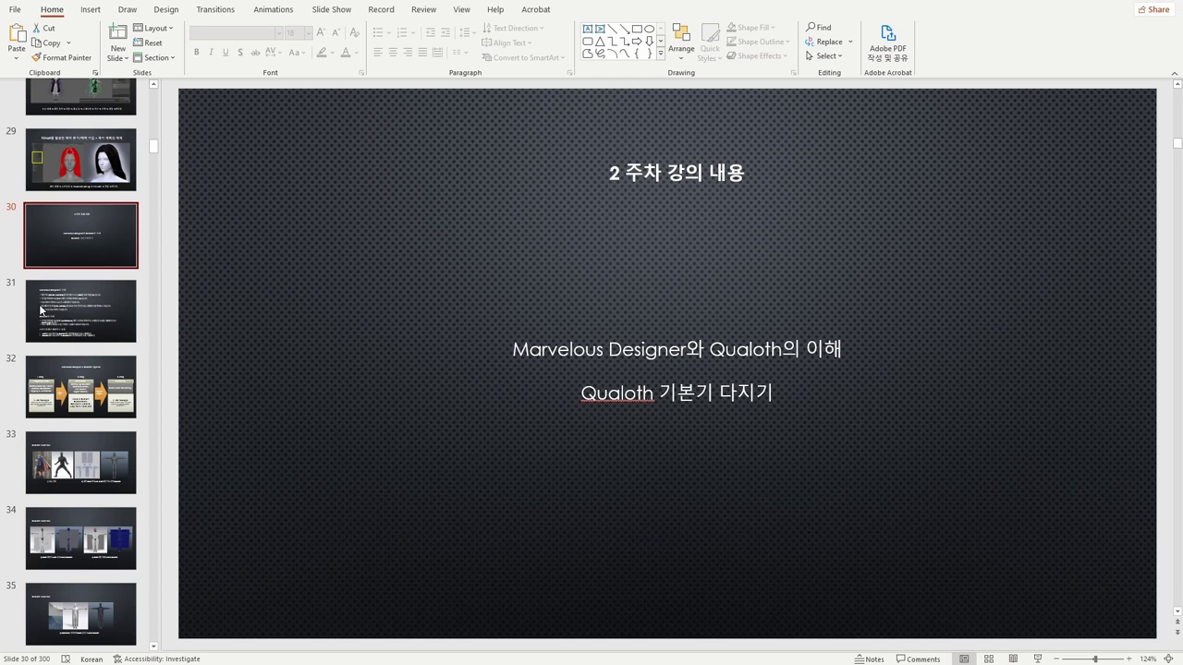
# Show slide 31, which compares Marvelous Designer and Qualoth
pyautogui.click(66, 309)
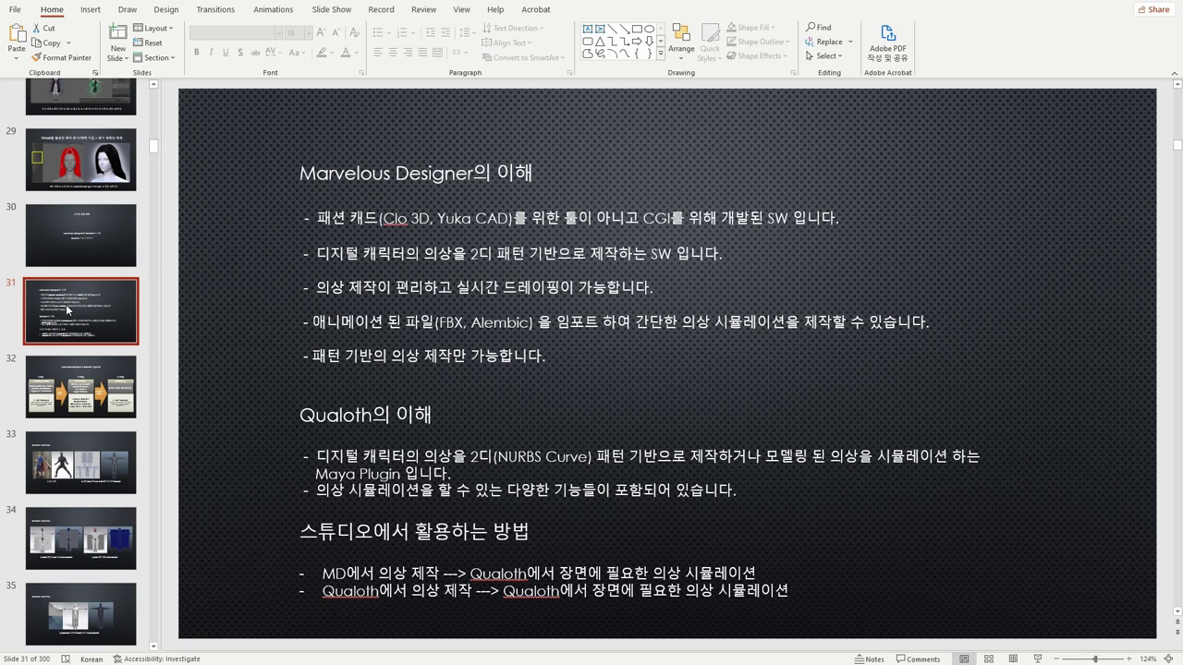
# Advance to slide 32, the three-step Marvelous Designer & Qualoth pipeline diagram
pyautogui.press('Down')
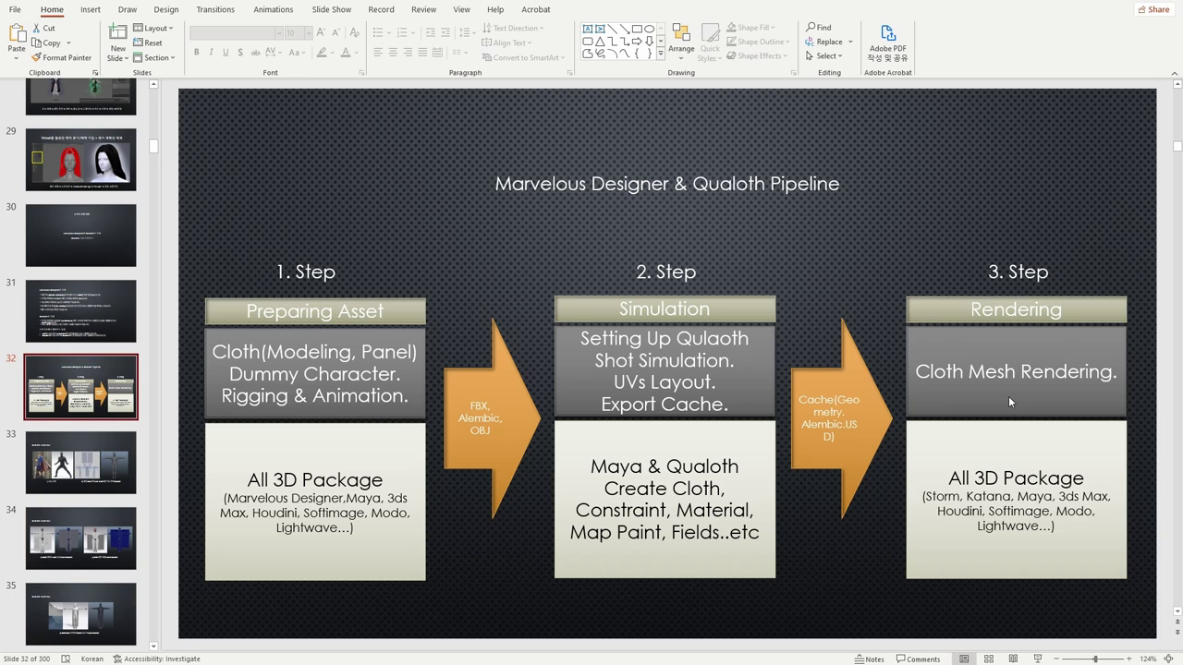
# Page through Qualoth WorkFlow slides 33–36, ending on animation and simulation setup
pyautogui.press('pagedown')
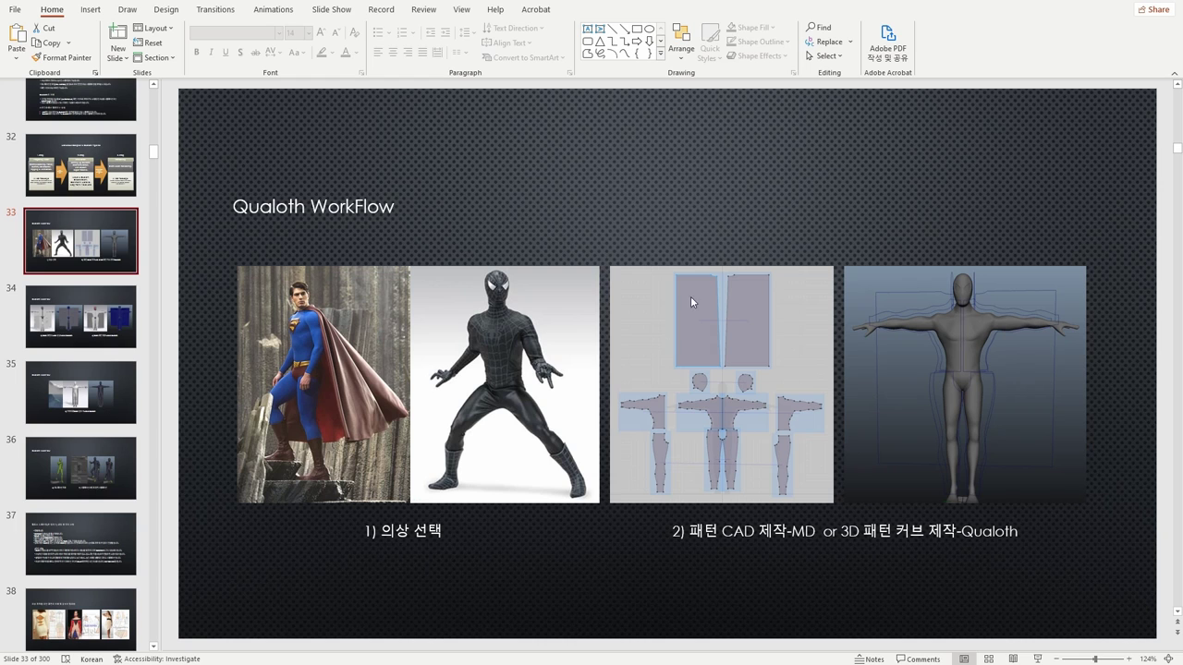
pyautogui.click(76, 326)
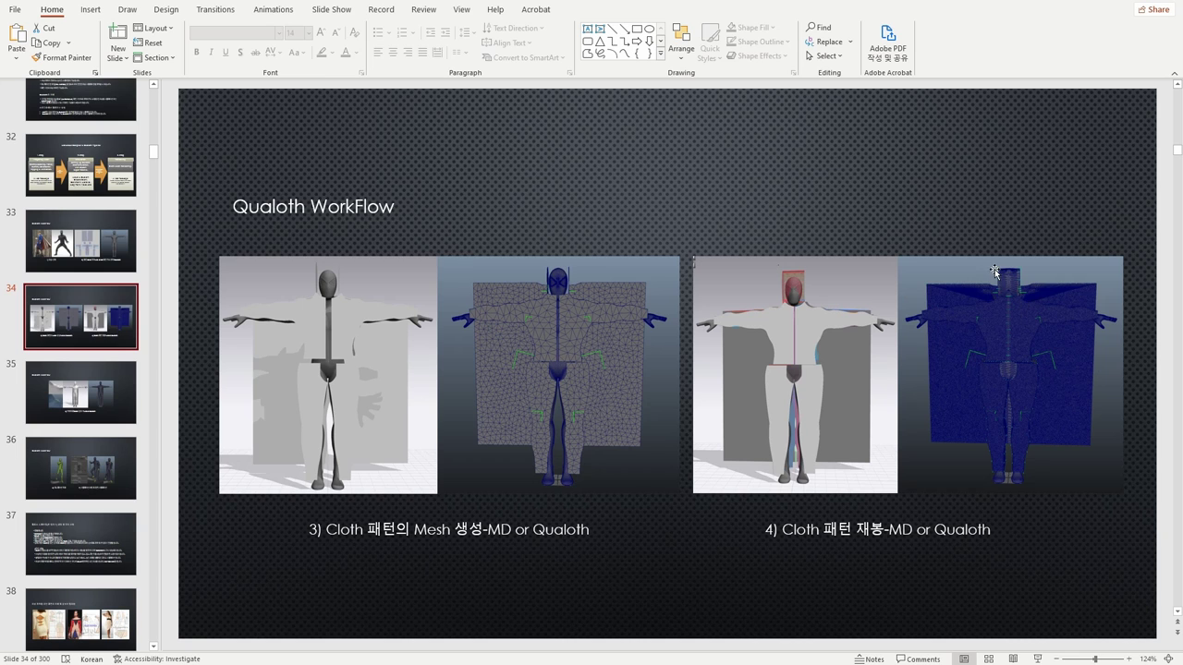
pyautogui.click(59, 394)
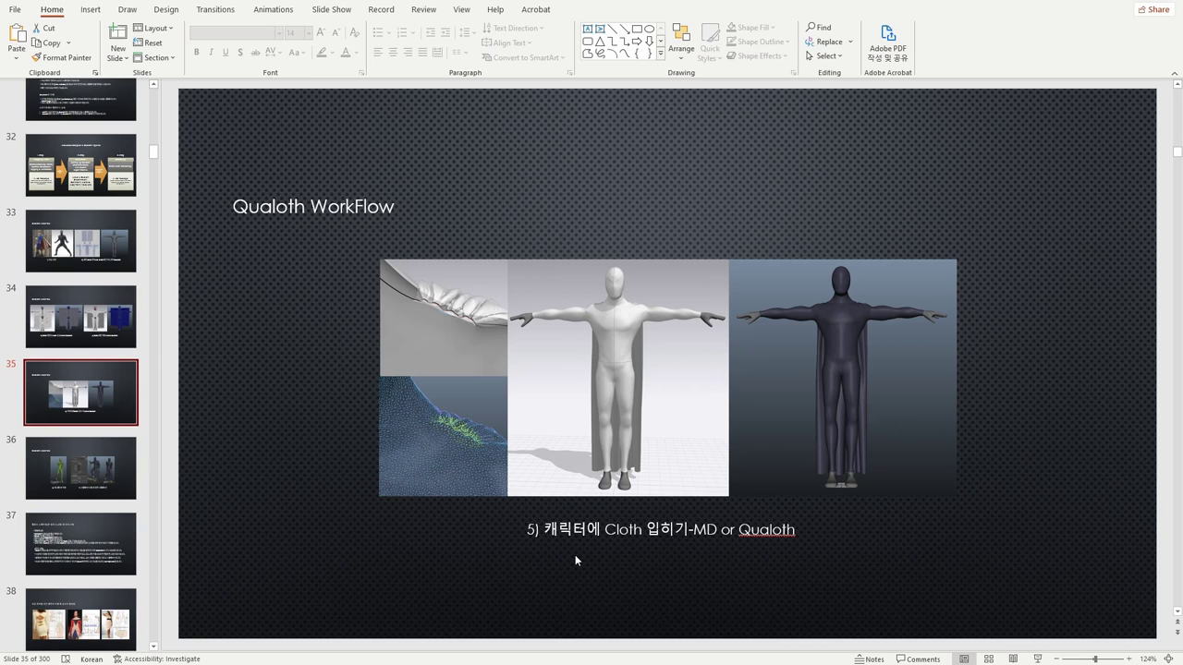
pyautogui.click(117, 471)
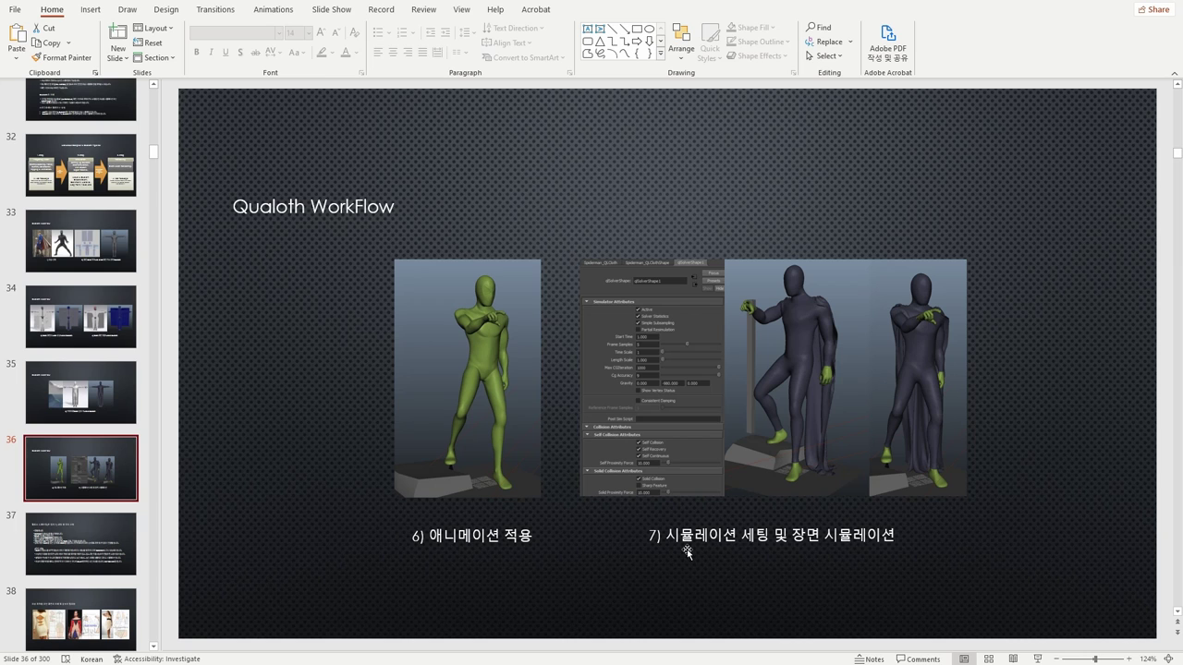
# Show slide 37 listing the four Qualoth draping cautions
pyautogui.click(111, 531)
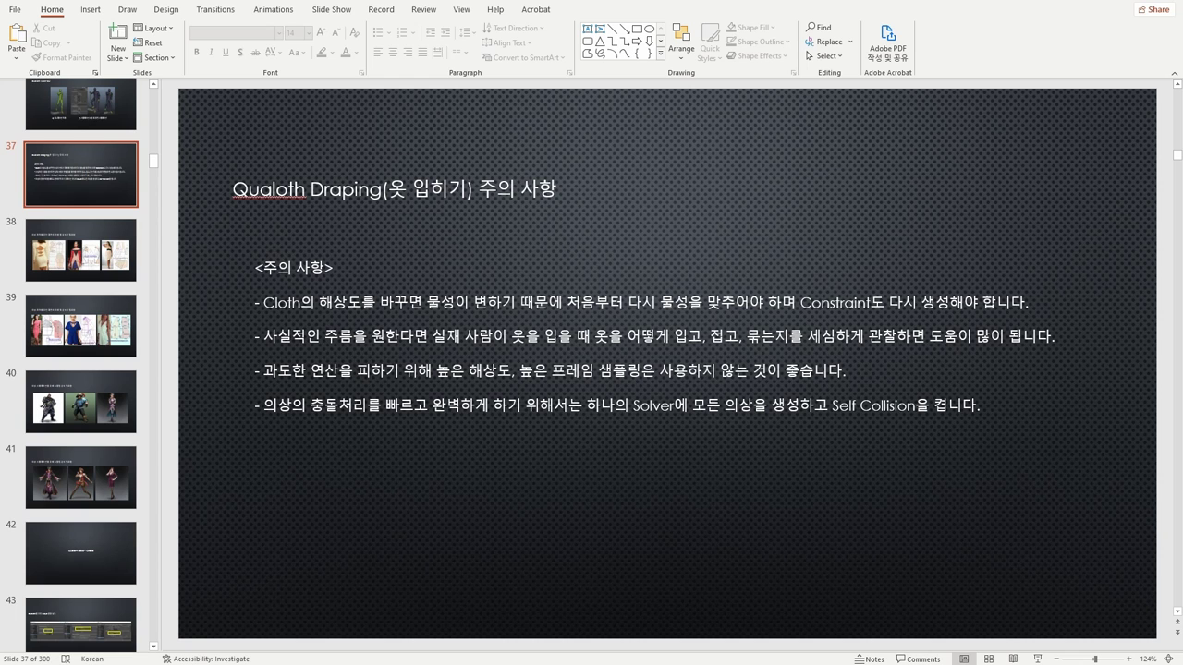
# Browse pattern and costume slides 38–42, then show slide 43 on Maya settings
pyautogui.click(81, 249)
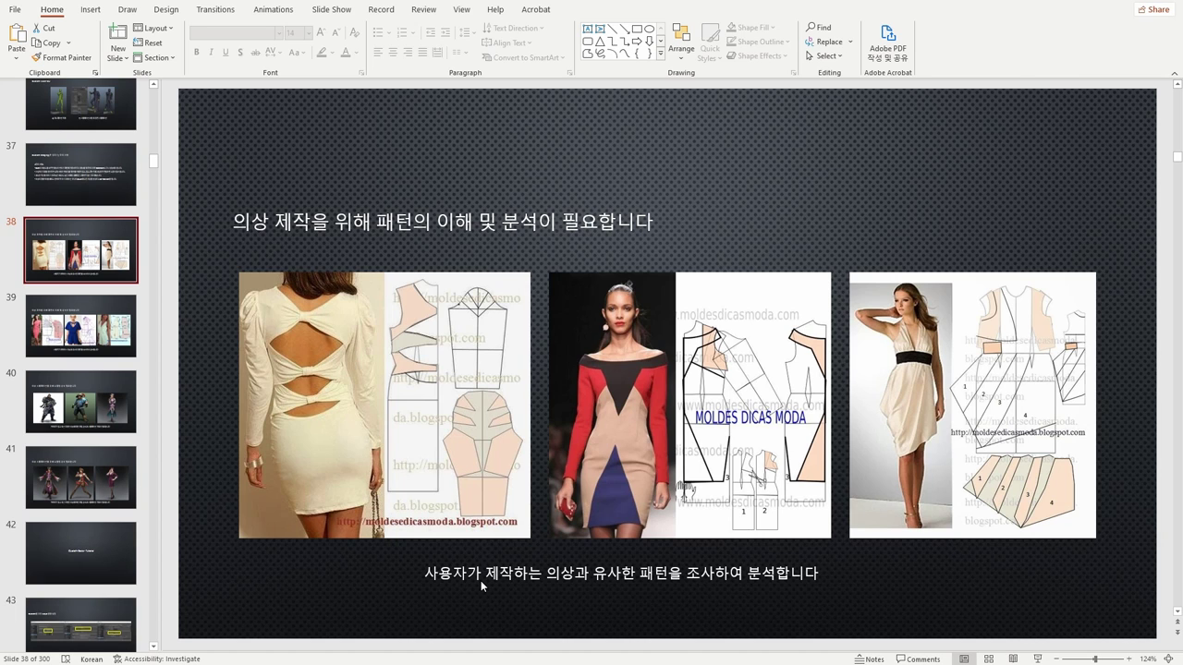
pyautogui.click(93, 329)
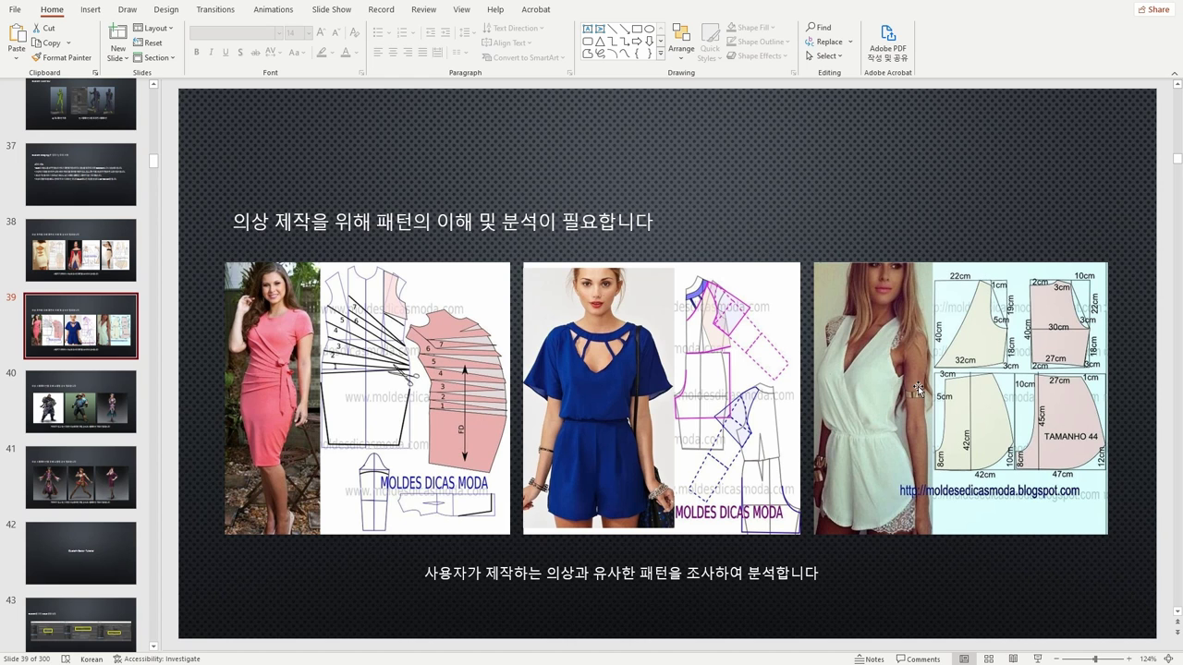
pyautogui.click(136, 407)
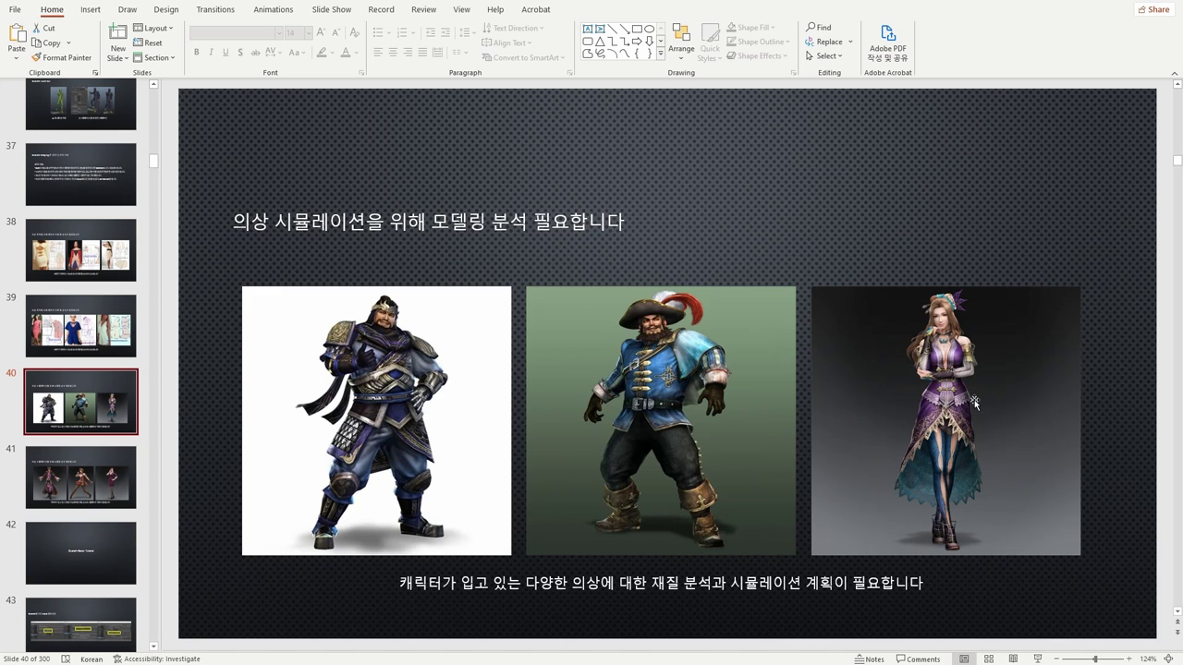
pyautogui.press('pagedown')
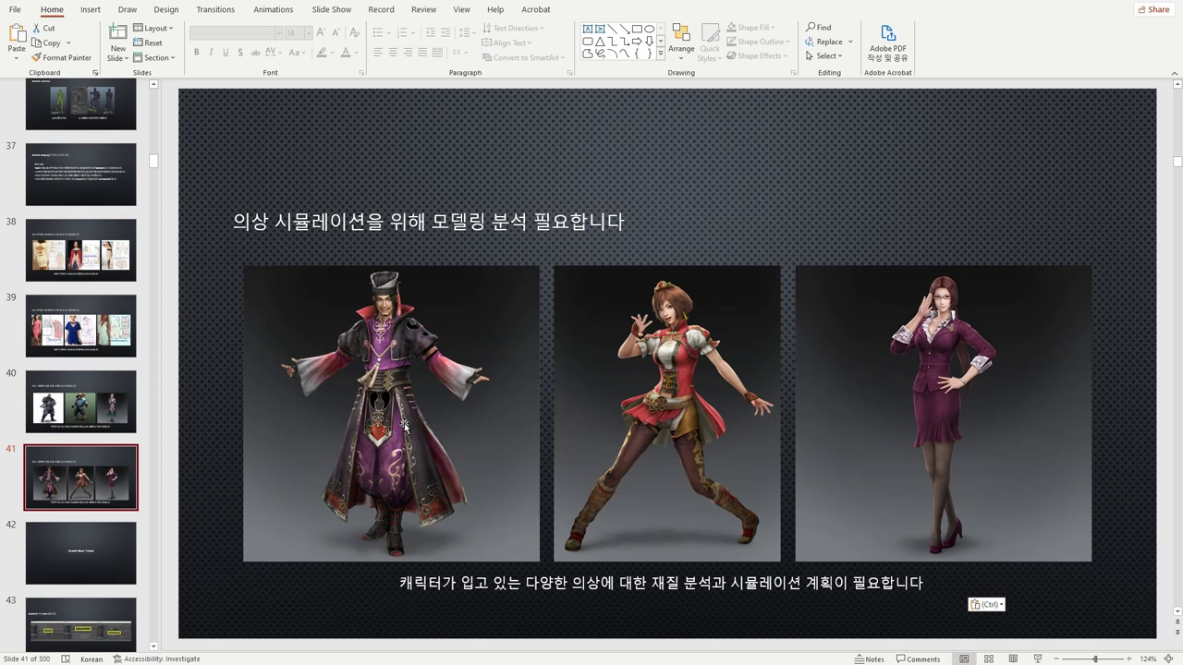
pyautogui.press('pagedown')
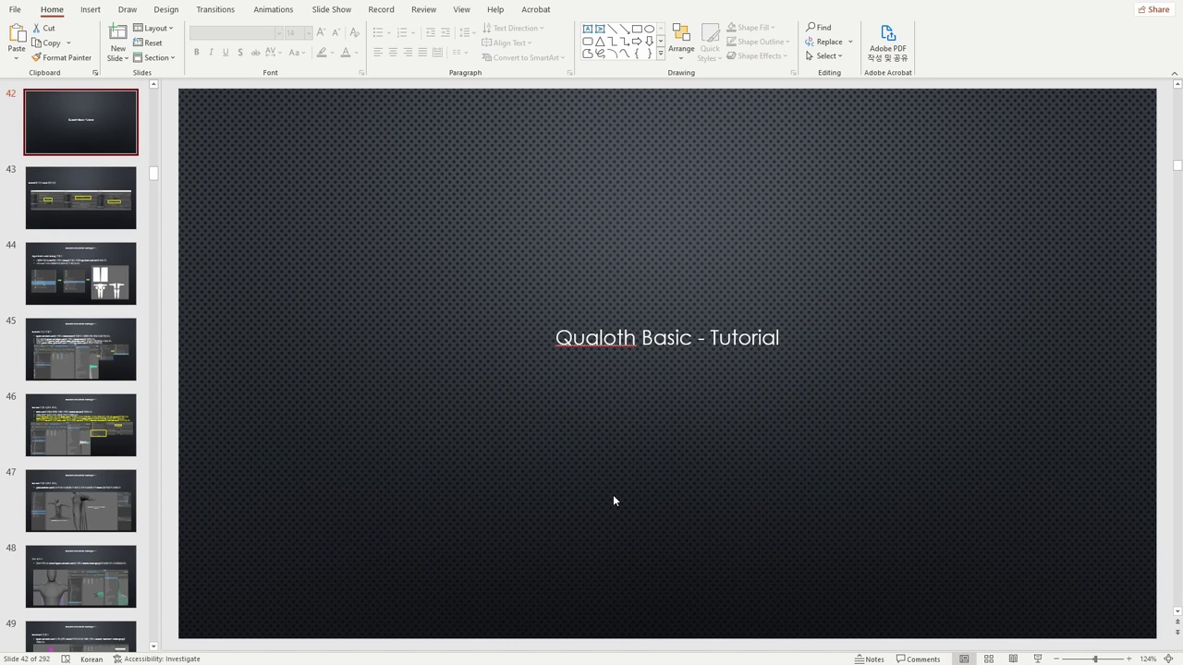
pyautogui.click(115, 214)
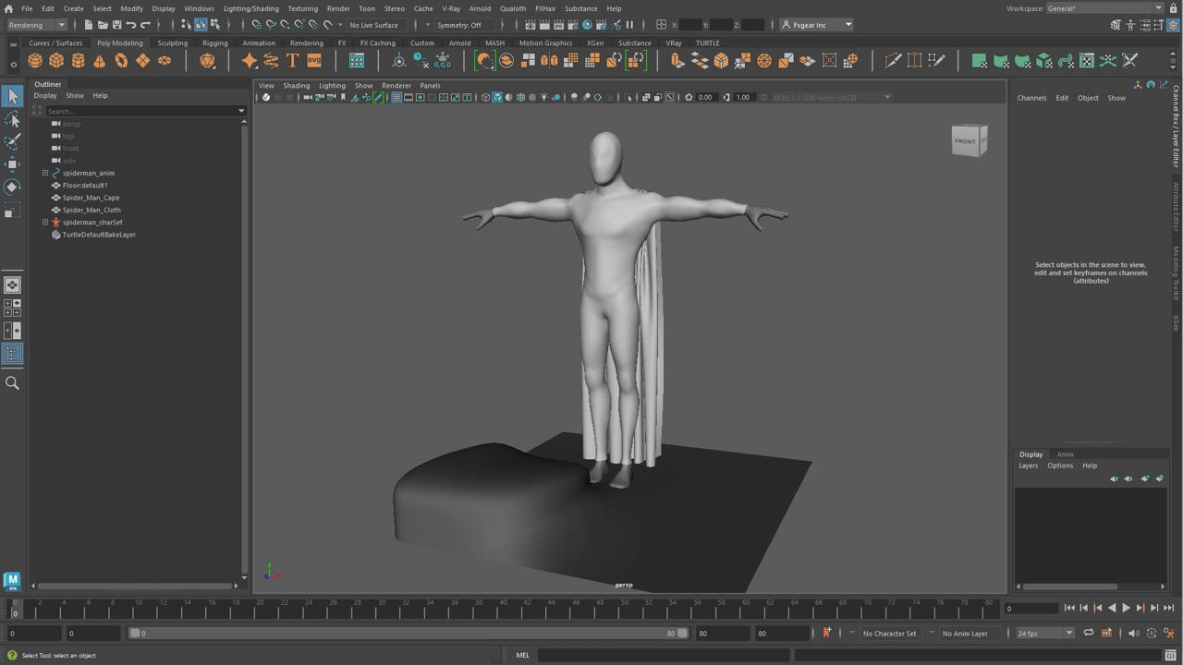
pyautogui.click(199, 8)
pyautogui.moveTo(235, 144)
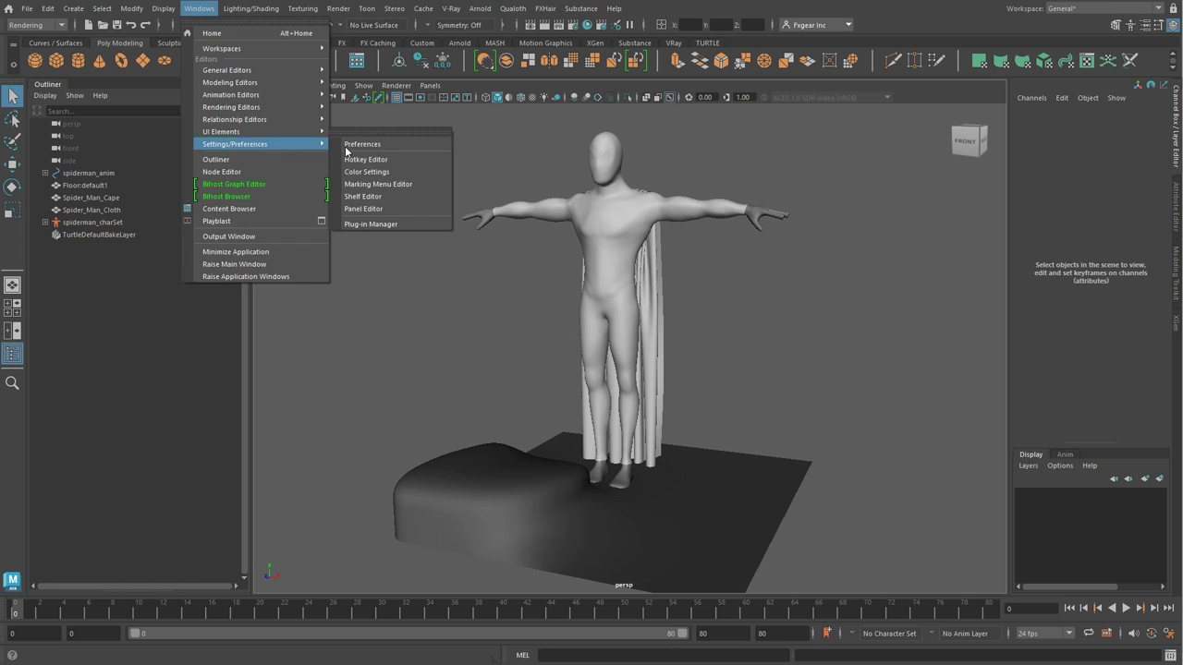
pyautogui.click(383, 146)
pyautogui.click(340, 268)
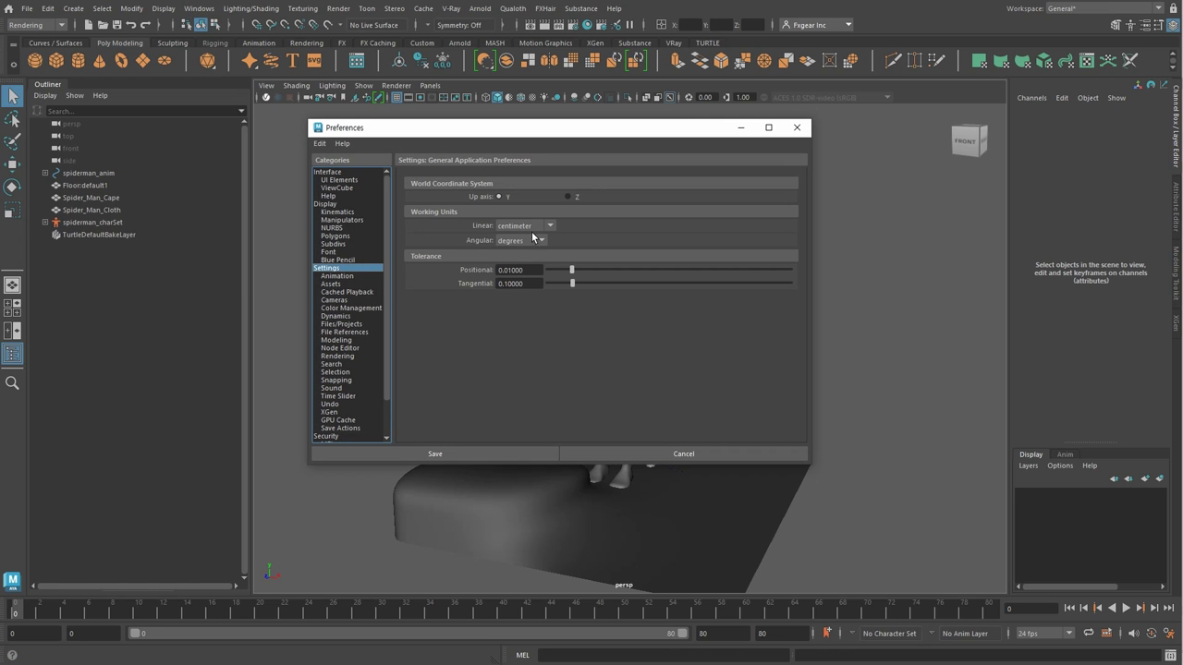
pyautogui.click(351, 275)
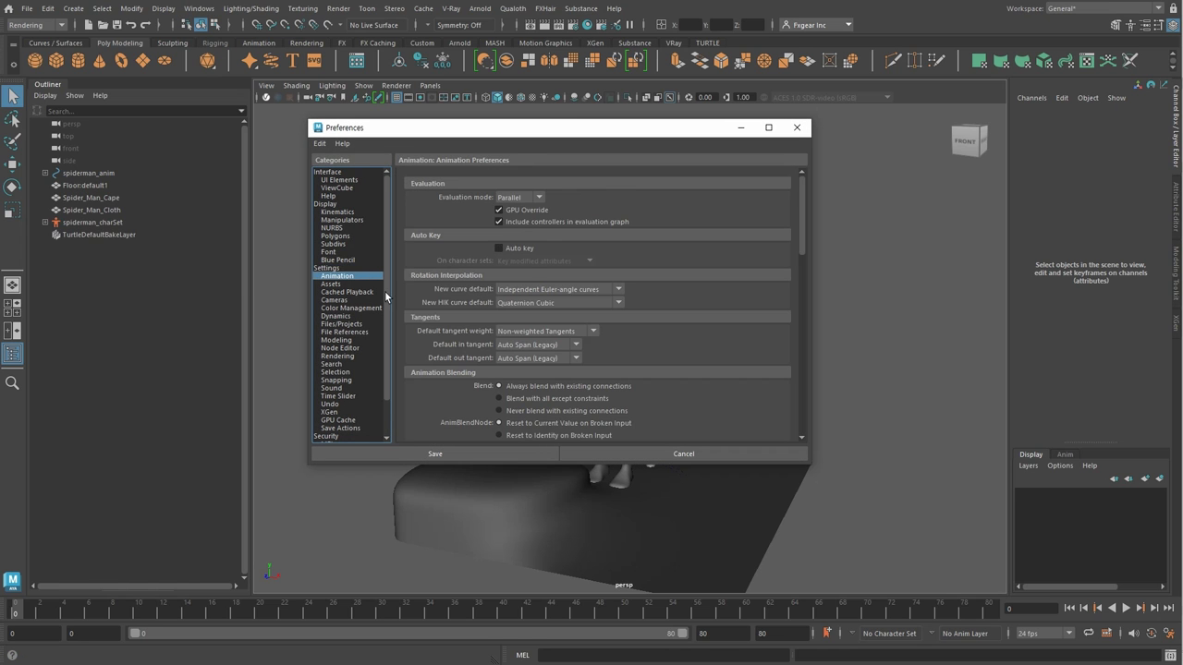
pyautogui.click(344, 395)
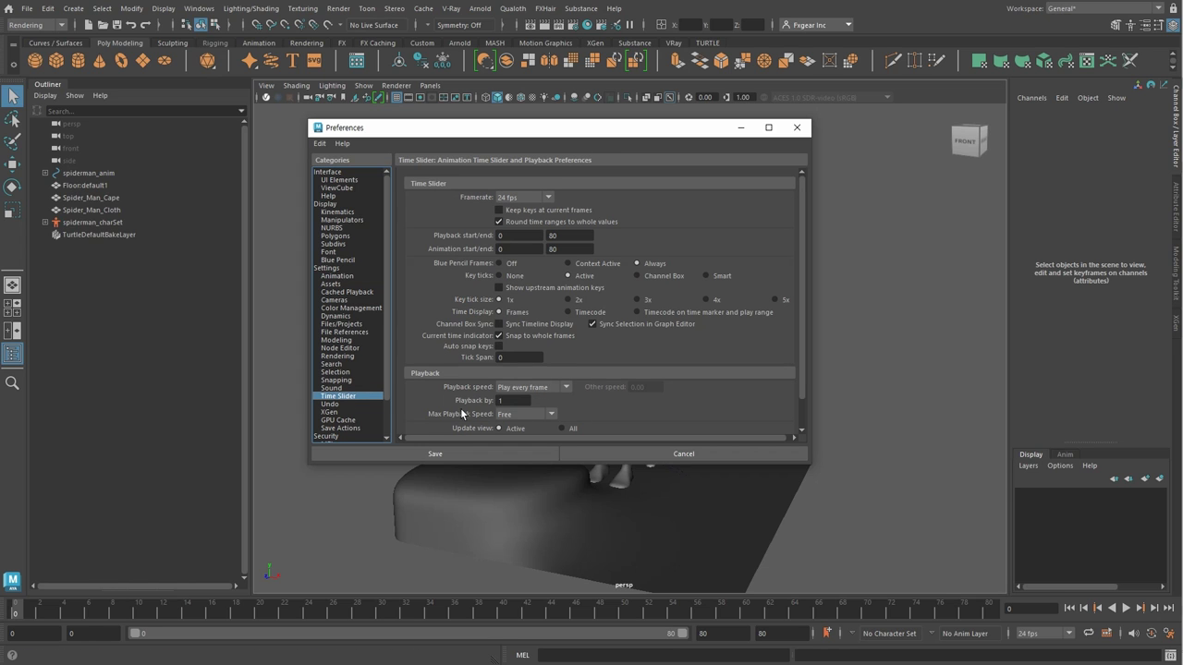
pyautogui.click(511, 453)
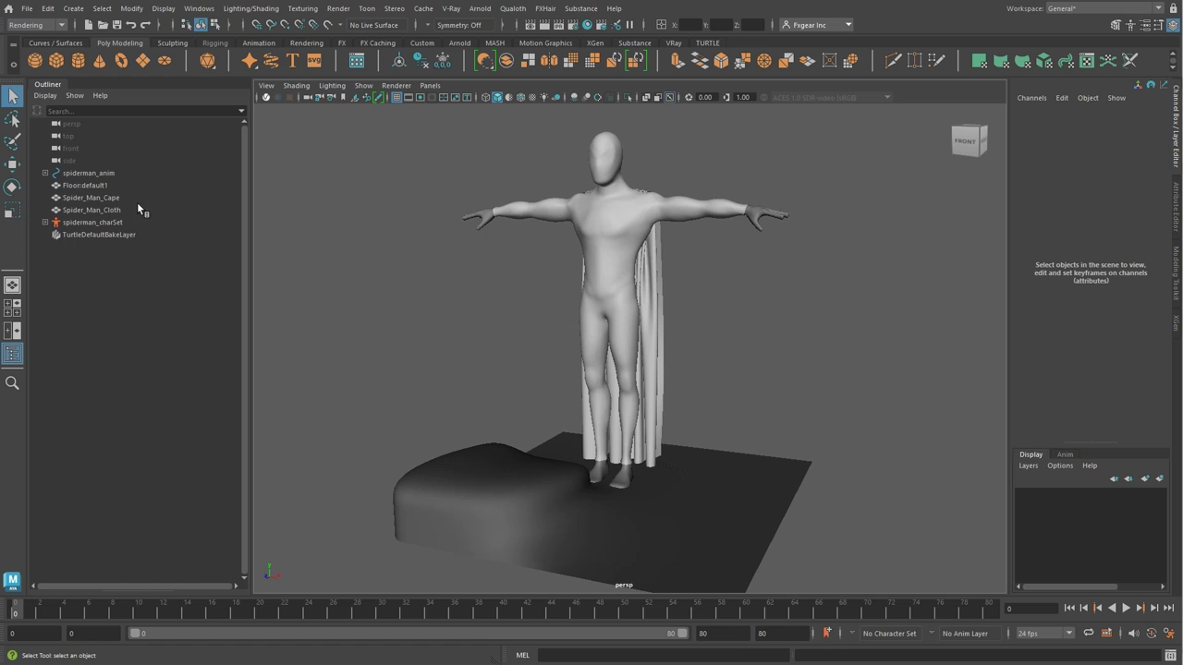
# Group Spider_Man_Cape and Spider_Man_Cloth and name the group input_cloth_mesh_grp
pyautogui.click(117, 199)
pyautogui.keyDown('shift'); pyautogui.click(129, 210); pyautogui.keyUp('shift')
pyautogui.hotkey('ctrl', 'g')
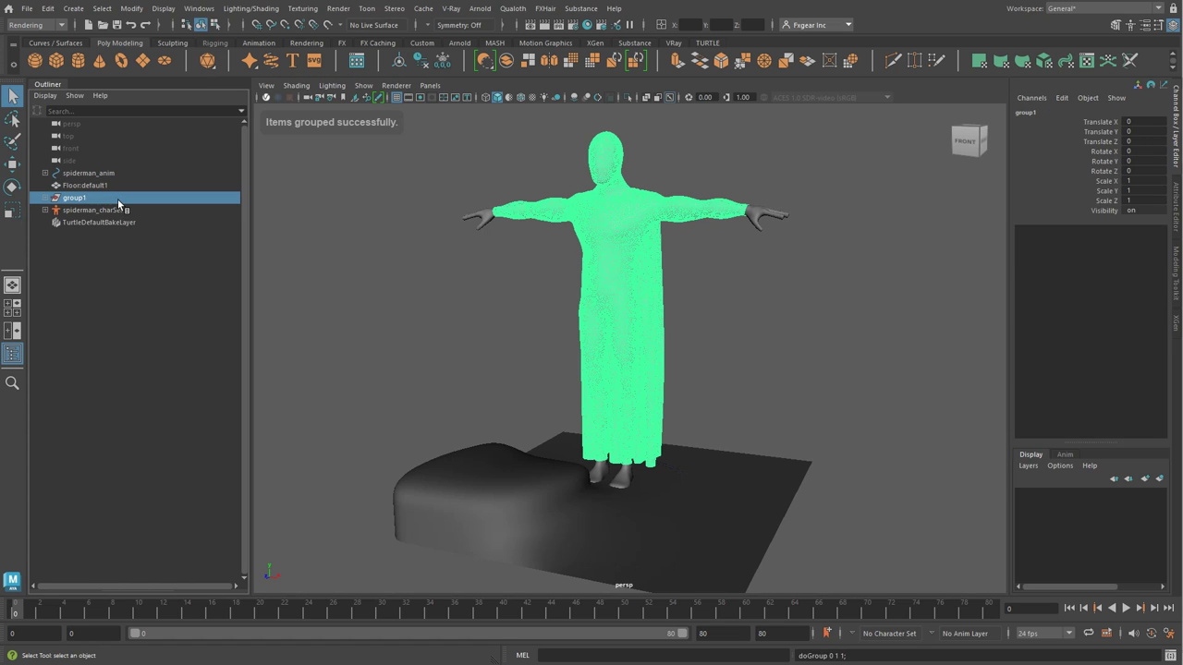
pyautogui.doubleClick(117, 199)
pyautogui.write('input')
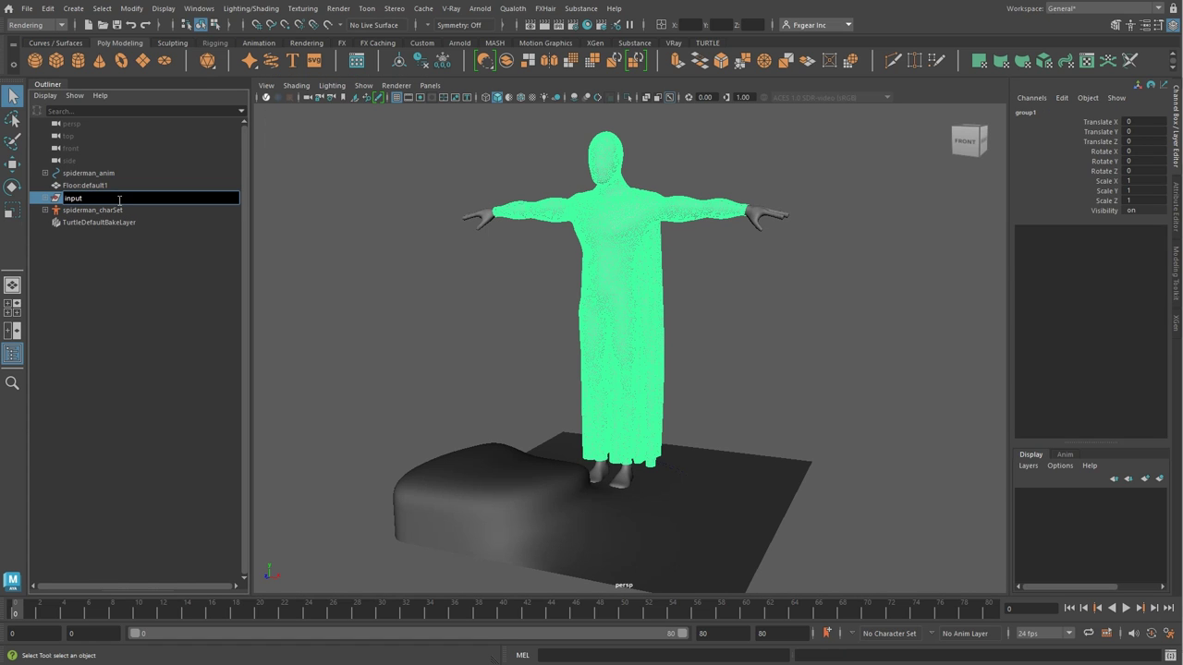
pyautogui.write(' cloth mes')
pyautogui.write('h grp')
pyautogui.press('Return')
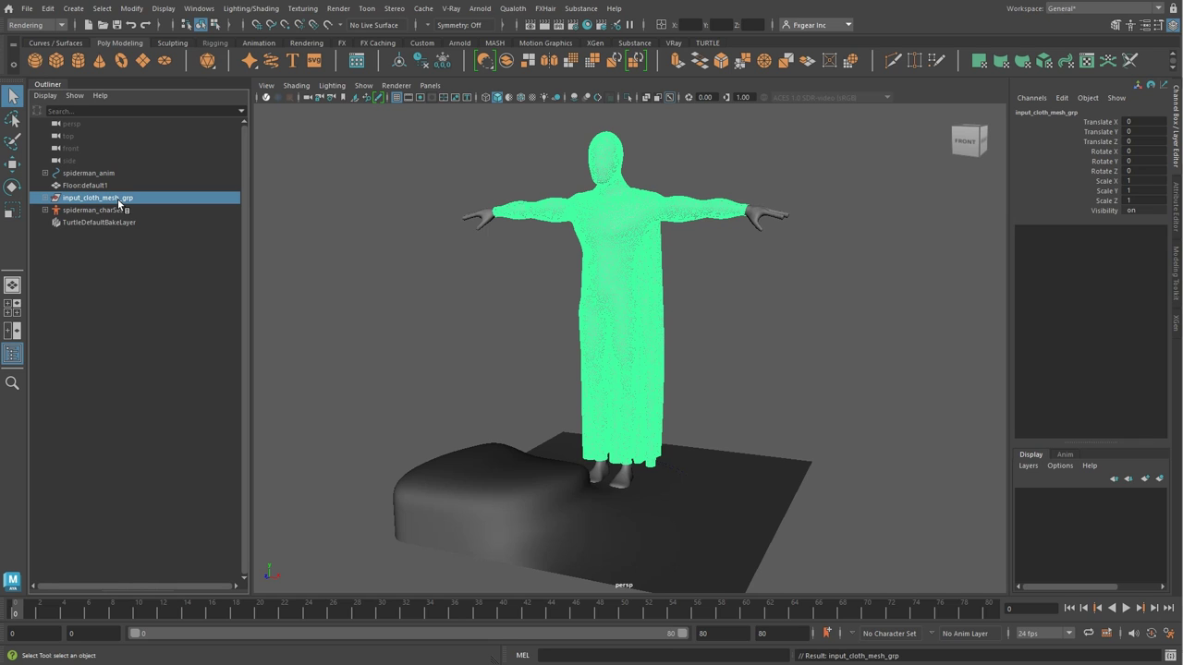
# Open the UV Editor for the cape and cloth meshes
pyautogui.click(93, 211)
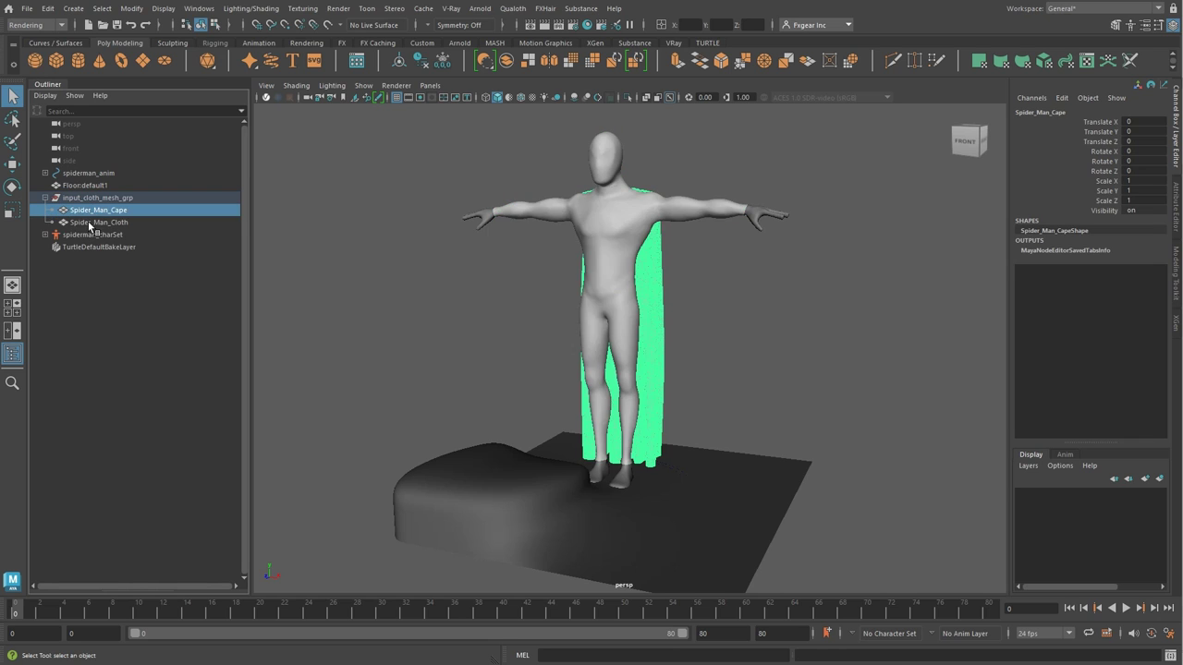
pyautogui.keyDown('ctrl'); pyautogui.click(92, 223); pyautogui.keyUp('ctrl')
pyautogui.press('space')
pyautogui.click(727, 288)
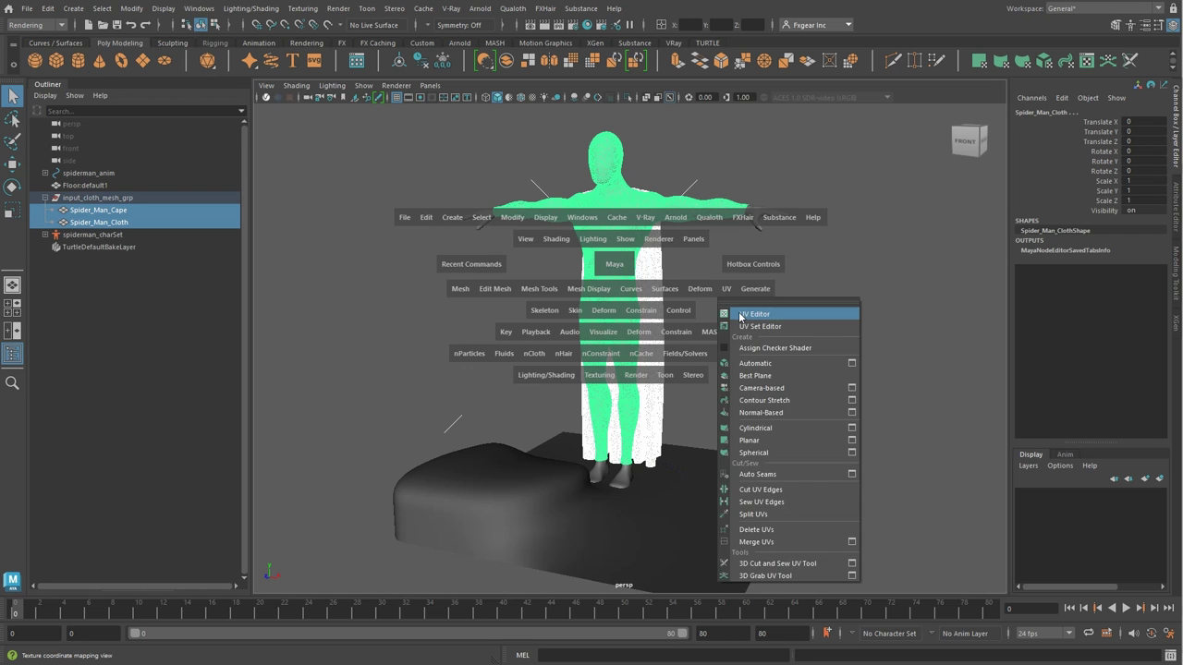
pyautogui.click(748, 311)
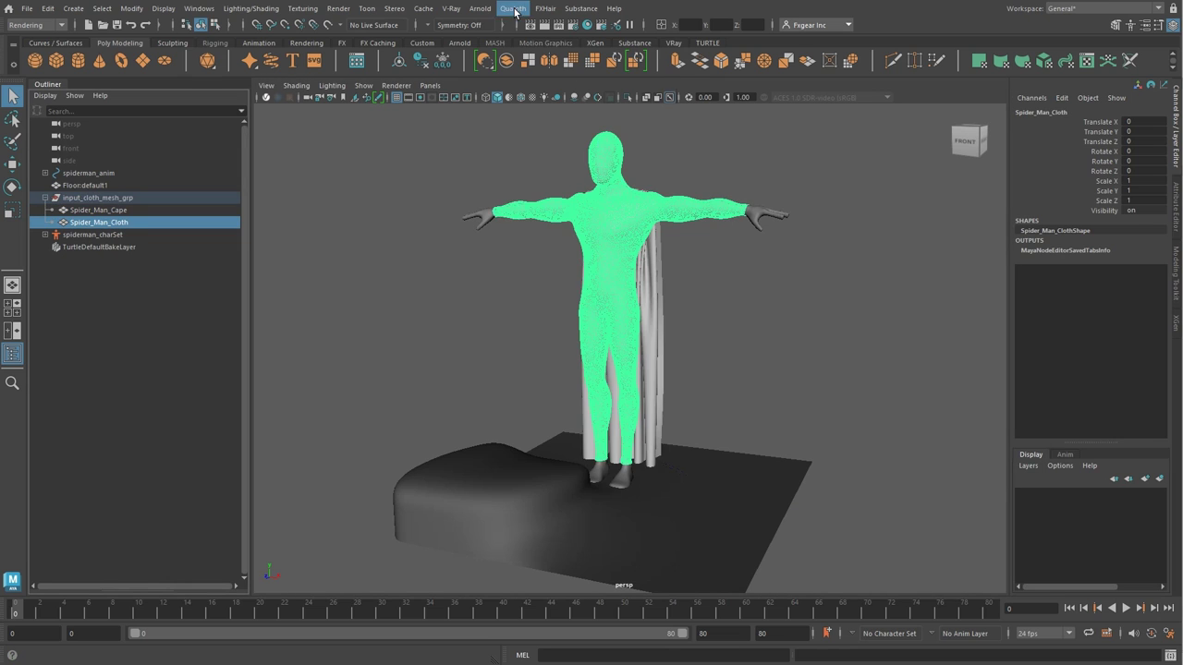
# Turn the body cloth mesh and the cape mesh into Qualoth cloths
pyautogui.click(512, 9)
pyautogui.click(524, 39)
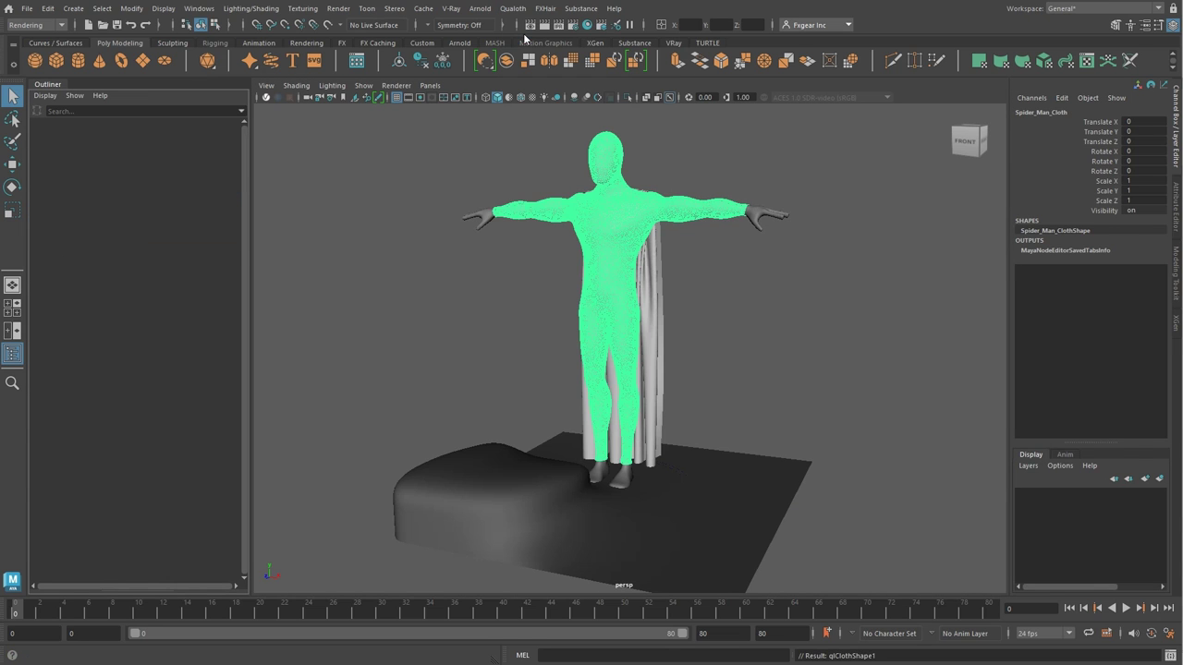
pyautogui.click(130, 217)
pyautogui.click(98, 209)
pyautogui.click(513, 9)
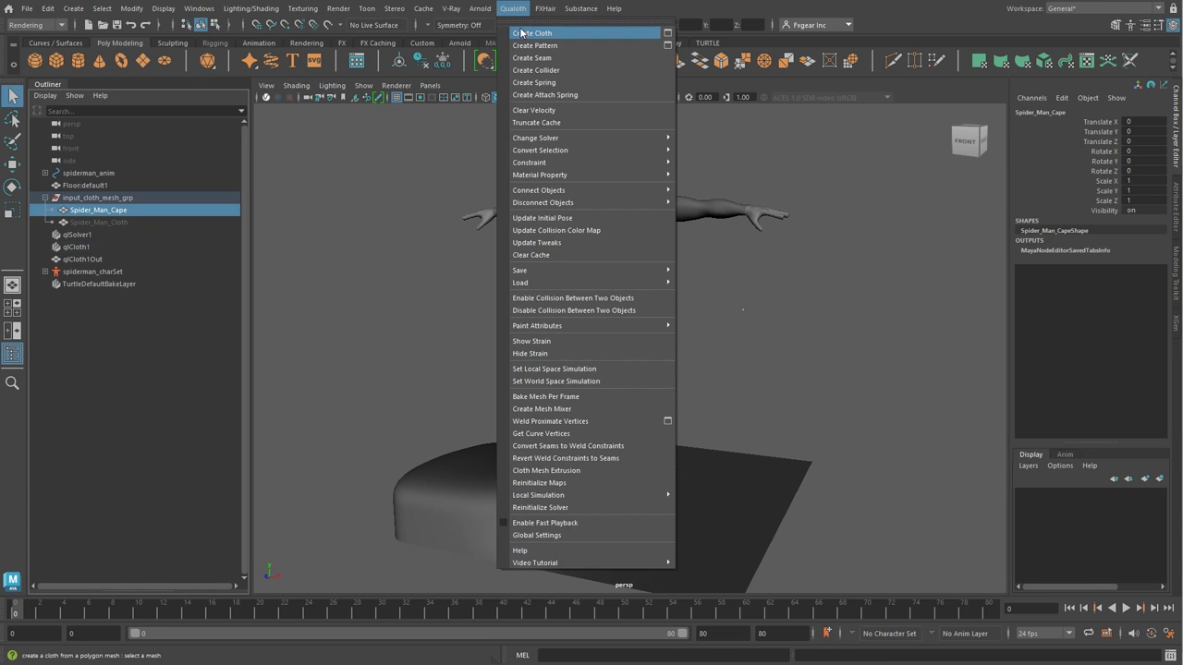
pyautogui.click(522, 33)
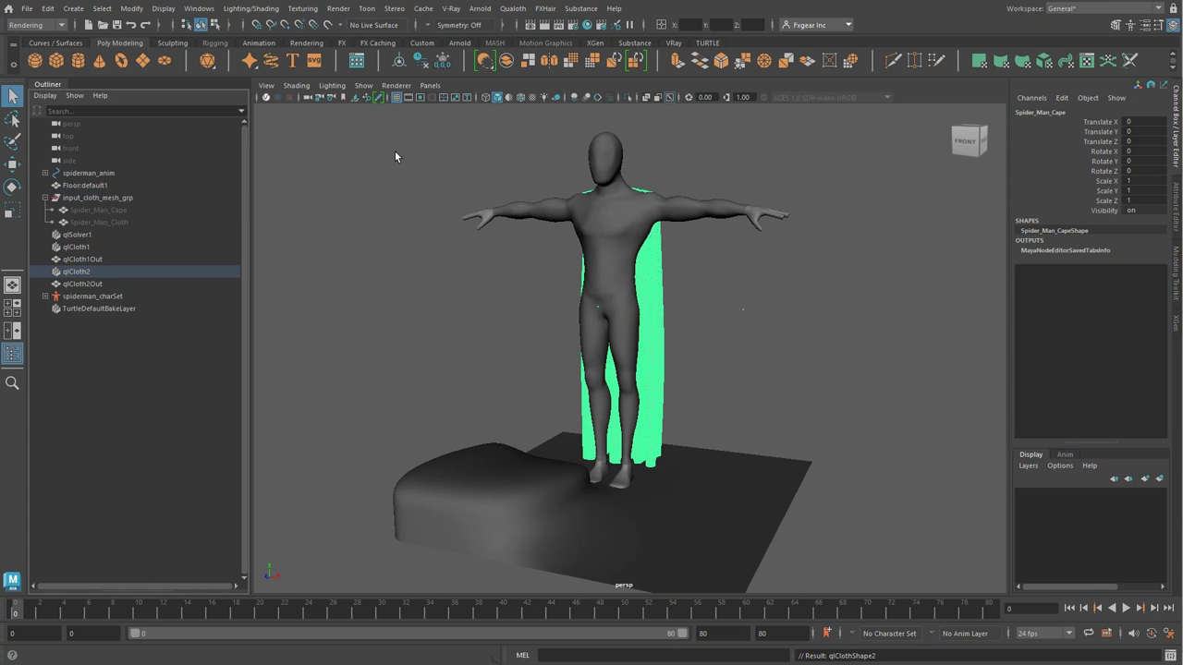
# Append _Spider_Man_Cloth to the body cloth nodes and _Spider_Man_Cape to the cape nodes
pyautogui.doubleClick(127, 222)
pyautogui.doubleClick(93, 246)
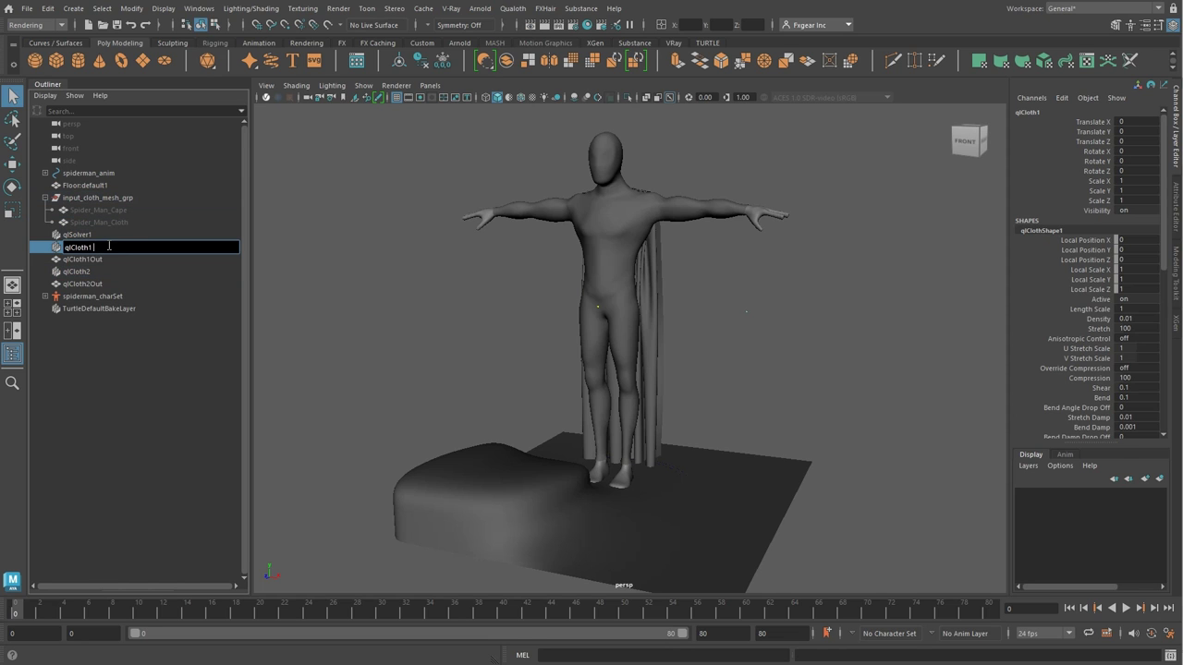
pyautogui.write('_Spider_Man_Cloth')
pyautogui.doubleClick(111, 259)
pyautogui.write('_Spider_Man_Cloth')
pyautogui.press('Return')
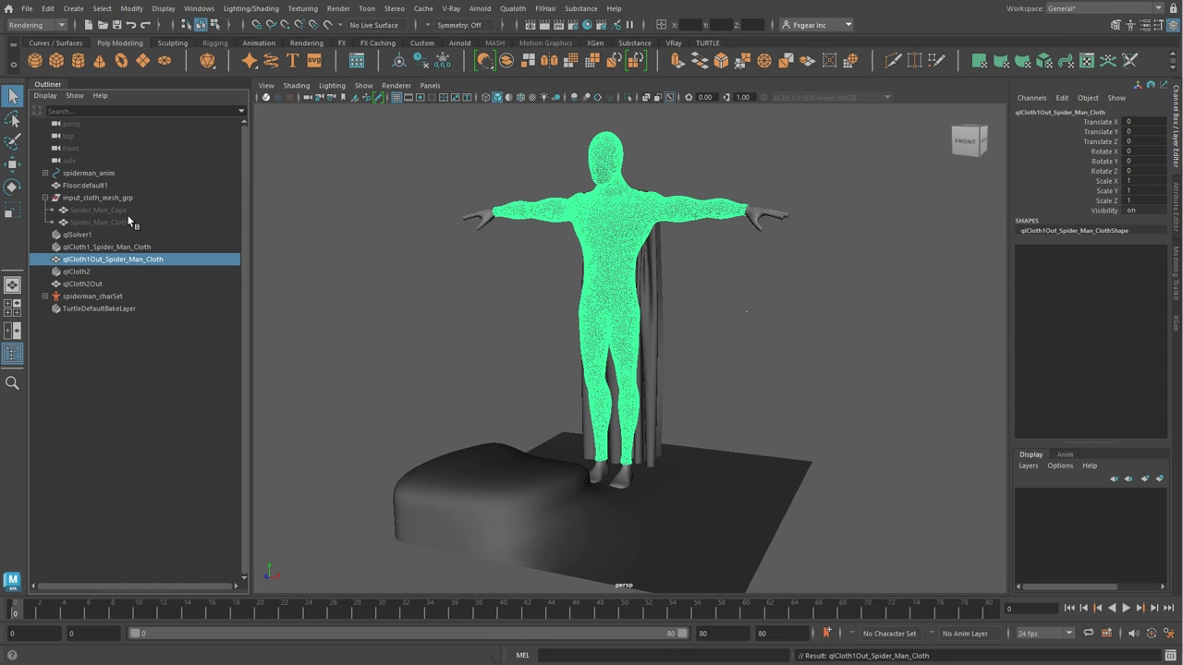
pyautogui.doubleClick(102, 210)
pyautogui.doubleClick(102, 271)
pyautogui.write('_Spider_Man_Cape')
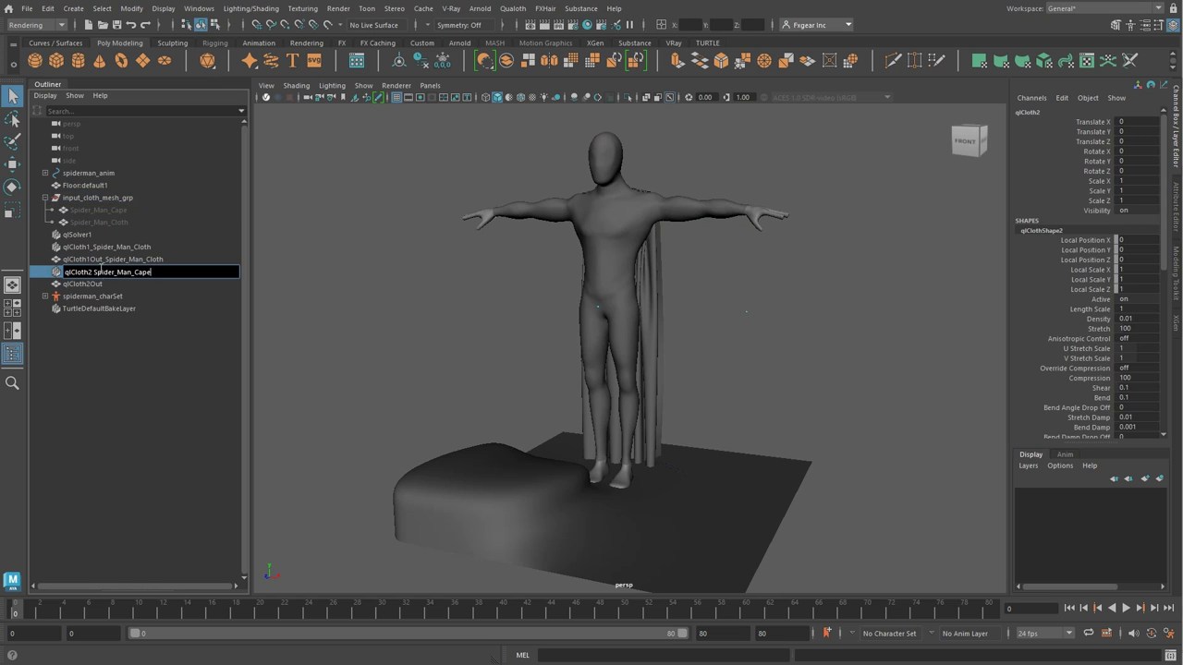
pyautogui.doubleClick(120, 284)
pyautogui.write('_Spider_Man_Cape')
pyautogui.press('Return')
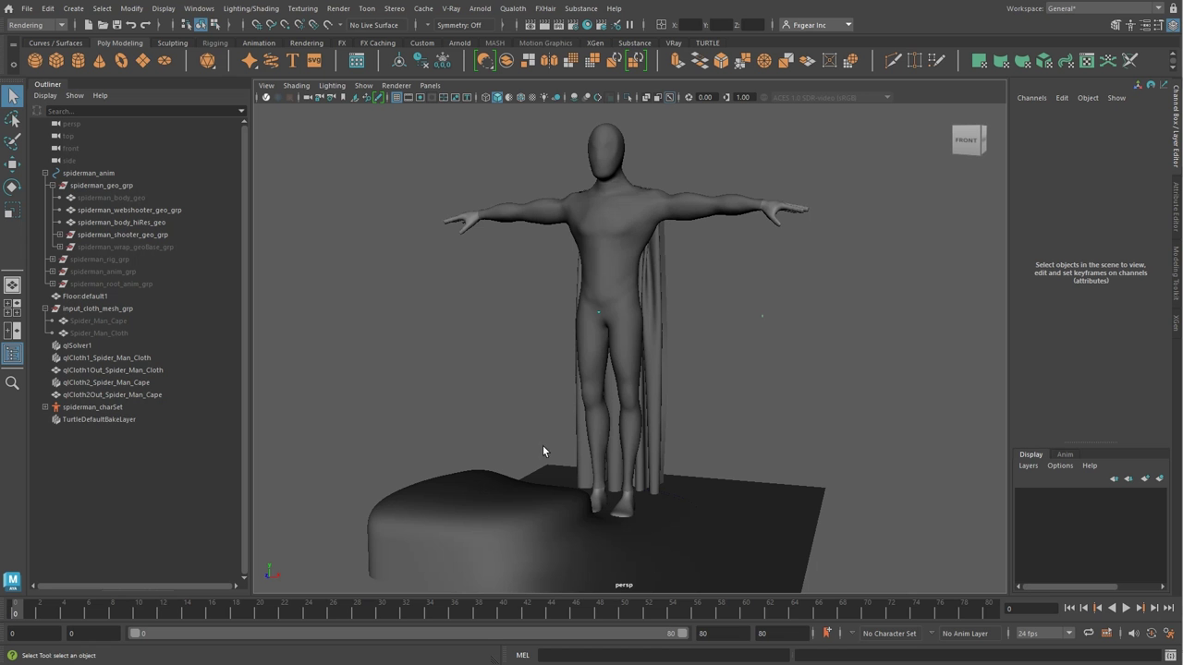
# Make the high-res body and the floor colliders for the cape
pyautogui.click(652, 351)
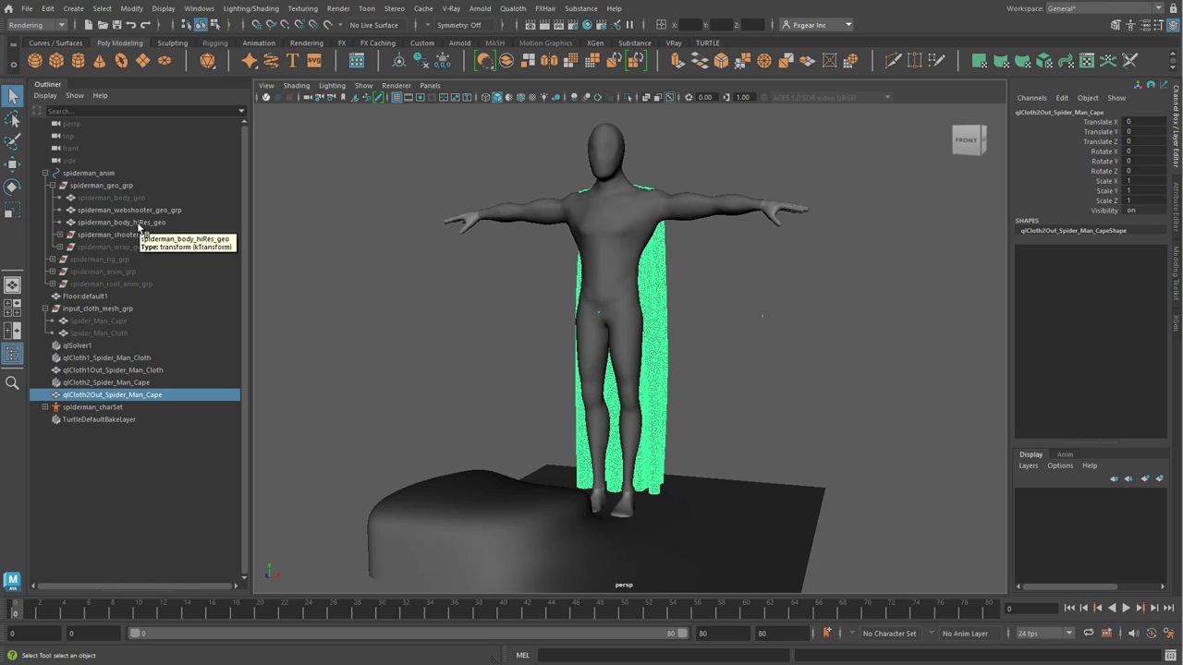
pyautogui.keyDown('ctrl'); pyautogui.click(143, 223); pyautogui.keyUp('ctrl')
pyautogui.click(515, 8)
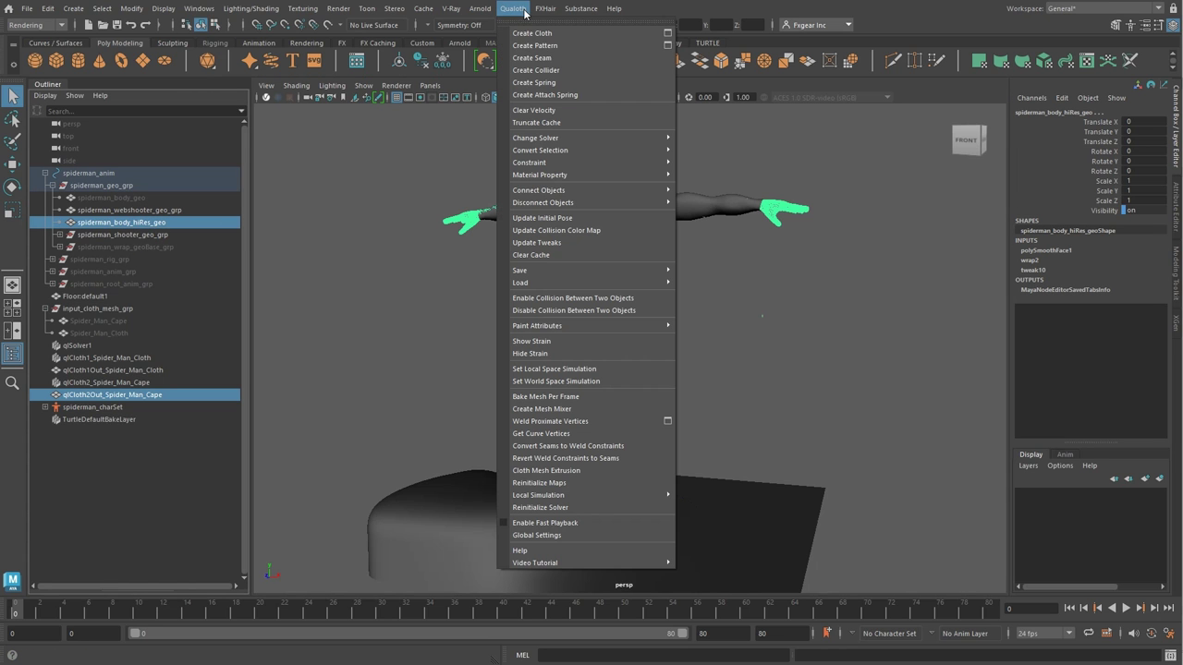
pyautogui.click(545, 71)
pyautogui.click(650, 374)
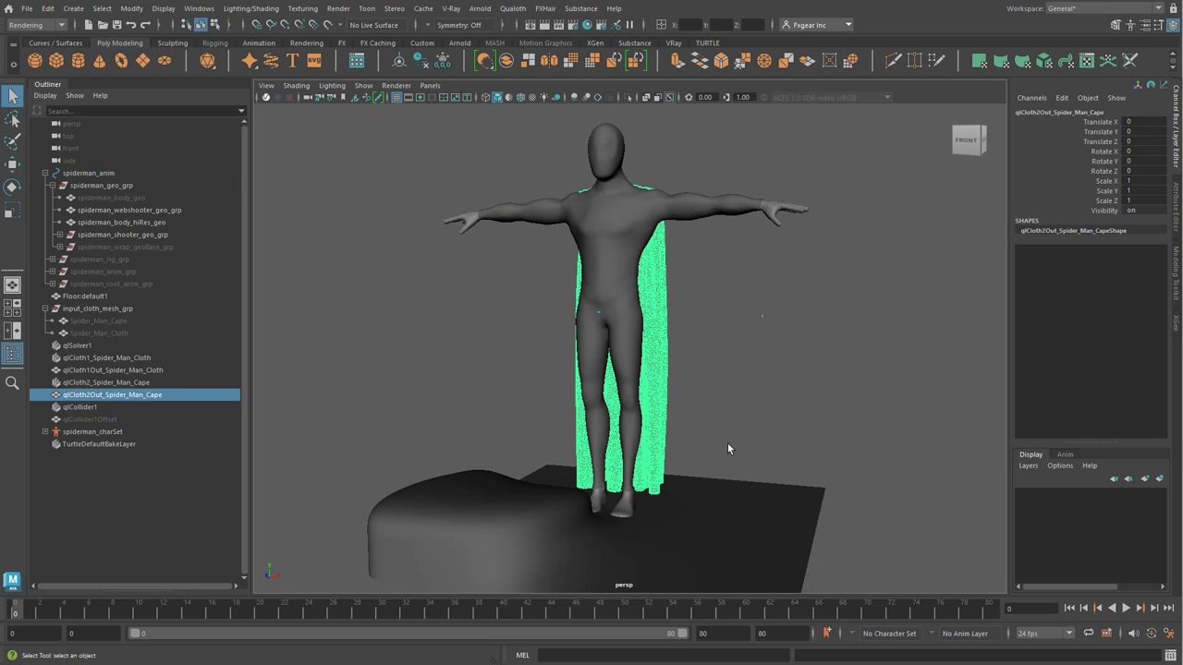
pyautogui.keyDown('shift'); pyautogui.click(727, 523); pyautogui.keyUp('shift')
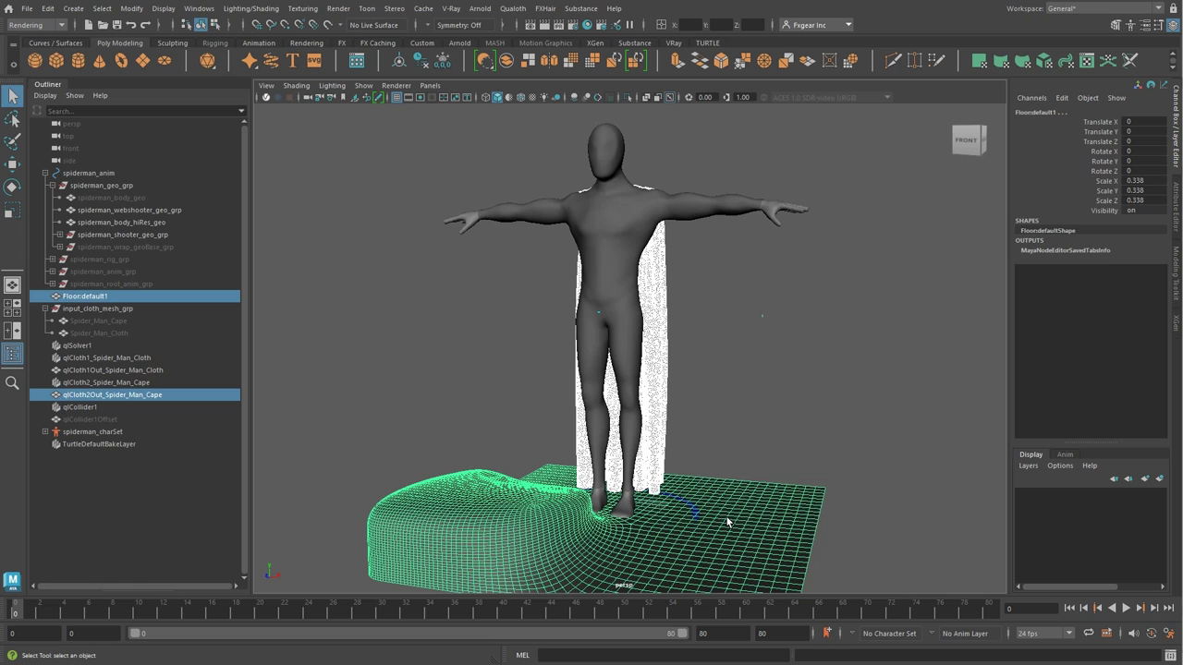
pyautogui.click(512, 8)
pyautogui.click(525, 71)
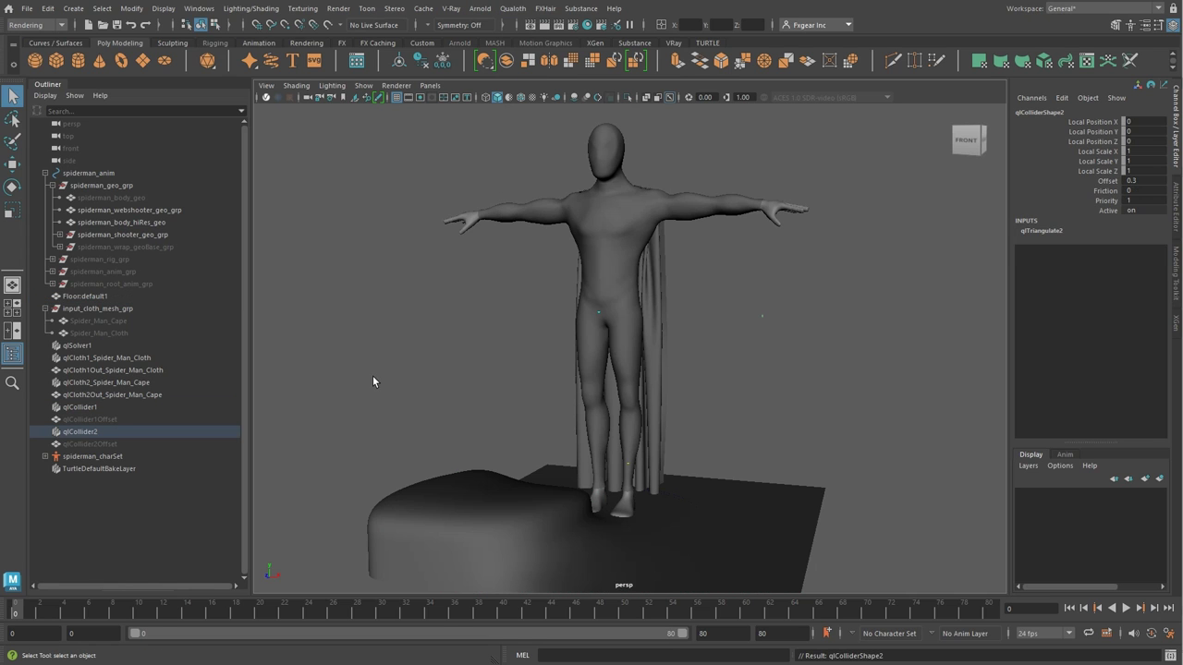
# Turn on Self Collision in qlSolver1's collision attributes
pyautogui.click(95, 347)
pyautogui.hotkey('ctrl', 'a')
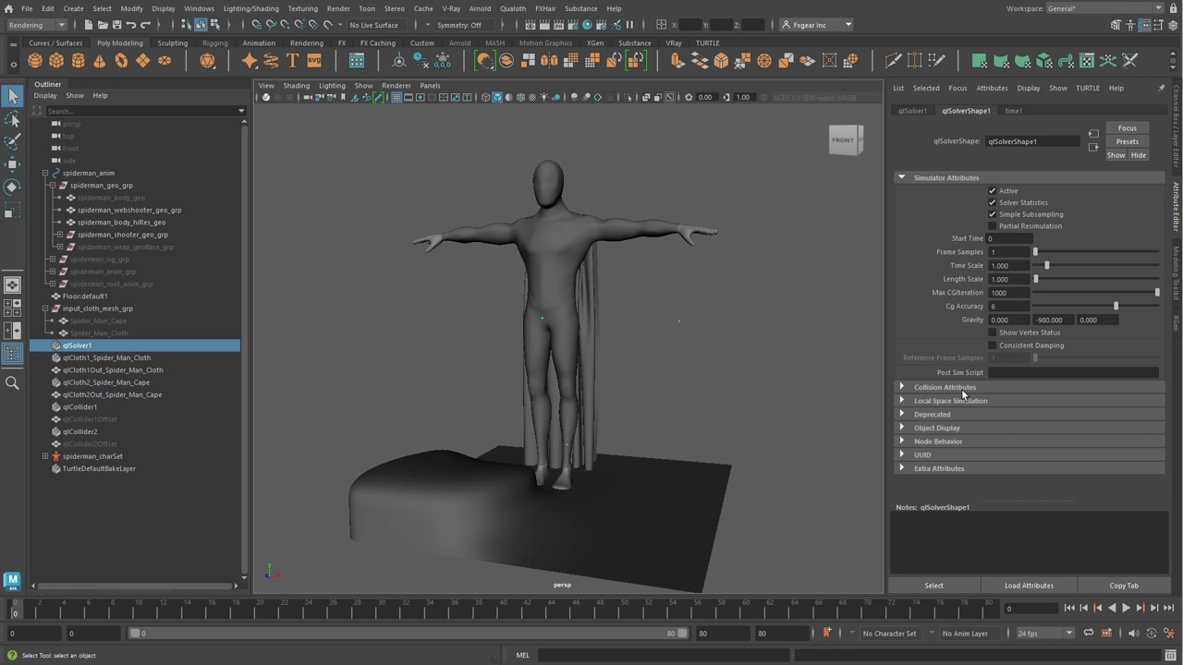
pyautogui.click(962, 388)
pyautogui.click(994, 415)
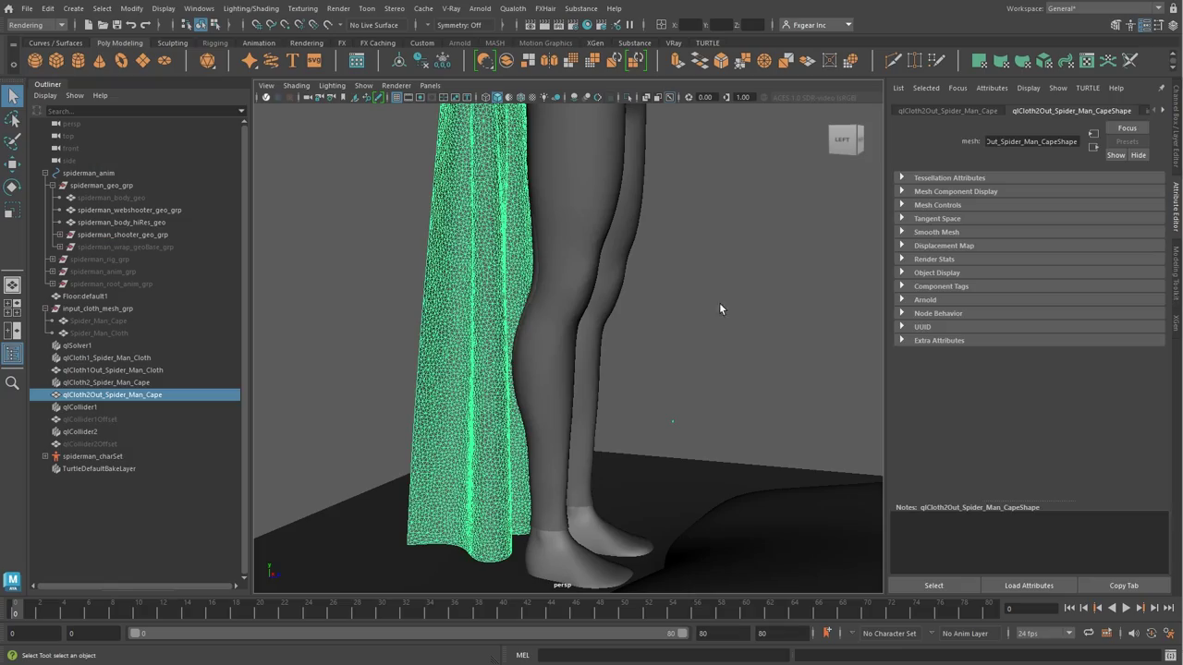
# Select both collider offset meshes and check their clearance around the leg
pyautogui.click(113, 420)
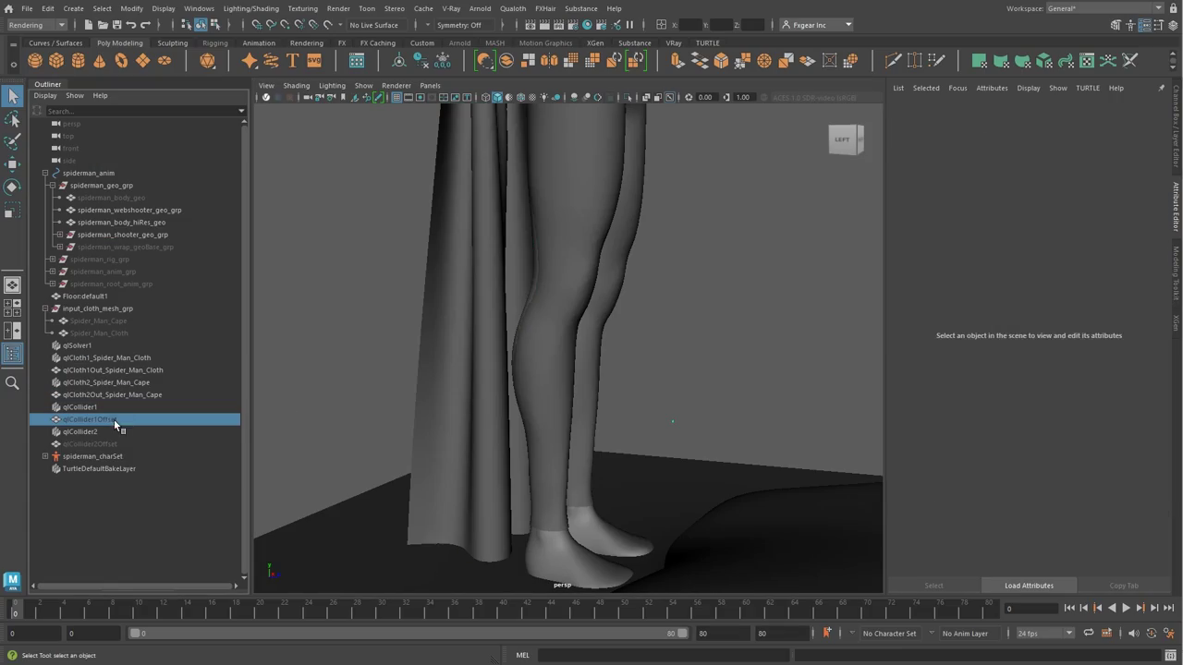
pyautogui.keyDown('ctrl'); pyautogui.click(112, 444); pyautogui.keyUp('ctrl')
pyautogui.moveTo(465, 417)
pyautogui.keyDown('alt'); pyautogui.mouseDown(button='right')
pyautogui.moveTo(574, 459)
pyautogui.moveTo(517, 415)
pyautogui.mouseUp(button='right'); pyautogui.keyUp('alt')
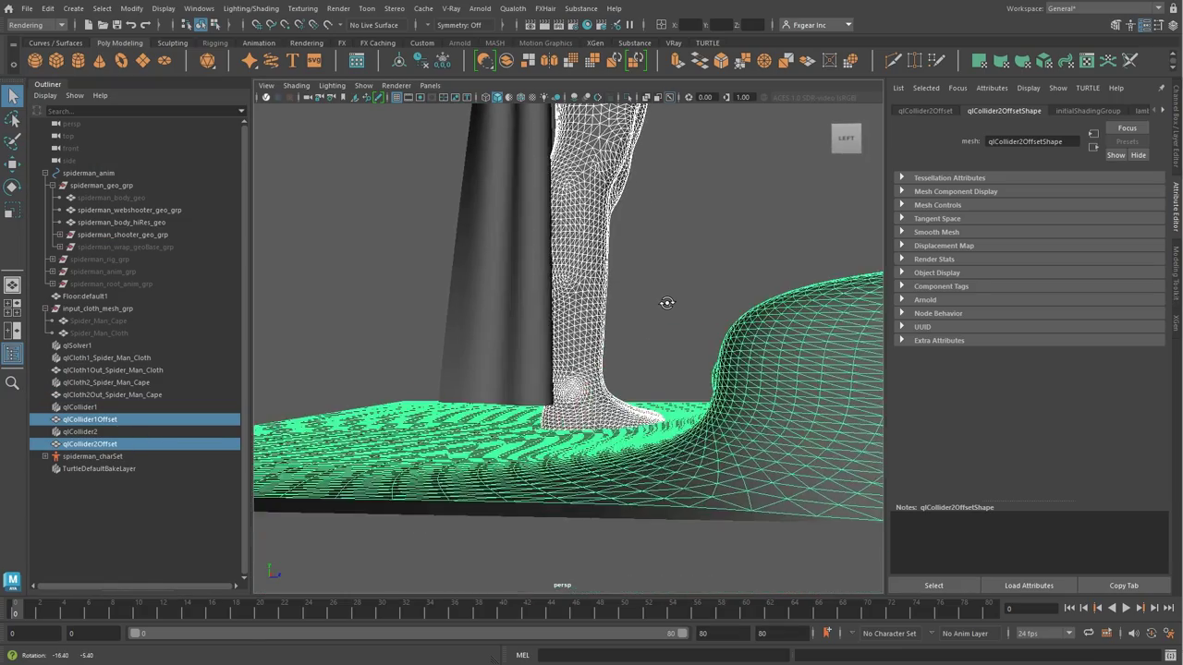
pyautogui.keyDown('alt'); pyautogui.moveTo(517, 416); pyautogui.dragTo(405, 376); pyautogui.keyUp('alt')
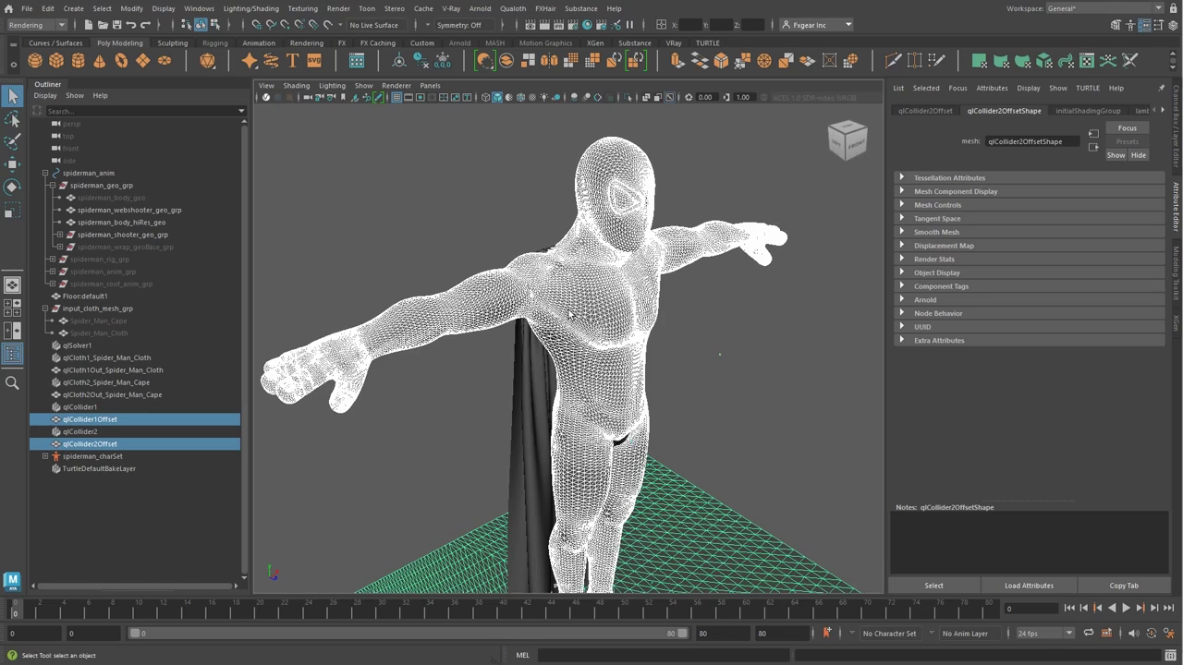
# Set qlCollider1's Offset to 0 and check the body offset mesh from the front
pyautogui.click(109, 407)
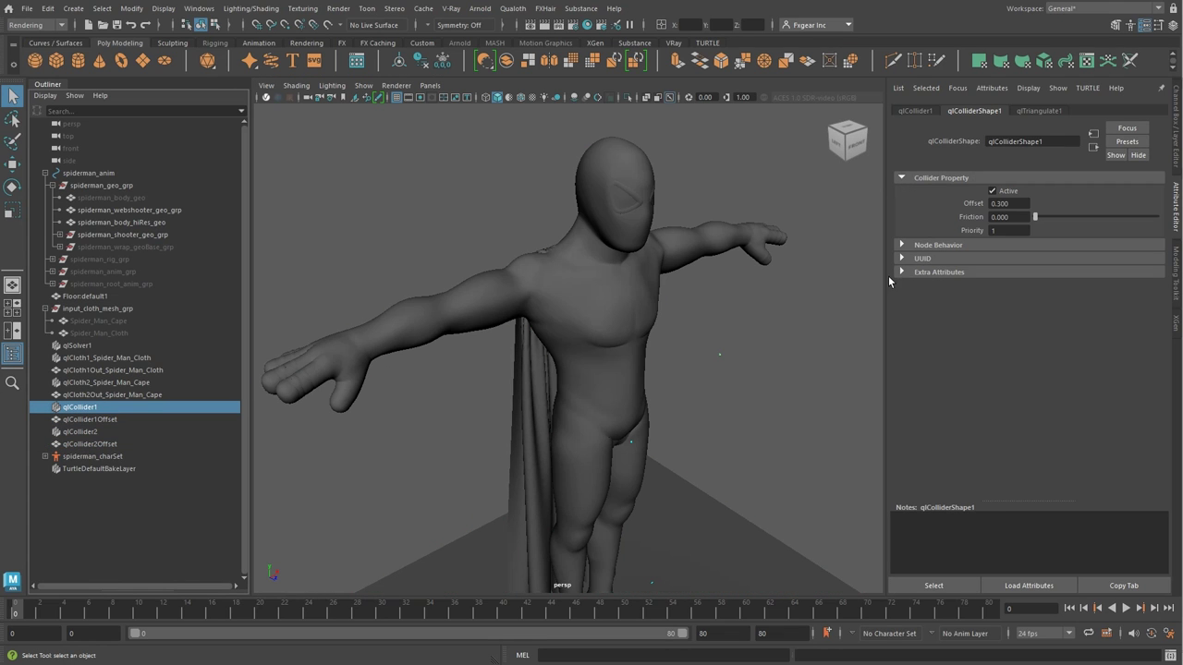
pyautogui.click(1009, 203)
pyautogui.write('0')
pyautogui.press('Return')
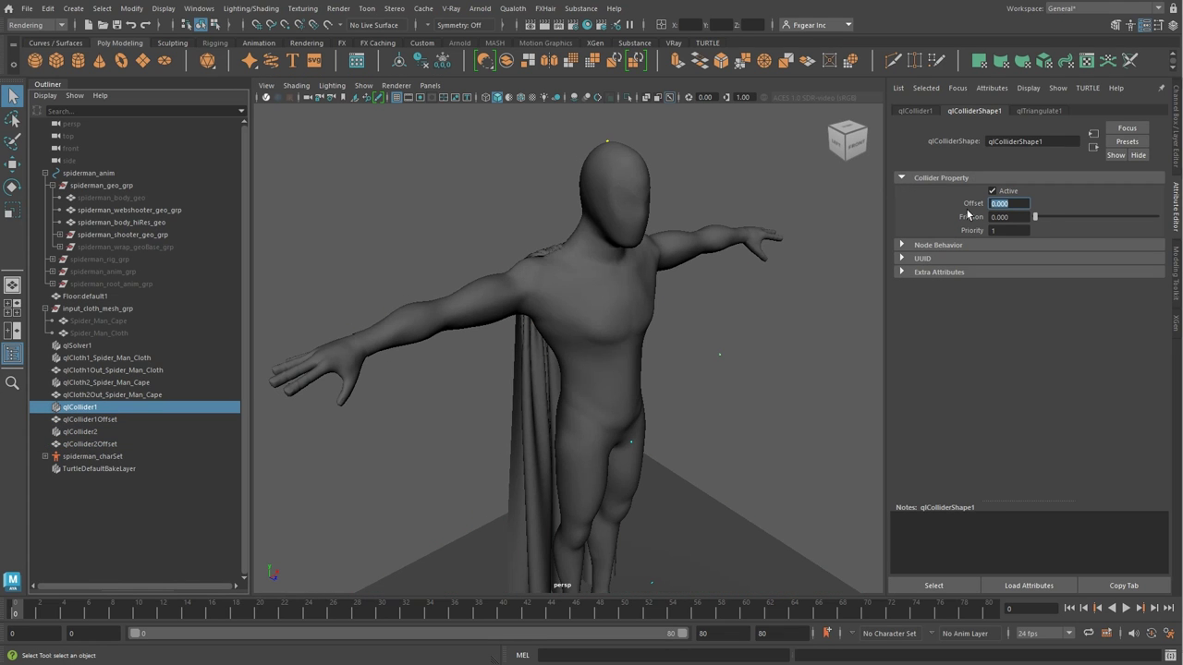
pyautogui.click(180, 419)
pyautogui.moveTo(370, 407)
pyautogui.keyDown('alt'); pyautogui.mouseDown()
pyautogui.moveTo(416, 391)
pyautogui.moveTo(409, 375)
pyautogui.moveTo(523, 354)
pyautogui.mouseUp(); pyautogui.keyUp('alt')
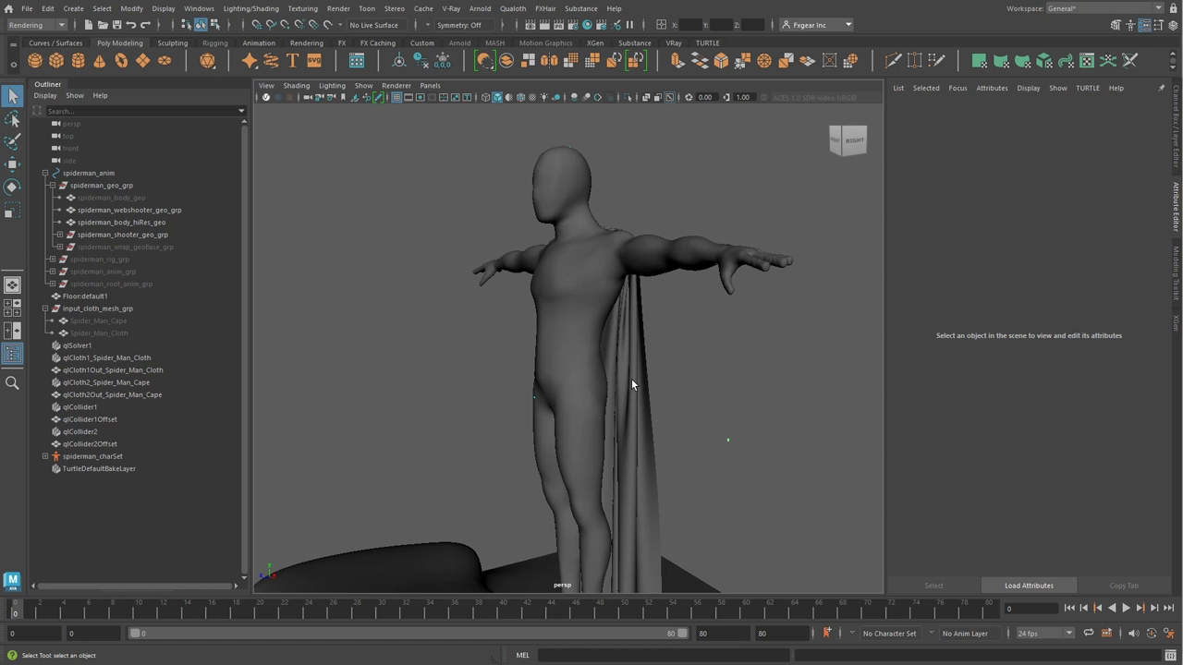
# Pin the cape's shoulder-edge vertices to the qlCloth1Out body mesh with qlAttachSpring1
pyautogui.click(631, 378)
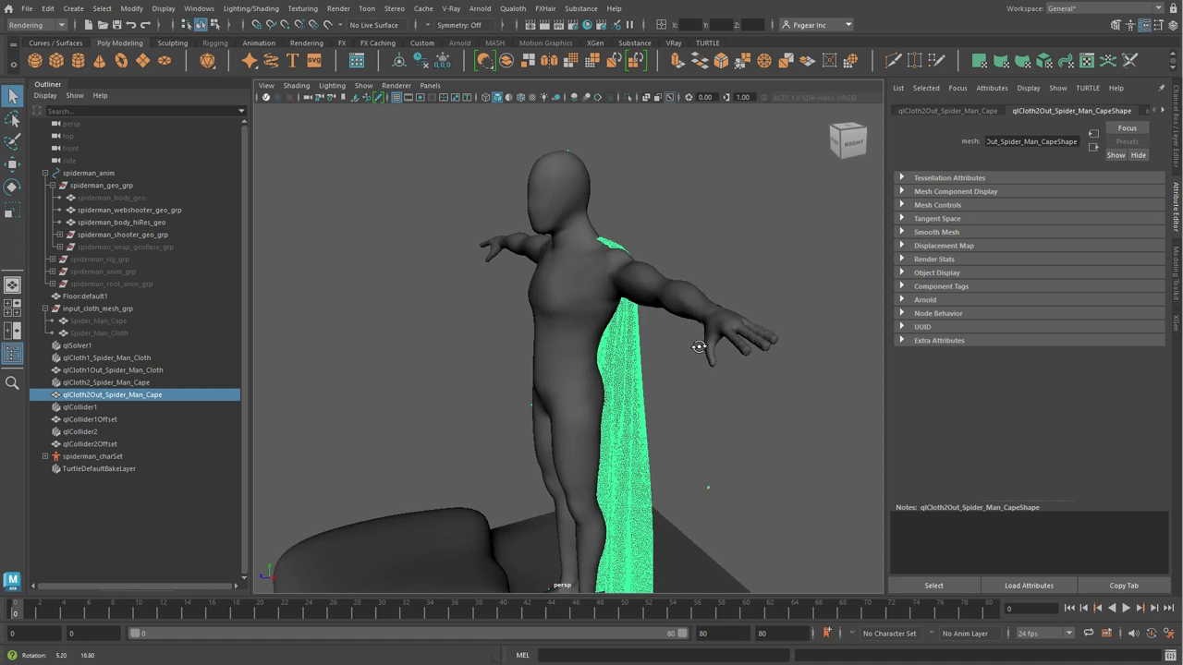
pyautogui.keyDown('alt'); pyautogui.moveTo(631, 378); pyautogui.dragTo(751, 248); pyautogui.keyUp('alt')
pyautogui.moveTo(751, 254); pyautogui.dragTo(698, 256, button='right')
pyautogui.scroll(5, 505, 312)
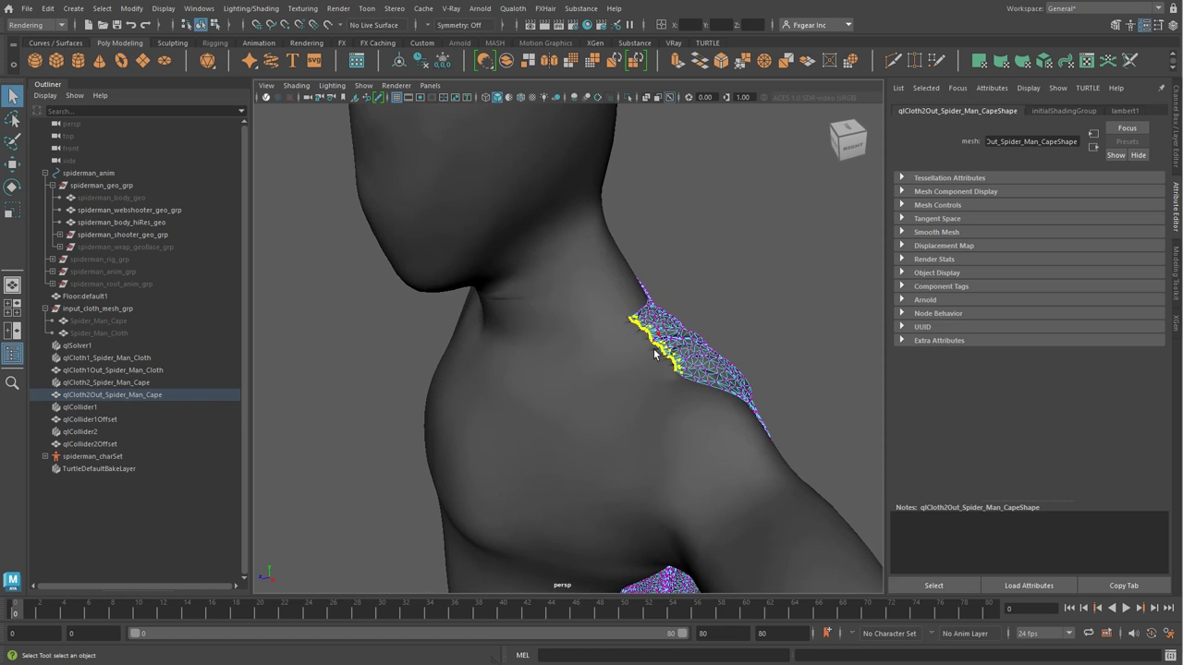
pyautogui.moveTo(504, 312)
pyautogui.keyDown('alt'); pyautogui.mouseDown()
pyautogui.moveTo(582, 315)
pyautogui.moveTo(435, 267)
pyautogui.moveTo(499, 269)
pyautogui.mouseUp(); pyautogui.keyUp('alt')
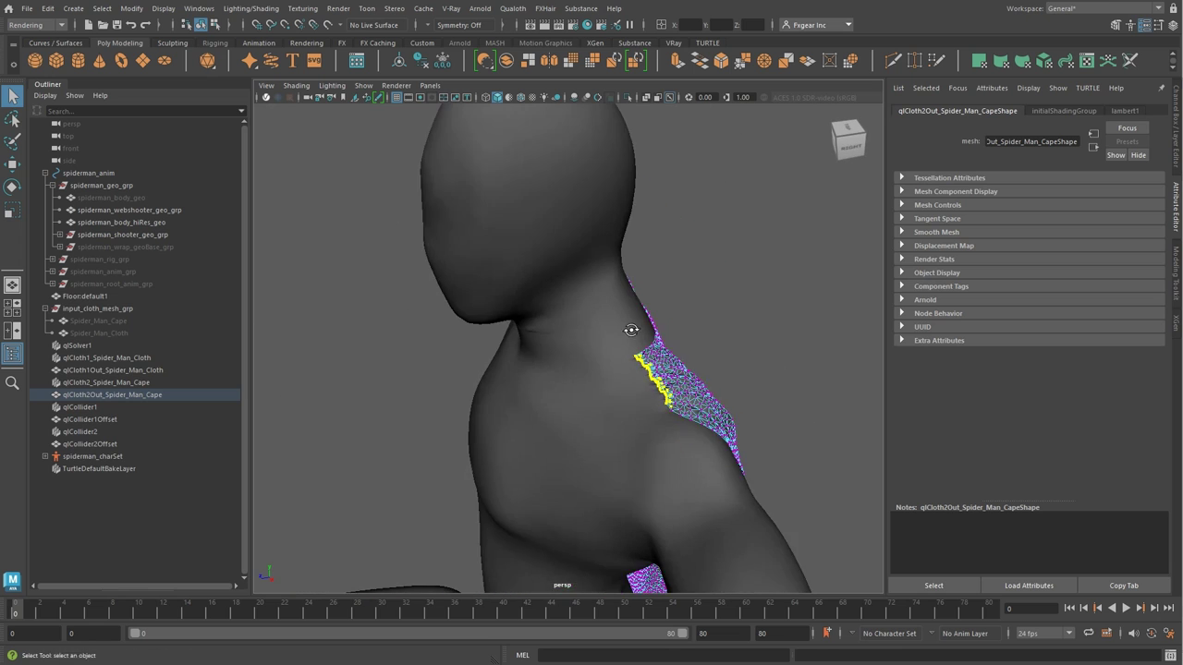
pyautogui.click(499, 270)
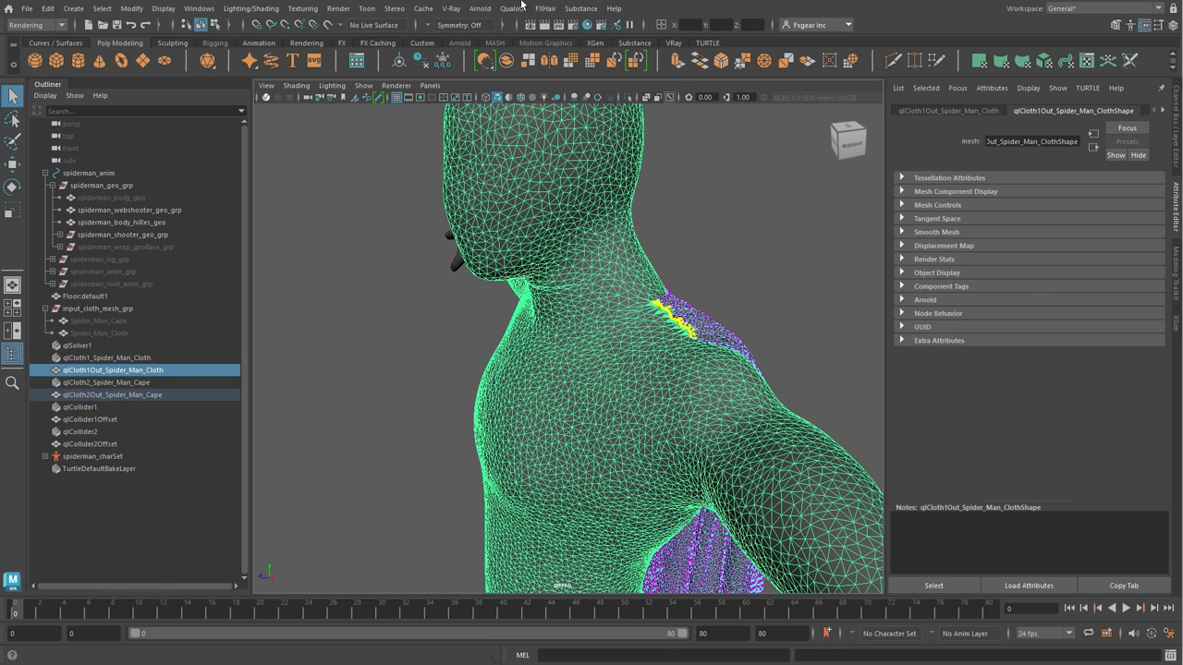
pyautogui.click(514, 8)
pyautogui.click(530, 95)
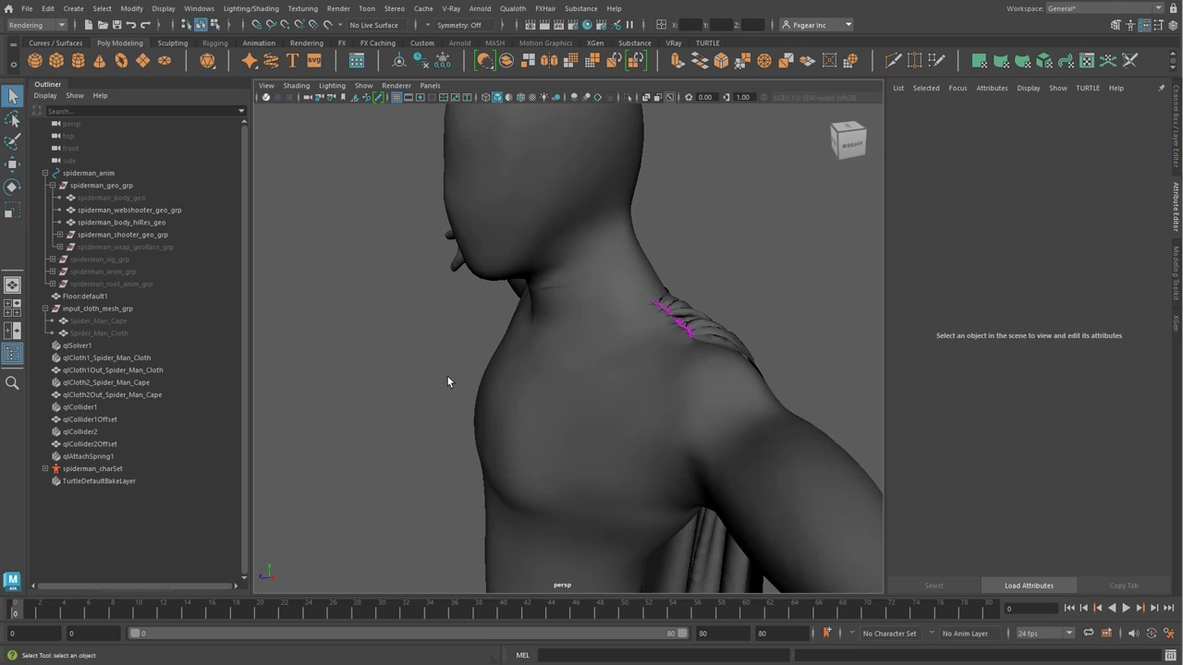
pyautogui.scroll(-5, 447, 376)
pyautogui.click(503, 328)
# Pin the first sleeve's end vertices to the high-res body with a Qualoth attach constraint
pyautogui.keyDown('alt'); pyautogui.moveTo(365, 350); pyautogui.dragTo(612, 352, button='right'); pyautogui.keyUp('alt')
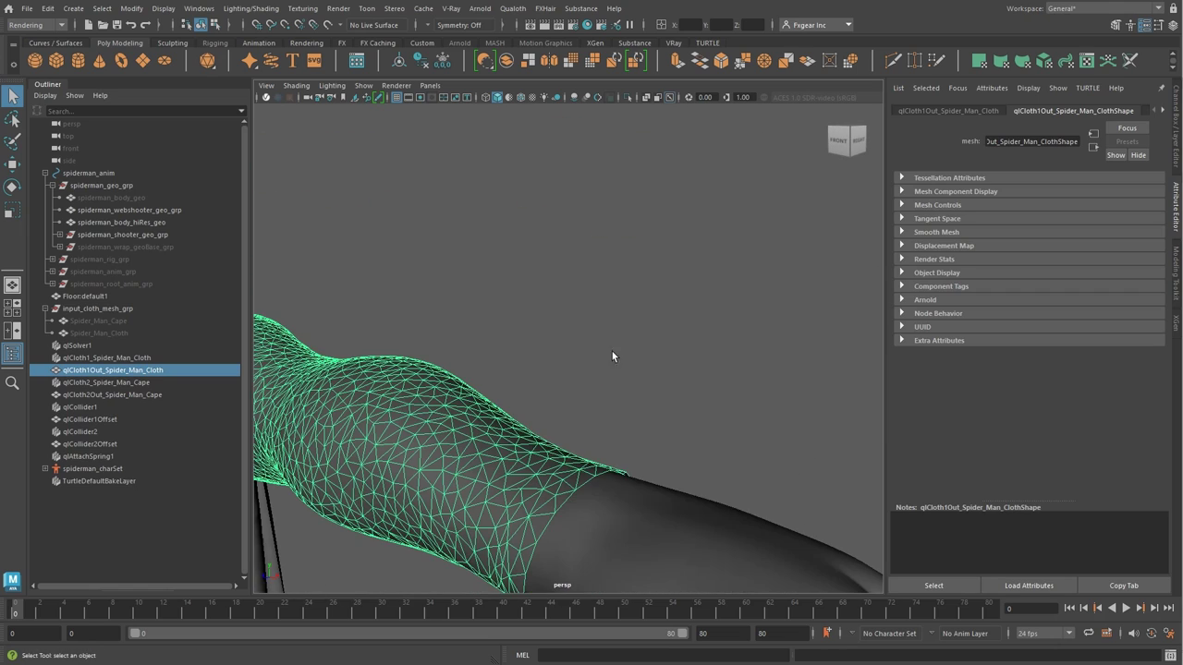
pyautogui.rightClick(614, 351)
pyautogui.click(552, 296)
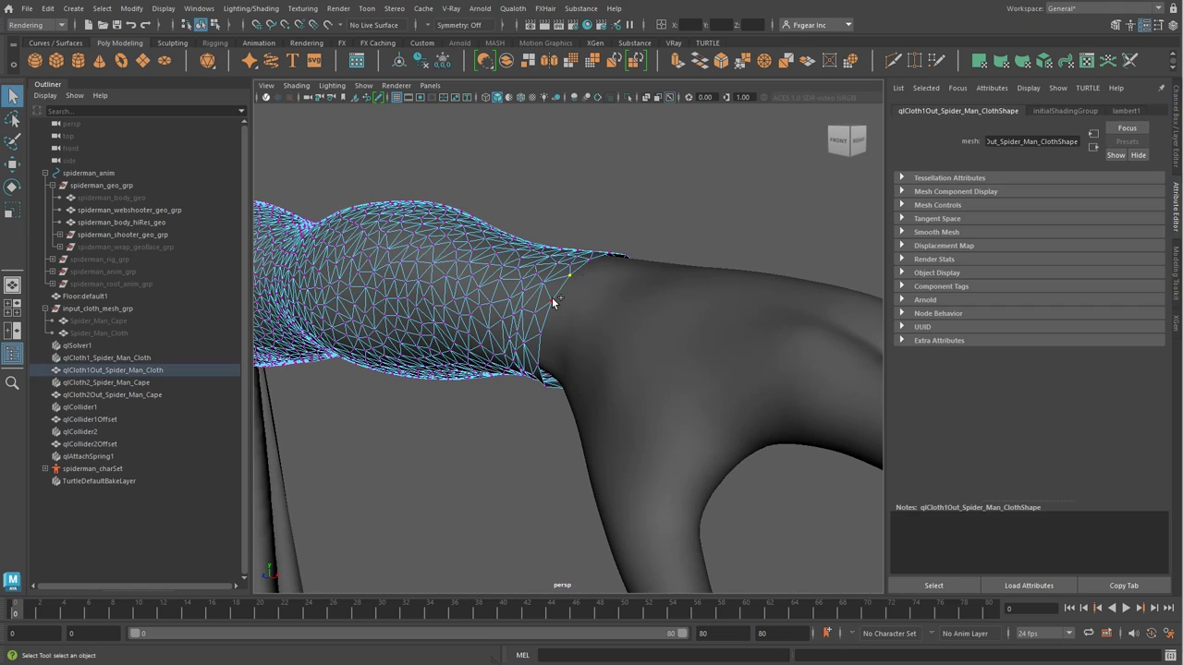
pyautogui.click(619, 506)
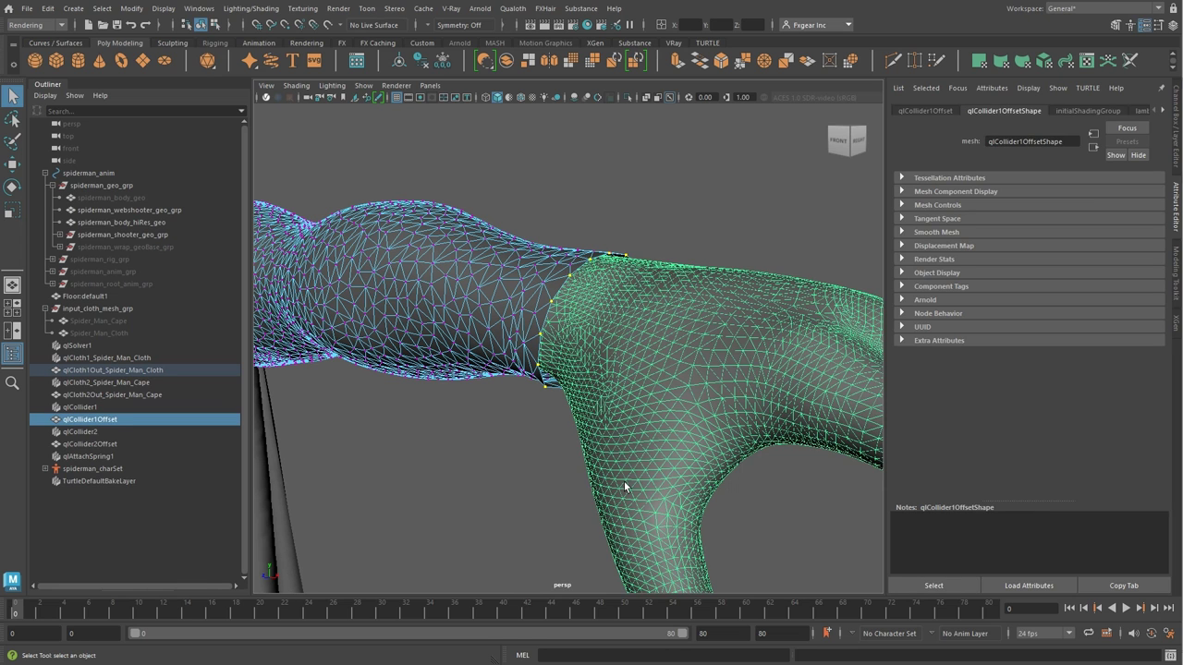
pyautogui.hotkey('ctrl', 'z')
pyautogui.click(138, 223)
pyautogui.click(512, 8)
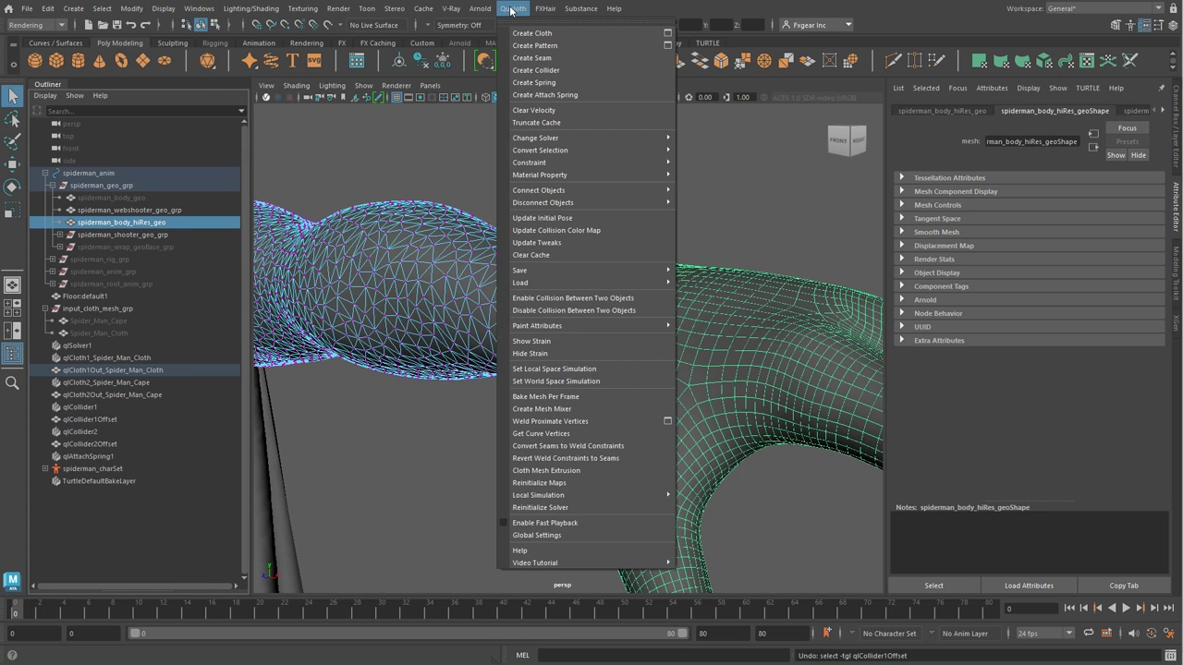
pyautogui.moveTo(529, 163)
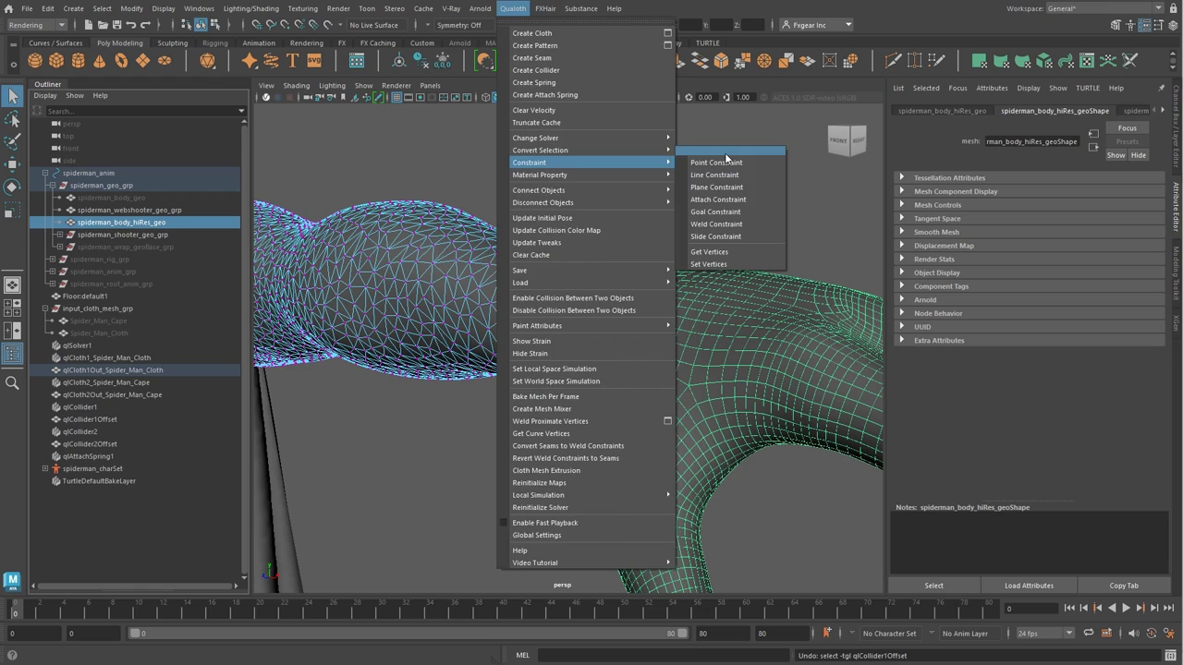
pyautogui.click(727, 151)
pyautogui.click(713, 185)
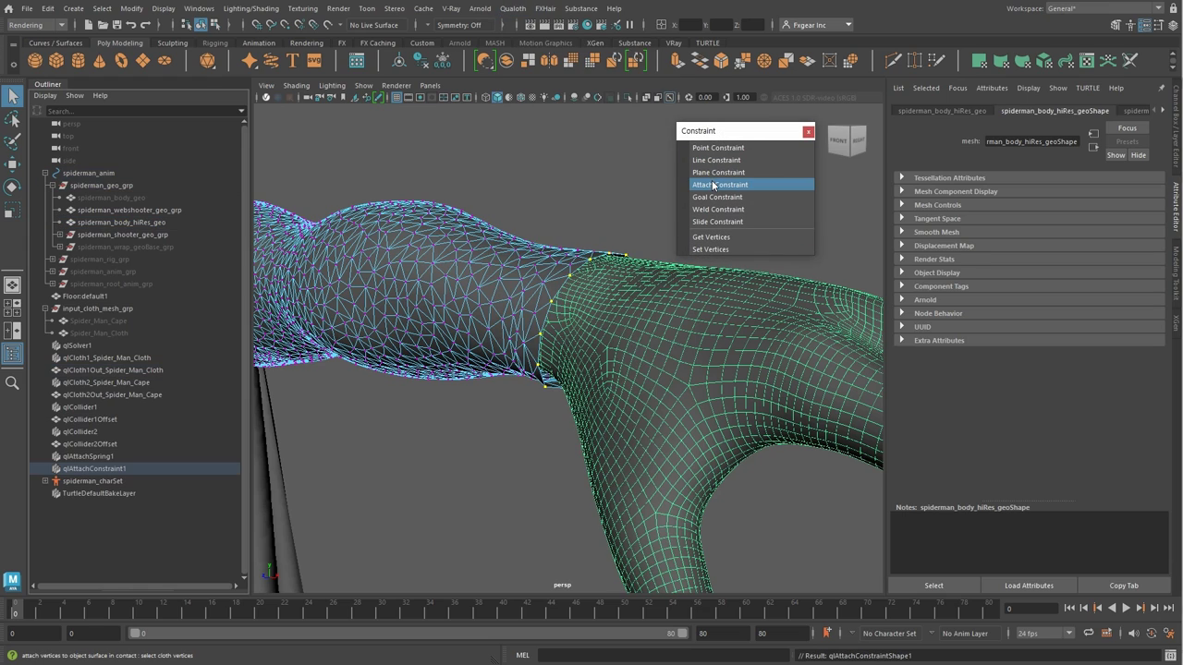
# Pin the other sleeve's cuff vertices to the high-res body with an attach constraint
pyautogui.moveTo(713, 185)
pyautogui.keyDown('alt'); pyautogui.mouseDown()
pyautogui.moveTo(615, 286)
pyautogui.moveTo(522, 337)
pyautogui.moveTo(407, 215)
pyautogui.mouseUp(); pyautogui.keyUp('alt')
pyautogui.moveTo(407, 216); pyautogui.dragTo(321, 213, button='right')
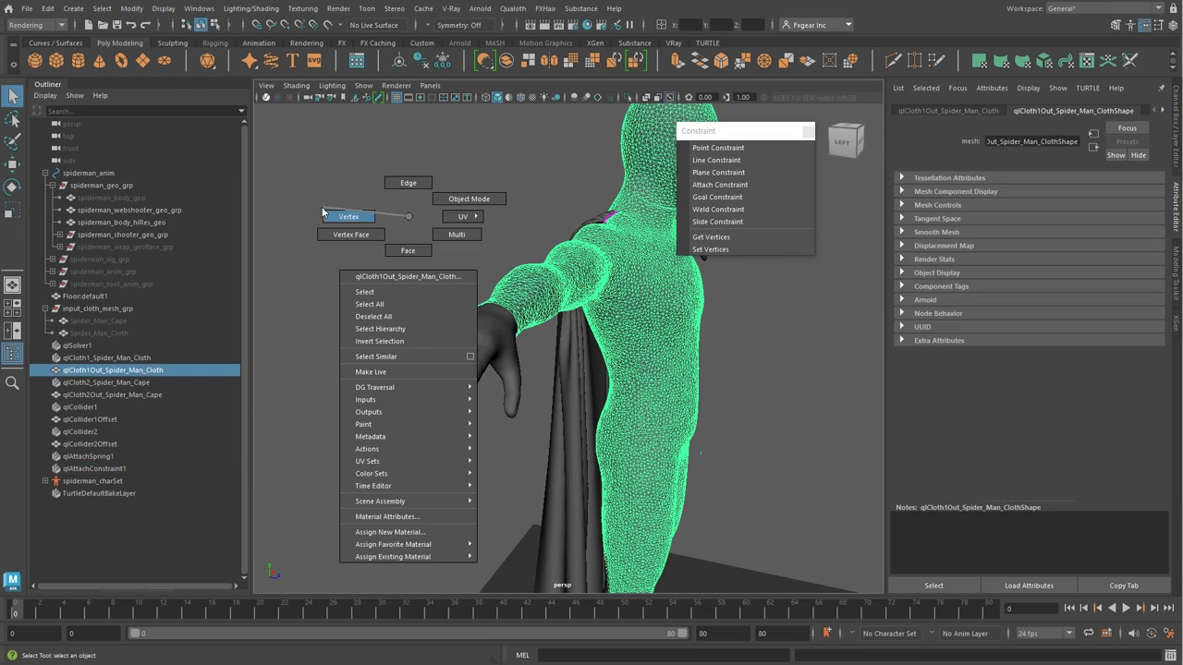
pyautogui.moveTo(322, 212)
pyautogui.keyDown('alt'); pyautogui.mouseDown()
pyautogui.moveTo(454, 338)
pyautogui.moveTo(454, 322)
pyautogui.mouseUp(); pyautogui.keyUp('alt')
pyautogui.keyDown('alt'); pyautogui.moveTo(453, 322); pyautogui.dragTo(454, 179, button='right'); pyautogui.keyUp('alt')
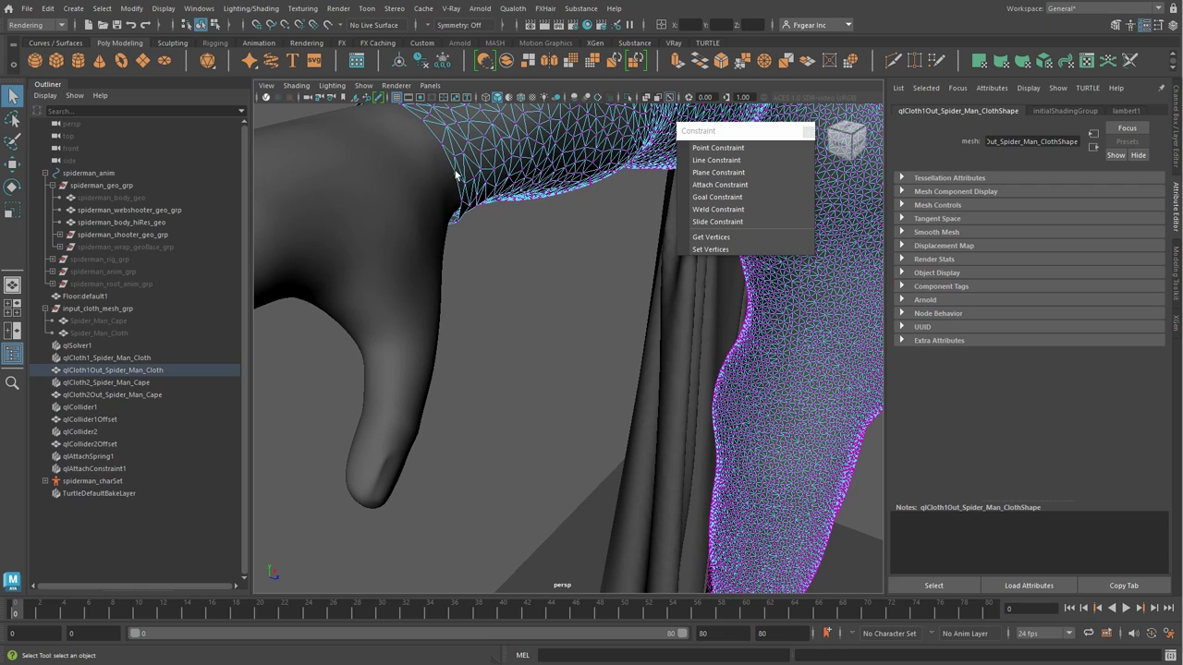
pyautogui.keyDown('shift'); pyautogui.click(366, 303); pyautogui.keyUp('shift')
pyautogui.hotkey('ctrl', 'z')
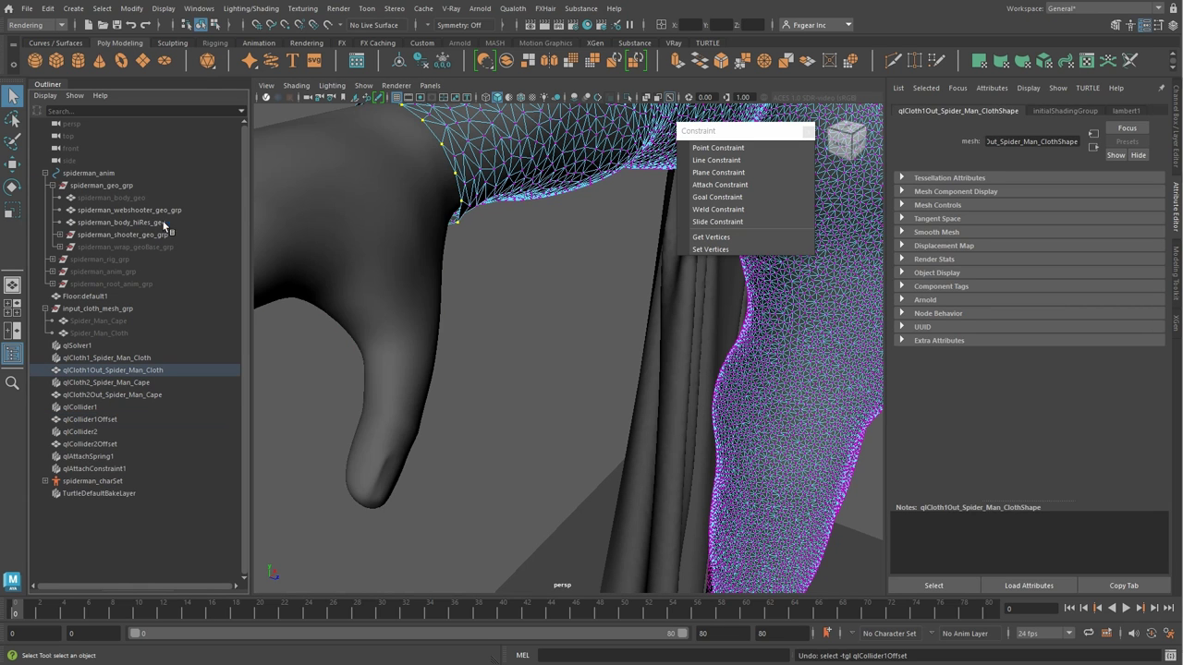
pyautogui.keyDown('ctrl'); pyautogui.click(164, 225); pyautogui.keyUp('ctrl')
pyautogui.click(747, 185)
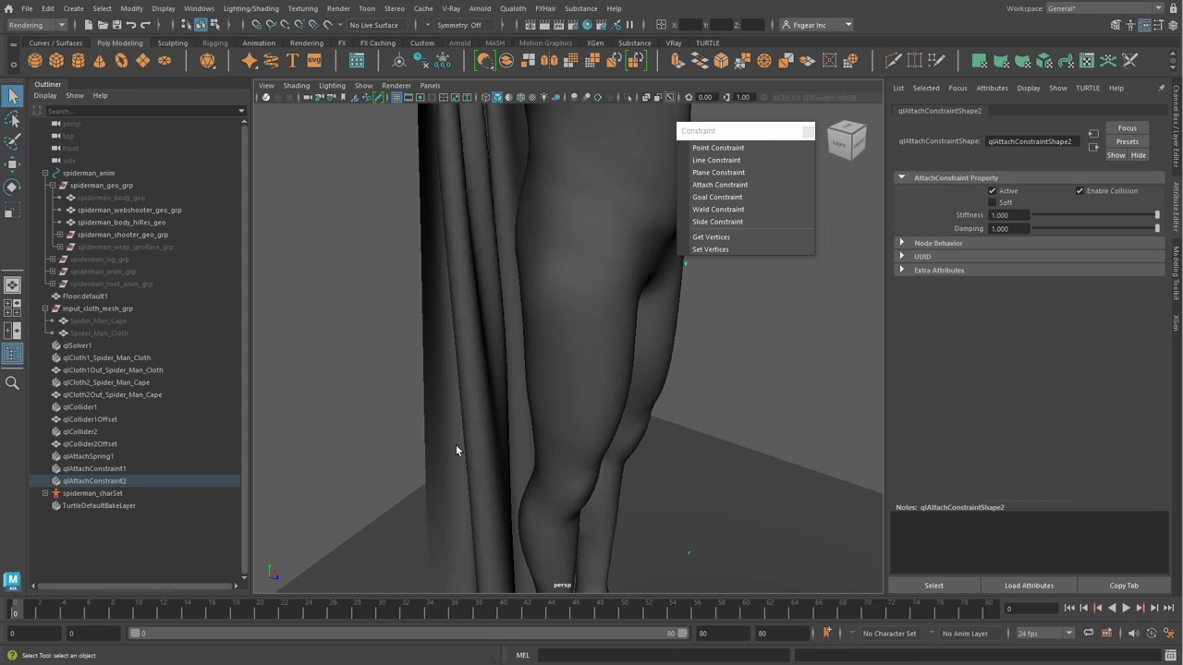
# Attach the left trouser leg's bottom vertex ring to the body mesh
pyautogui.scroll(-5, 525, 432)
pyautogui.keyDown('alt'); pyautogui.moveTo(528, 453); pyautogui.dragTo(530, 463); pyautogui.keyUp('alt')
pyautogui.click(530, 464)
pyautogui.rightClick(416, 293)
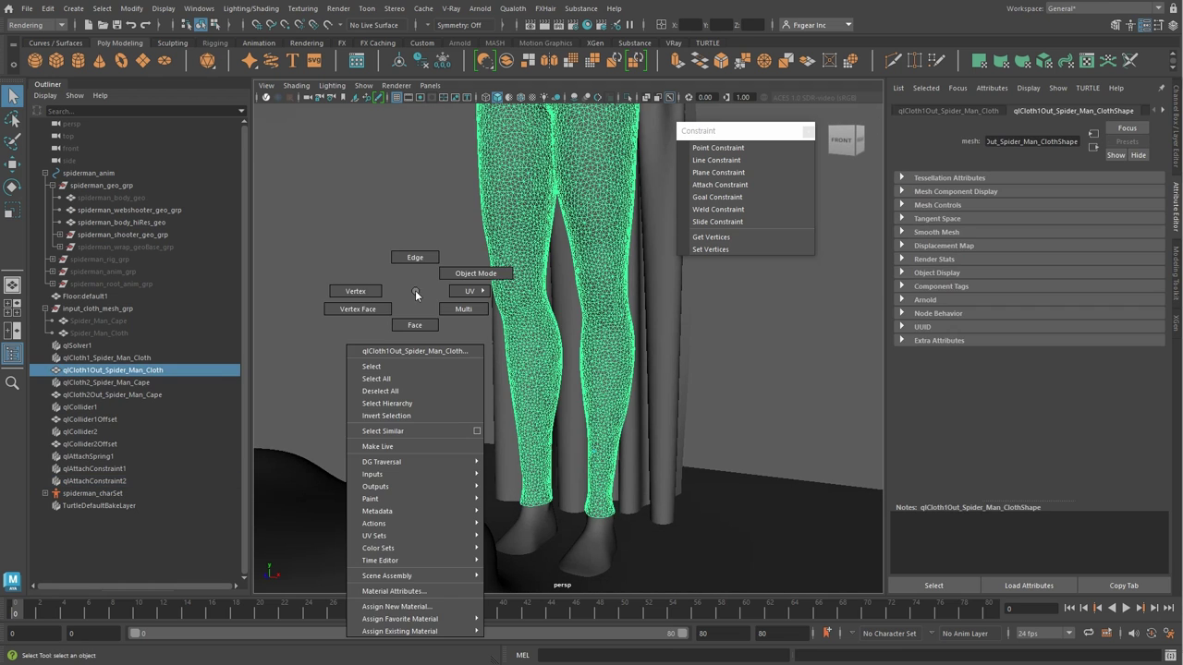
pyautogui.click(356, 291)
pyautogui.scroll(4, 527, 489)
pyautogui.click(499, 501)
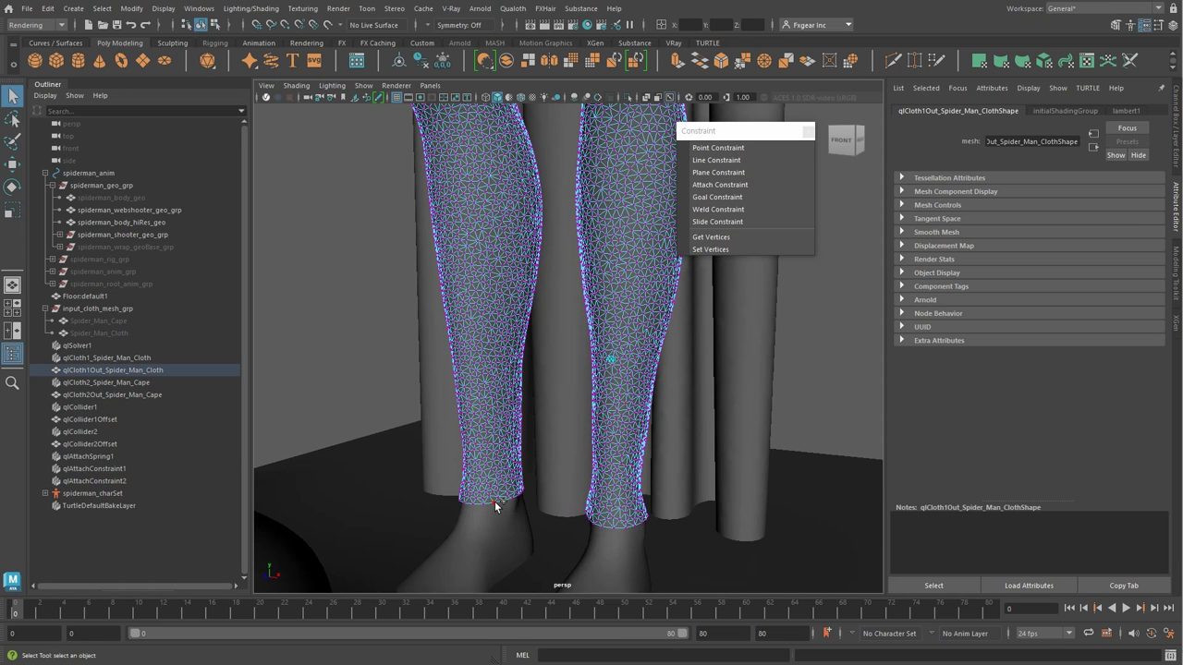
pyautogui.doubleClick(494, 501)
pyautogui.keyDown('ctrl'); pyautogui.click(121, 222); pyautogui.keyUp('ctrl')
pyautogui.click(720, 185)
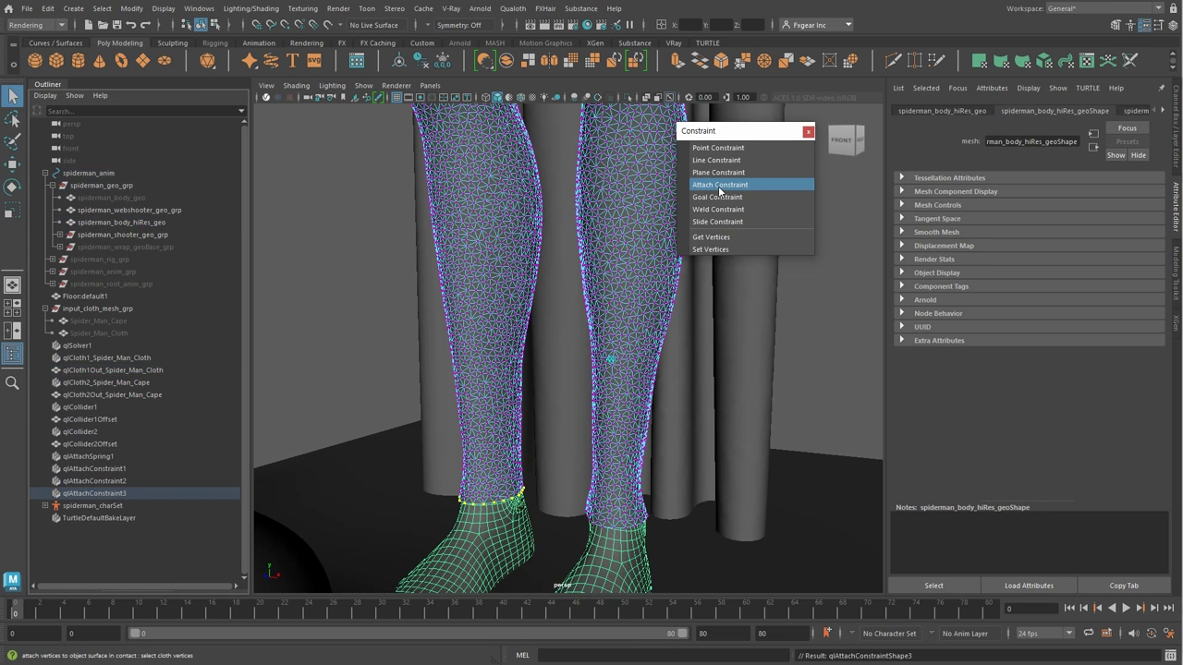
# Attach the right trouser leg's bottom vertex ring to the body mesh
pyautogui.click(624, 491)
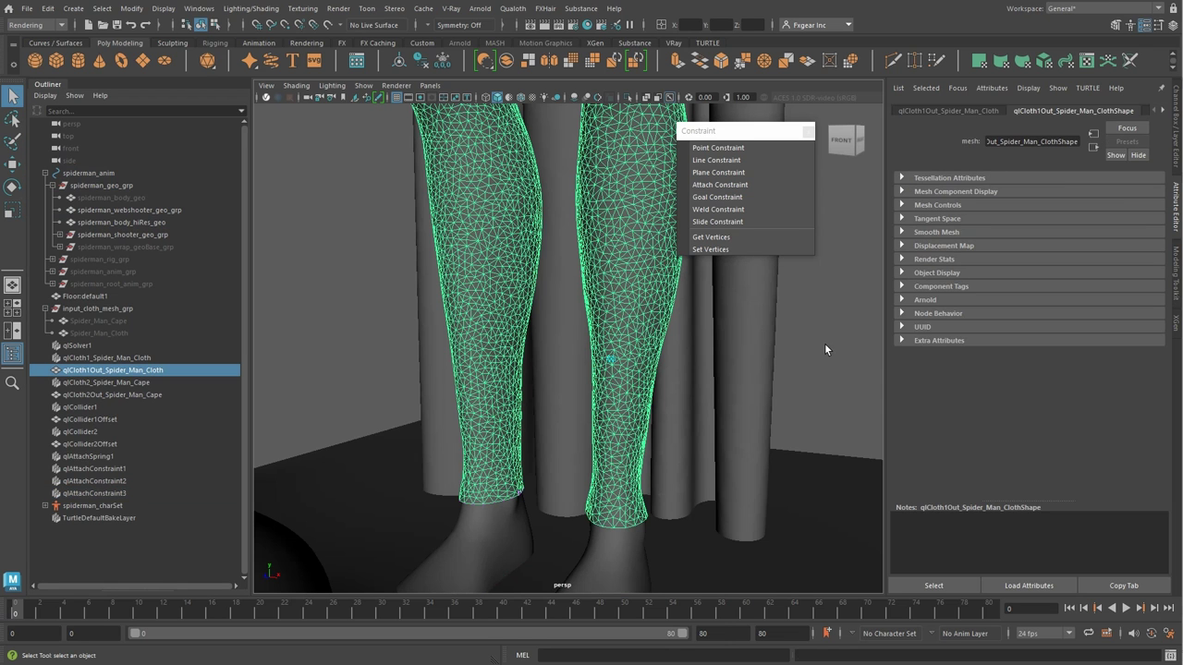
pyautogui.moveTo(623, 498); pyautogui.dragTo(621, 531, button='right')
pyautogui.doubleClick(620, 531)
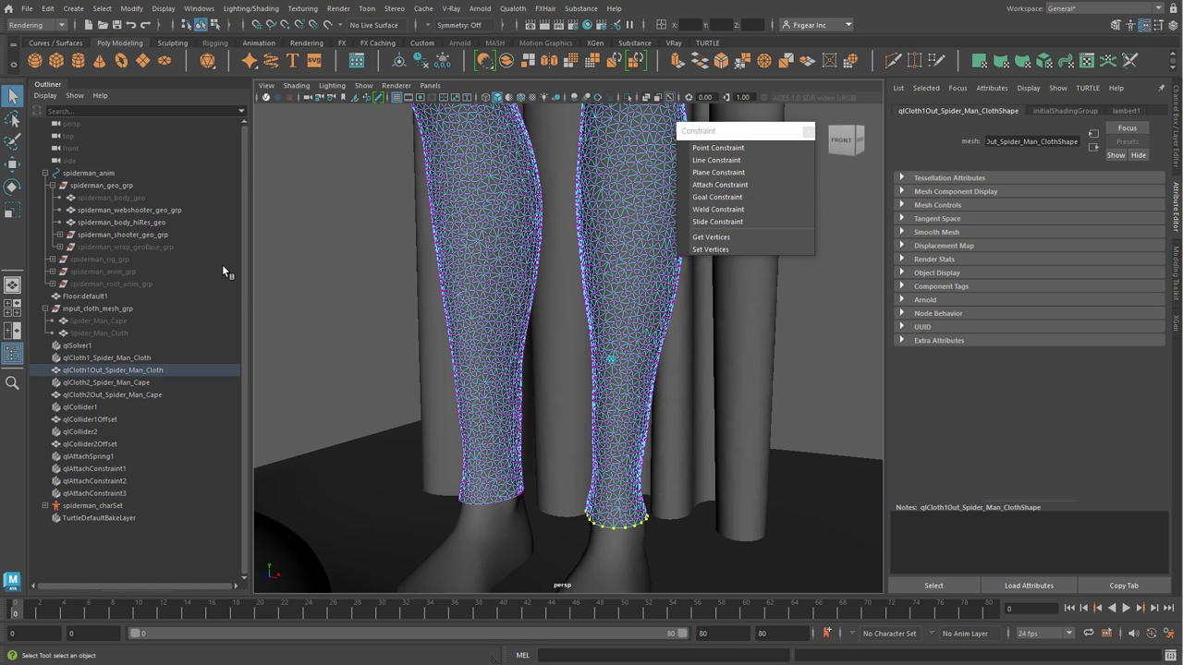
pyautogui.keyDown('ctrl'); pyautogui.click(167, 223); pyautogui.keyUp('ctrl')
pyautogui.click(720, 186)
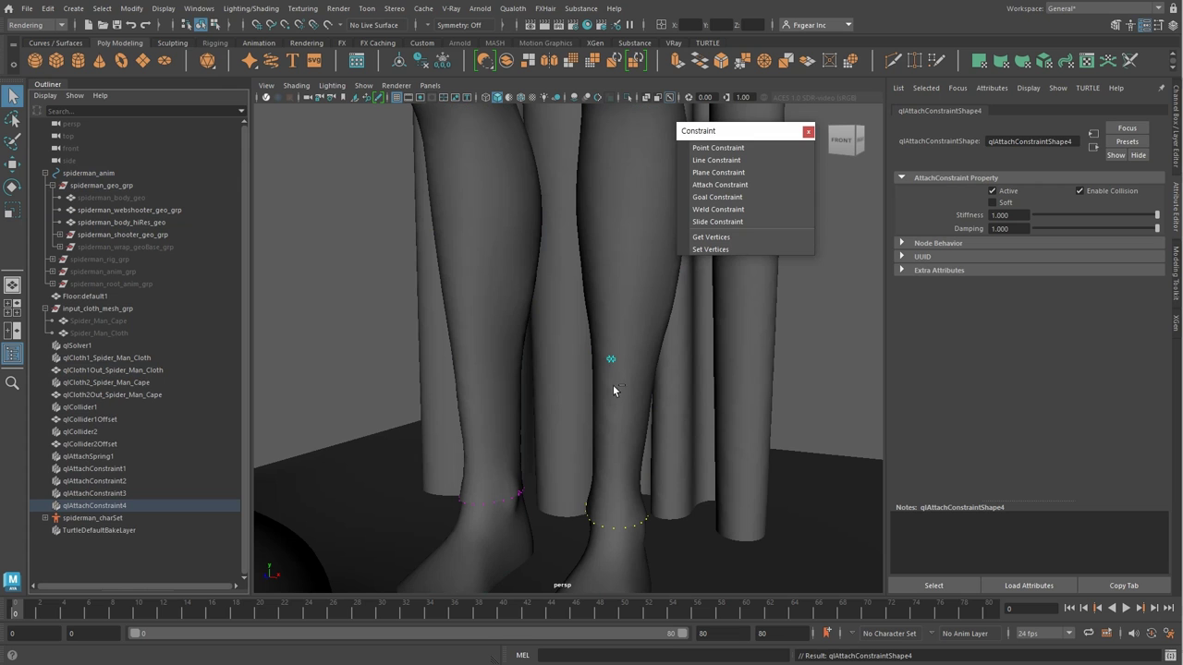
pyautogui.scroll(-3, 512, 293)
pyautogui.scroll(-5, 502, 391)
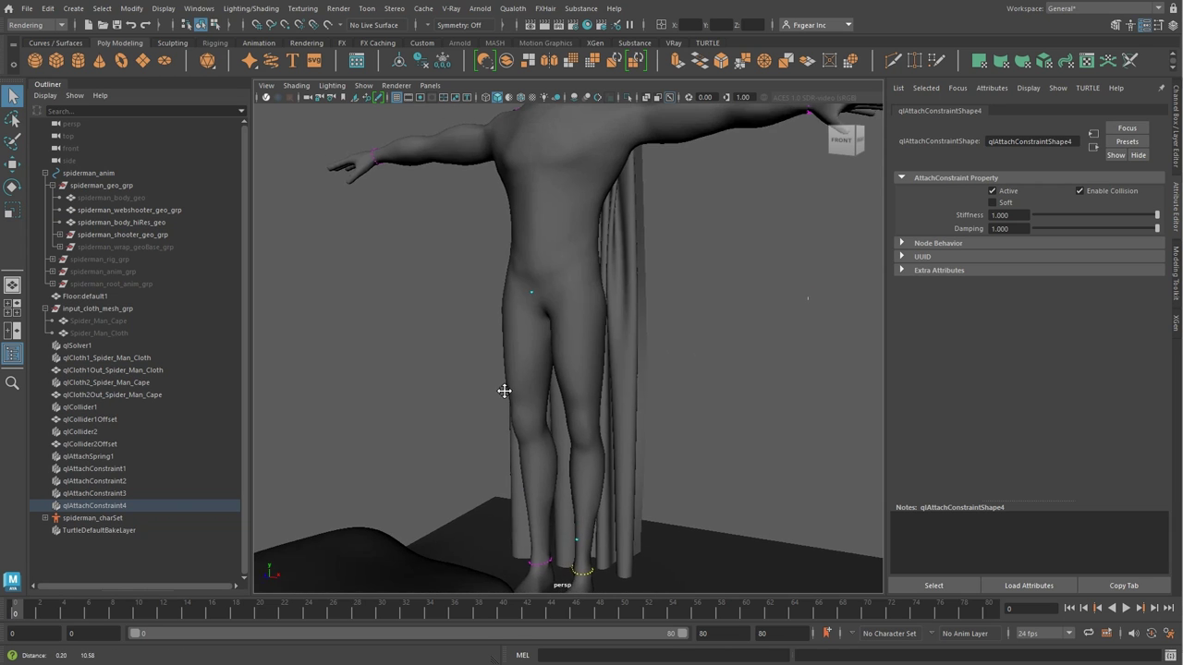
pyautogui.scroll(-2, 512, 369)
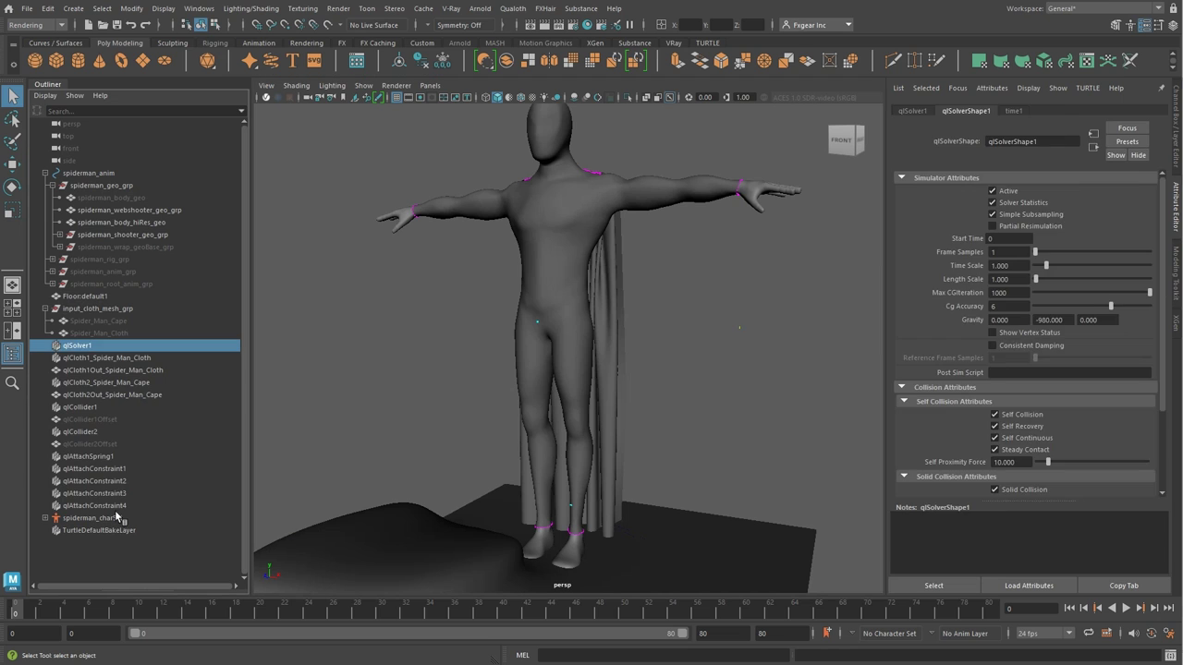
# Group all Qualoth nodes into a group named Qualoth_GRP
pyautogui.keyDown('shift'); pyautogui.click(106, 506); pyautogui.keyUp('shift')
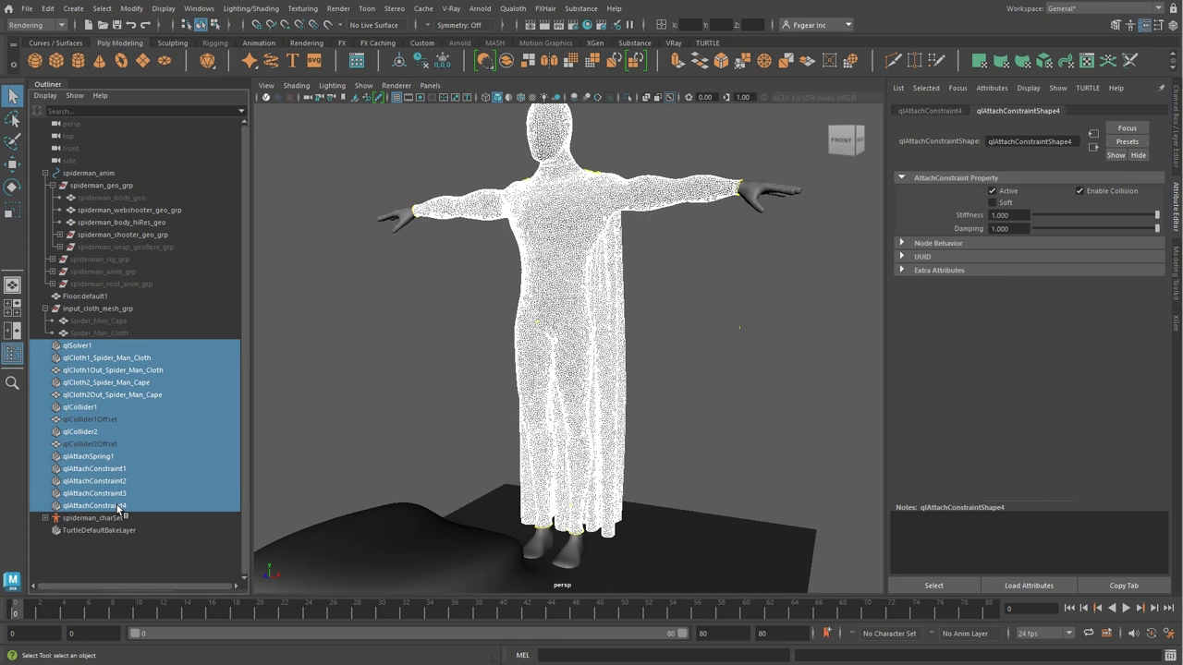
pyautogui.hotkey('ctrl', 'g')
pyautogui.doubleClick(88, 346)
pyautogui.write('Qualoth_GRP')
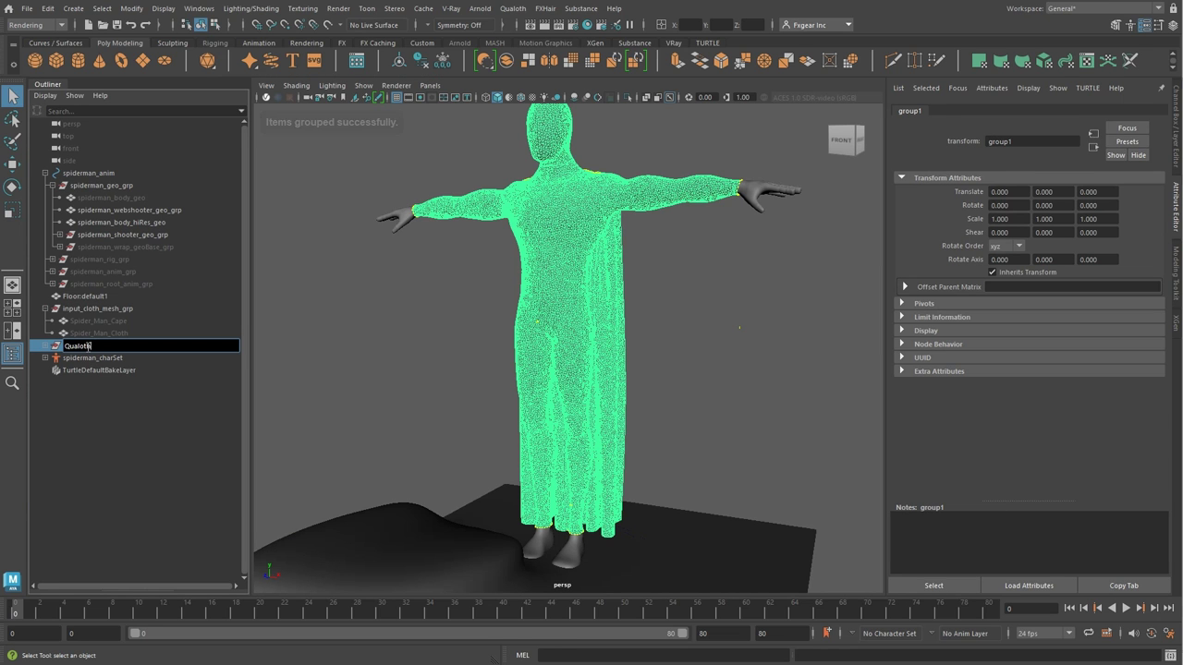
pyautogui.press('Return')
pyautogui.click(56, 345)
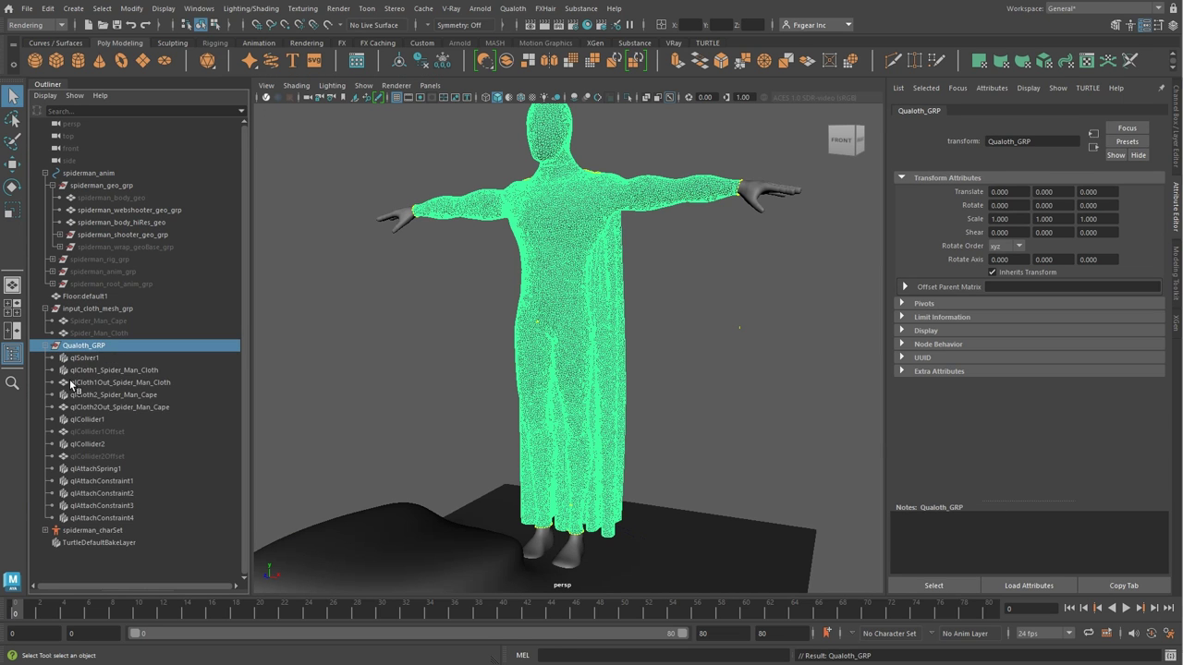
# Group qlCloth1_Spider_Man_Cloth and qlCloth2_Spider_Man_Cape into a 'cloth' group
pyautogui.click(90, 371)
pyautogui.keyDown('ctrl'); pyautogui.click(94, 395); pyautogui.keyUp('ctrl')
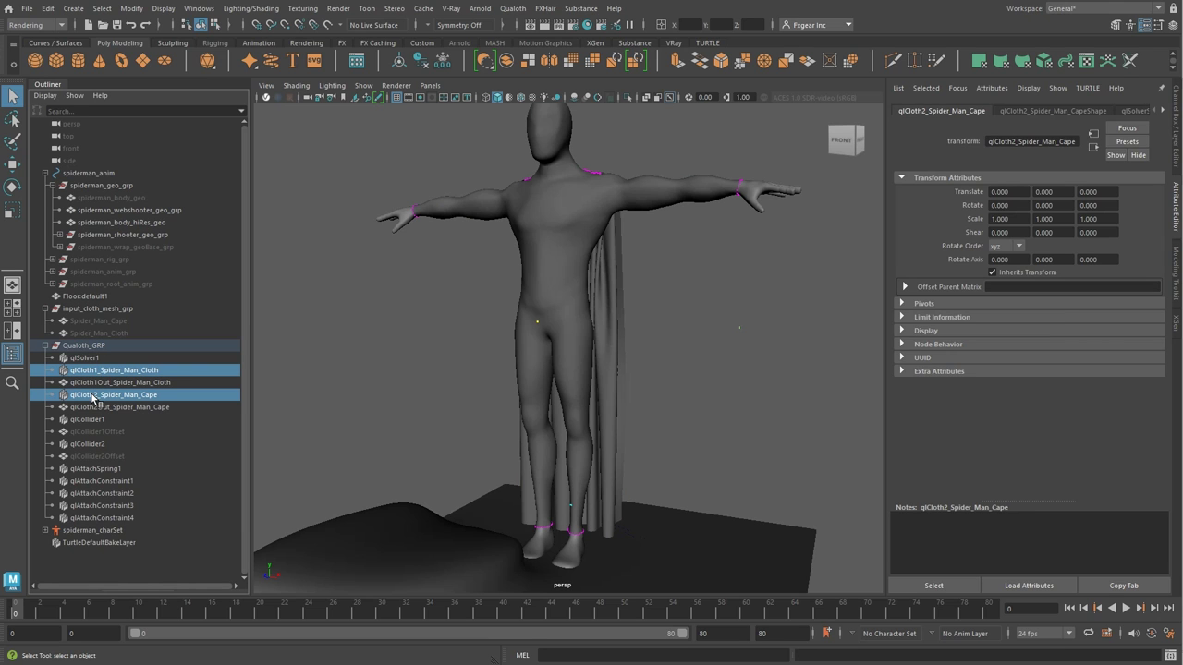
pyautogui.hotkey('ctrl', 'g')
pyautogui.doubleClick(81, 506)
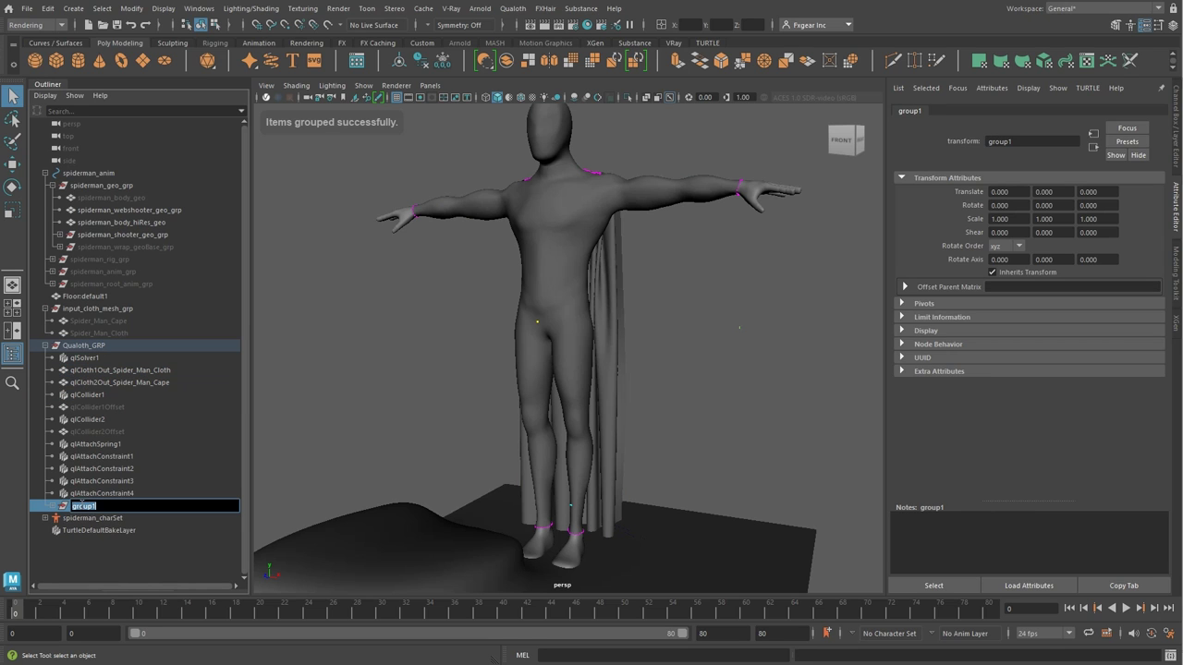
pyautogui.write('cloth')
pyautogui.press('Return')
# Group the two cloth output meshes into a 'cloth_mesh' group
pyautogui.moveTo(134, 372); pyautogui.dragTo(110, 395)
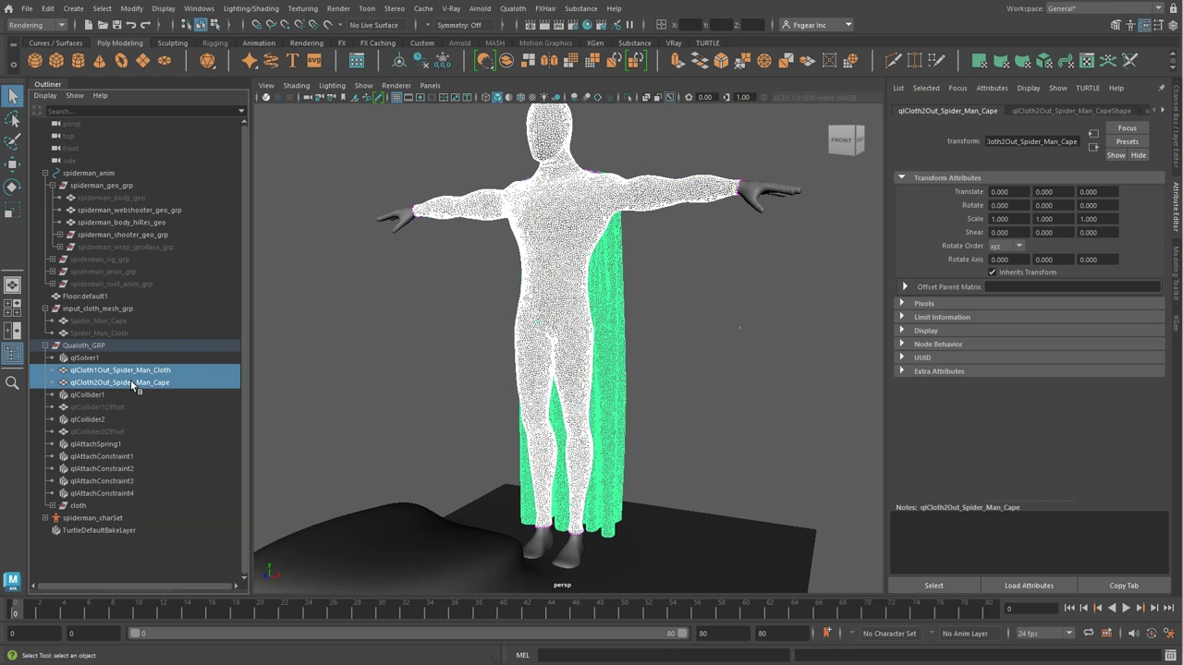
pyautogui.hotkey('ctrl', 'g')
pyautogui.doubleClick(81, 494)
pyautogui.write('cloth')
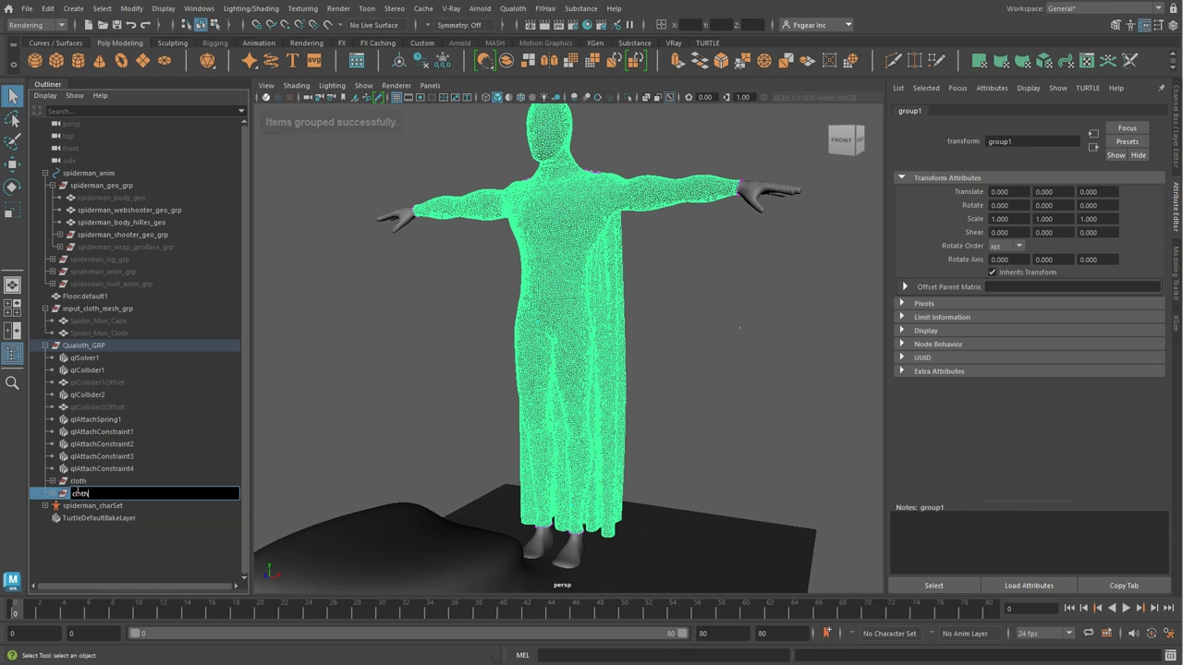
pyautogui.write(' mesh')
pyautogui.press('Return')
# Group all collider nodes into a 'collider' group
pyautogui.click(103, 431)
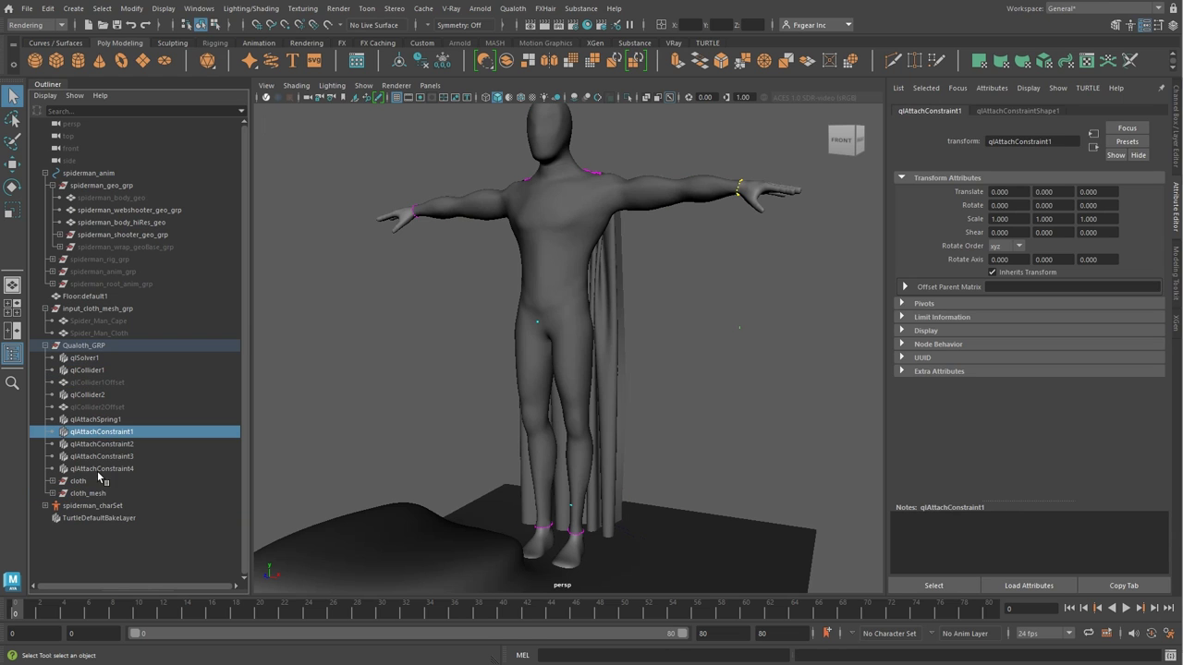
pyautogui.click(104, 371)
pyautogui.keyDown('shift'); pyautogui.click(101, 407); pyautogui.keyUp('shift')
pyautogui.hotkey('ctrl', 'g')
pyautogui.doubleClick(81, 457)
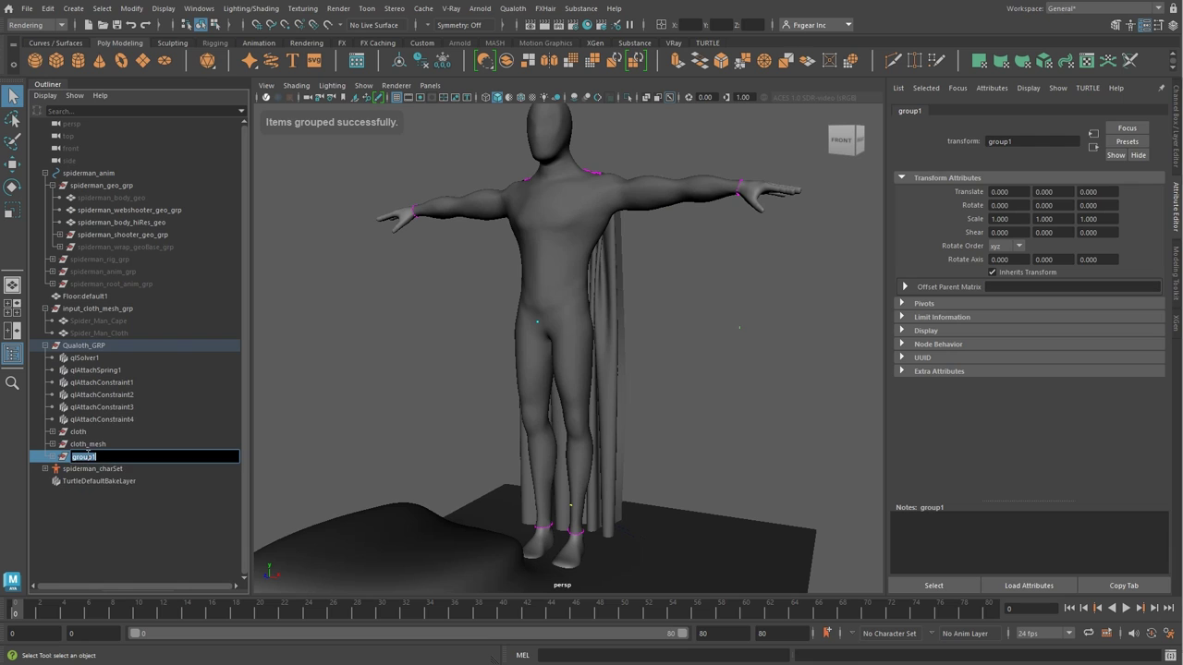
pyautogui.write('collider')
pyautogui.press('Return')
# Put qlAttachSpring1 into its own group named 'Spring'
pyautogui.click(109, 384)
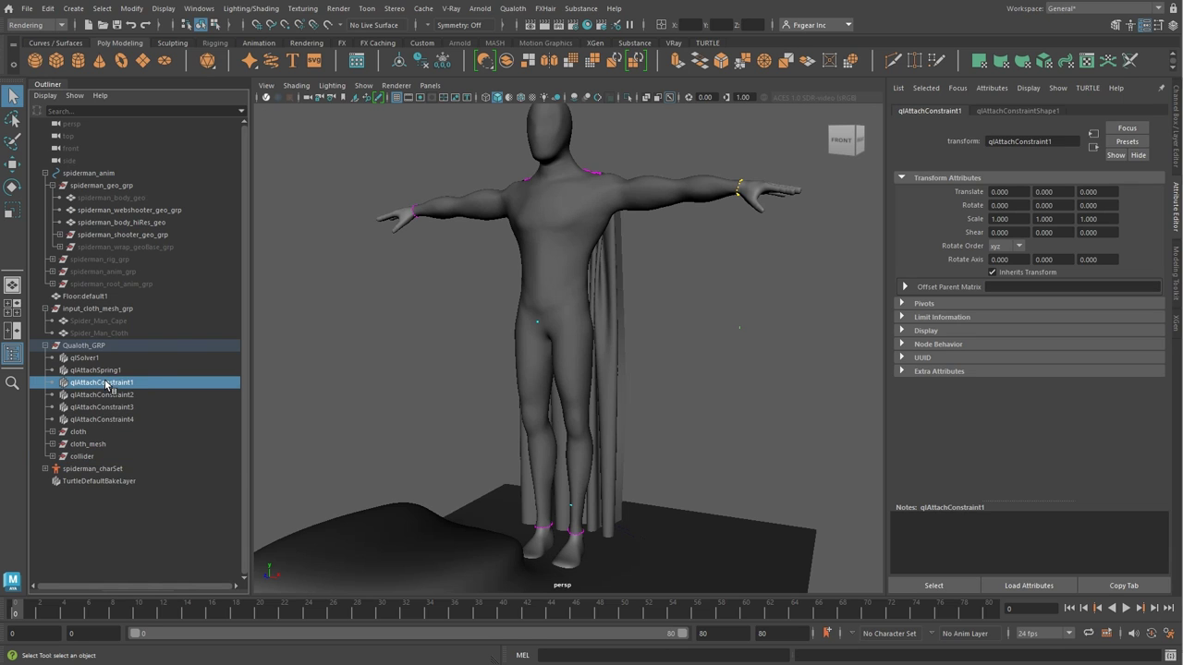
pyautogui.click(108, 373)
pyautogui.keyDown('ctrl'); pyautogui.click(108, 372); pyautogui.keyUp('ctrl')
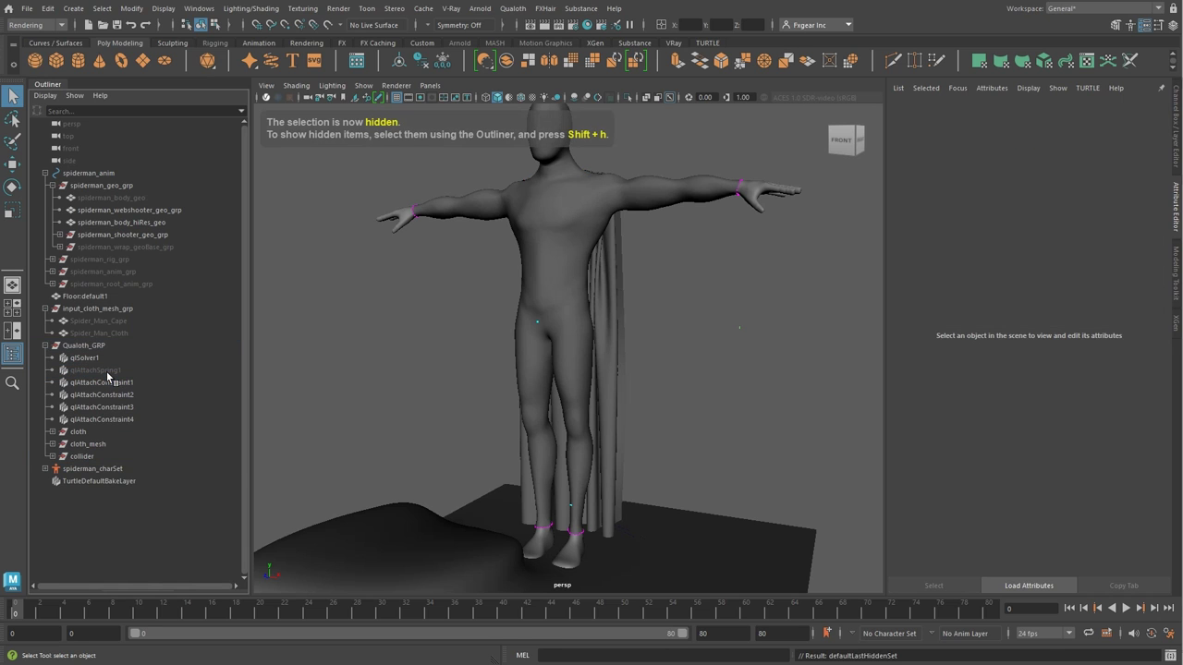
pyautogui.click(109, 373)
pyautogui.hotkey('ctrl', 'g')
pyautogui.doubleClick(81, 457)
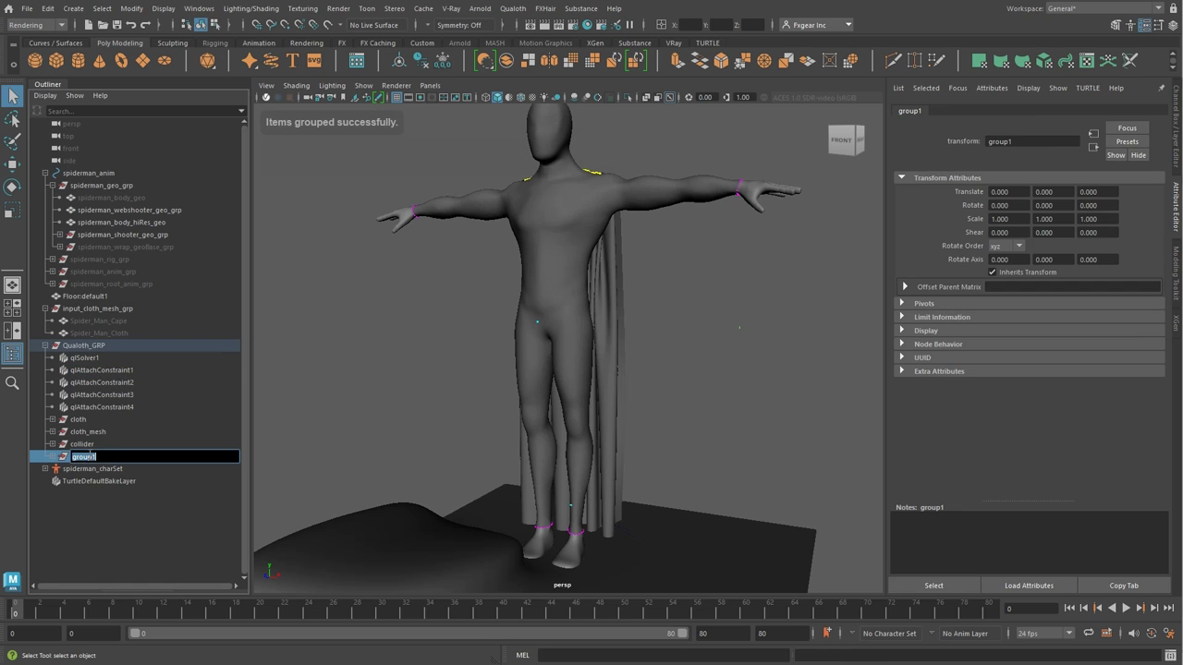
pyautogui.write('Spring')
pyautogui.press('Return')
# Group qlAttachConstraint1 through qlAttachConstraint4 into a 'constraint' group
pyautogui.click(109, 371)
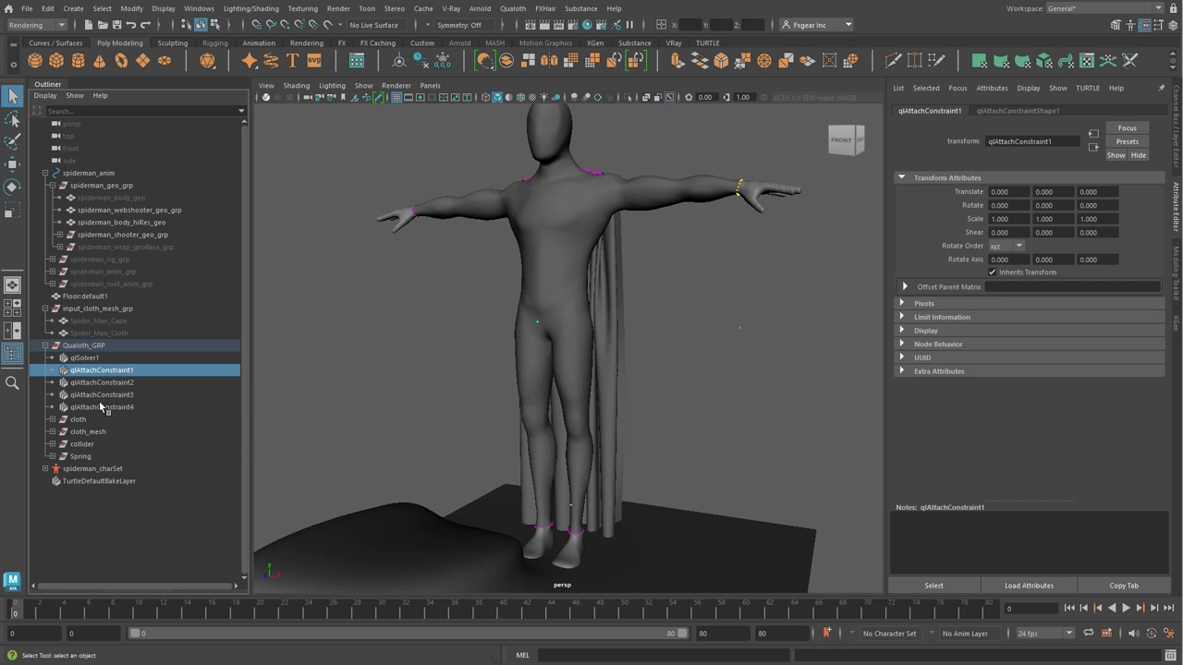
pyautogui.keyDown('shift'); pyautogui.click(107, 406); pyautogui.keyUp('shift')
pyautogui.hotkey('ctrl', 'g')
pyautogui.doubleClick(85, 419)
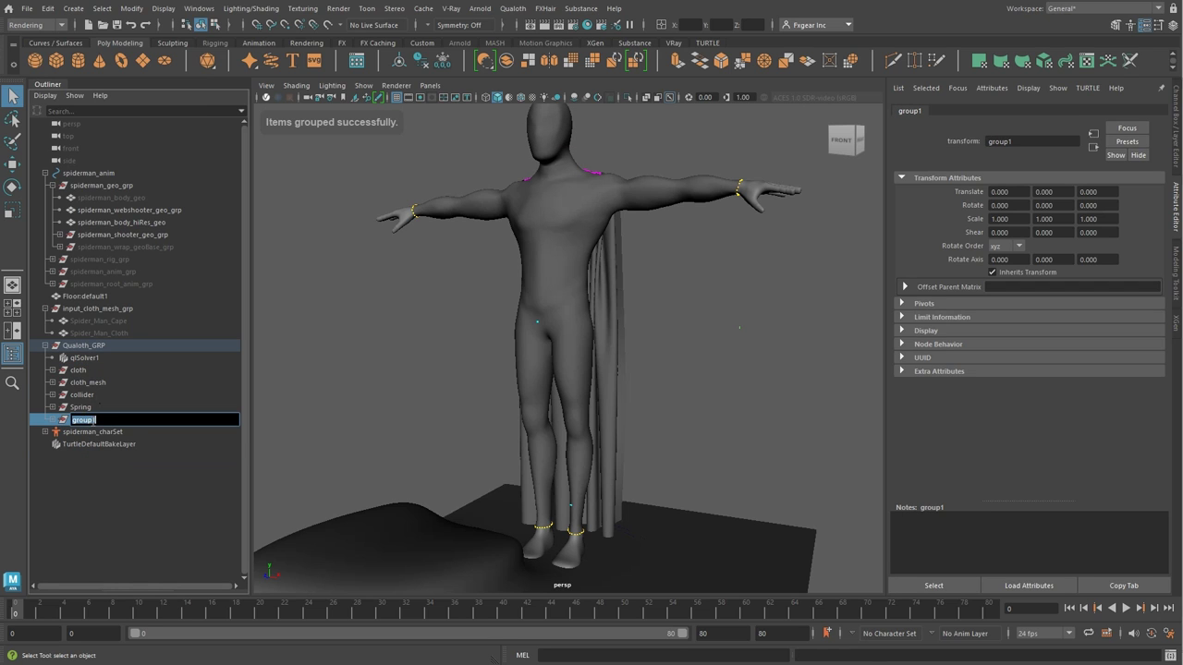
pyautogui.write('constraint')
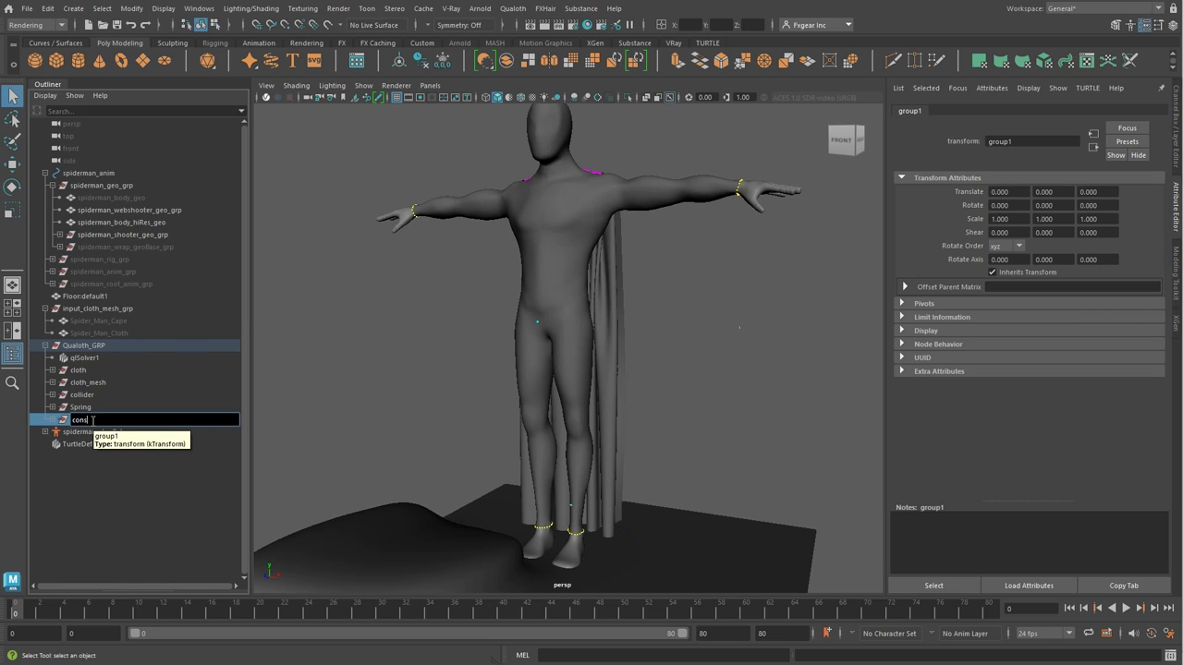
pyautogui.press('Return')
# Rename the Spring group to lowercase 'spring'
pyautogui.click(87, 407)
pyautogui.doubleClick(88, 407)
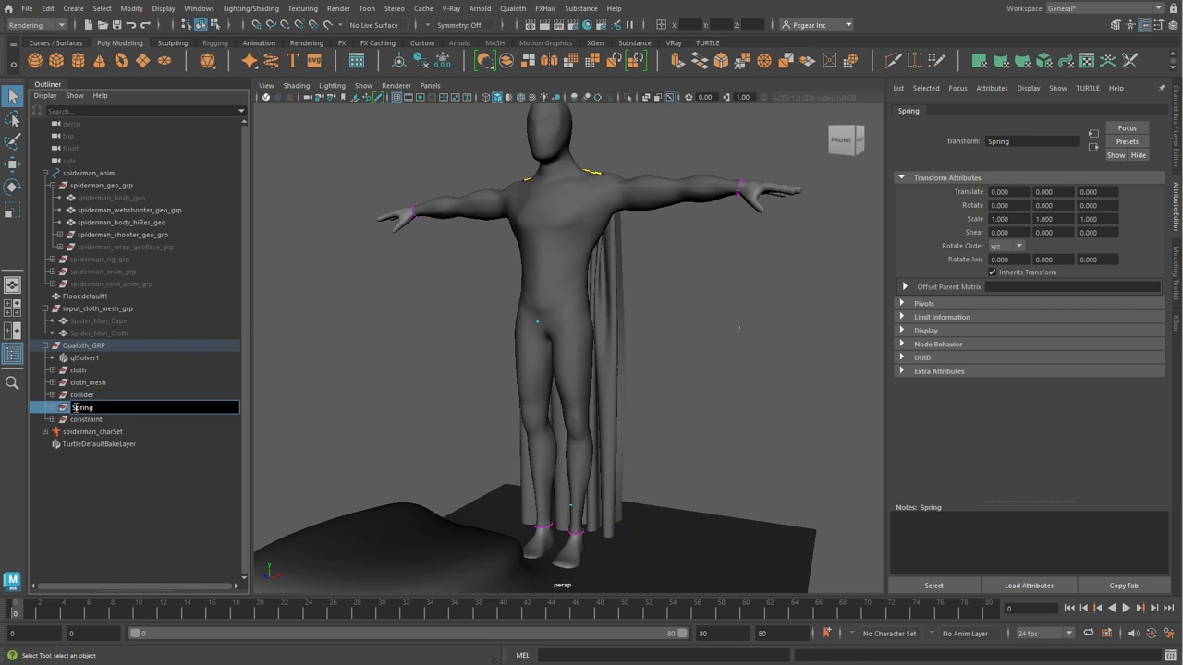
pyautogui.write('spring')
pyautogui.press('Return')
# Set qlCloth1_Spider_Man_Cloth's Shear and Bend Resistance to 0.05
pyautogui.click(332, 386)
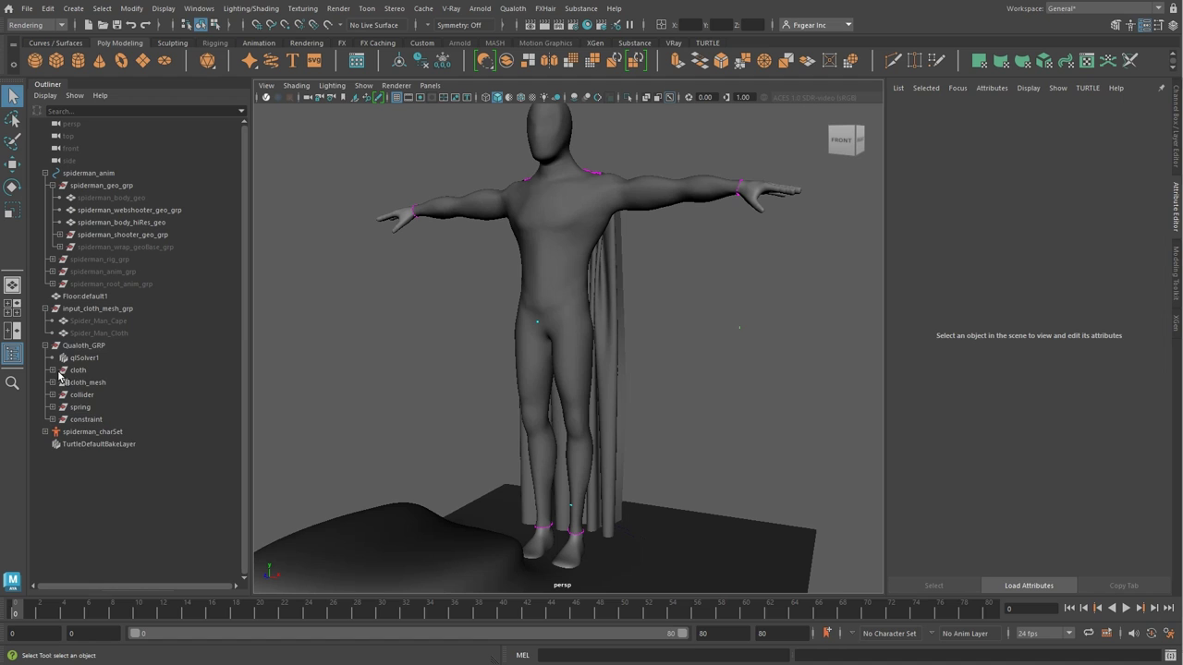
pyautogui.click(51, 369)
pyautogui.click(146, 383)
pyautogui.click(1025, 111)
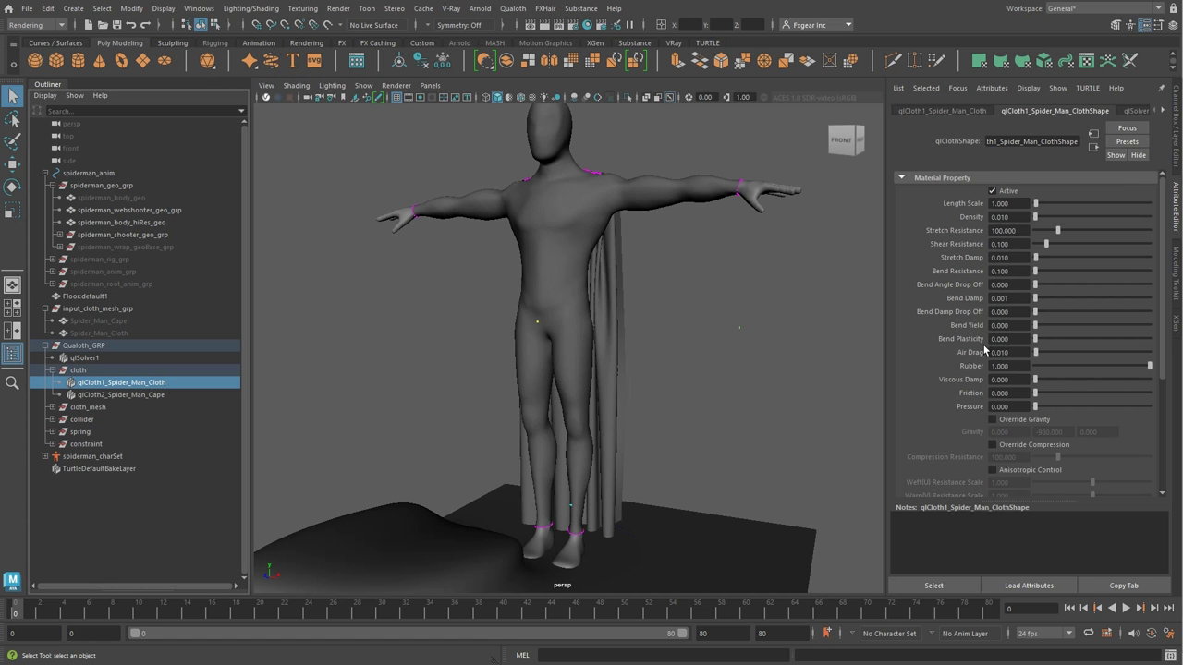
pyautogui.doubleClick(1007, 244)
pyautogui.write('0.05')
pyautogui.doubleClick(1009, 271)
pyautogui.write('0.05')
pyautogui.press('Return')
pyautogui.moveTo(1016, 230); pyautogui.dragTo(917, 230)
pyautogui.press('Return')
# Set the cape's Stretch Resistance to 120 and Bend Resistance to 0.75
pyautogui.click(176, 396)
pyautogui.moveTo(1016, 230); pyautogui.dragTo(966, 233)
pyautogui.write('120')
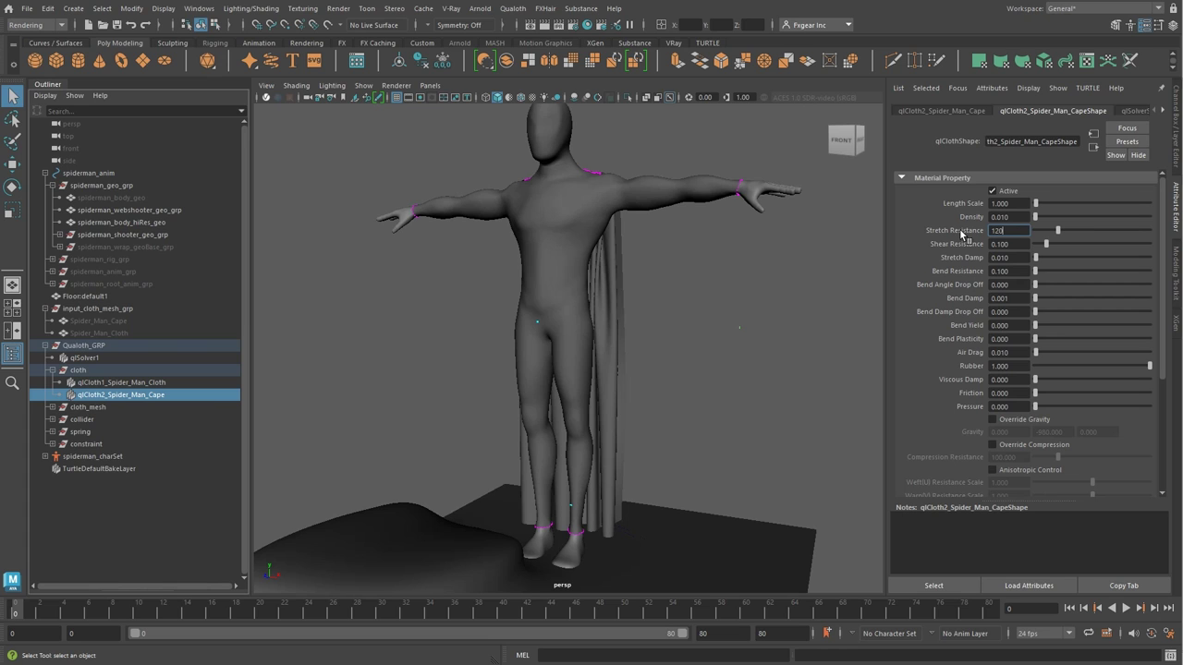
pyautogui.press('Return')
pyautogui.moveTo(1020, 270); pyautogui.dragTo(962, 275)
pyautogui.write('0.75')
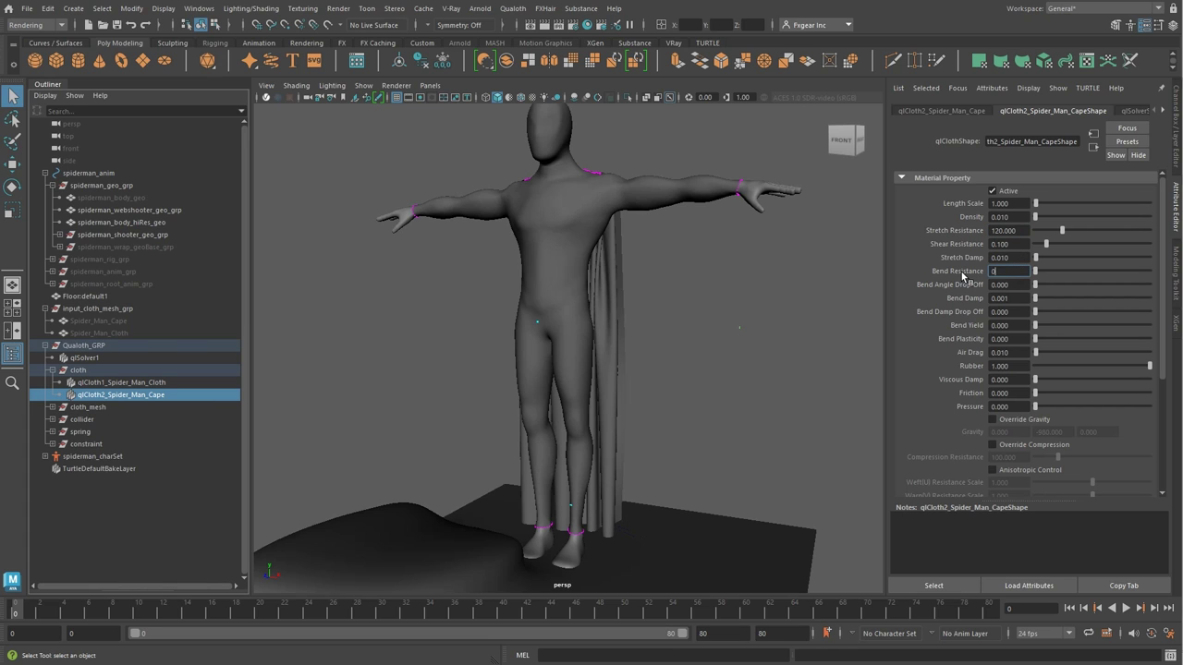
pyautogui.press('Return')
# Clear the cape selection in Maya's viewport
pyautogui.click(764, 329)
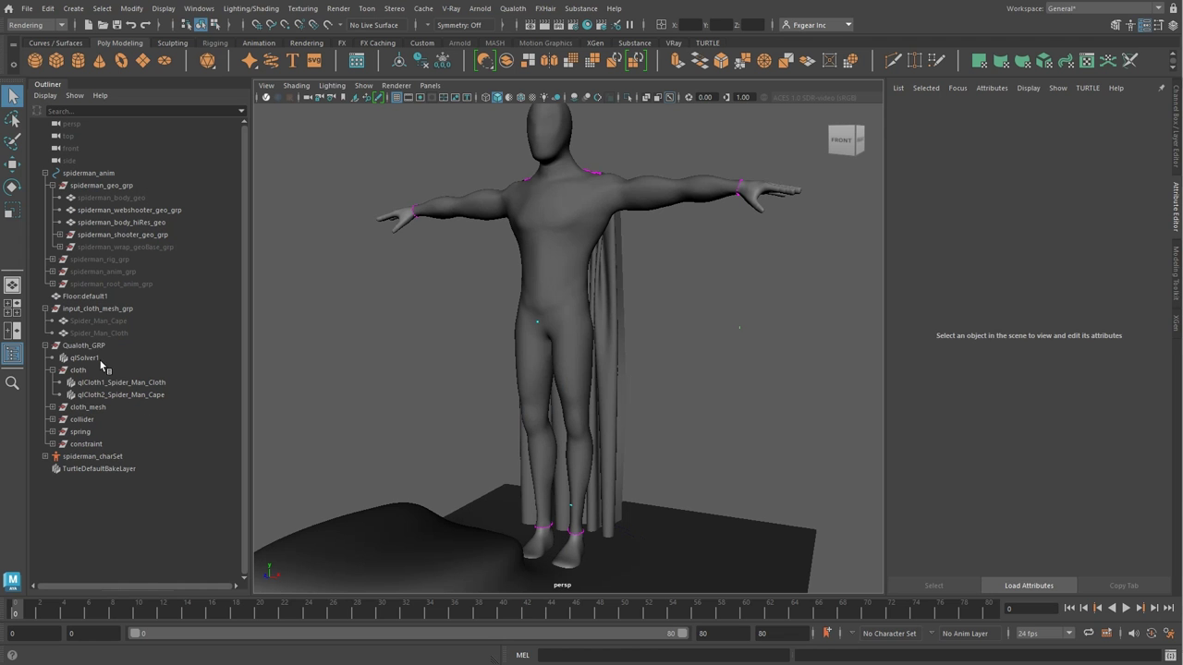
# On qlSolver1, set Frame Samples to 4, Length Scale to 1.2 and Cg Accuracy to 7
pyautogui.click(101, 360)
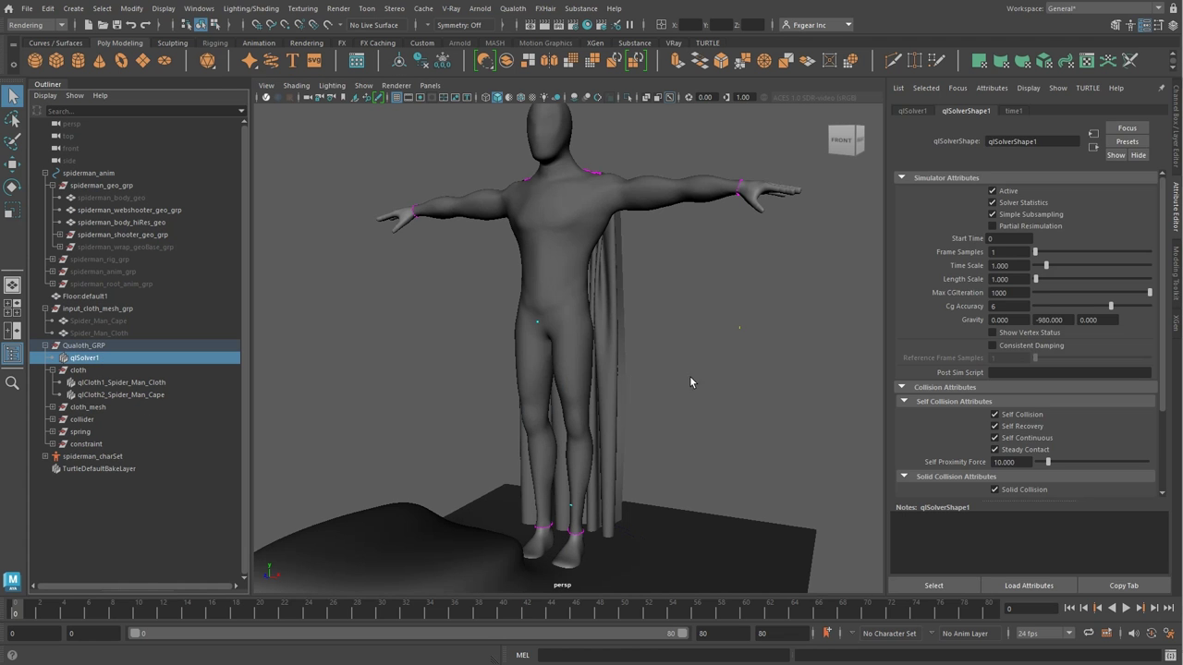
pyautogui.click(990, 253)
pyautogui.click(996, 279)
pyautogui.write('1.2')
pyautogui.press('Return')
pyautogui.click(1007, 306)
pyautogui.write('7')
pyautogui.press('Return')
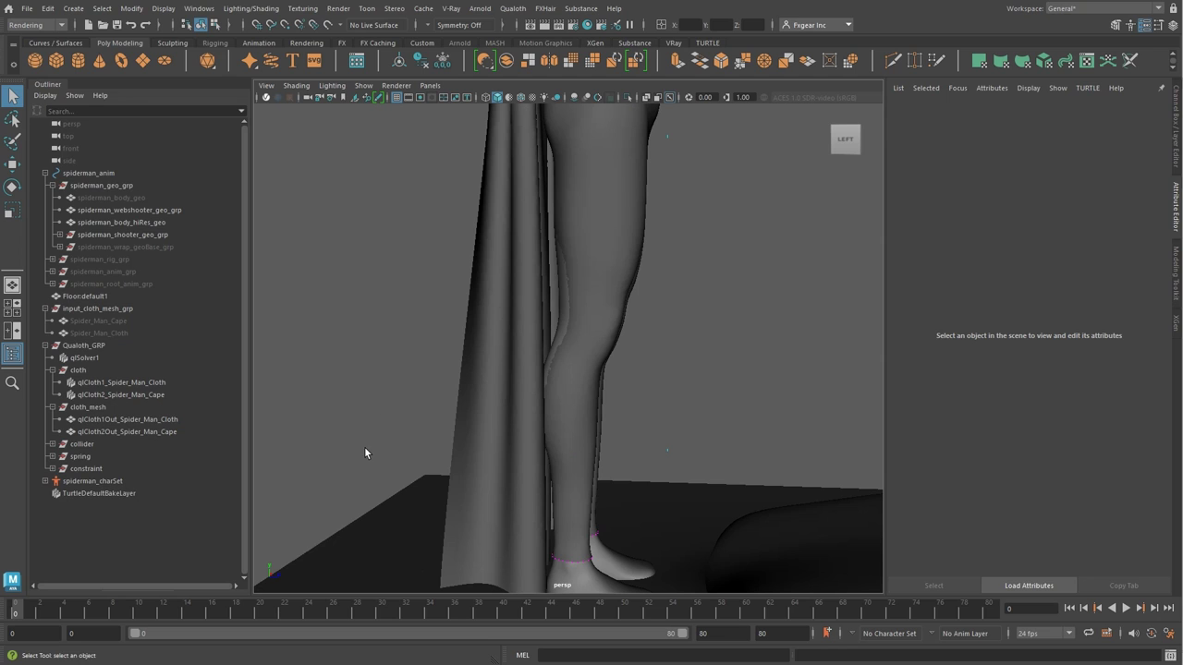
# Hide the simulated cape and pants outputs, qlCloth2Out and qlCloth1Out
pyautogui.click(106, 412)
pyautogui.click(100, 432)
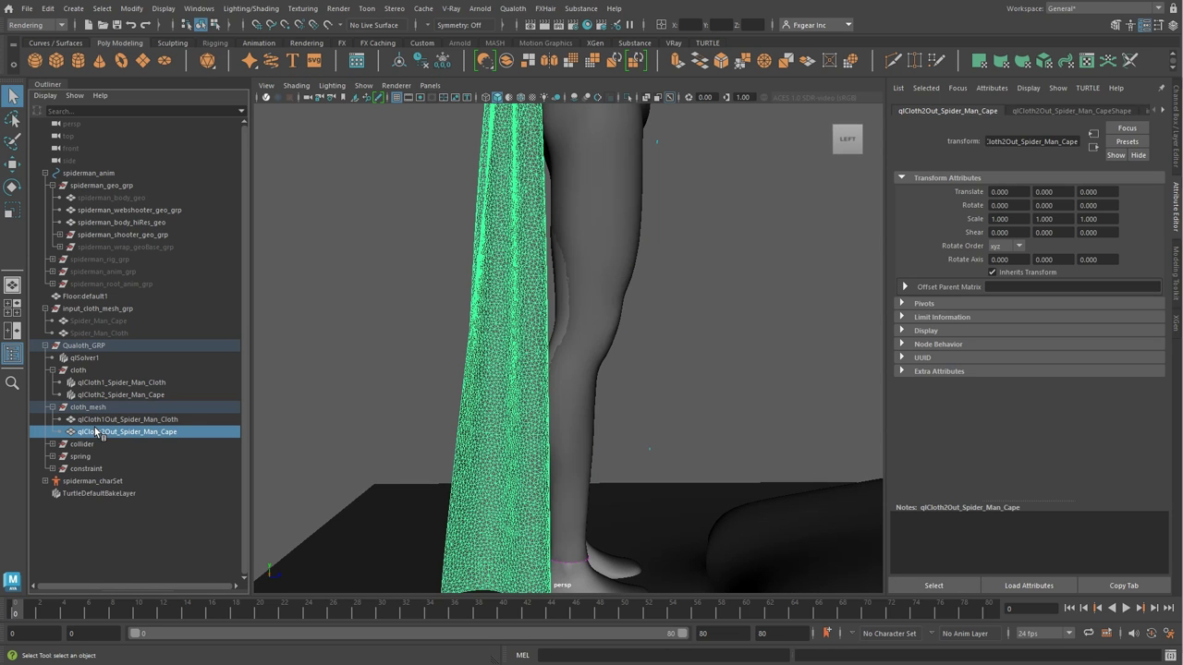
pyautogui.hotkey('ctrl', 'h')
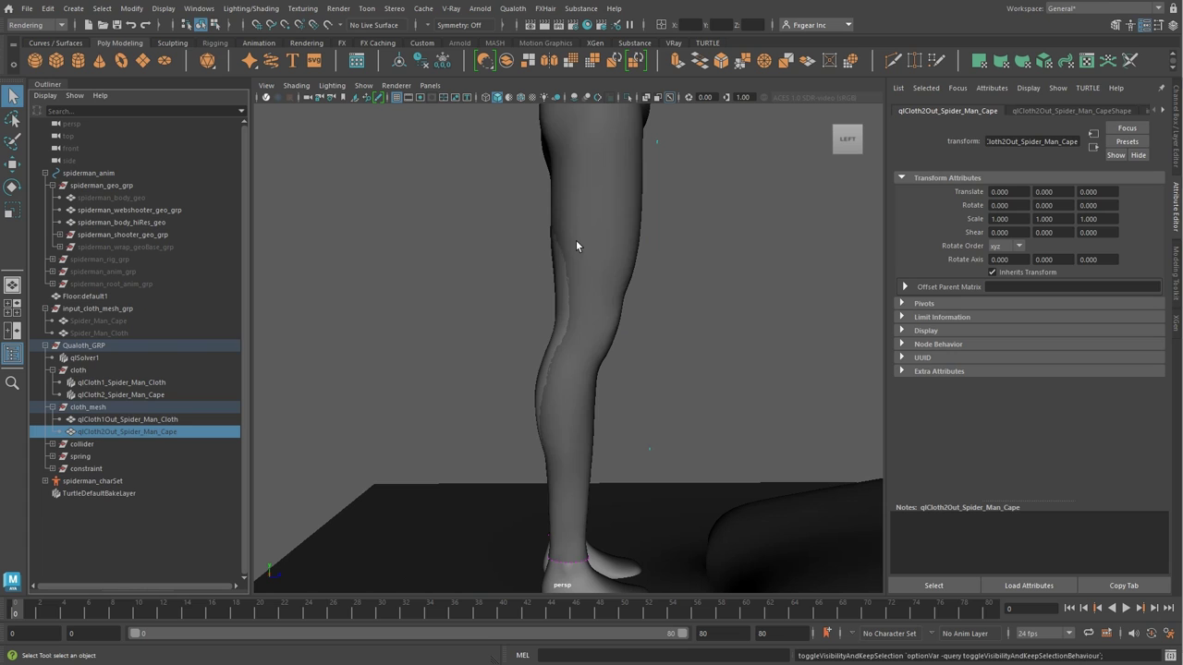
pyautogui.click(129, 420)
pyautogui.hotkey('ctrl', 'h')
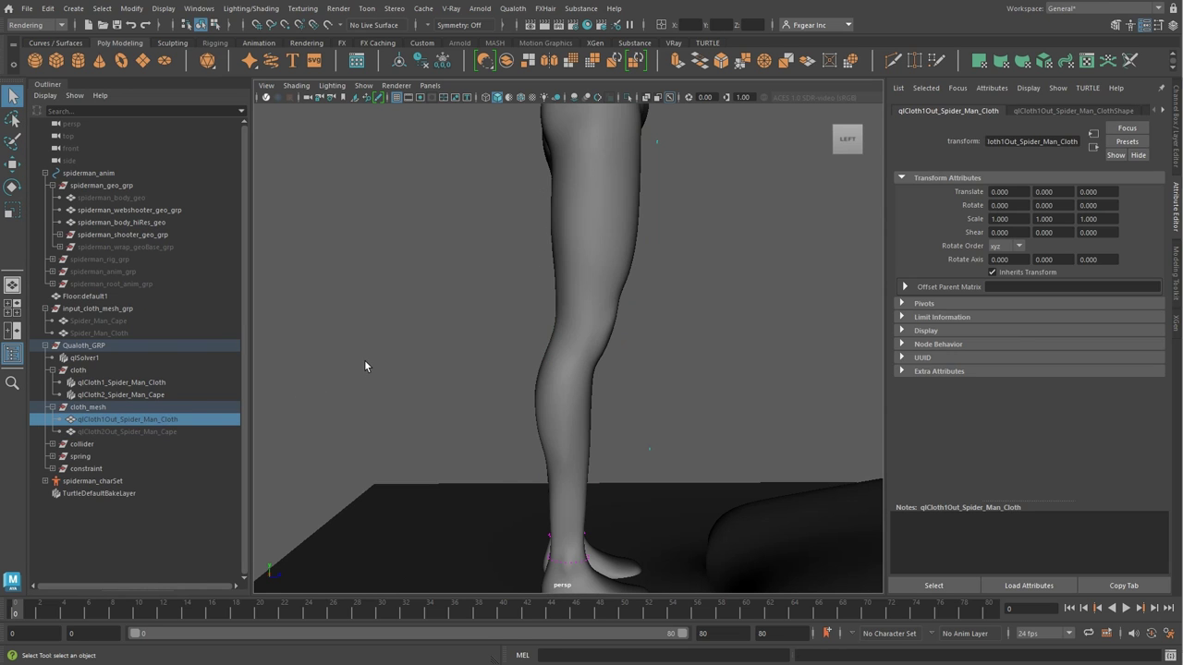
# Unhide the input Spider_Man_Cloth pants and view the back of the legs in vertex mode
pyautogui.click(454, 325)
pyautogui.click(98, 320)
pyautogui.click(99, 332)
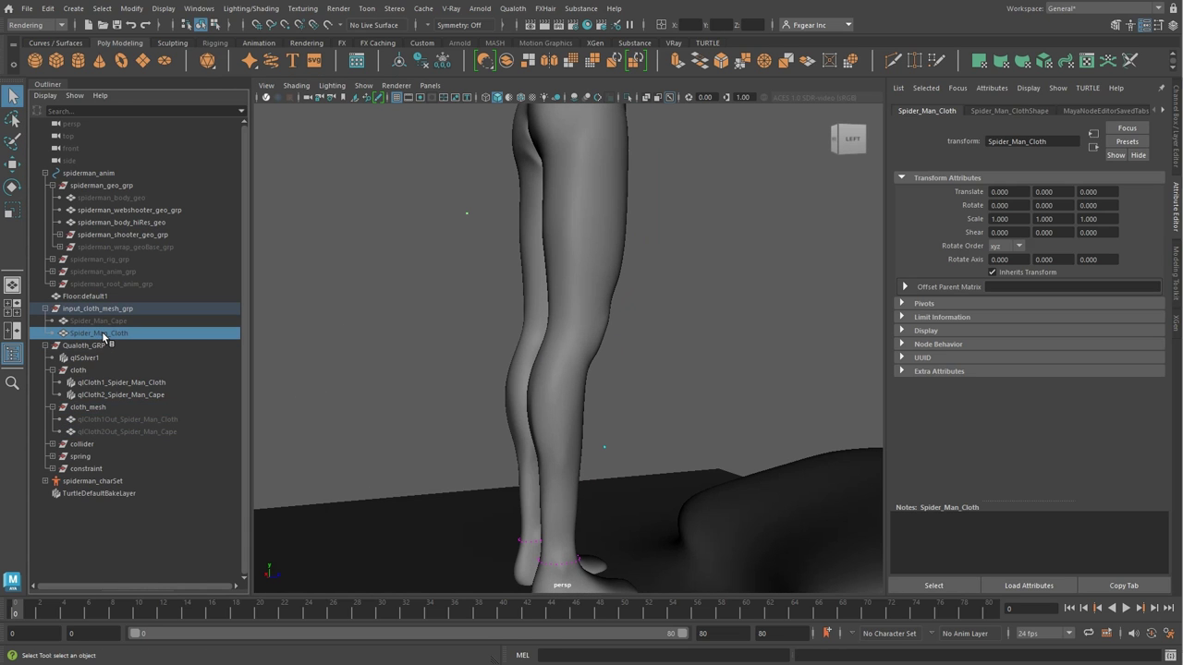
pyautogui.hotkey('shift', 'h')
pyautogui.scroll(3, 417, 343)
pyautogui.keyDown('alt'); pyautogui.moveTo(545, 305); pyautogui.dragTo(721, 246); pyautogui.keyUp('alt')
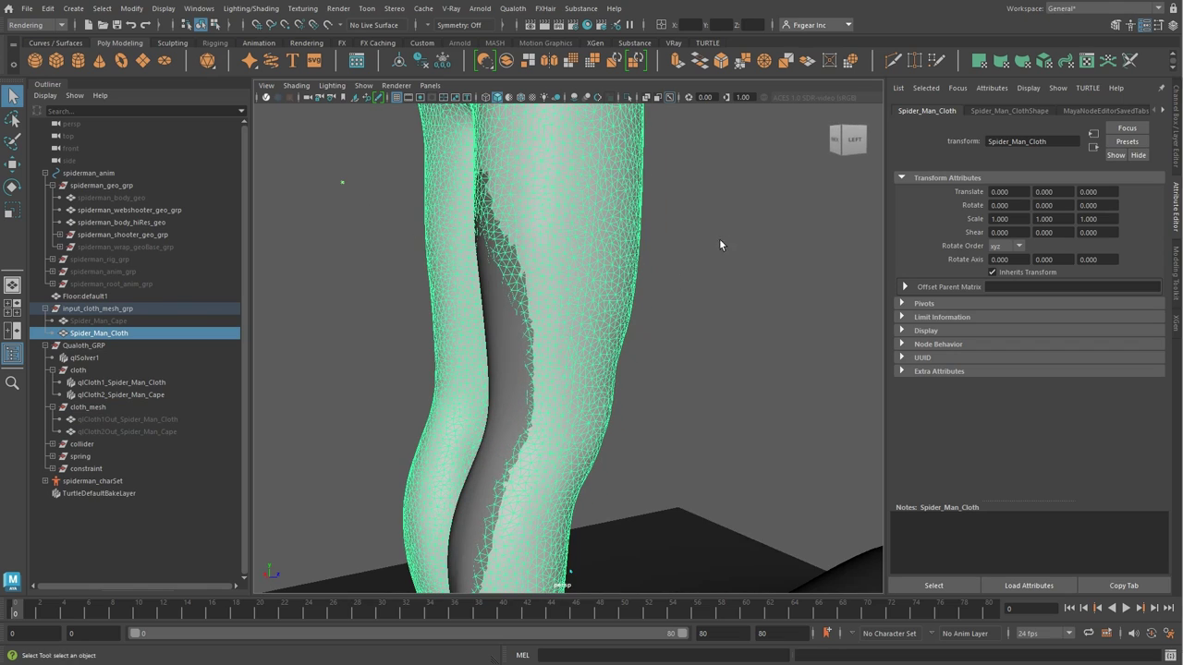
pyautogui.moveTo(719, 242); pyautogui.dragTo(691, 238, button='right')
pyautogui.moveTo(691, 237)
pyautogui.keyDown('alt'); pyautogui.mouseDown()
pyautogui.moveTo(615, 259)
pyautogui.moveTo(536, 242)
pyautogui.moveTo(490, 270)
pyautogui.mouseUp(); pyautogui.keyUp('alt')
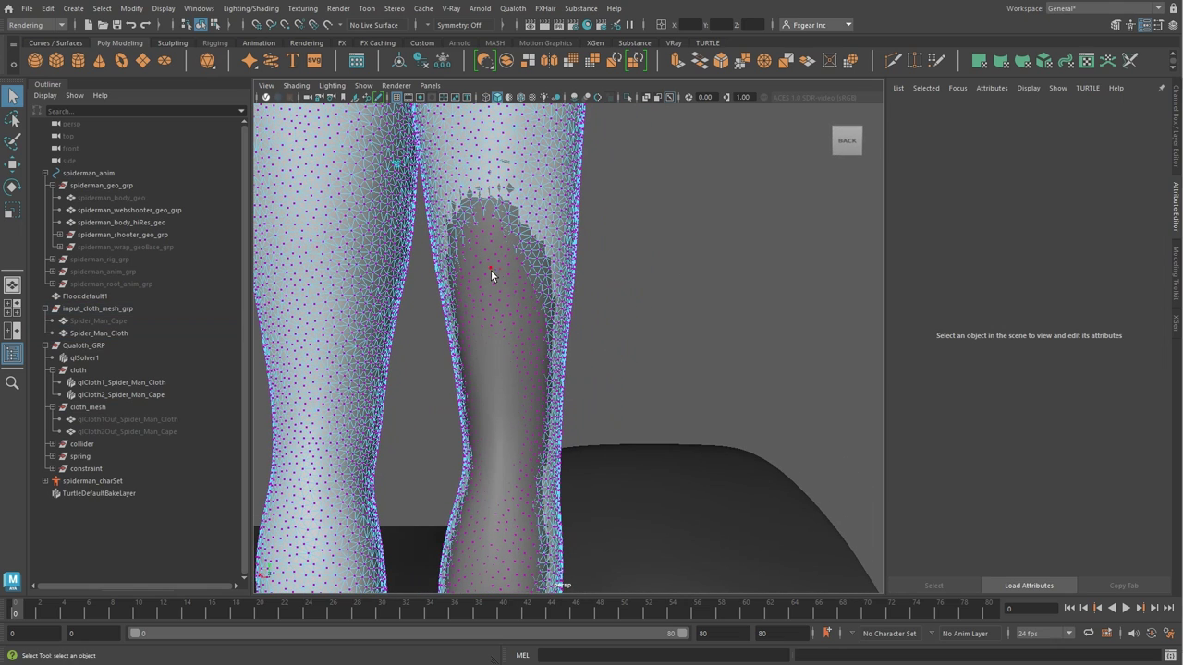
# Select a vertex behind the knee with soft selection and the Move tool, setting the falloff
pyautogui.click(493, 284)
pyautogui.press('b')
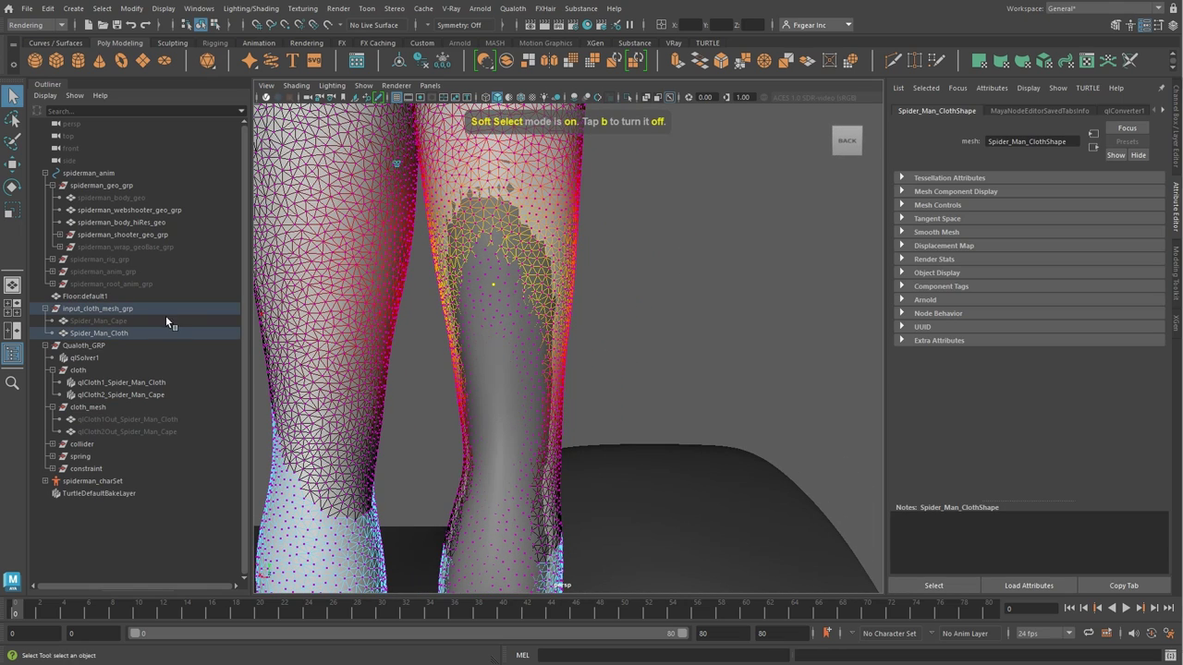
pyautogui.press('w')
pyautogui.doubleClick(12, 164)
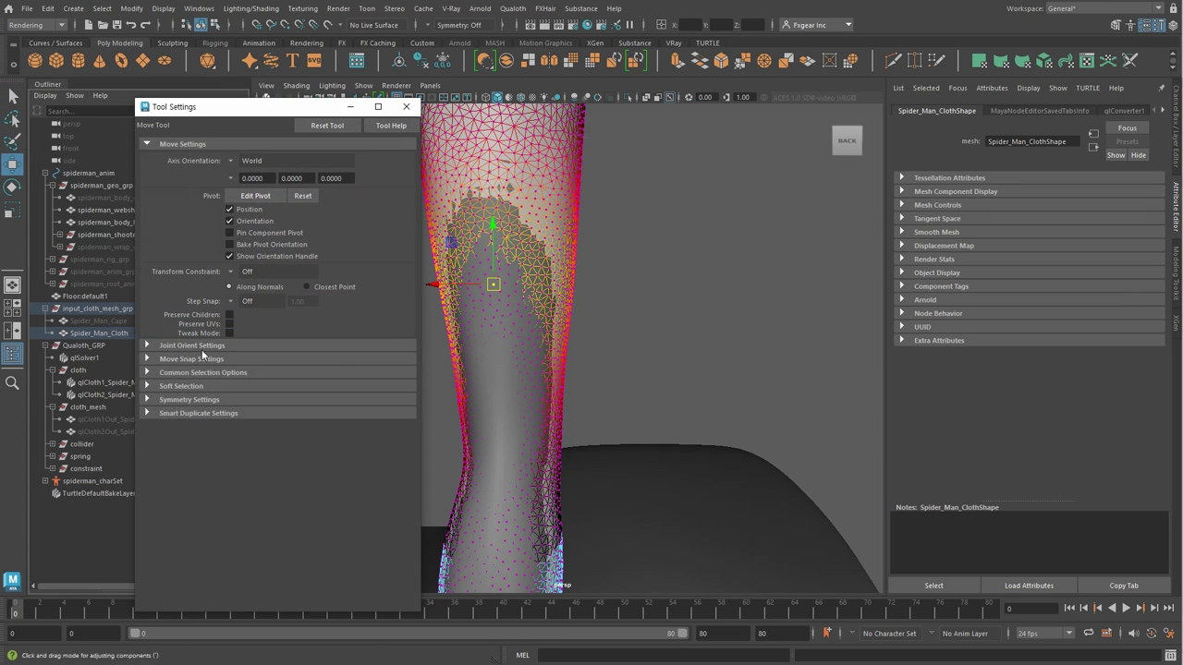
pyautogui.click(182, 385)
pyautogui.click(249, 415)
pyautogui.click(242, 428)
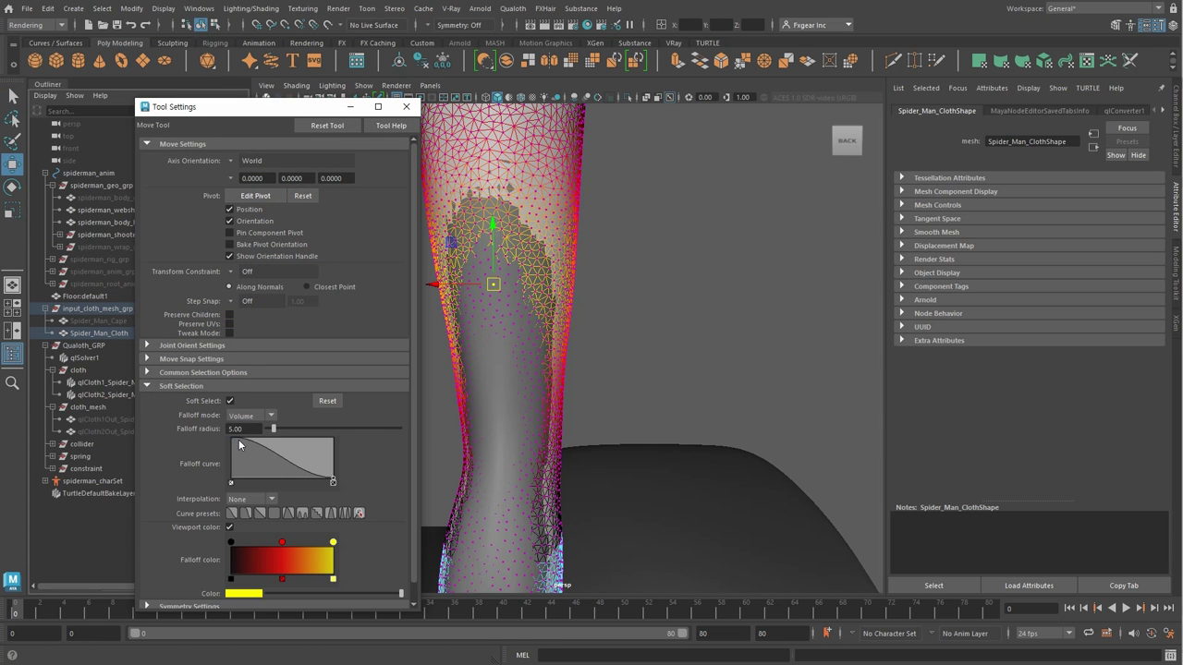
pyautogui.click(405, 106)
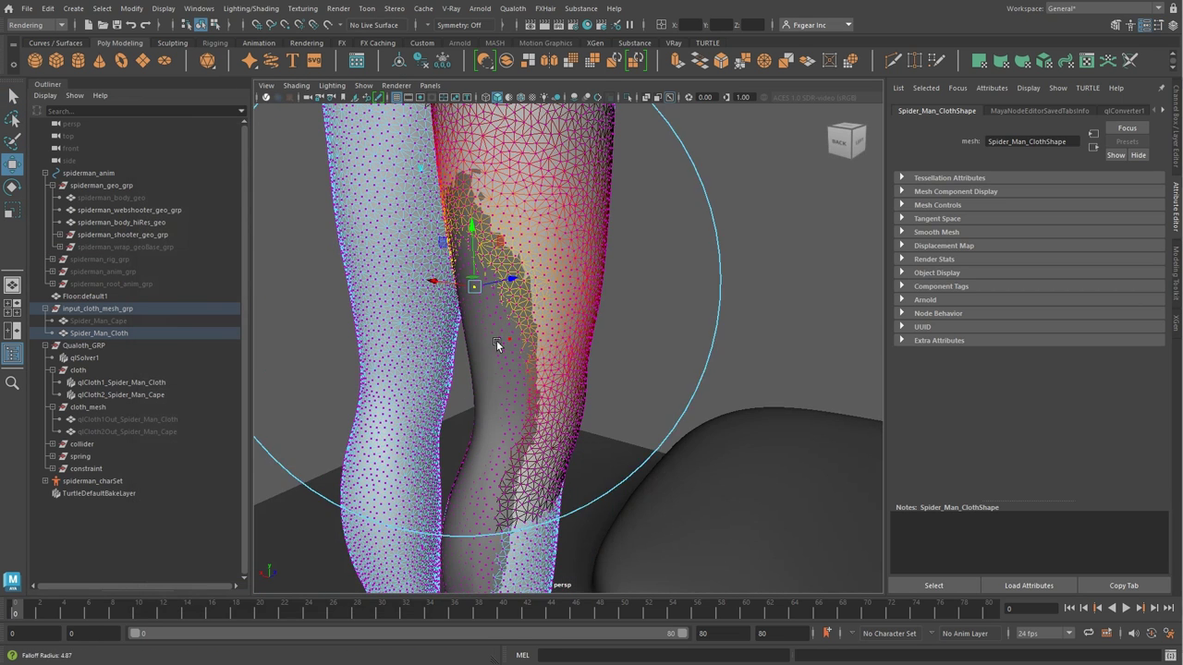
pyautogui.moveTo(496, 340); pyautogui.dragTo(398, 369)
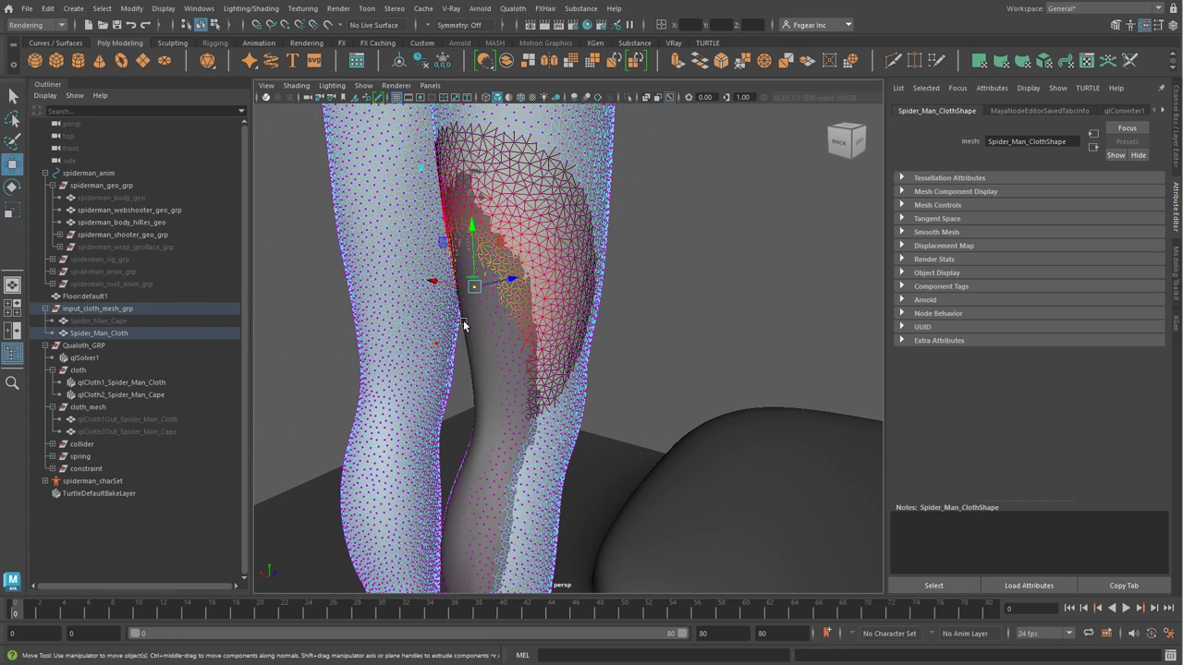
# Push the pants vertices behind the knee and calf outward, then return to object mode
pyautogui.keyDown('alt'); pyautogui.moveTo(463, 319); pyautogui.dragTo(511, 328, button='right'); pyautogui.keyUp('alt')
pyautogui.moveTo(415, 331); pyautogui.dragTo(469, 321)
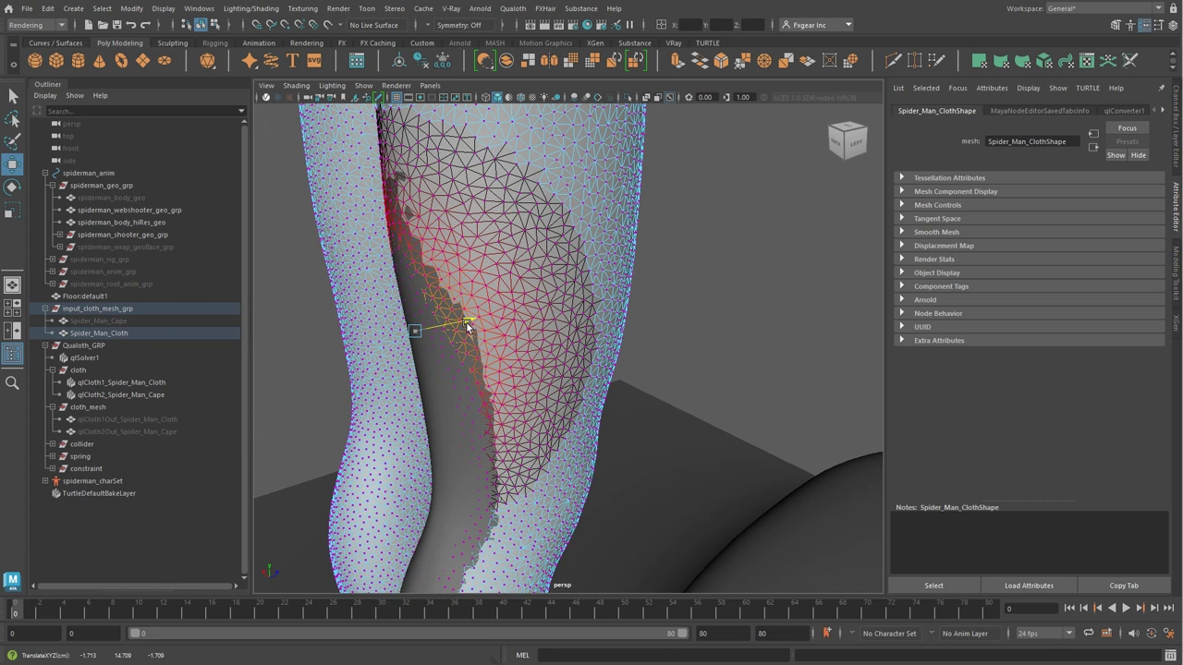
pyautogui.moveTo(487, 272)
pyautogui.keyDown('alt'); pyautogui.mouseDown()
pyautogui.moveTo(516, 157)
pyautogui.moveTo(493, 283)
pyautogui.moveTo(541, 219)
pyautogui.moveTo(545, 303)
pyautogui.moveTo(568, 191)
pyautogui.moveTo(497, 332)
pyautogui.moveTo(493, 321)
pyautogui.moveTo(565, 315)
pyautogui.moveTo(483, 309)
pyautogui.mouseUp(); pyautogui.keyUp('alt')
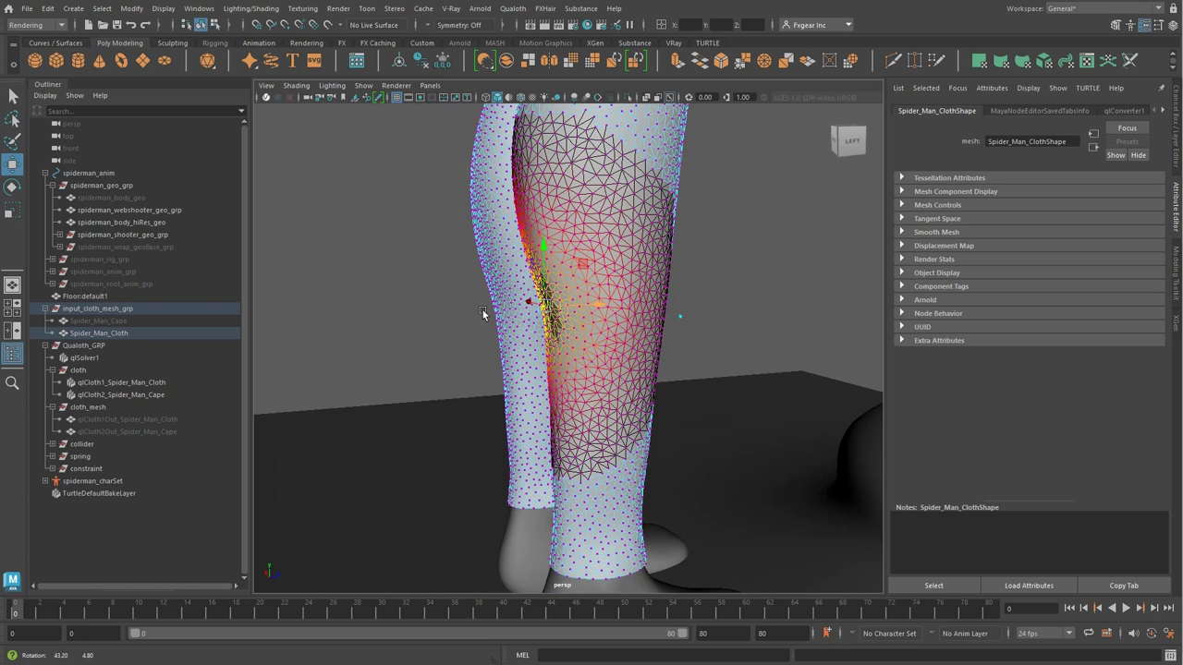
pyautogui.moveTo(603, 305); pyautogui.dragTo(595, 343)
pyautogui.scroll(-5, 595, 342)
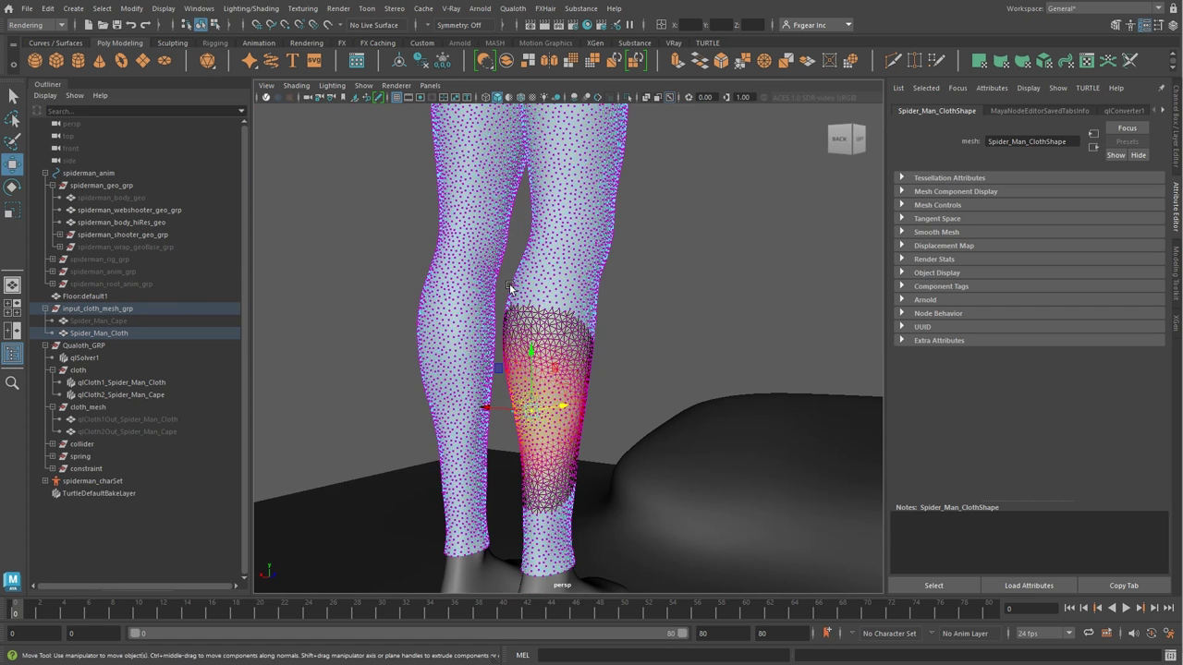
pyautogui.press('F8')
# Hide the input pants mesh and unhide the simulated outputs qlCloth1Out and qlCloth2Out
pyautogui.press('h')
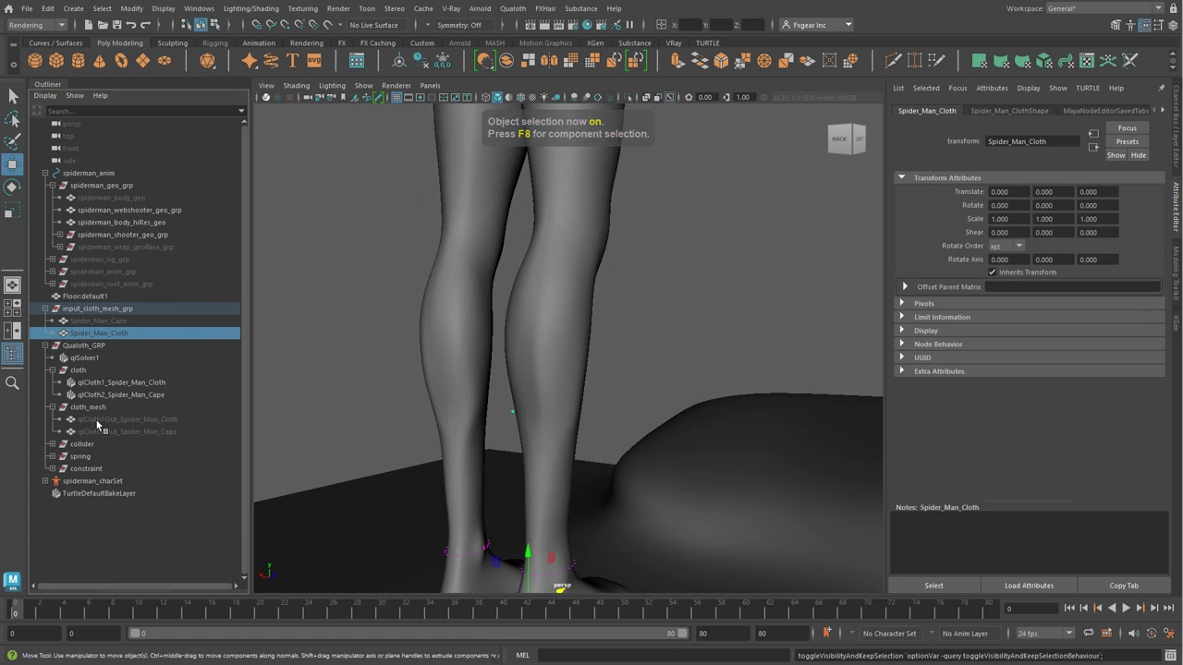
pyautogui.click(120, 420)
pyautogui.keyDown('shift'); pyautogui.click(152, 432); pyautogui.keyUp('shift')
pyautogui.press('h')
pyautogui.keyDown('alt'); pyautogui.moveTo(567, 283); pyautogui.dragTo(489, 280); pyautogui.keyUp('alt')
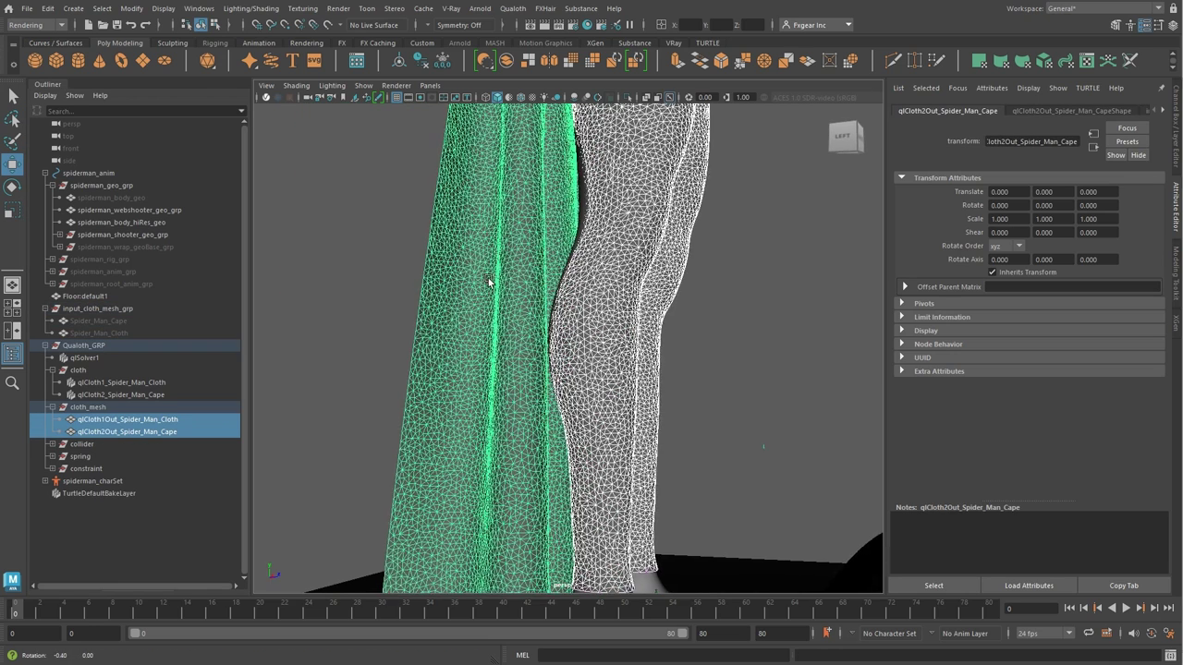
# Select qlSolver1 and run Qualoth > Clear Cache to wipe the cached simulation
pyautogui.moveTo(747, 216); pyautogui.dragTo(781, 331)
pyautogui.click(84, 357)
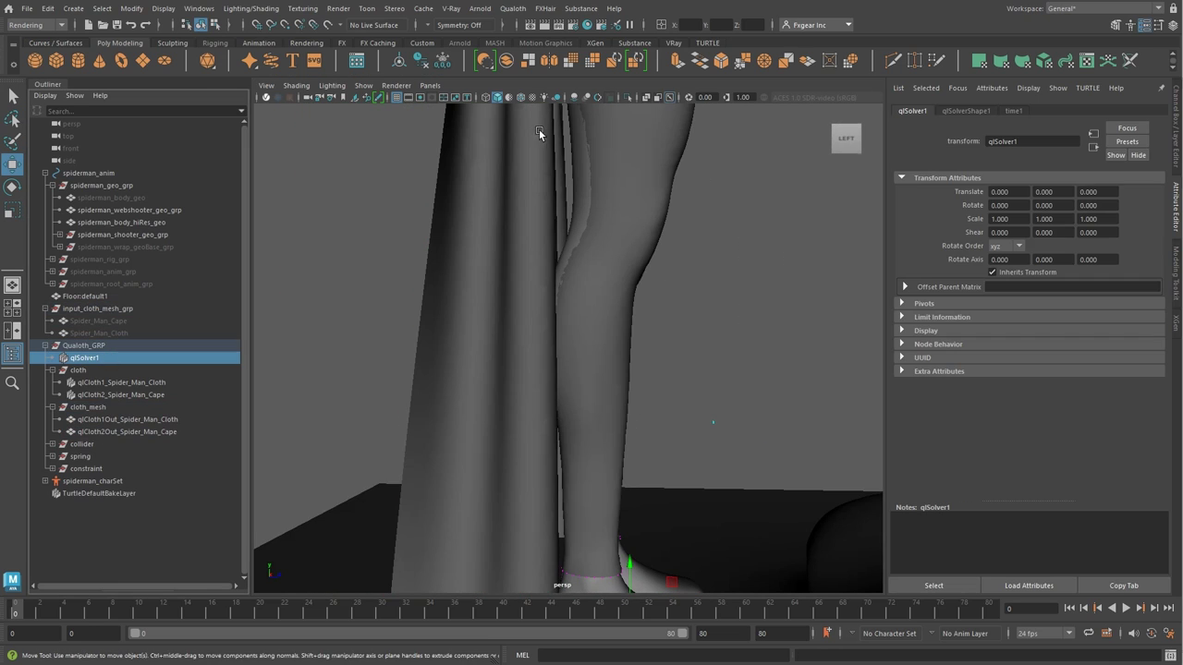
pyautogui.click(513, 9)
pyautogui.click(528, 255)
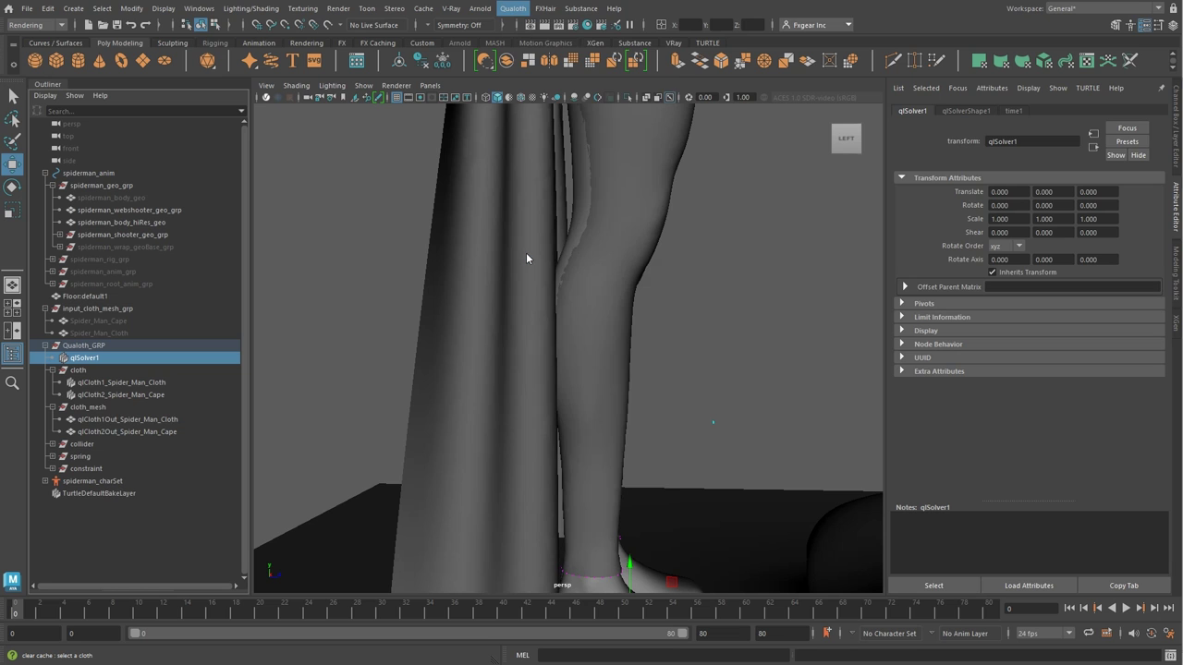
pyautogui.keyDown('alt'); pyautogui.moveTo(528, 257); pyautogui.dragTo(542, 283); pyautogui.keyUp('alt')
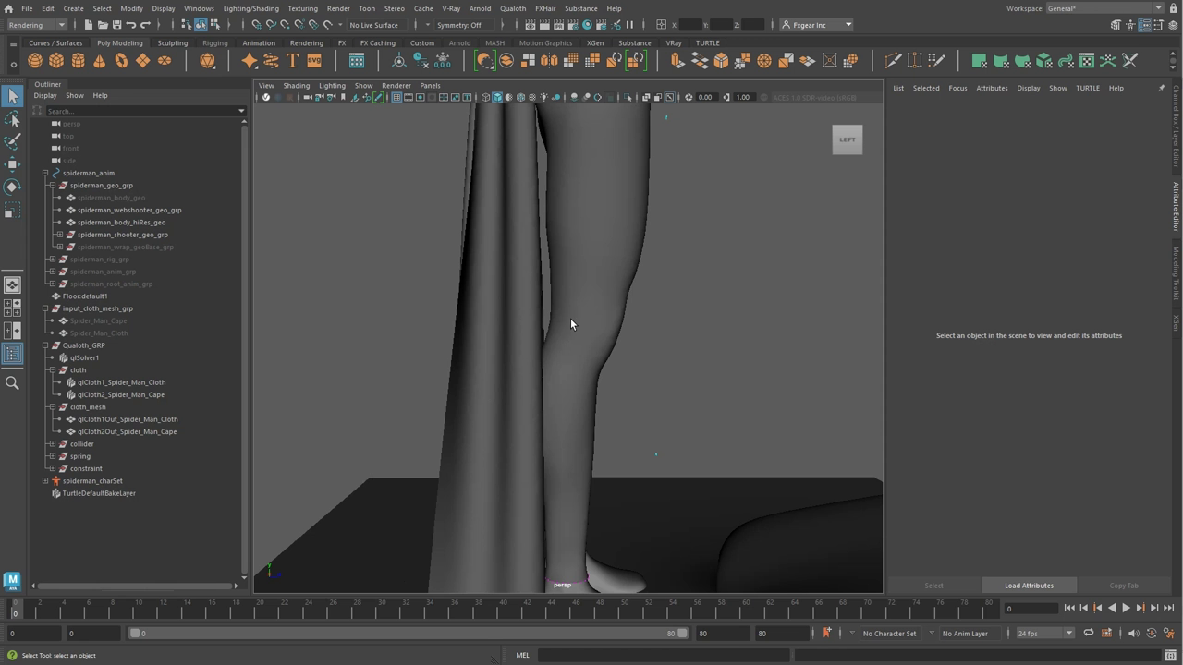
# Select the pants cloth and play the simulation forward to frame 7
pyautogui.click(570, 323)
pyautogui.click(162, 383)
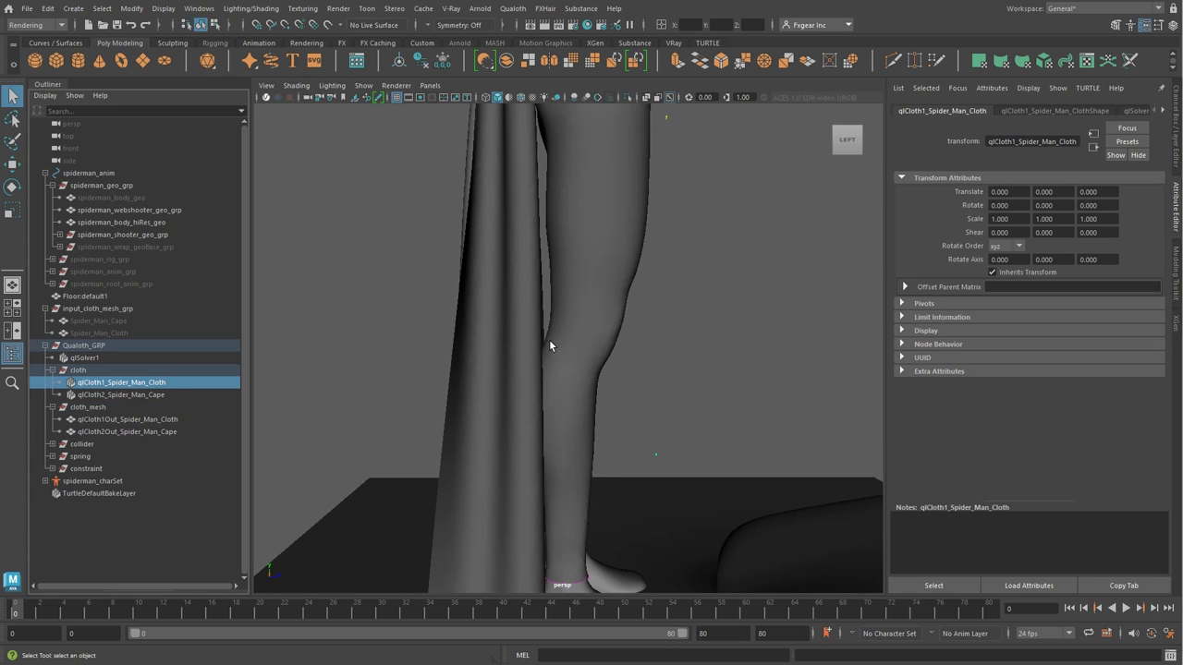
pyautogui.moveTo(678, 314)
pyautogui.keyDown('alt'); pyautogui.mouseDown()
pyautogui.moveTo(589, 279)
pyautogui.moveTo(629, 323)
pyautogui.mouseUp(); pyautogui.keyUp('alt')
pyautogui.click(1127, 610)
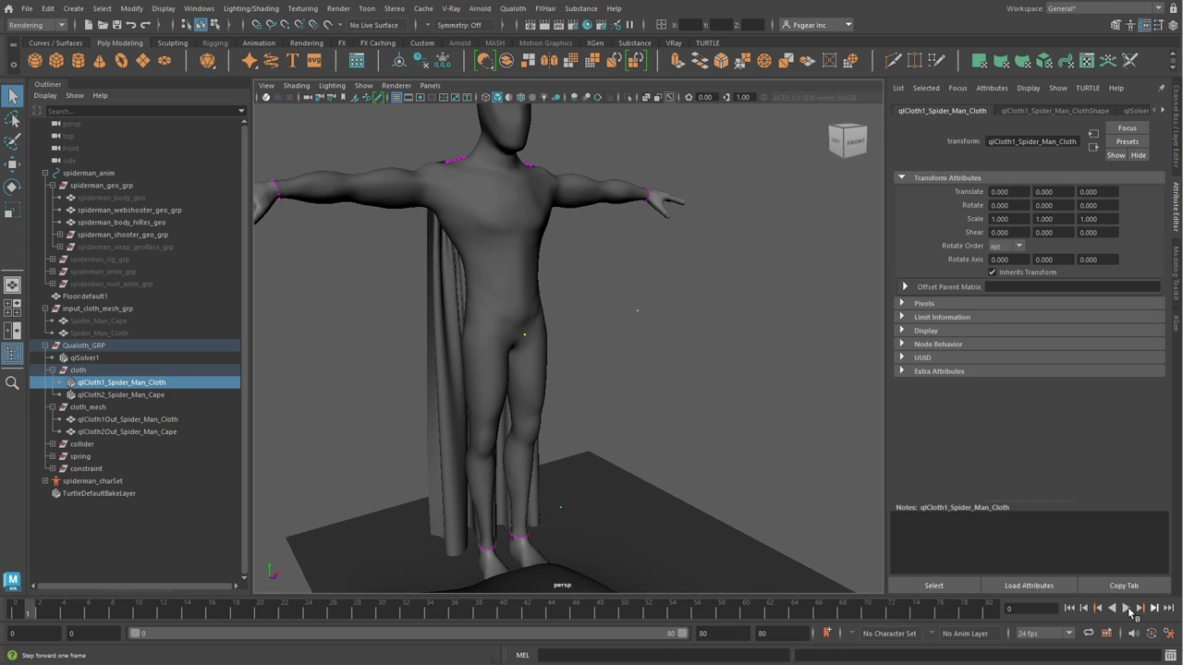
pyautogui.click(1125, 608)
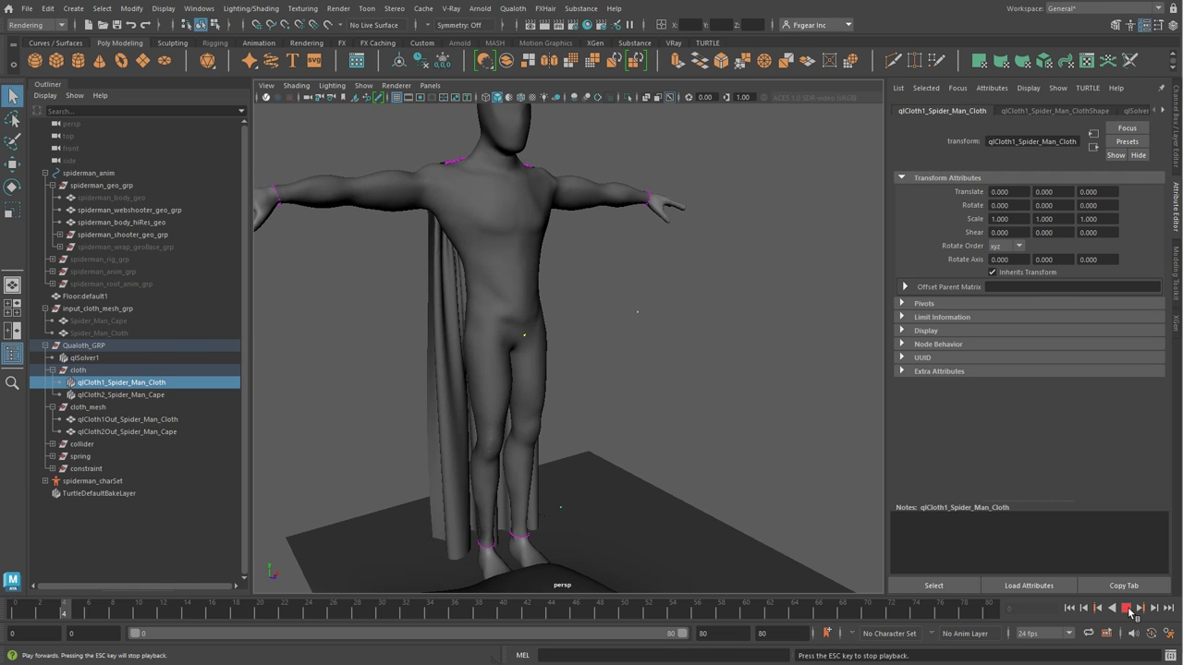
pyautogui.click(748, 466)
pyautogui.press('Escape')
pyautogui.keyDown('alt'); pyautogui.moveTo(749, 466); pyautogui.dragTo(537, 269); pyautogui.keyUp('alt')
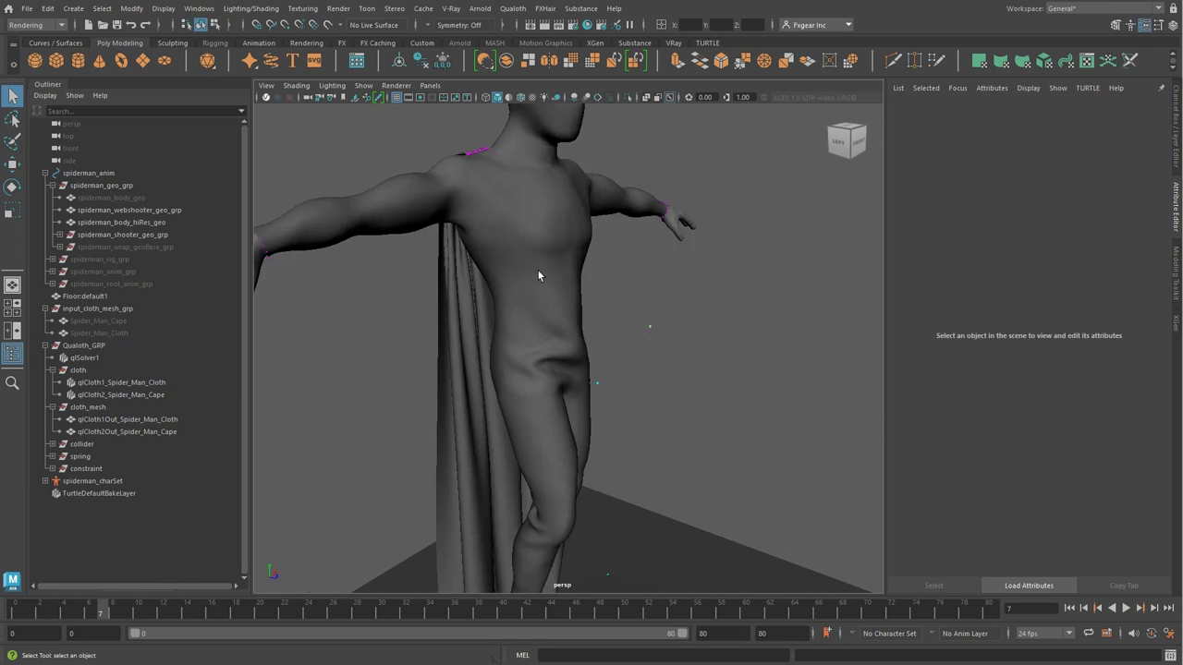
# Set the pants cloth qlCloth1's Rubber attribute to 0.8
pyautogui.click(154, 382)
pyautogui.doubleClick(1007, 366)
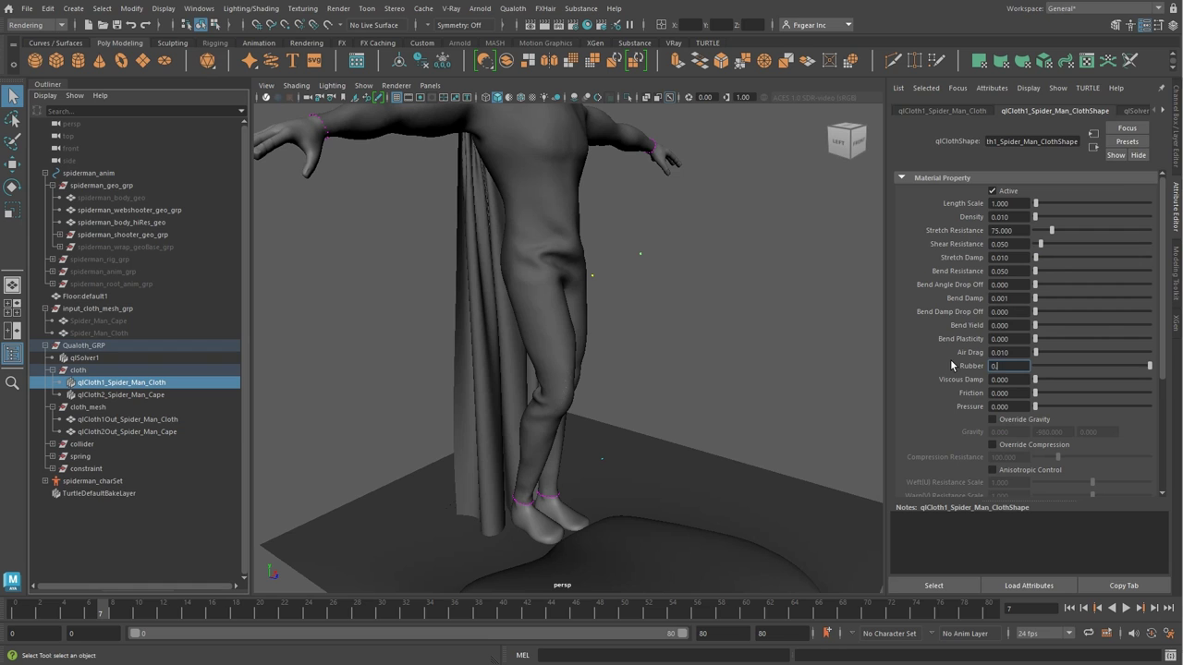
pyautogui.write('0.8')
pyautogui.press('Return')
# Select qlSolver1 and apply Qualoth > Update Initial Pose from the current frame
pyautogui.click(107, 359)
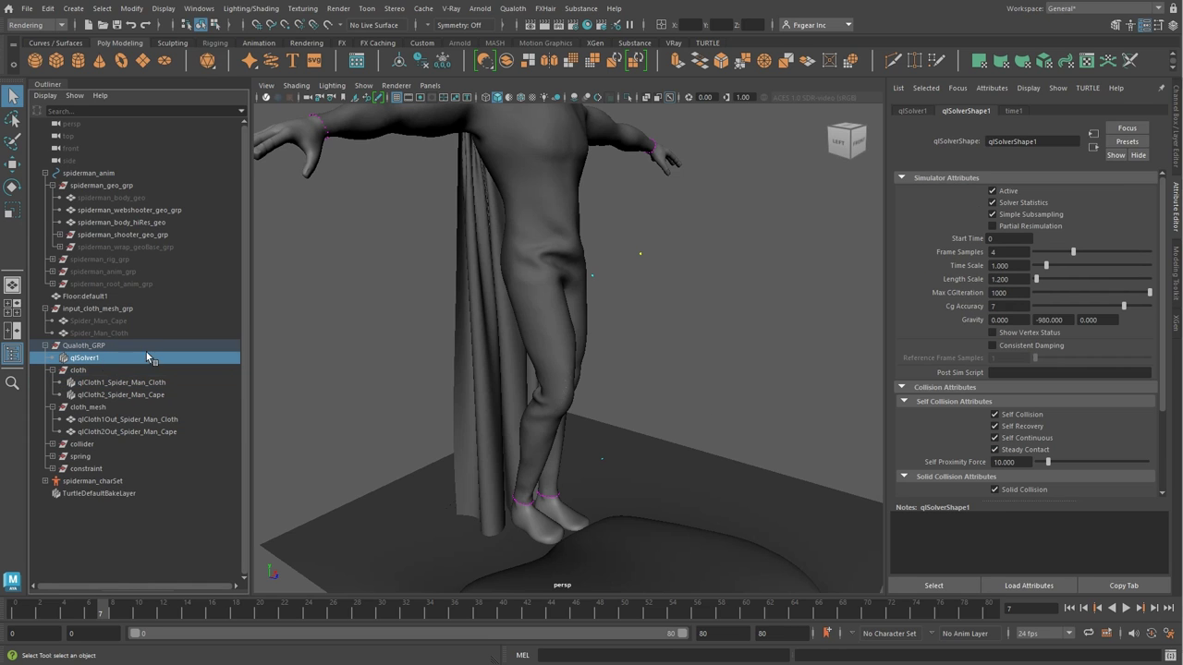
pyautogui.click(512, 9)
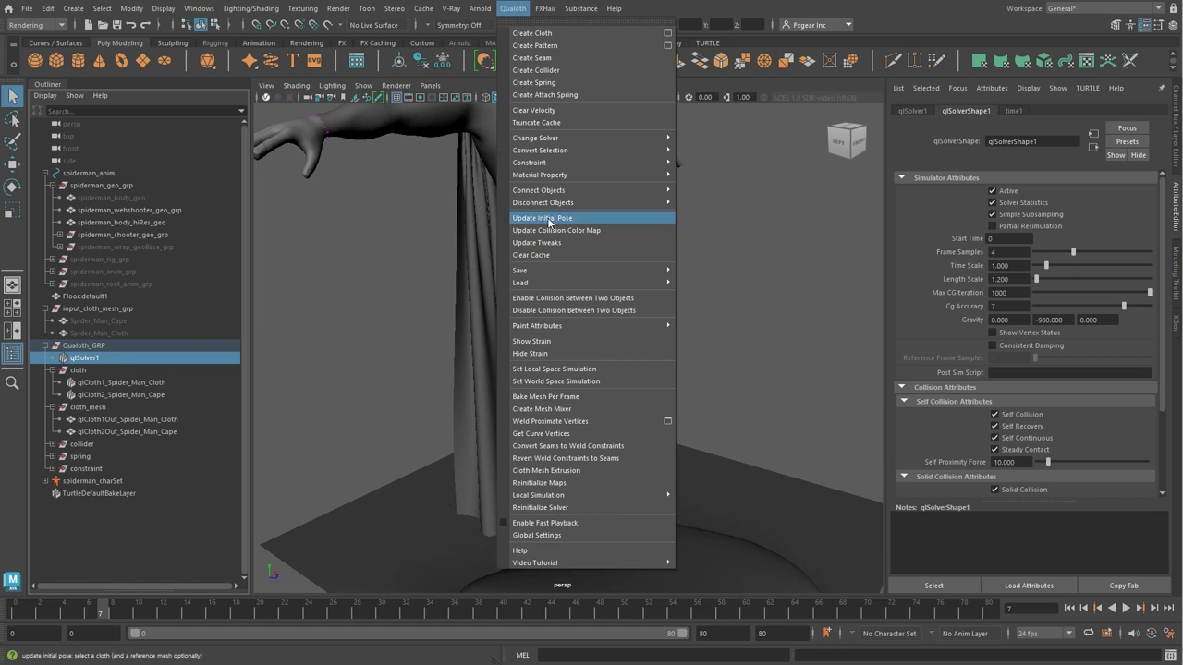
pyautogui.click(552, 256)
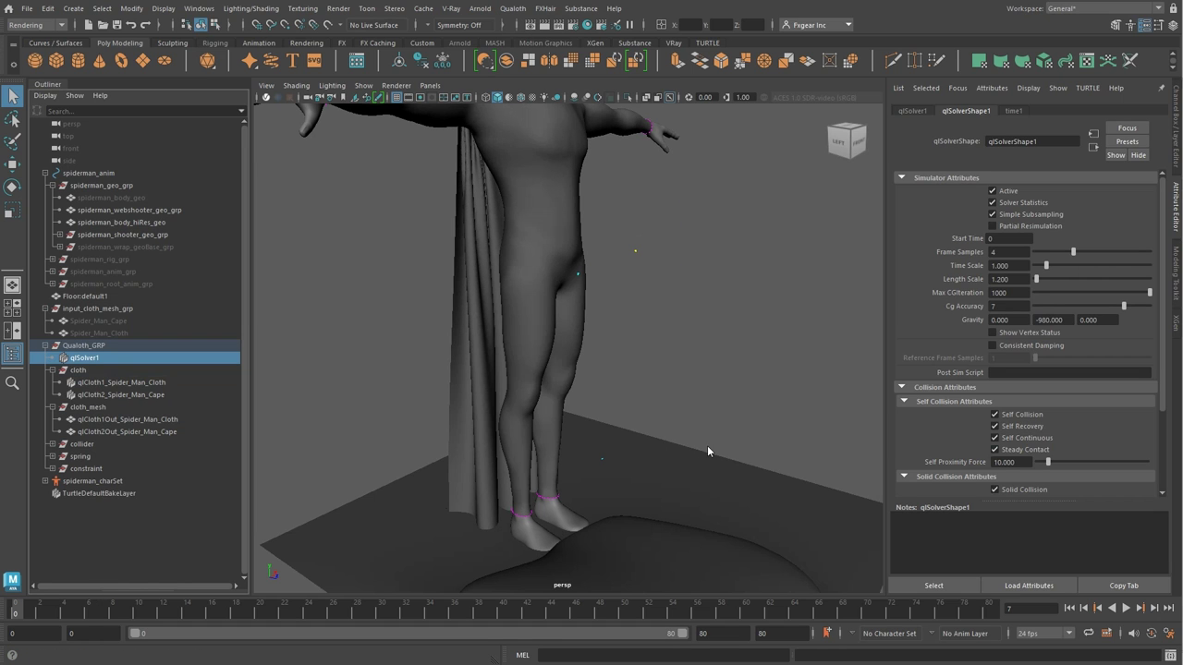
# Play the Qualoth cloth simulation in Maya
pyautogui.click(1124, 608)
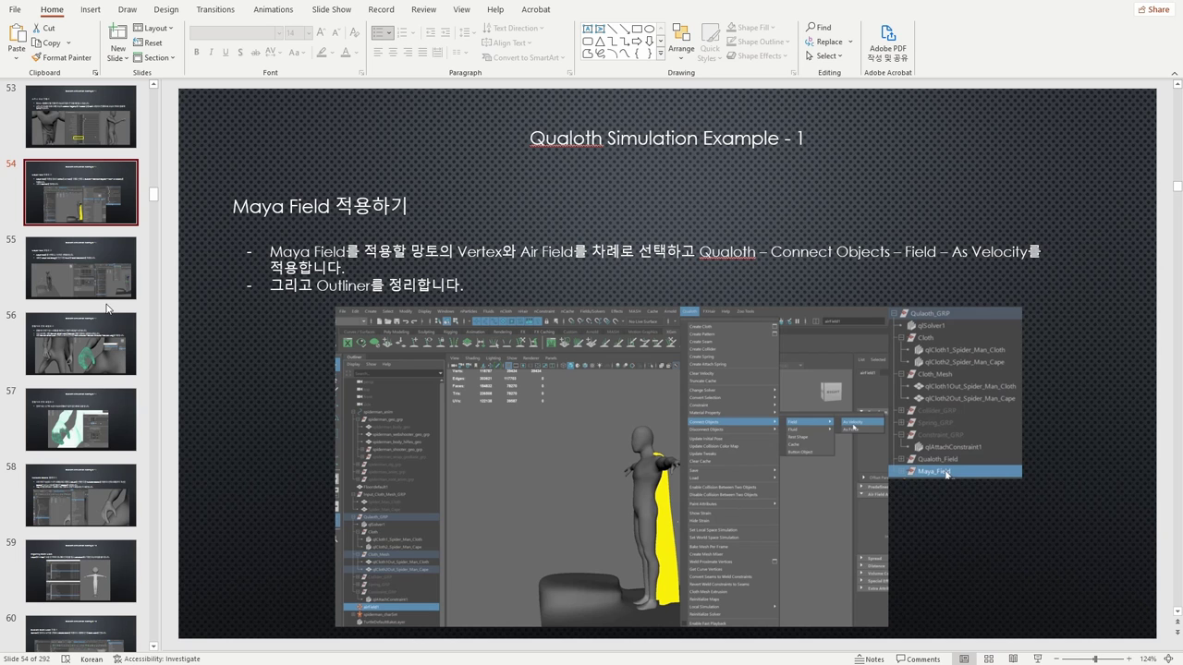
# Go to slide 55 on setting up the Maya field
pyautogui.click(100, 275)
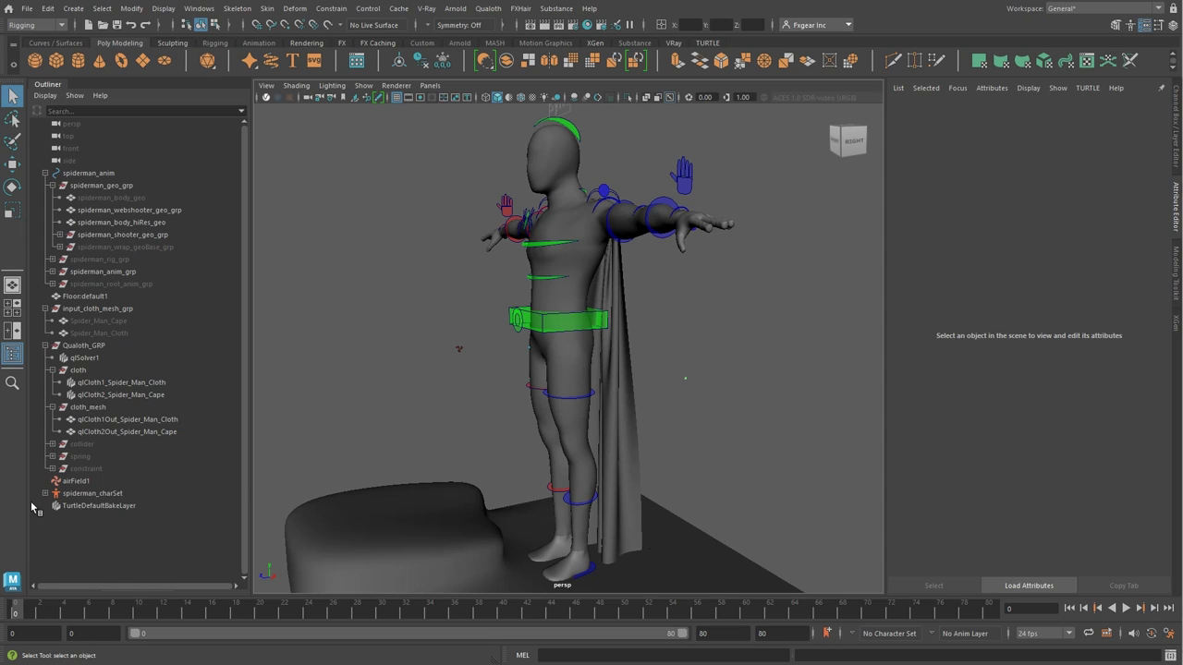
# Switch Maya to the FX menu set
pyautogui.click(46, 481)
pyautogui.click(310, 441)
pyautogui.click(36, 25)
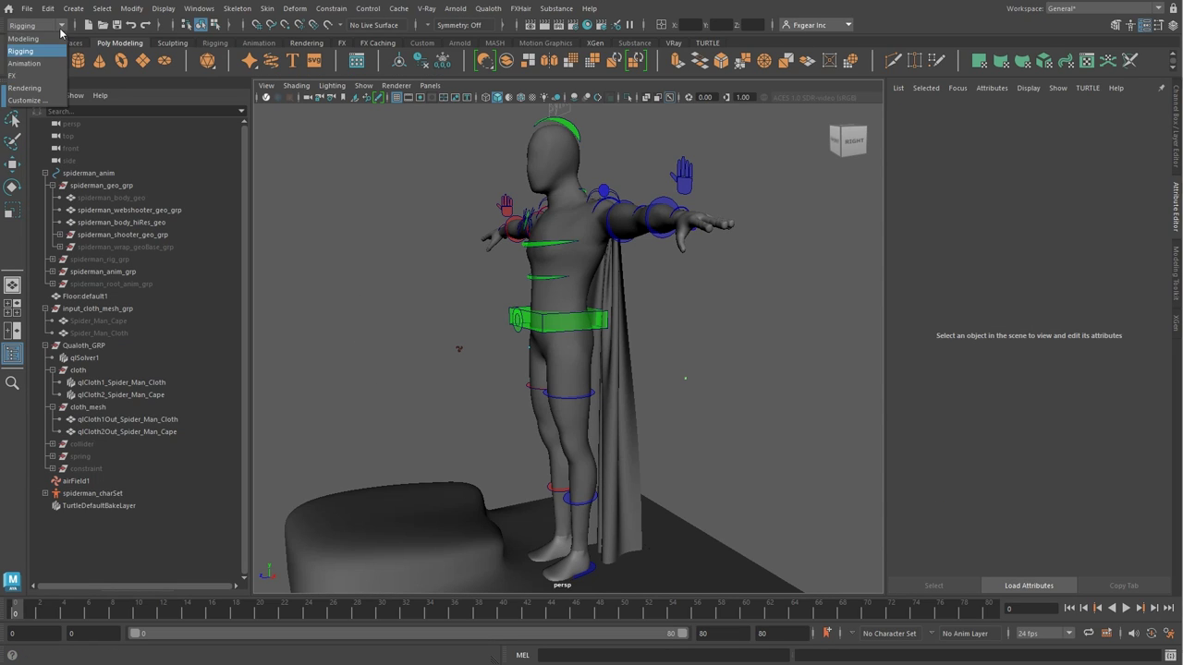
pyautogui.click(37, 75)
pyautogui.click(449, 8)
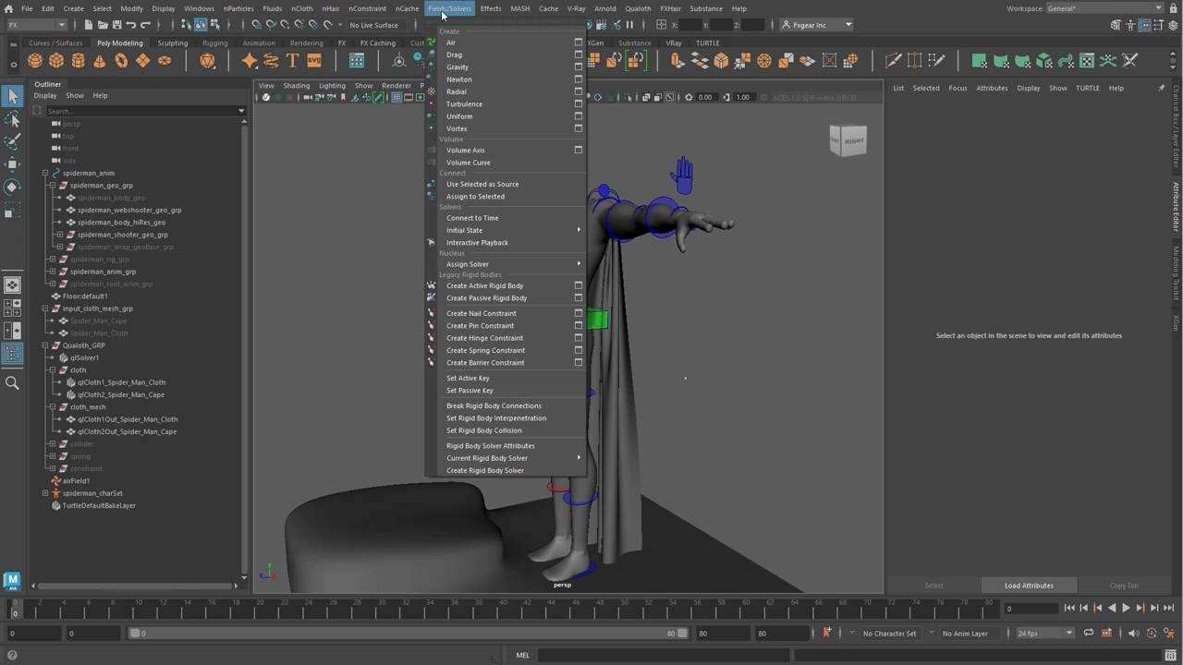
pyautogui.click(335, 178)
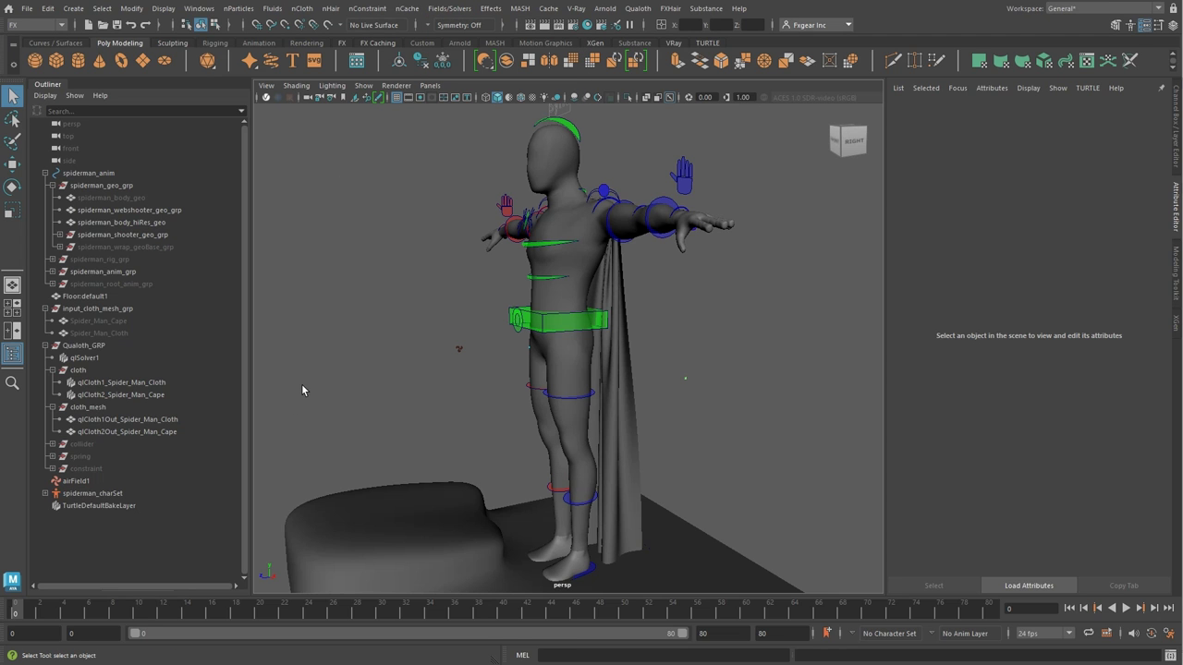
# Select the cape plus airField1 and open Qualoth's Connect Objects > Field choices
pyautogui.click(628, 370)
pyautogui.moveTo(684, 304); pyautogui.dragTo(643, 285, button='right')
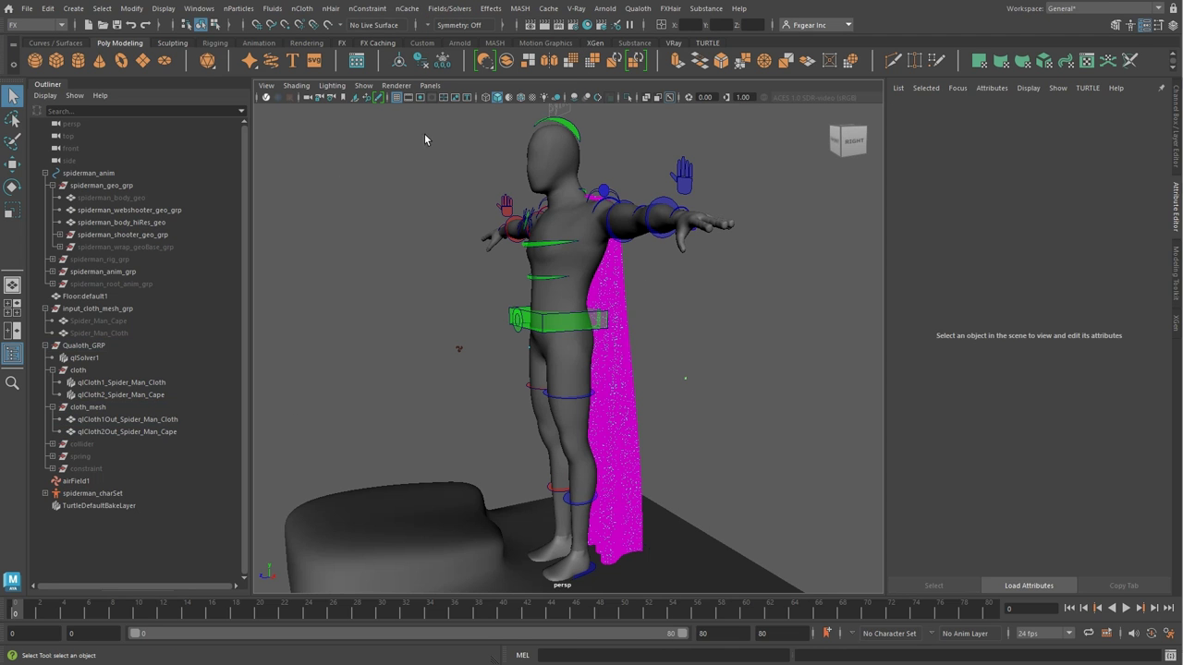
pyautogui.press('F8')
pyautogui.click(76, 482)
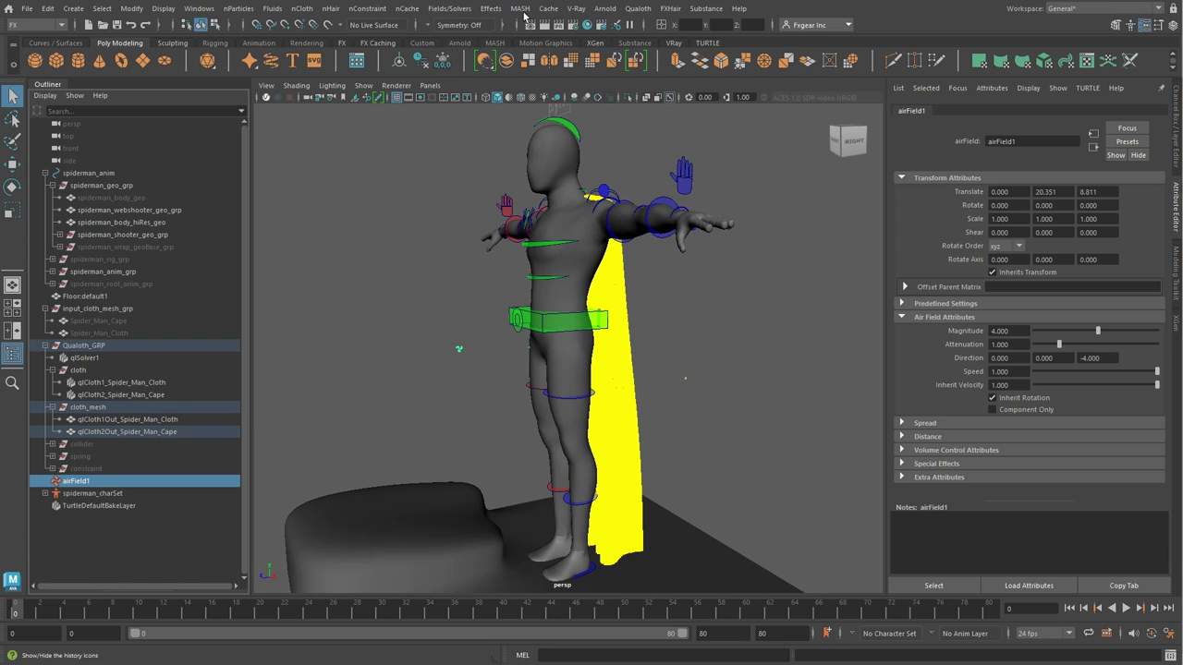
pyautogui.click(637, 8)
pyautogui.moveTo(823, 191)
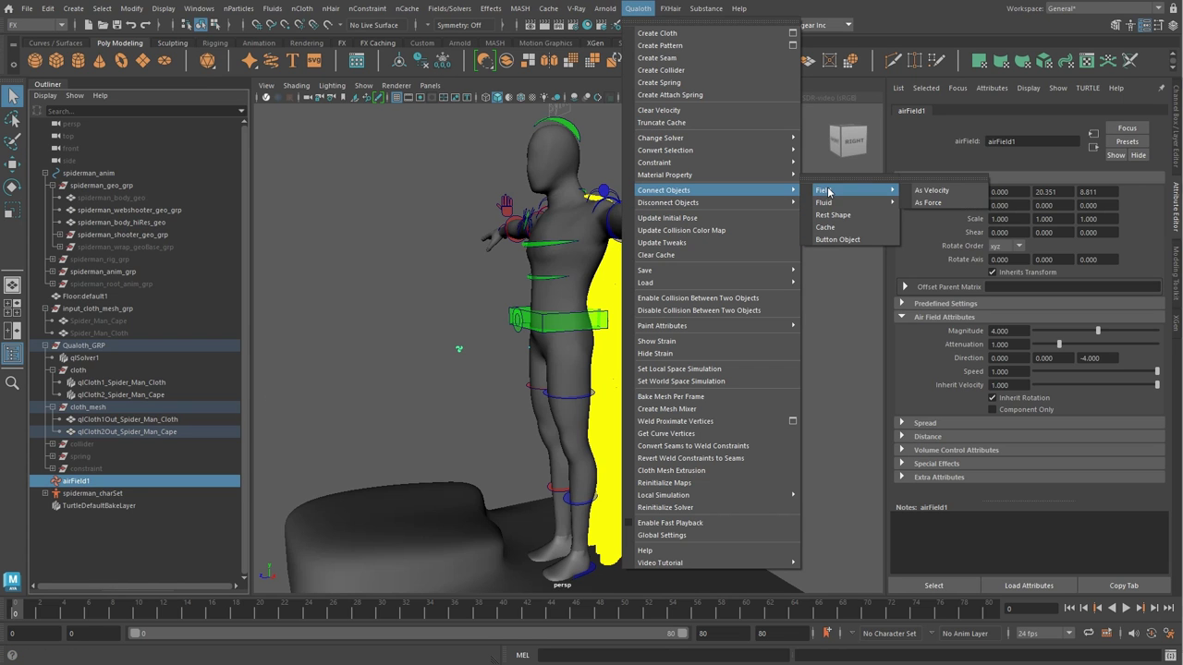
# Connect airField1 to the cape As Velocity, then group airField1 and the filter nodes separately
pyautogui.click(933, 195)
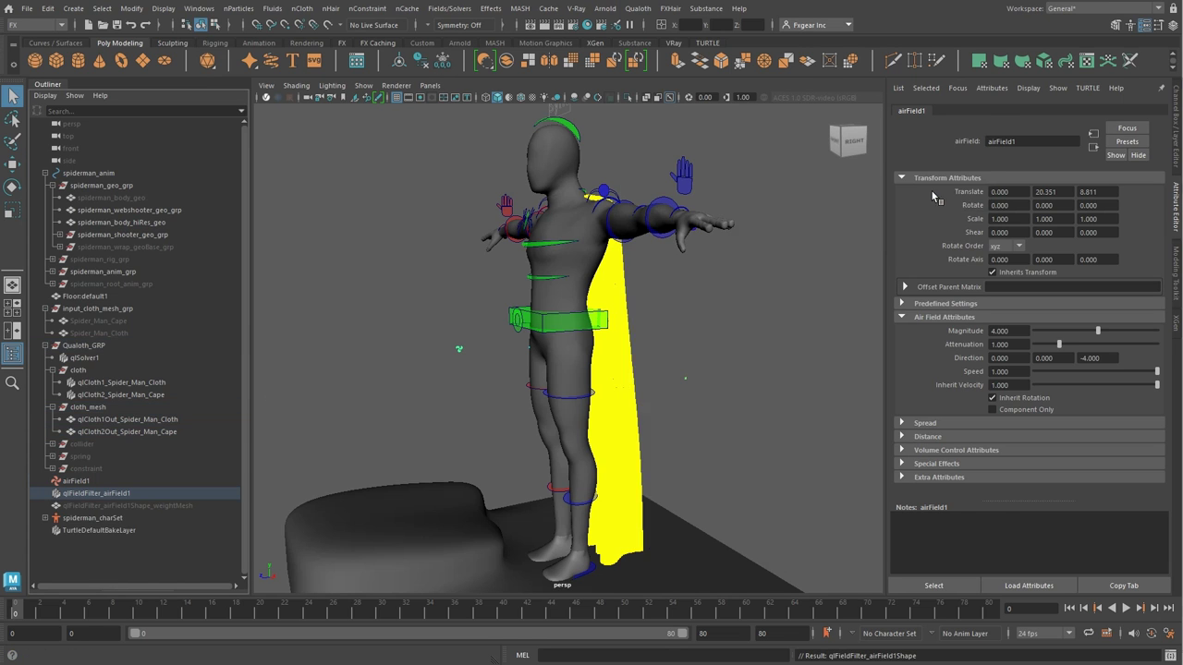
pyautogui.click(75, 482)
pyautogui.hotkey('ctrl', 'g')
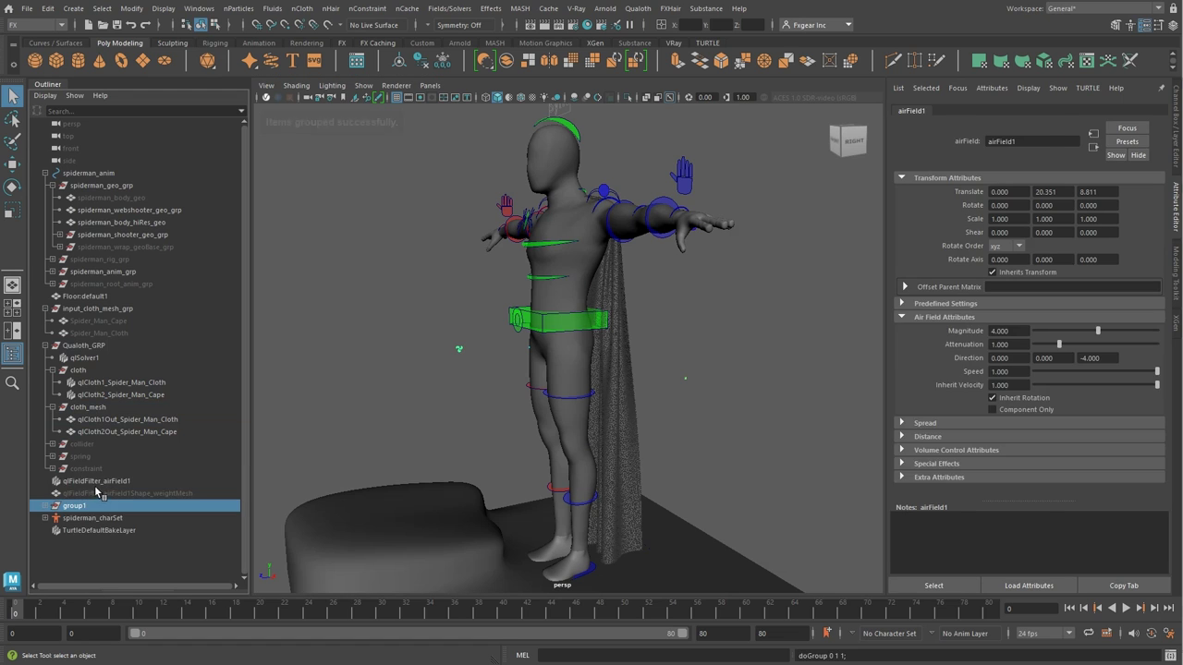
pyautogui.click(96, 481)
pyautogui.keyDown('shift'); pyautogui.click(98, 494); pyautogui.keyUp('shift')
pyautogui.hotkey('ctrl', 'g')
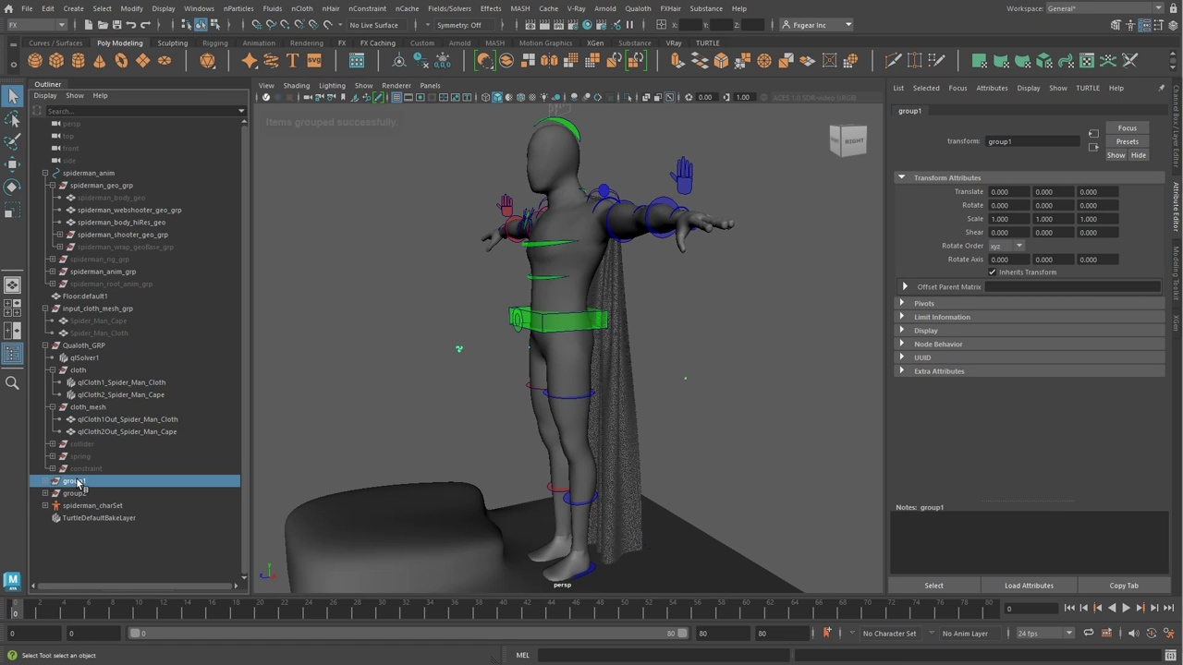
# Rename the two new groups to maya_field and qualoth_field
pyautogui.doubleClick(78, 482)
pyautogui.write('maya')
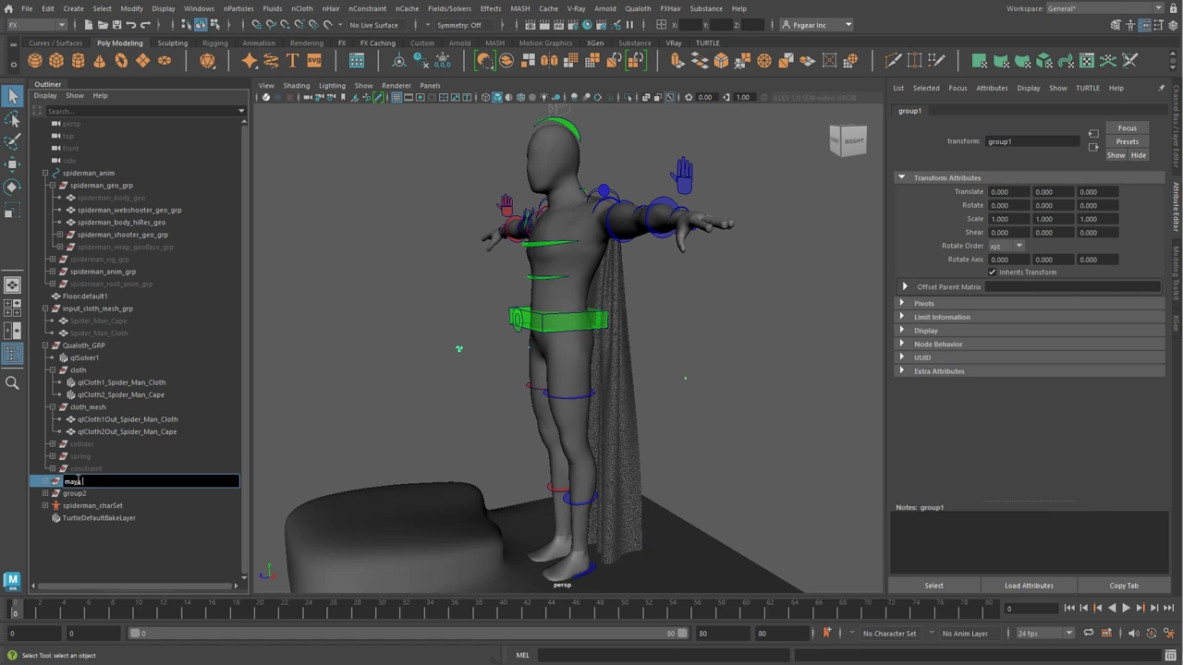
pyautogui.write('_field')
pyautogui.press('Return')
pyautogui.click(79, 494)
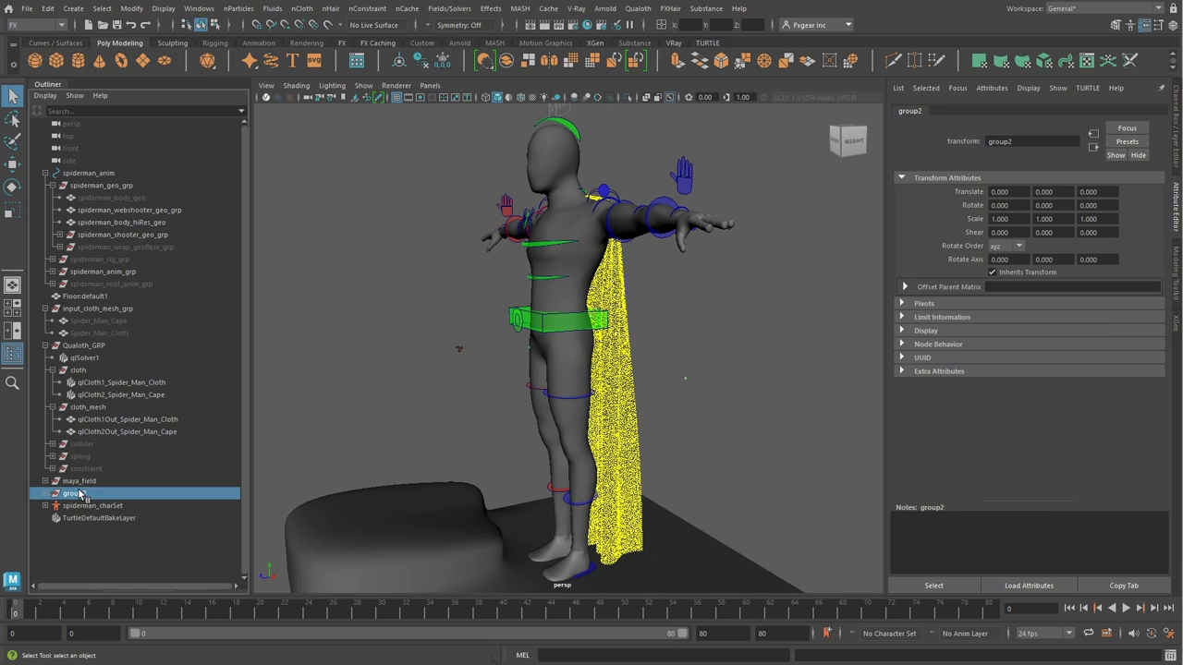
pyautogui.doubleClick(79, 493)
pyautogui.write('qualoth')
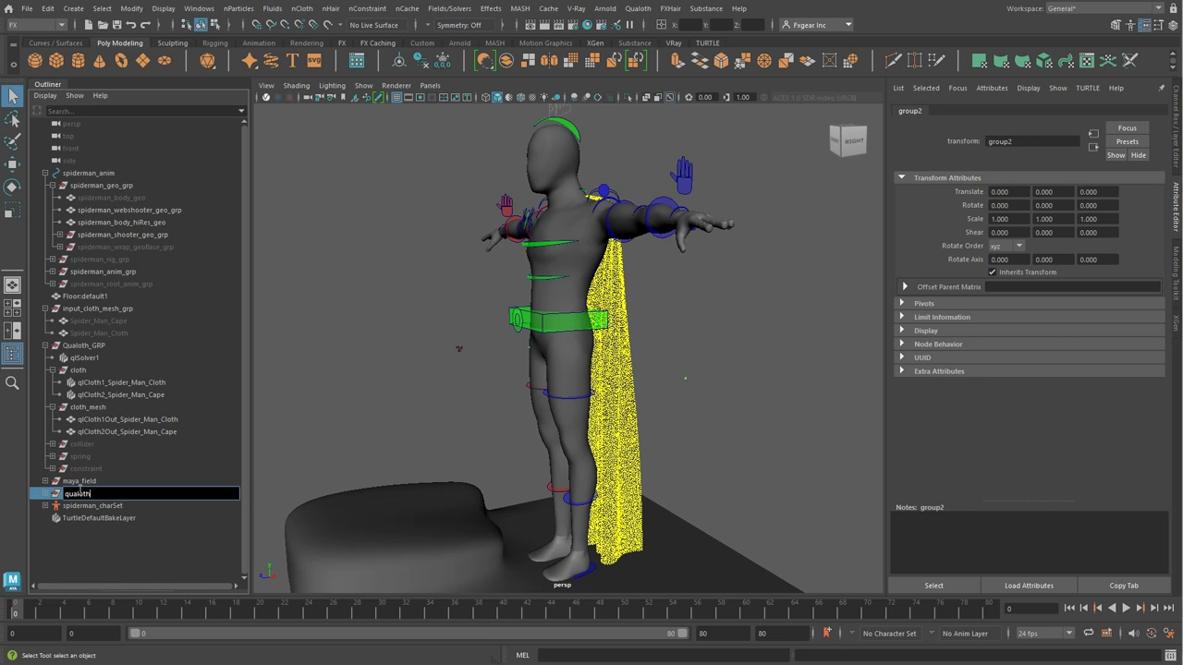
pyautogui.write('_field')
pyautogui.press('Return')
# Parent maya_field and qualoth_field under Qualoth_GRP and hide qualoth_field
pyautogui.click(80, 482)
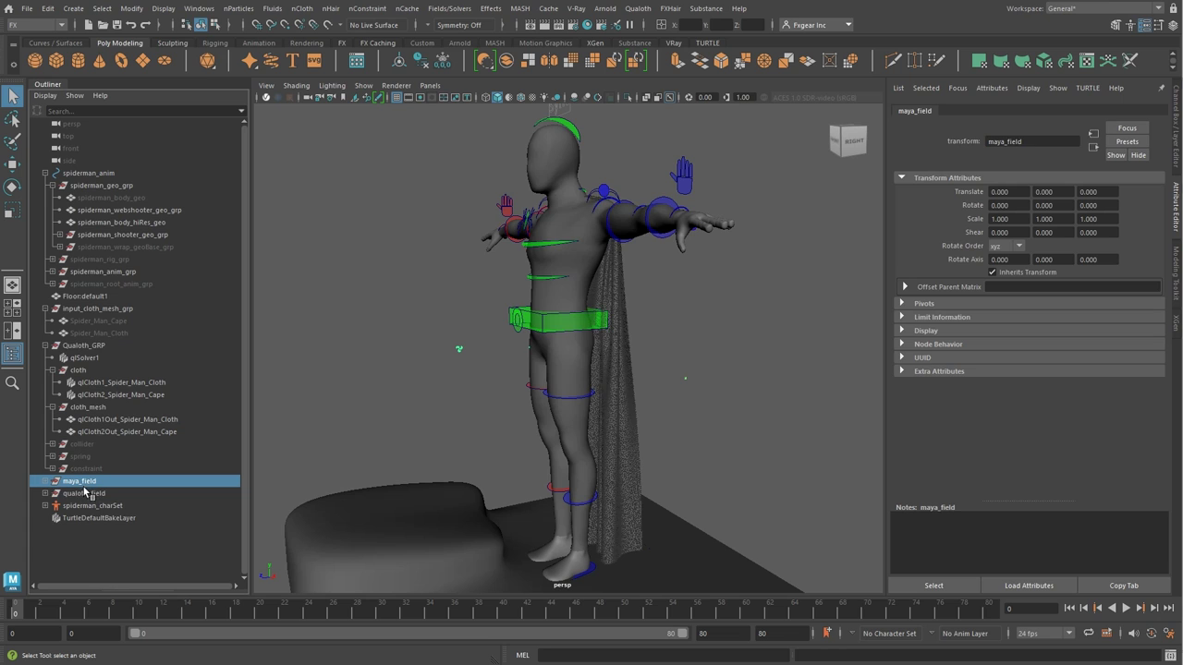
pyautogui.keyDown('ctrl'); pyautogui.click(79, 494); pyautogui.keyUp('ctrl')
pyautogui.moveTo(76, 359); pyautogui.dragTo(79, 345)
pyautogui.click(87, 494)
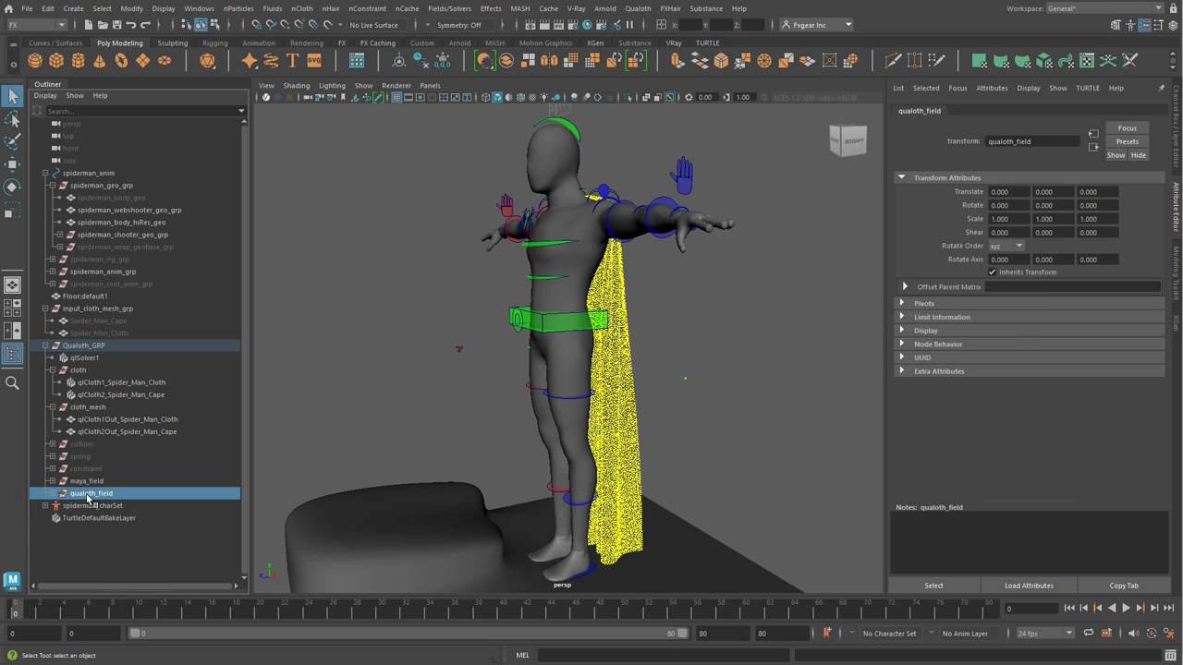
pyautogui.press('h')
pyautogui.click(541, 335)
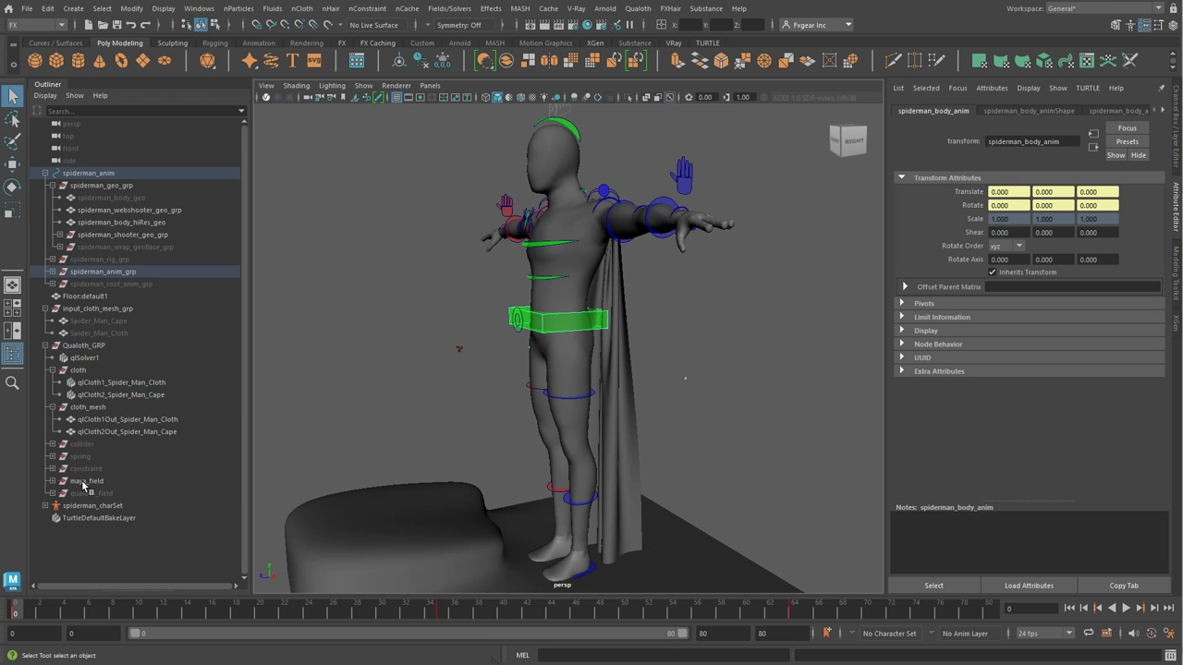
# Parent-constrain maya_field to the waist body control using the Rigging menu set
pyautogui.keyDown('ctrl'); pyautogui.click(87, 481); pyautogui.keyUp('ctrl')
pyautogui.click(37, 24)
pyautogui.click(29, 48)
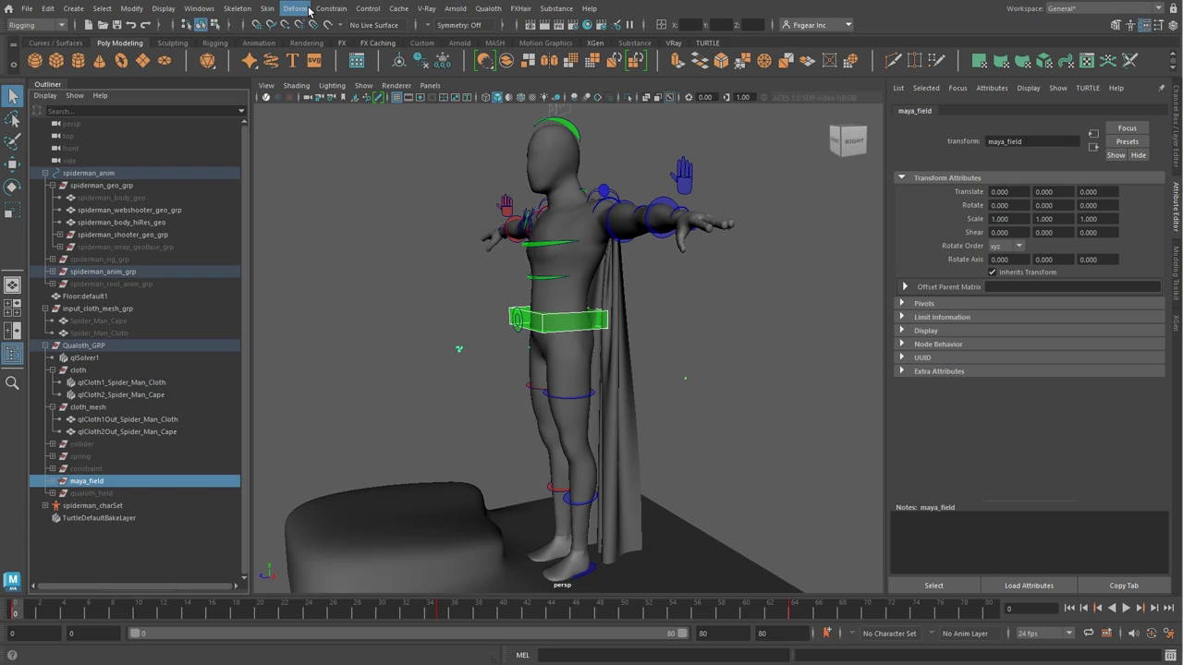
pyautogui.click(331, 8)
pyautogui.click(448, 42)
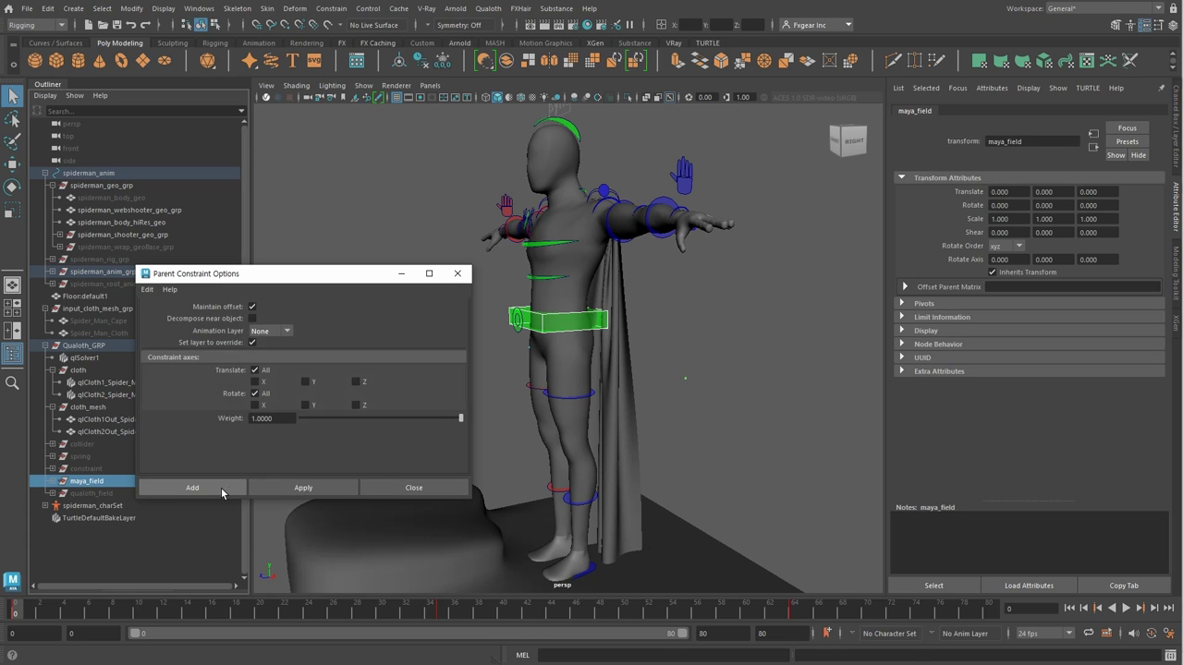
pyautogui.click(303, 487)
pyautogui.click(413, 488)
pyautogui.click(370, 425)
pyautogui.click(57, 482)
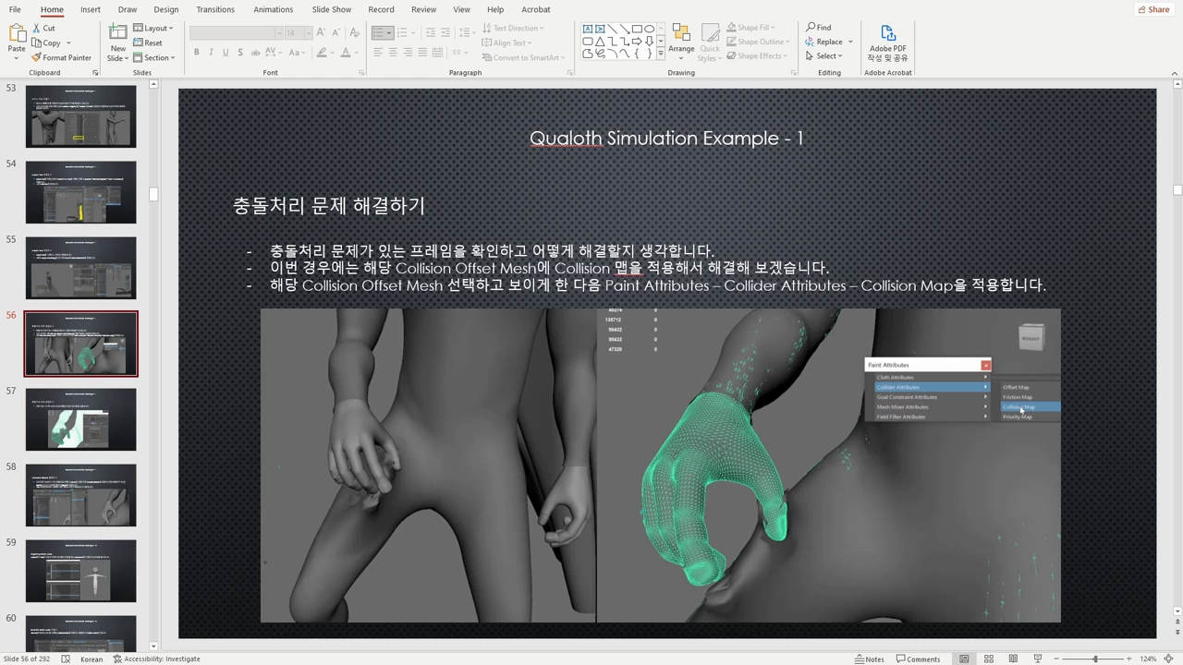
# Go to slide 57 on painting the fingers black, then slide 58 on Truncate Cache
pyautogui.click(87, 431)
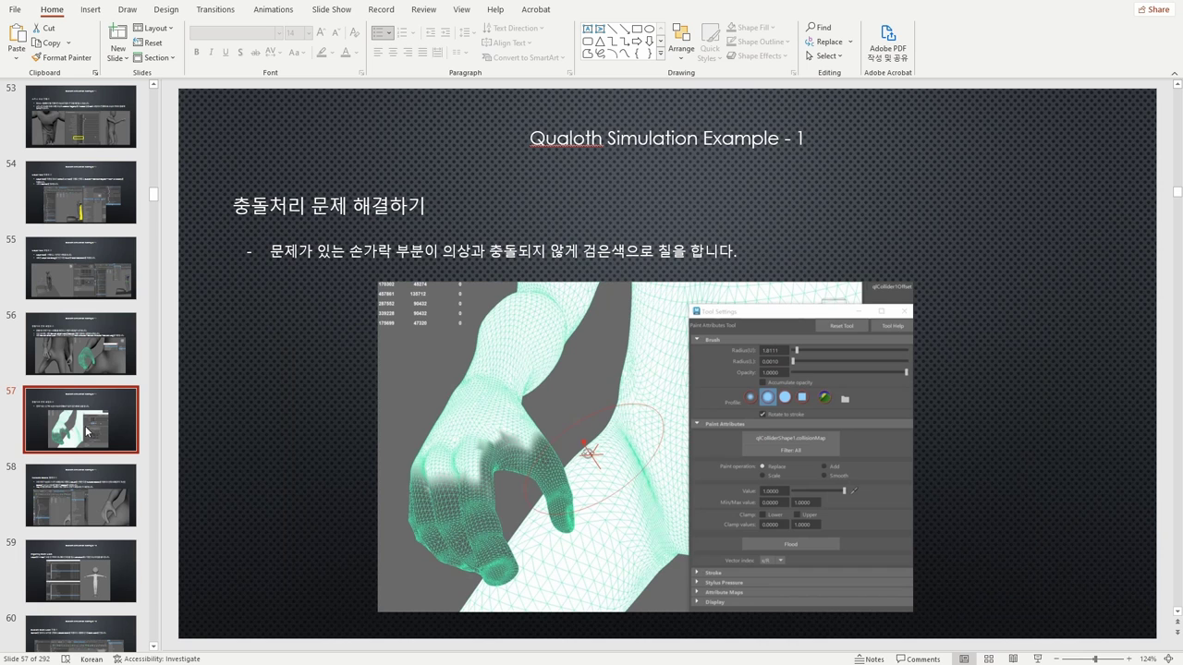
pyautogui.click(94, 502)
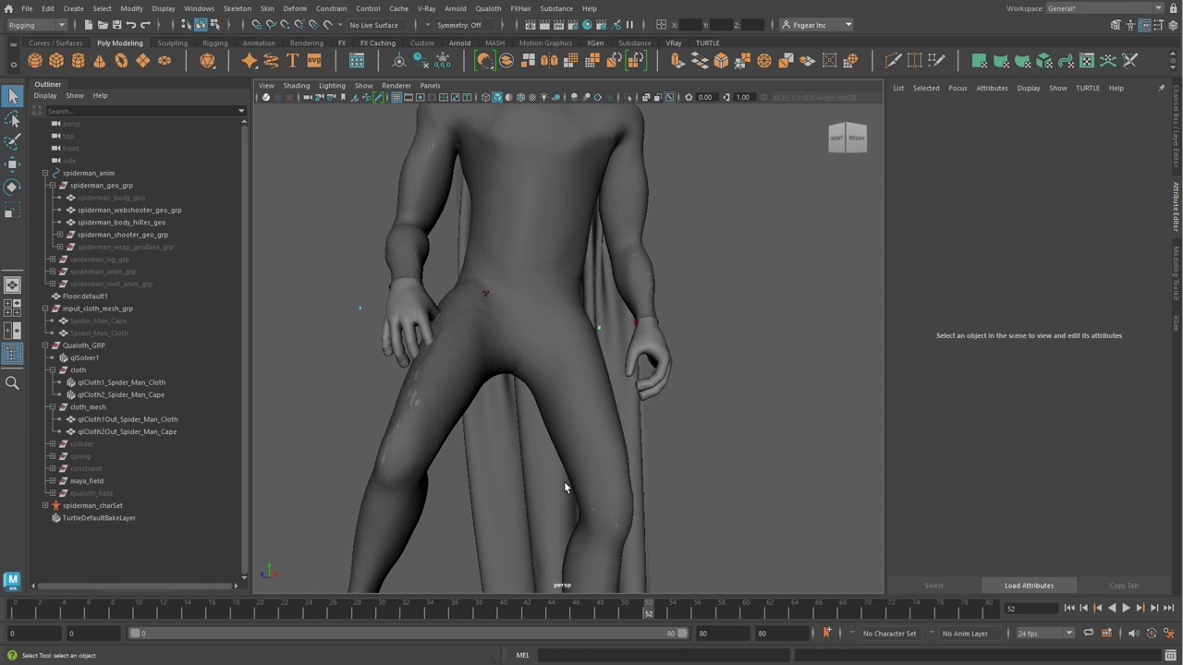
# Isolate qlCollider1Offset and open the Qualoth Collision Map paint tool
pyautogui.click(78, 445)
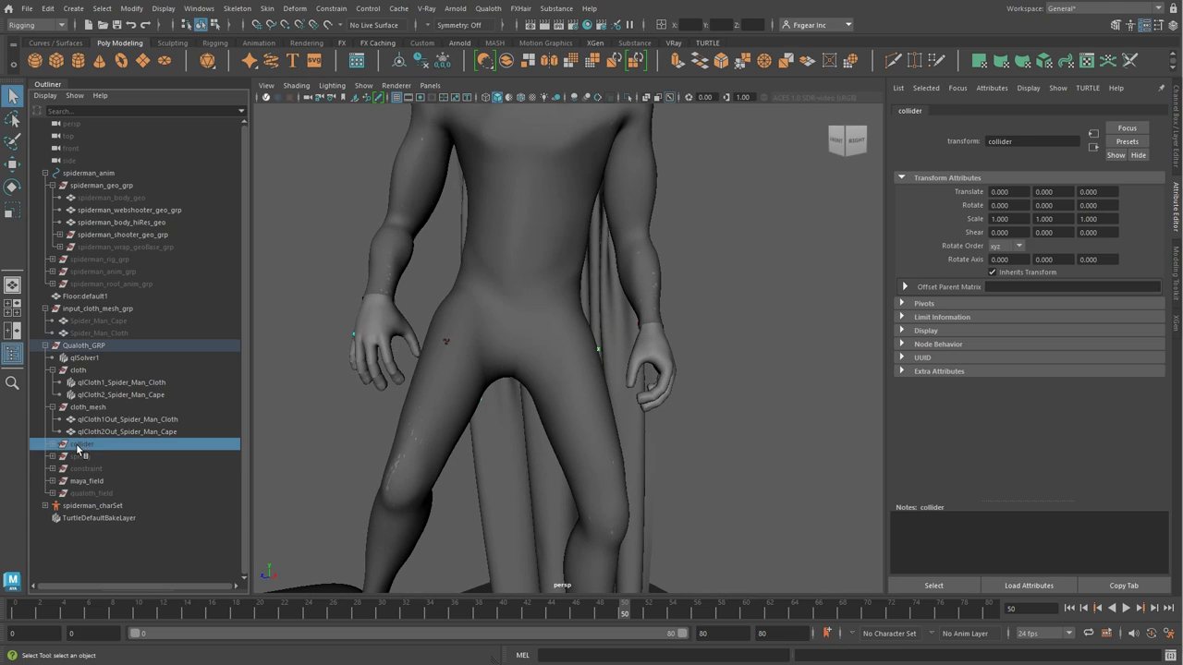
pyautogui.click(52, 444)
pyautogui.click(104, 468)
pyautogui.scroll(3, 570, 277)
pyautogui.scroll(2, 570, 264)
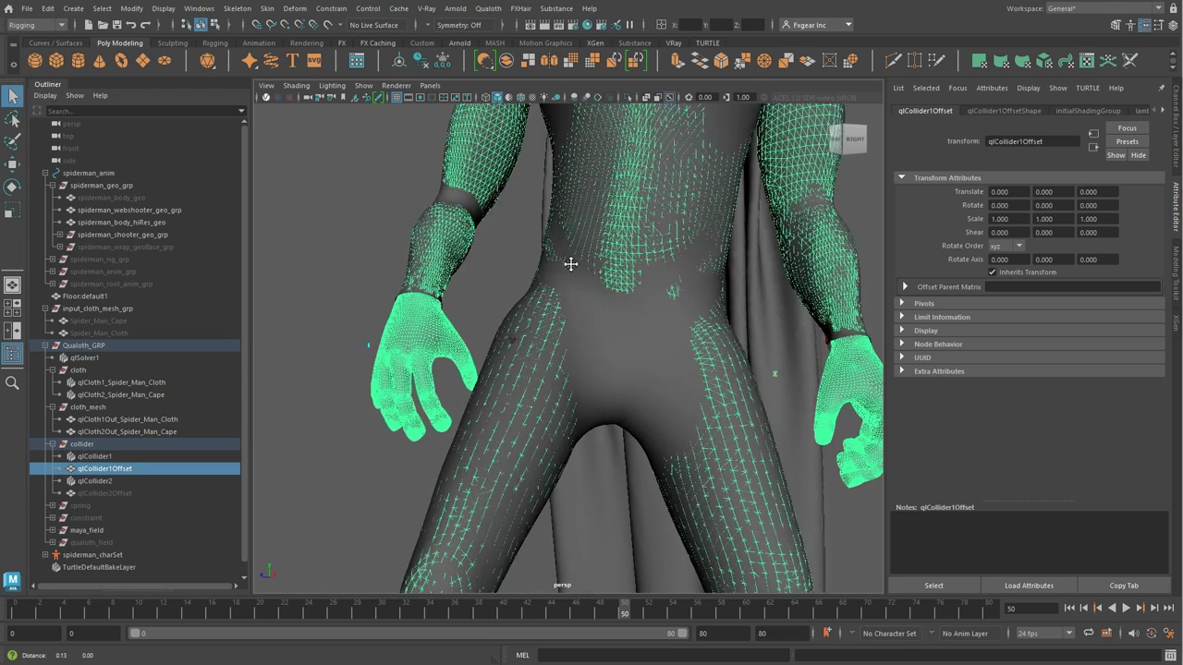
pyautogui.scroll(-2, 570, 264)
pyautogui.hotkey('ctrl', '1')
pyautogui.click(426, 246)
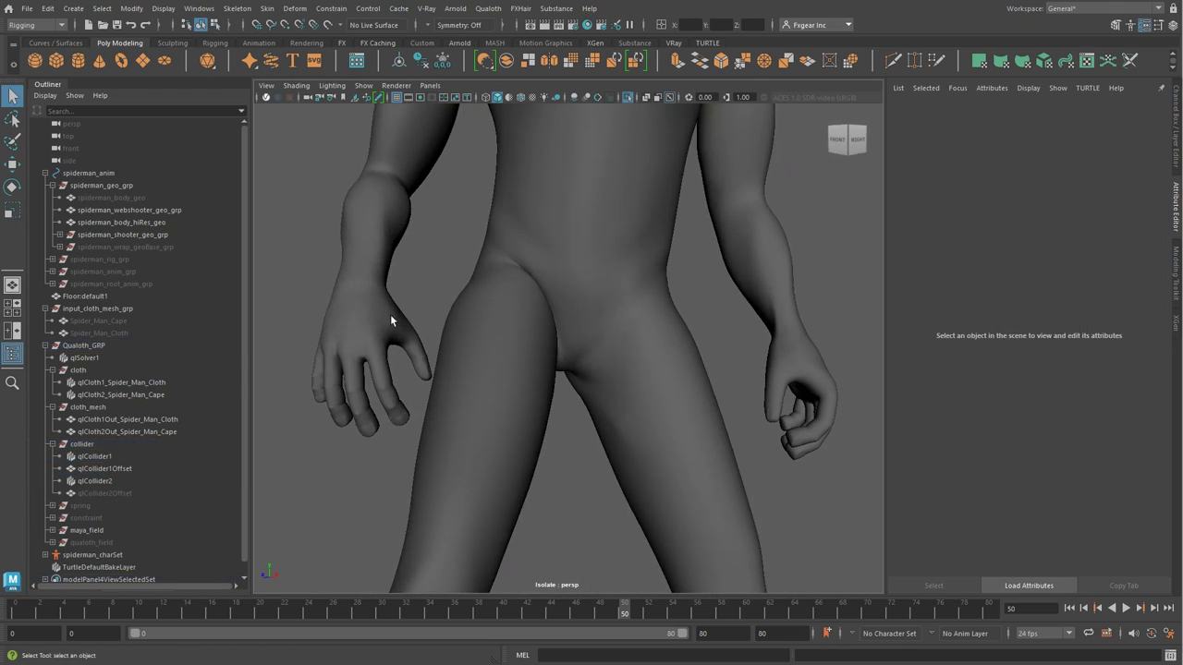
pyautogui.click(389, 321)
pyautogui.click(488, 8)
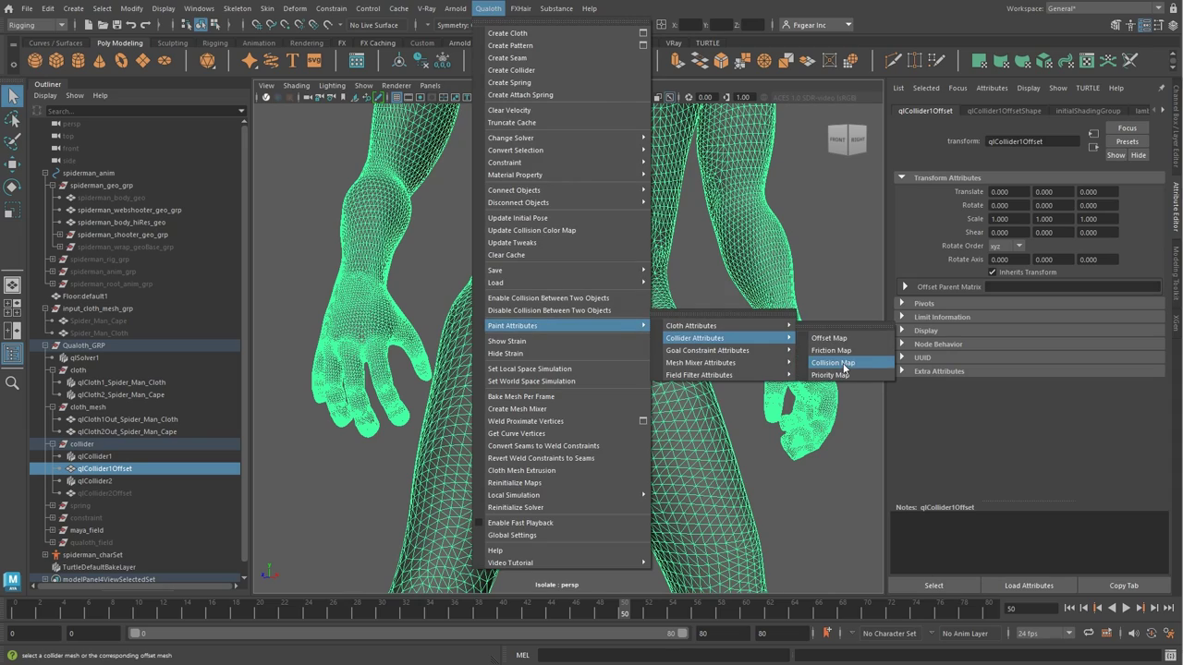
pyautogui.click(843, 363)
# Paint the fingers and hand to collision value 0, then exit the paint tool
pyautogui.moveTo(231, 108); pyautogui.dragTo(144, 86)
pyautogui.scroll(3, 546, 285)
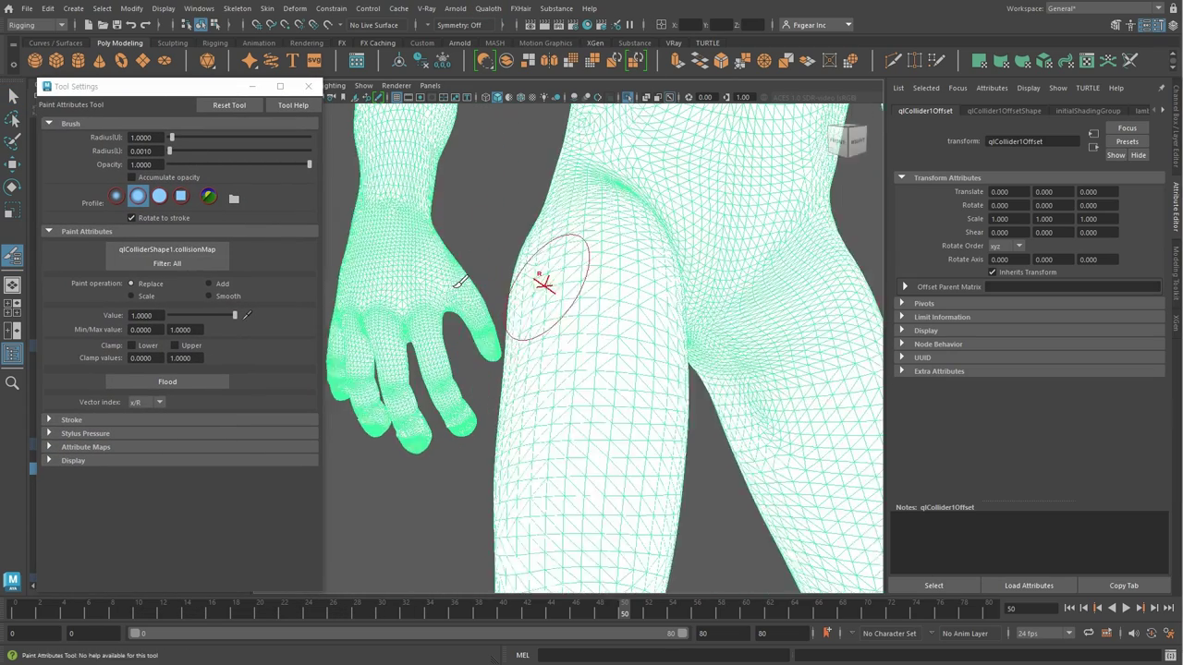
pyautogui.moveTo(475, 348)
pyautogui.mouseDown()
pyautogui.moveTo(555, 337)
pyautogui.moveTo(488, 310)
pyautogui.moveTo(422, 402)
pyautogui.mouseUp()
pyautogui.scroll(5, 422, 403)
pyautogui.moveTo(517, 407)
pyautogui.keyDown('alt'); pyautogui.mouseDown()
pyautogui.moveTo(559, 445)
pyautogui.moveTo(430, 443)
pyautogui.moveTo(555, 422)
pyautogui.moveTo(594, 435)
pyautogui.moveTo(522, 388)
pyautogui.moveTo(475, 264)
pyautogui.moveTo(594, 243)
pyautogui.moveTo(453, 219)
pyautogui.moveTo(399, 344)
pyautogui.mouseUp(); pyautogui.keyUp('alt')
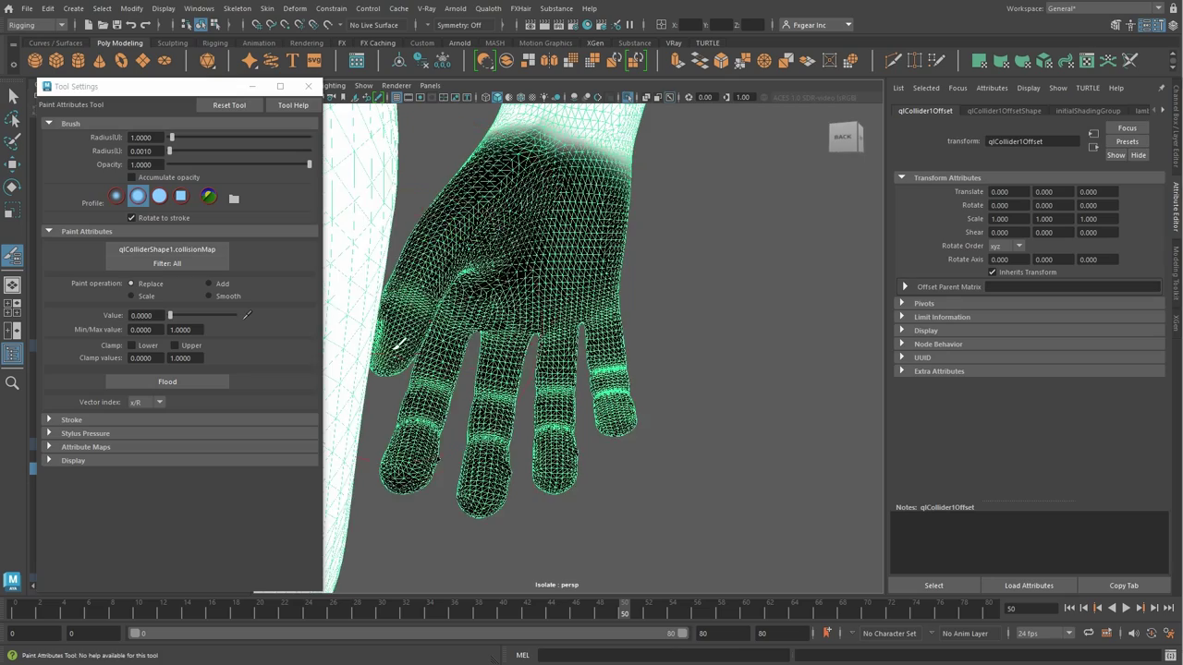
pyautogui.moveTo(422, 290)
pyautogui.keyDown('alt'); pyautogui.mouseDown()
pyautogui.moveTo(443, 417)
pyautogui.moveTo(496, 323)
pyautogui.moveTo(539, 301)
pyautogui.moveTo(541, 271)
pyautogui.moveTo(413, 265)
pyautogui.moveTo(297, 388)
pyautogui.mouseUp(); pyautogui.keyUp('alt')
pyautogui.press('q')
pyautogui.click(308, 86)
pyautogui.moveTo(289, 428)
pyautogui.keyDown('alt'); pyautogui.mouseDown()
pyautogui.moveTo(383, 352)
pyautogui.moveTo(553, 313)
pyautogui.mouseUp(); pyautogui.keyUp('alt')
pyautogui.scroll(-3, 493, 295)
pyautogui.keyDown('alt'); pyautogui.moveTo(493, 295); pyautogui.dragTo(525, 273, button='middle'); pyautogui.keyUp('alt')
pyautogui.keyDown('alt'); pyautogui.moveTo(525, 272); pyautogui.dragTo(481, 238); pyautogui.keyUp('alt')
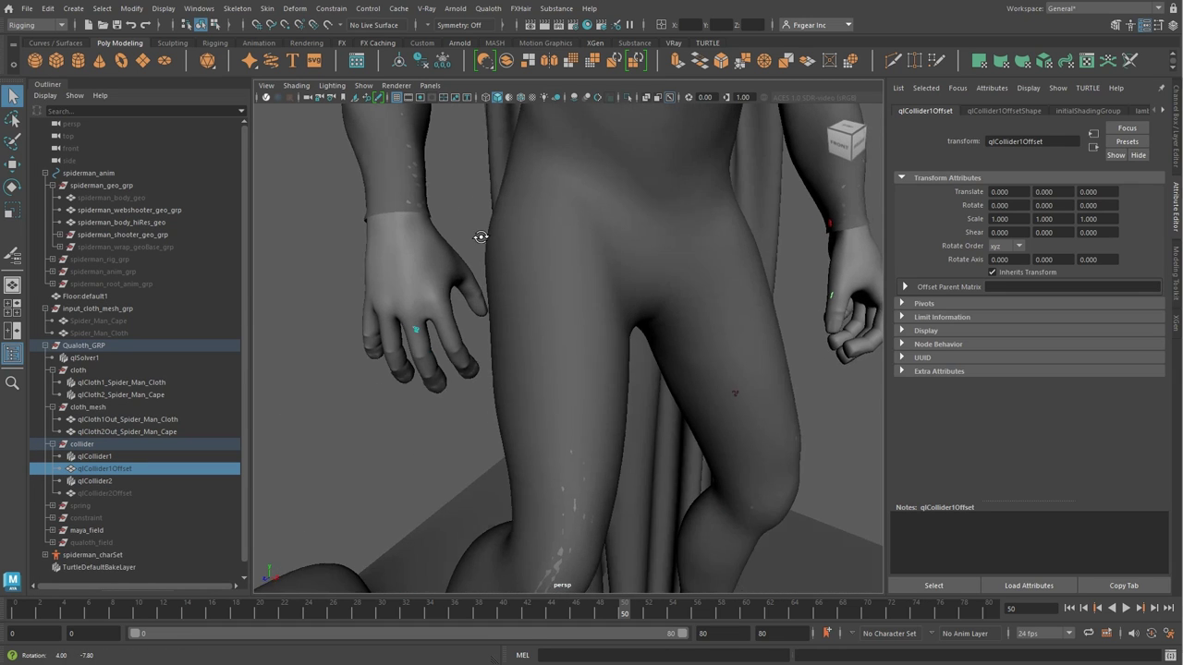
# Truncate qlSolver1's cache with Qualoth > Truncate Cache and play the simulation forward
pyautogui.click(86, 358)
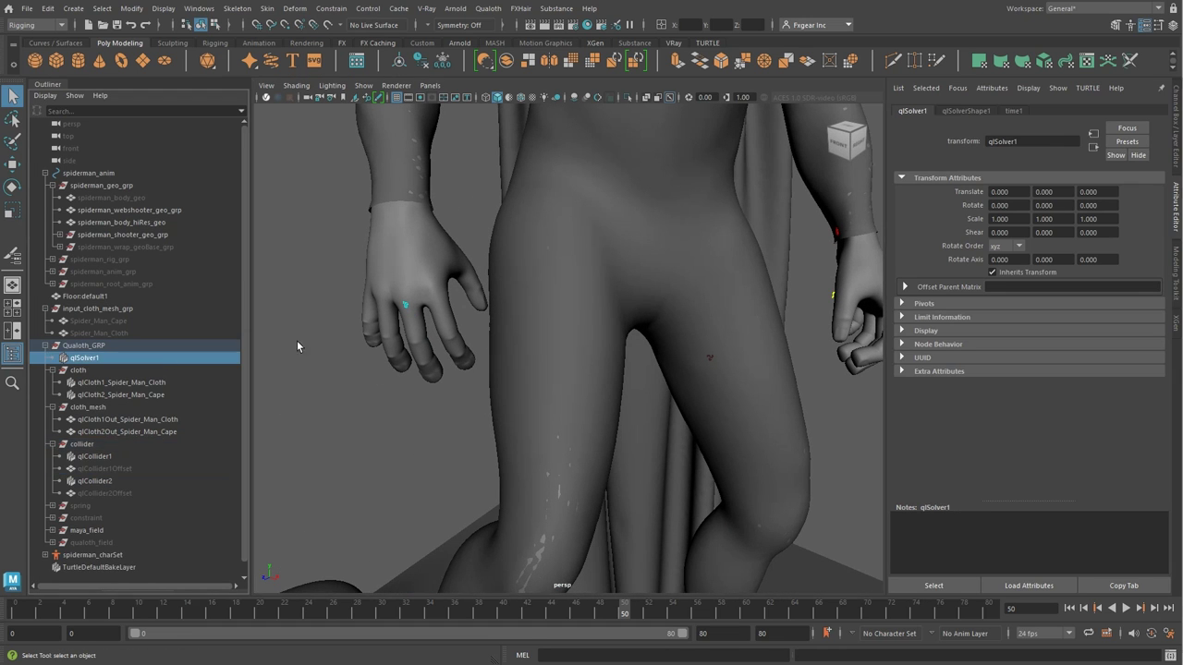
pyautogui.click(488, 8)
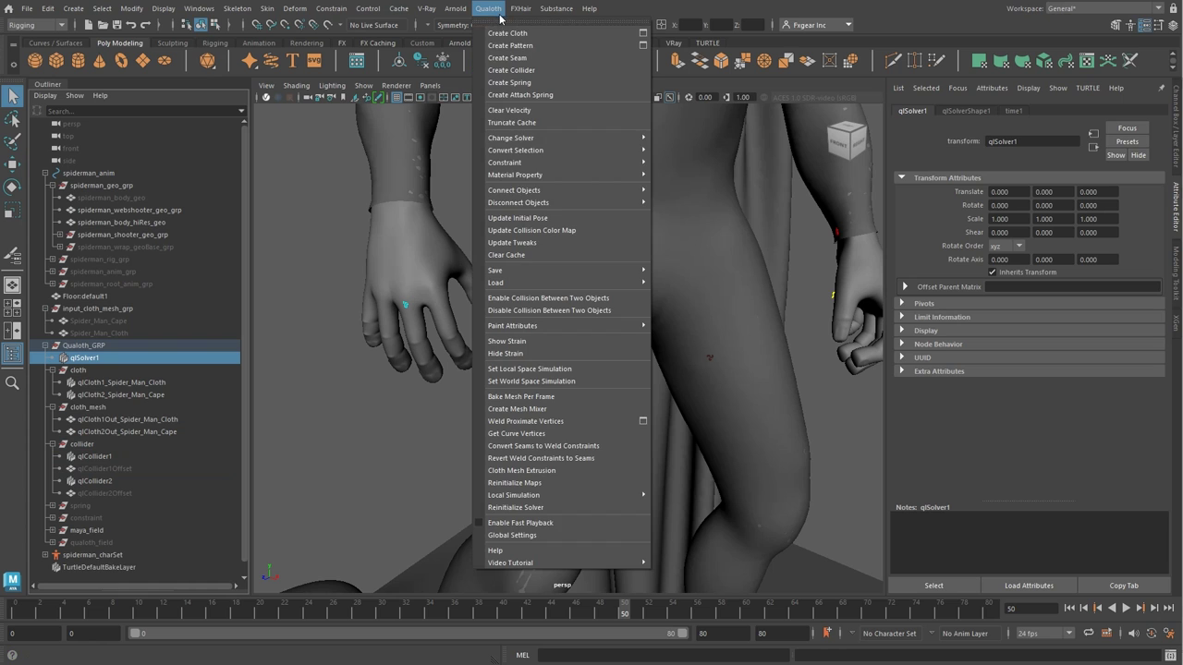
pyautogui.click(512, 122)
pyautogui.click(1126, 608)
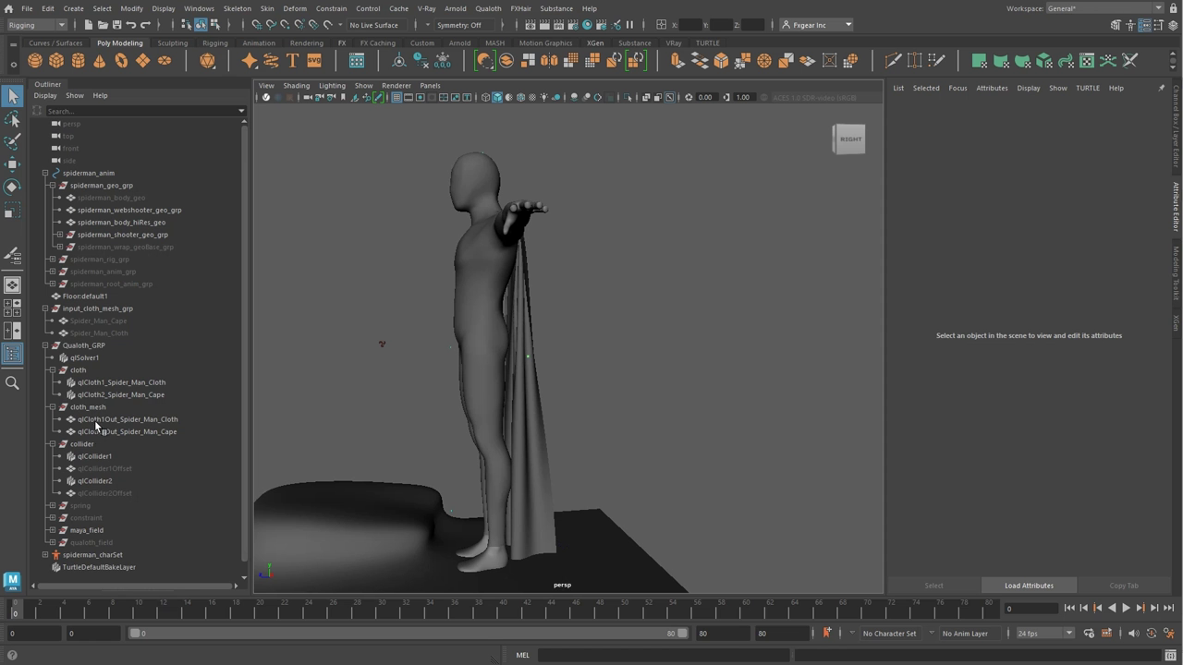
# Select cloth_mesh and set Alembic export options: UV Write, World Space, Write Visibility, Write UV Sets
pyautogui.click(102, 407)
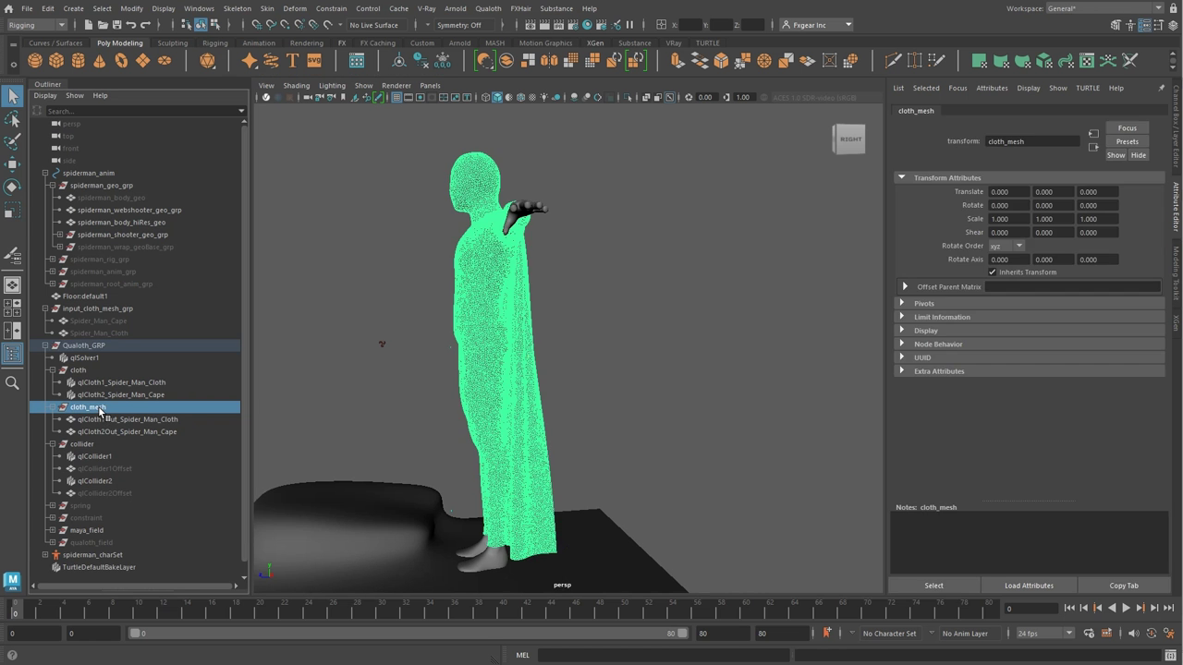
pyautogui.keyDown('alt'); pyautogui.moveTo(499, 296); pyautogui.dragTo(572, 287); pyautogui.keyUp('alt')
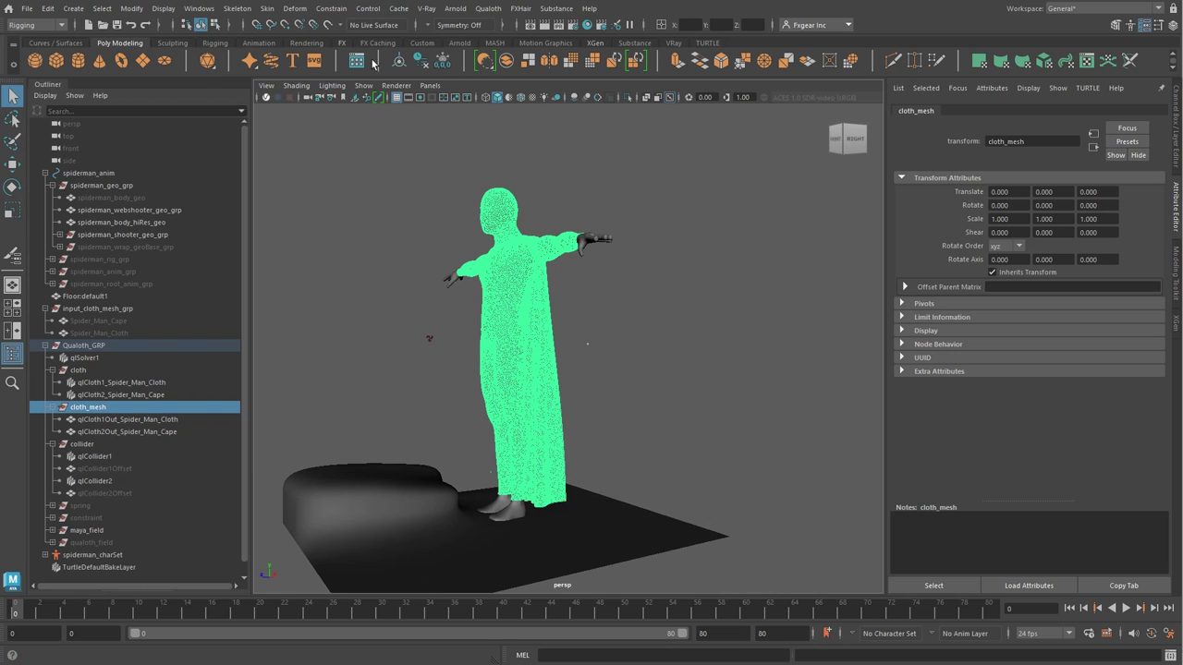
pyautogui.click(398, 8)
pyautogui.moveTo(424, 33)
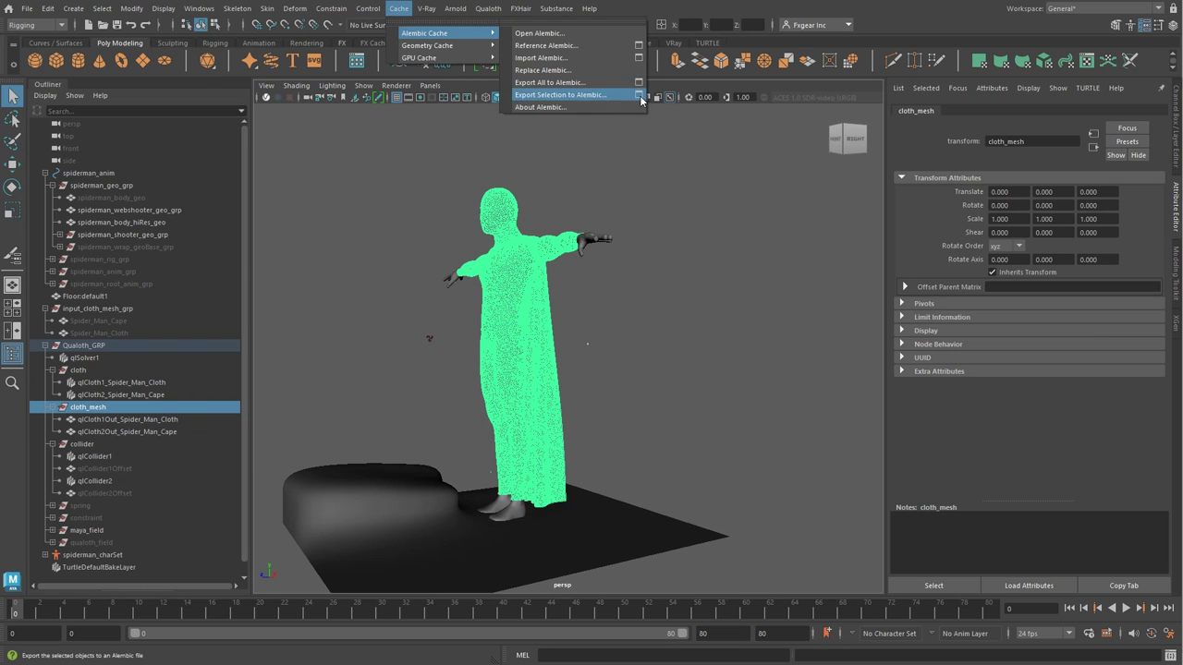
pyautogui.click(638, 95)
pyautogui.scroll(-3, 628, 339)
pyautogui.scroll(-3, 628, 339)
pyautogui.scroll(-3, 628, 339)
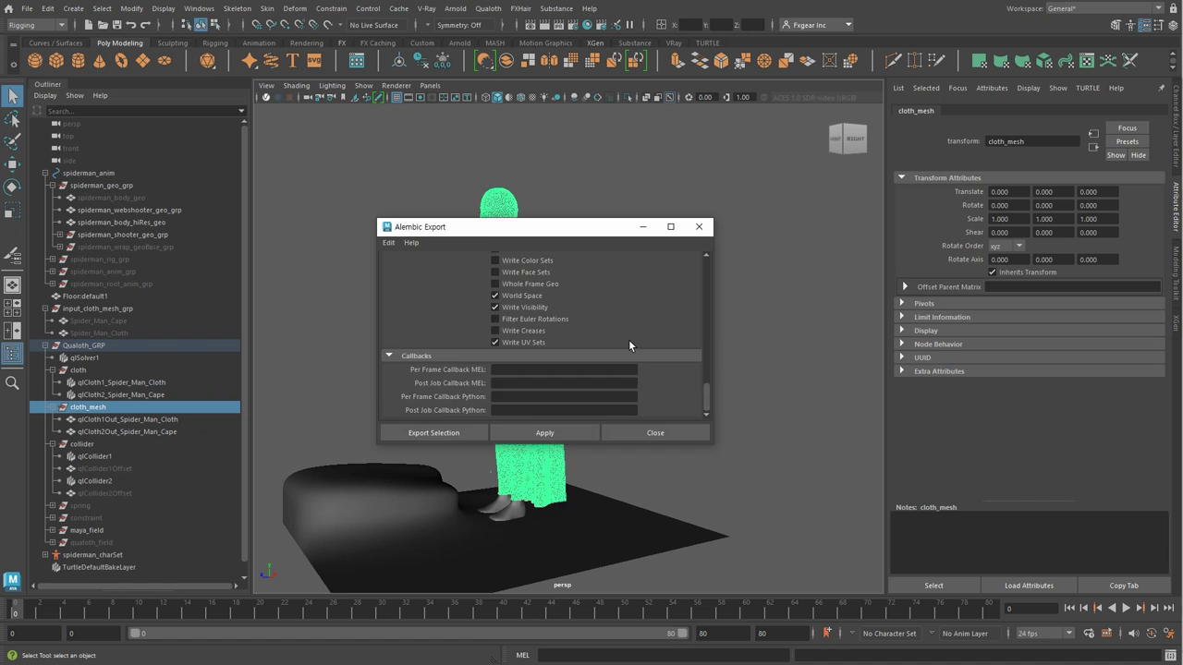
pyautogui.scroll(1, 628, 340)
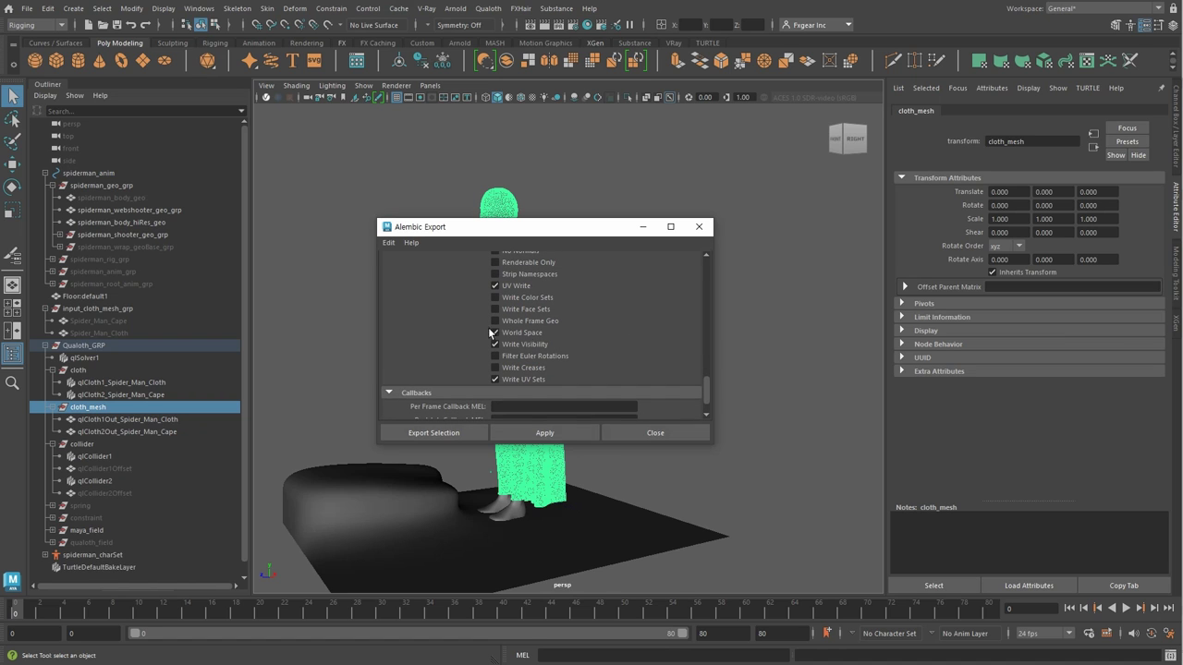
# Export the cloth over the existing Spider_Man_Cloth.abc cache, confirming the replacement
pyautogui.click(469, 434)
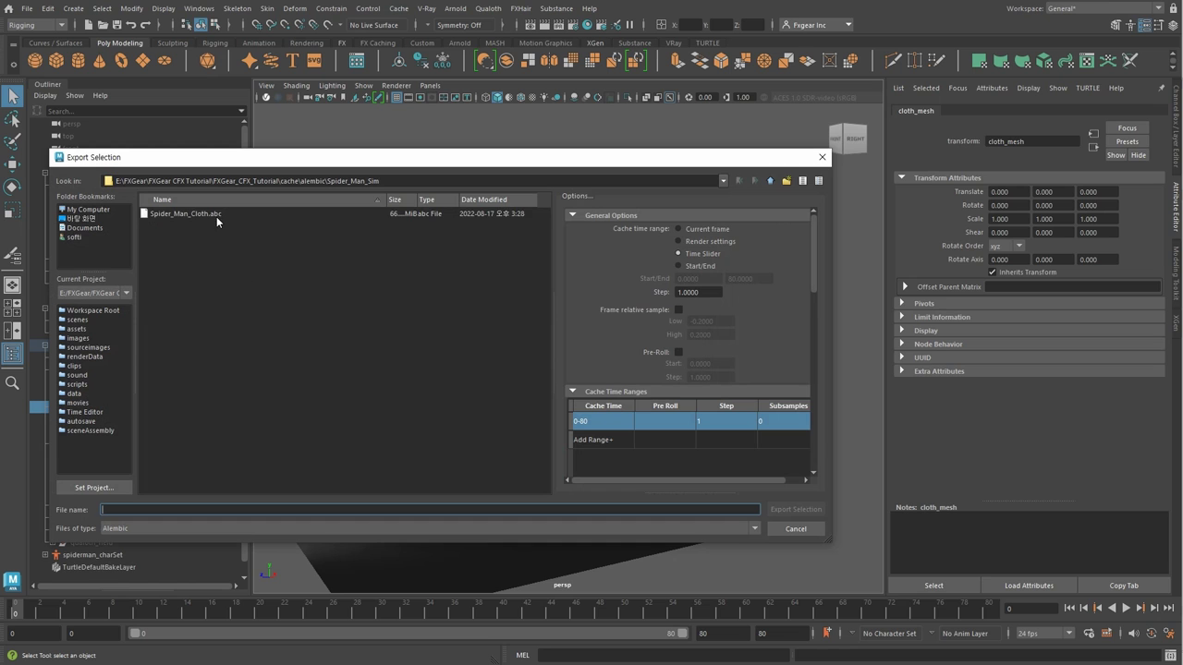
pyautogui.click(218, 216)
pyautogui.click(795, 509)
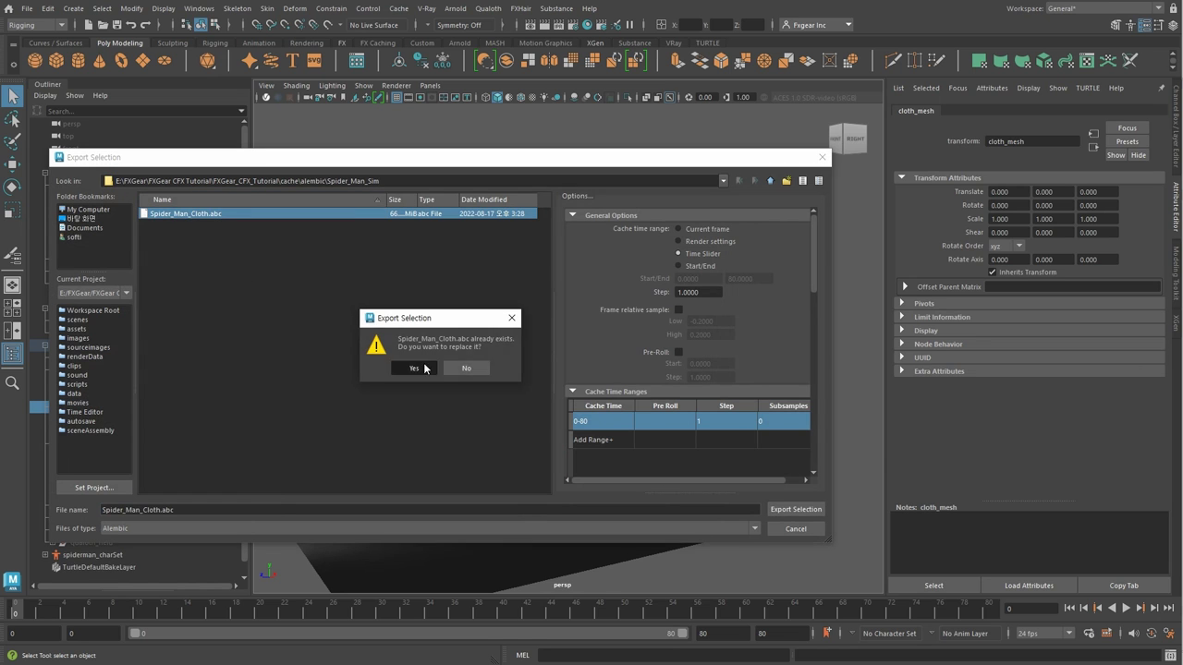
pyautogui.click(413, 368)
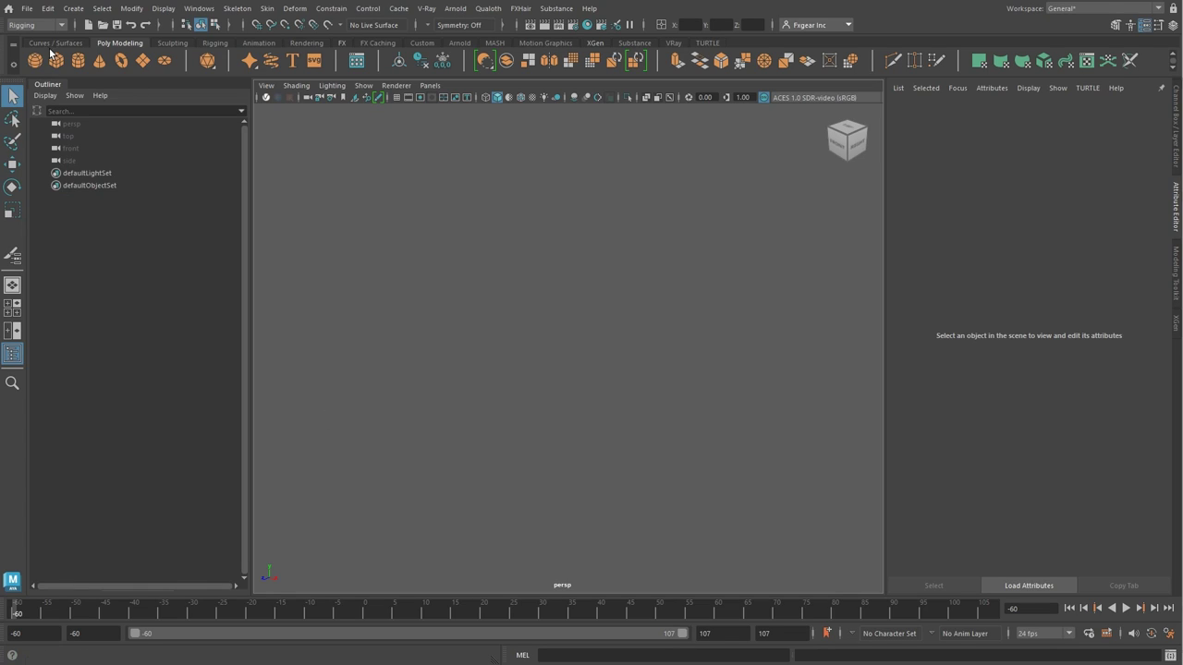
# Open the BruceLee_Action_Start_V01.mb character scene
pyautogui.click(27, 8)
pyautogui.click(64, 45)
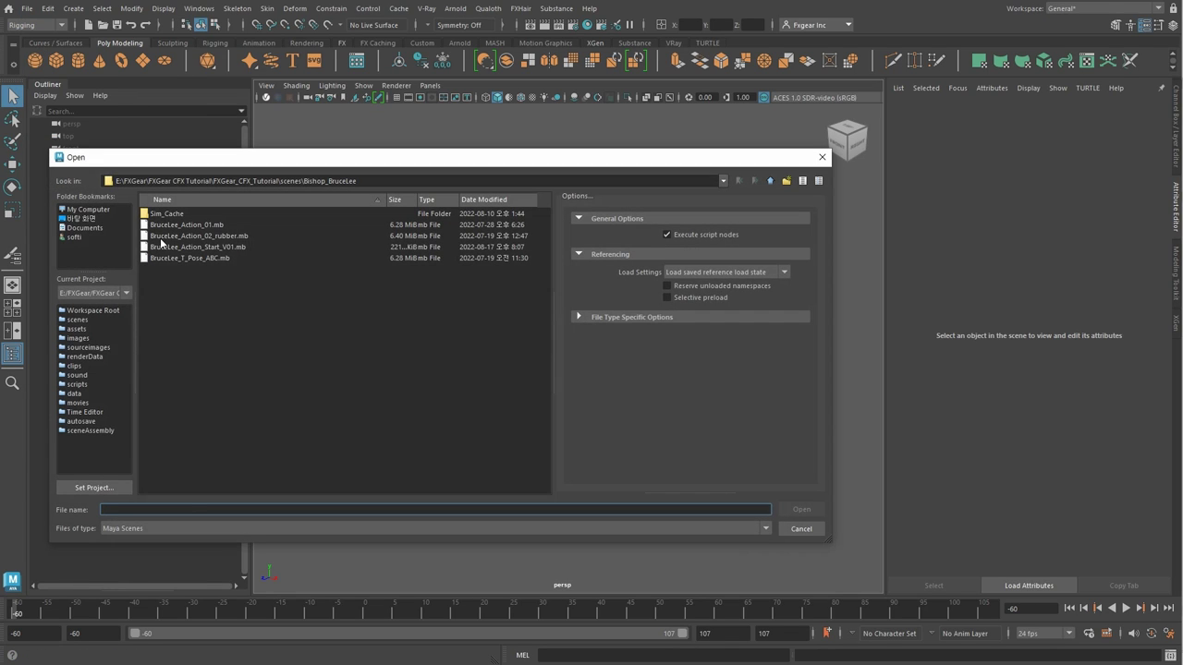
pyautogui.click(178, 251)
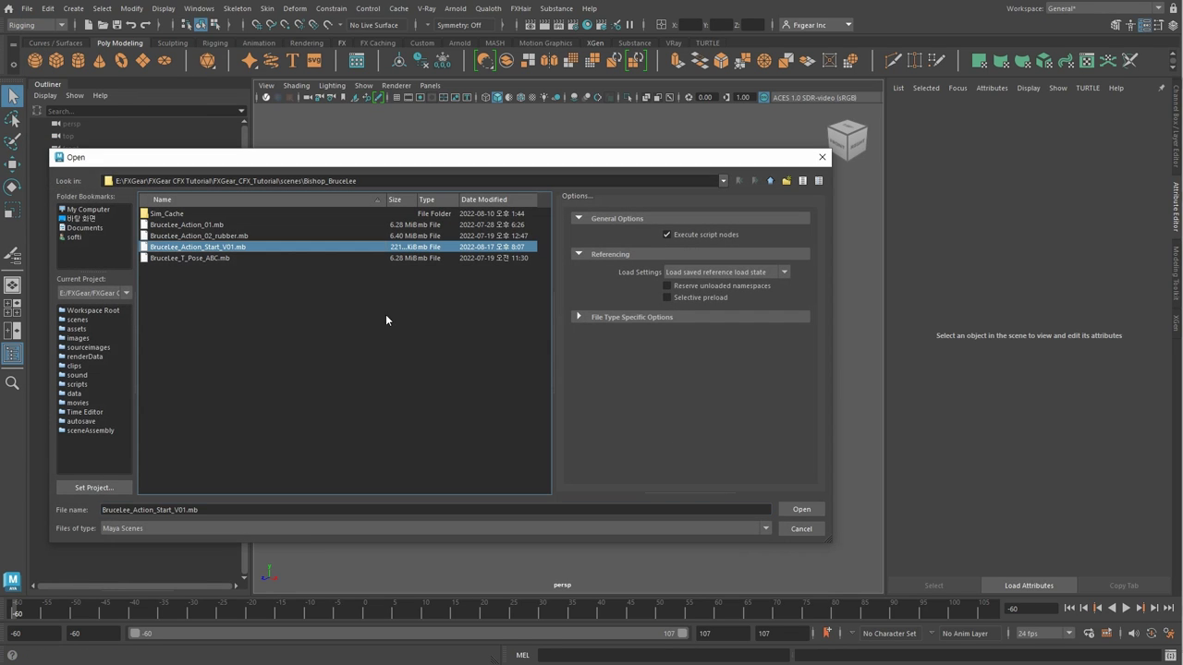
pyautogui.click(782, 508)
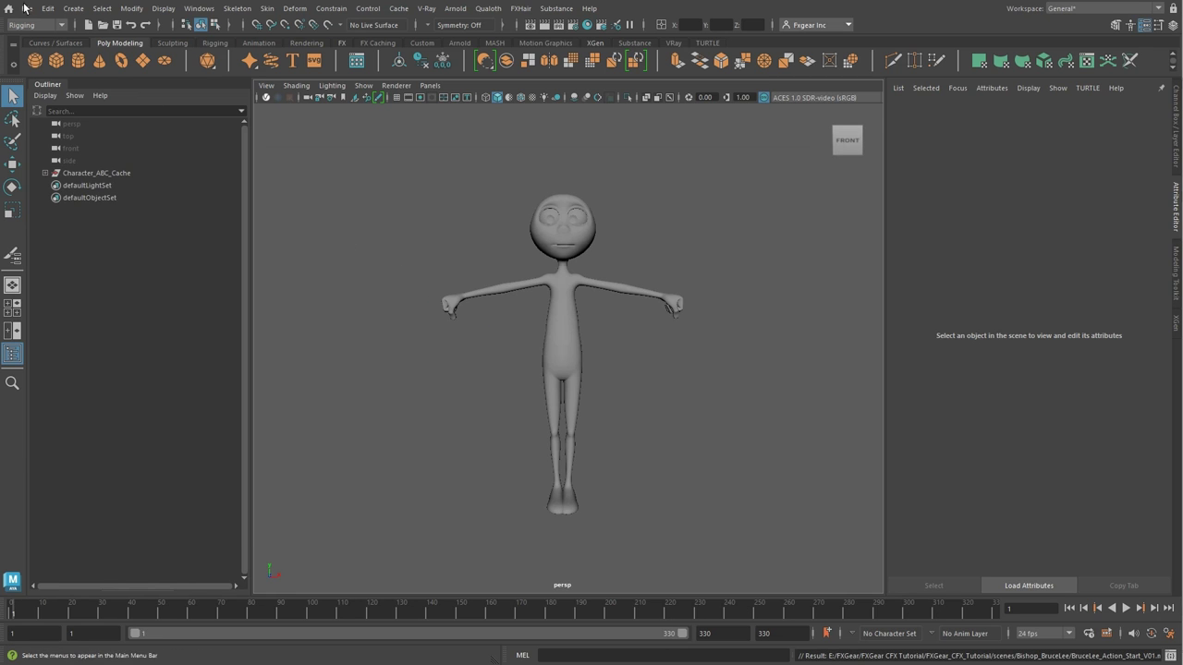
# Import the MD_TO_Qualoth_Pants.obj mesh into the scene
pyautogui.click(27, 8)
pyautogui.click(52, 147)
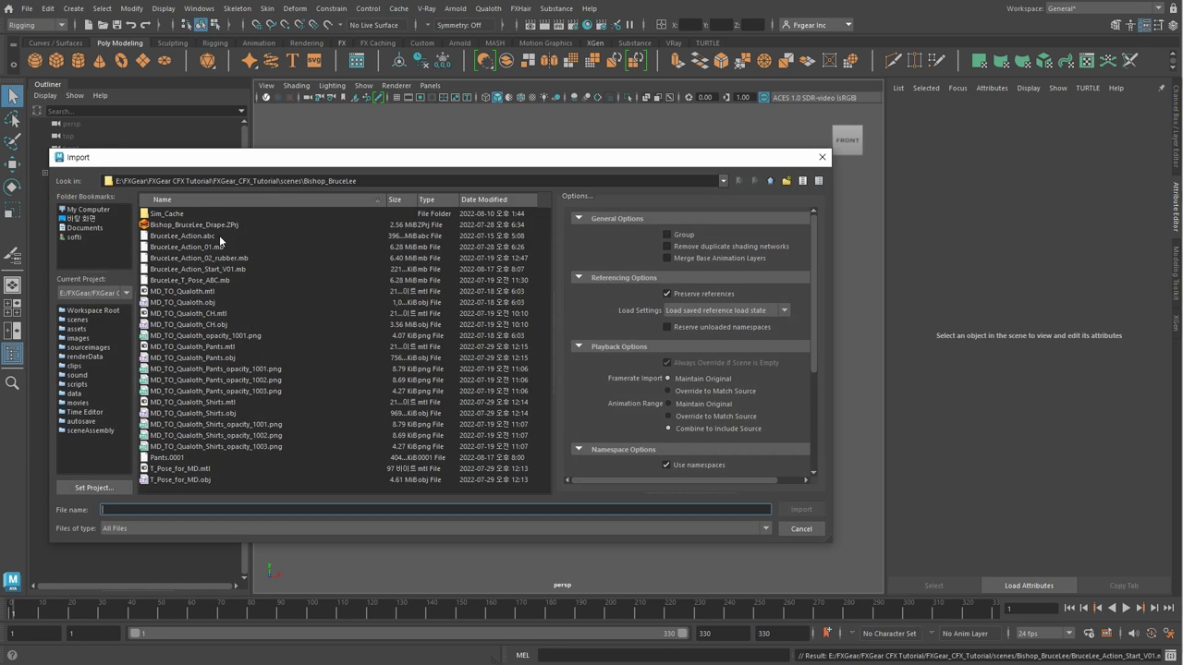
pyautogui.click(228, 358)
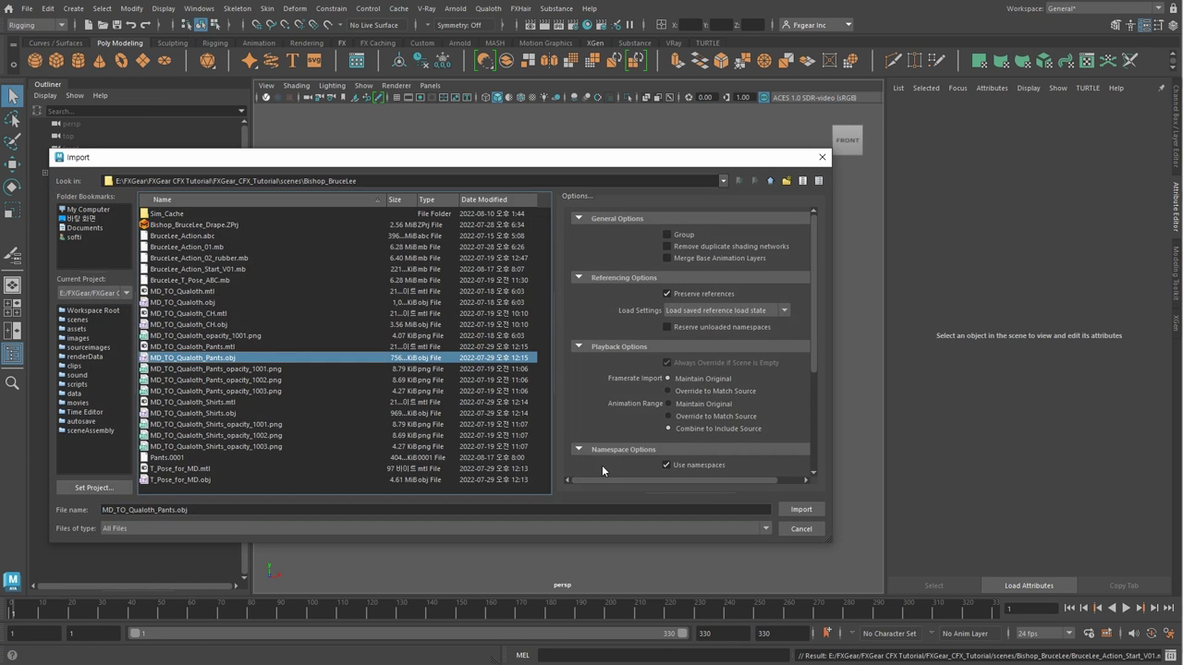
pyautogui.click(783, 509)
# Import MD_TO_Qualoth_Shirts.obj, then select both the pants and shirt meshes
pyautogui.click(27, 8)
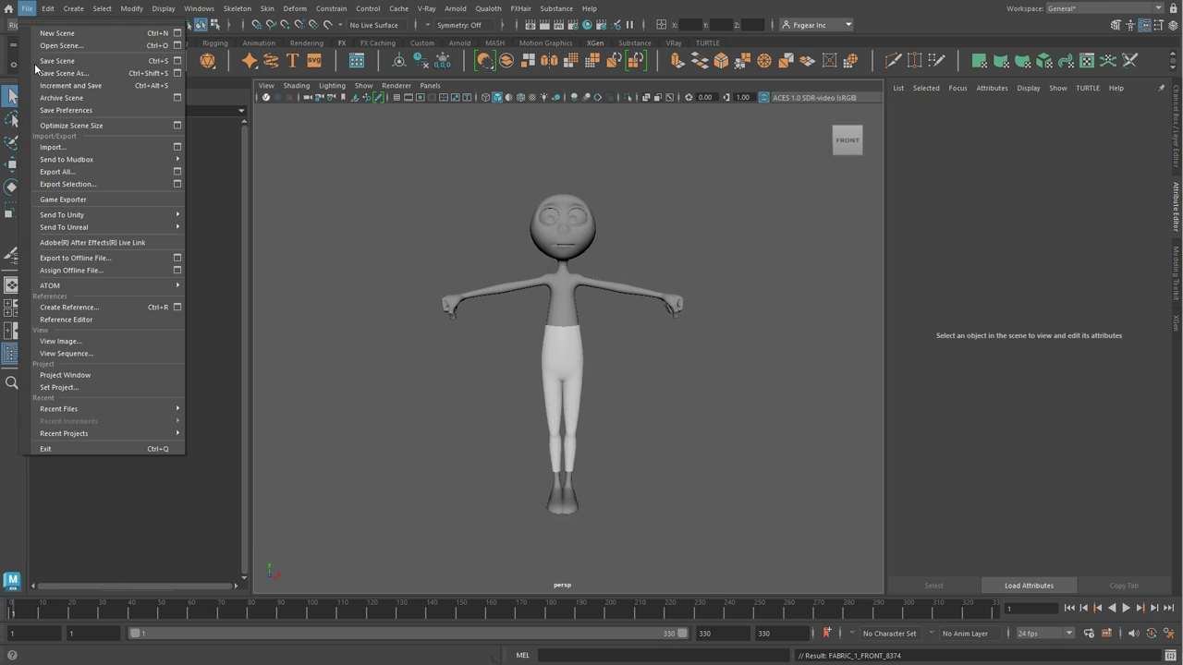
pyautogui.click(53, 147)
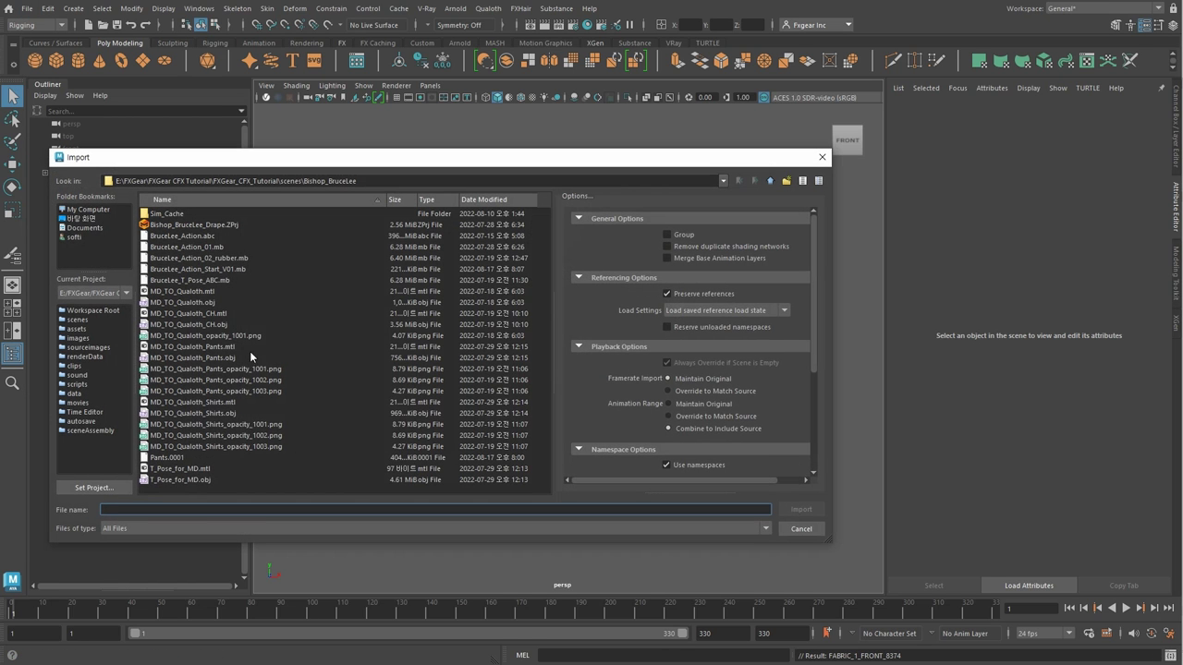
pyautogui.click(234, 412)
pyautogui.click(792, 509)
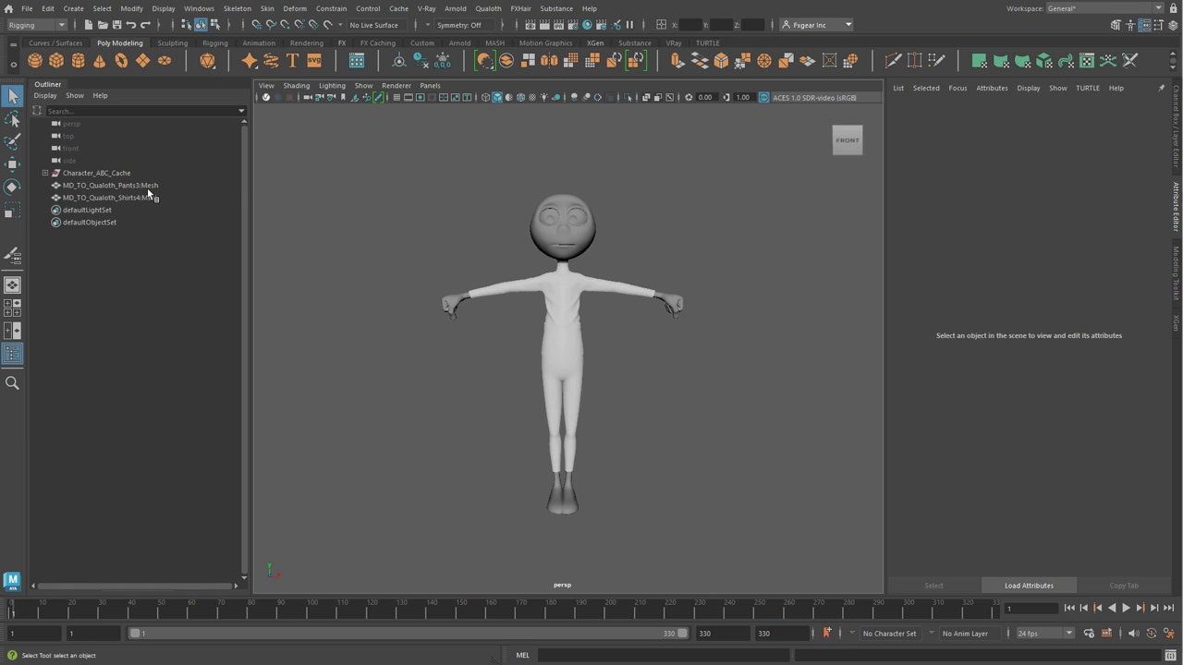
pyautogui.moveTo(147, 188); pyautogui.dragTo(145, 196)
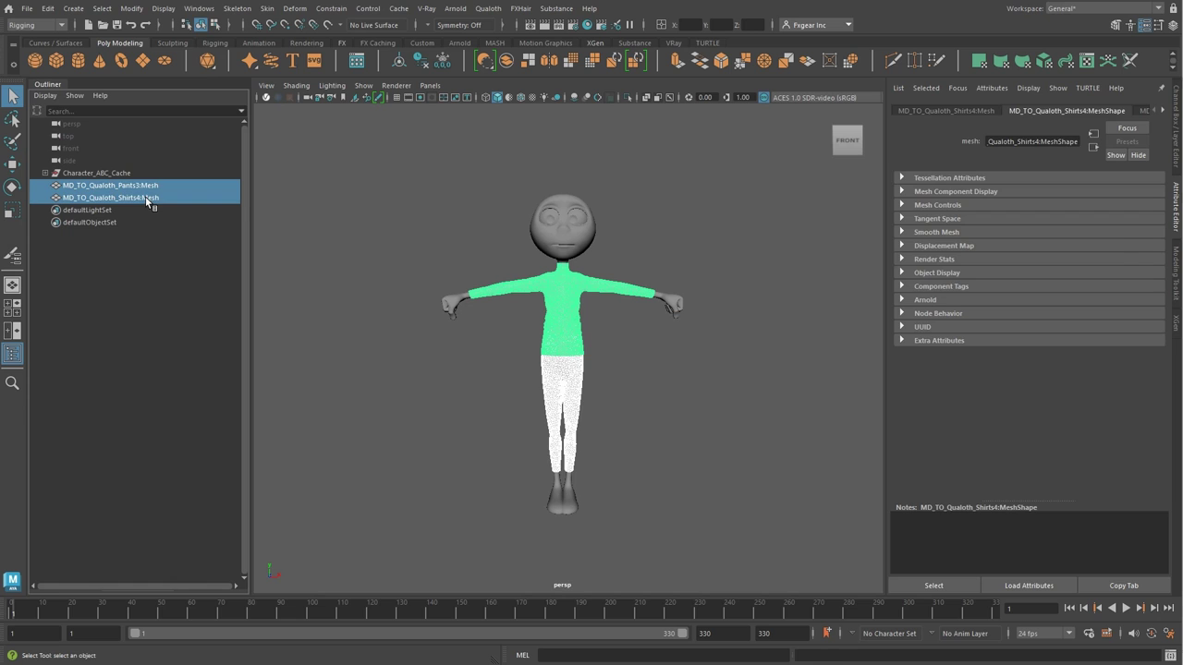
# Group the two meshes with Ctrl+G and name the group Input_Cloth_Mesh_GRP
pyautogui.hotkey('ctrl', 'g')
pyautogui.doubleClick(127, 184)
pyautogui.write('inp')
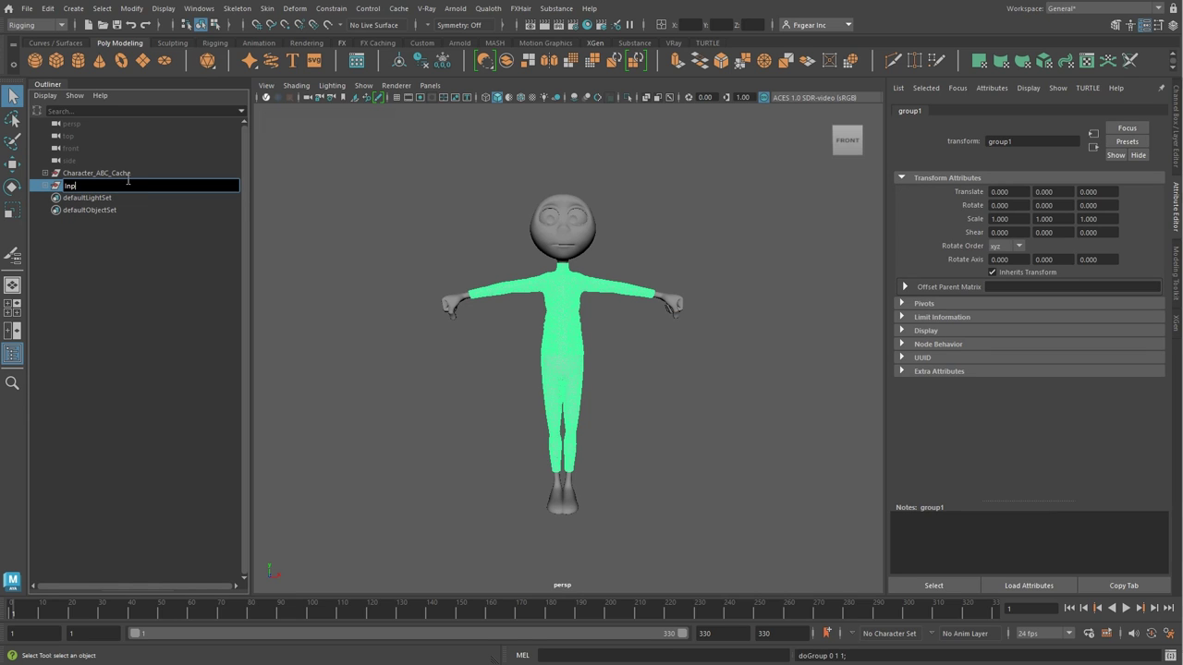
pyautogui.write('ut Cloth Mesh ')
pyautogui.write('GRP')
pyautogui.press('Return')
# Rename the meshes to MD_TO_Qualoth_Pants4 and MD_TO_Qualoth_Shirts5 in the Outliner
pyautogui.click(44, 185)
pyautogui.click(89, 197)
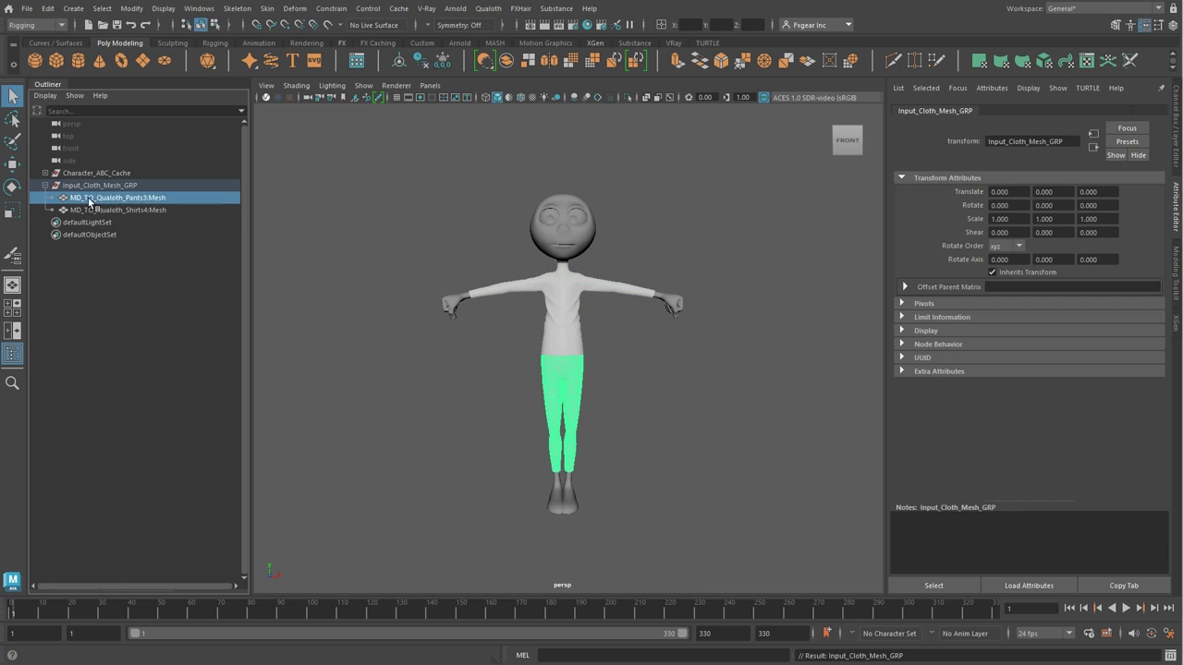
pyautogui.doubleClick(89, 198)
pyautogui.click(171, 198)
pyautogui.press('BackSpace')
pyautogui.press('BackSpace')
pyautogui.press('BackSpace')
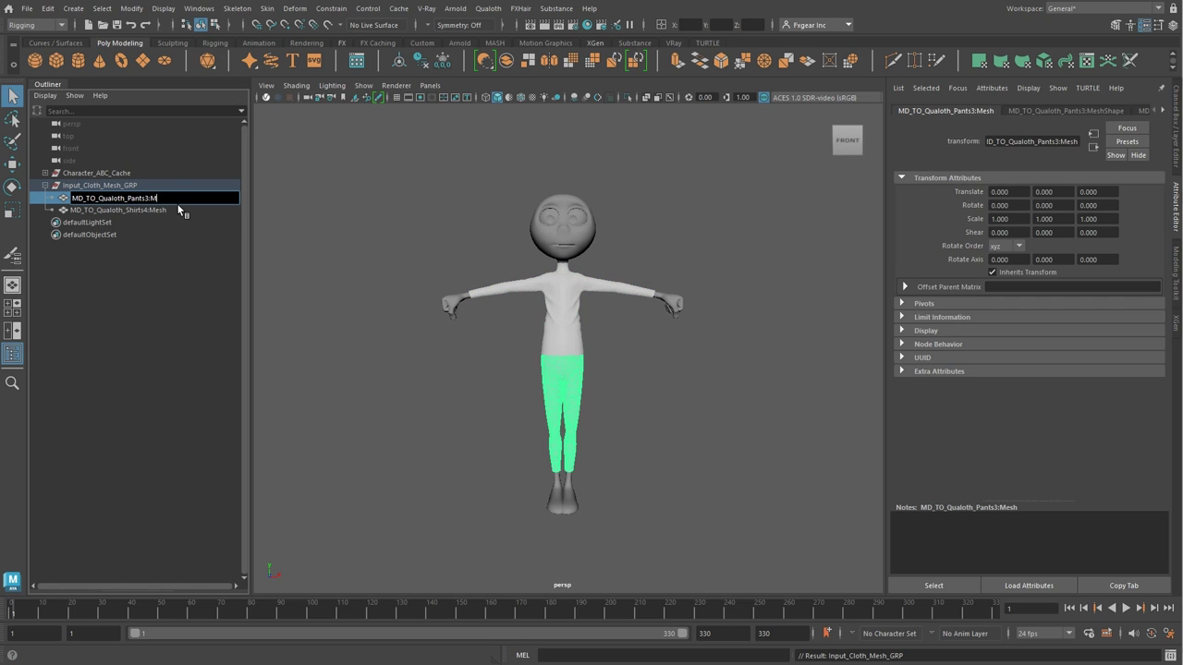
pyautogui.press('BackSpace')
pyautogui.press('BackSpace')
pyautogui.press('BackSpace')
pyautogui.press('Return')
pyautogui.doubleClick(178, 209)
pyautogui.click(171, 210)
pyautogui.press('BackSpace')
pyautogui.press('BackSpace')
pyautogui.press('BackSpace')
pyautogui.press('BackSpace')
pyautogui.press('BackSpace')
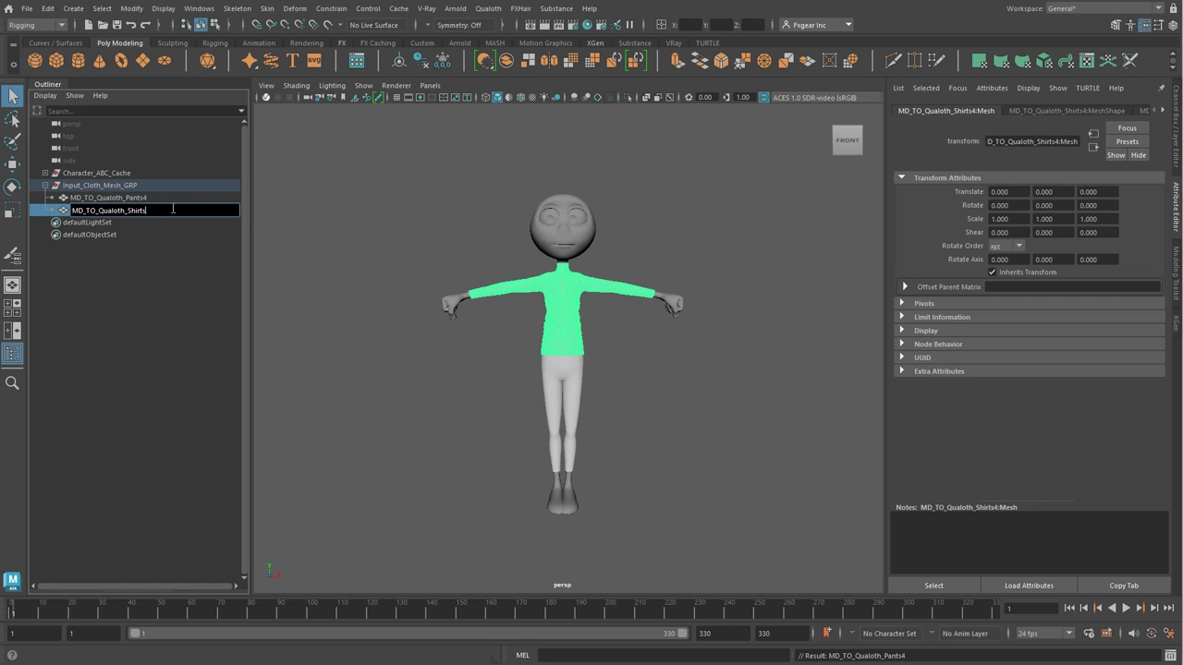
pyautogui.write('5')
pyautogui.press('Return')
# Select only the pants mesh for cloth creation
pyautogui.click(274, 234)
pyautogui.click(84, 200)
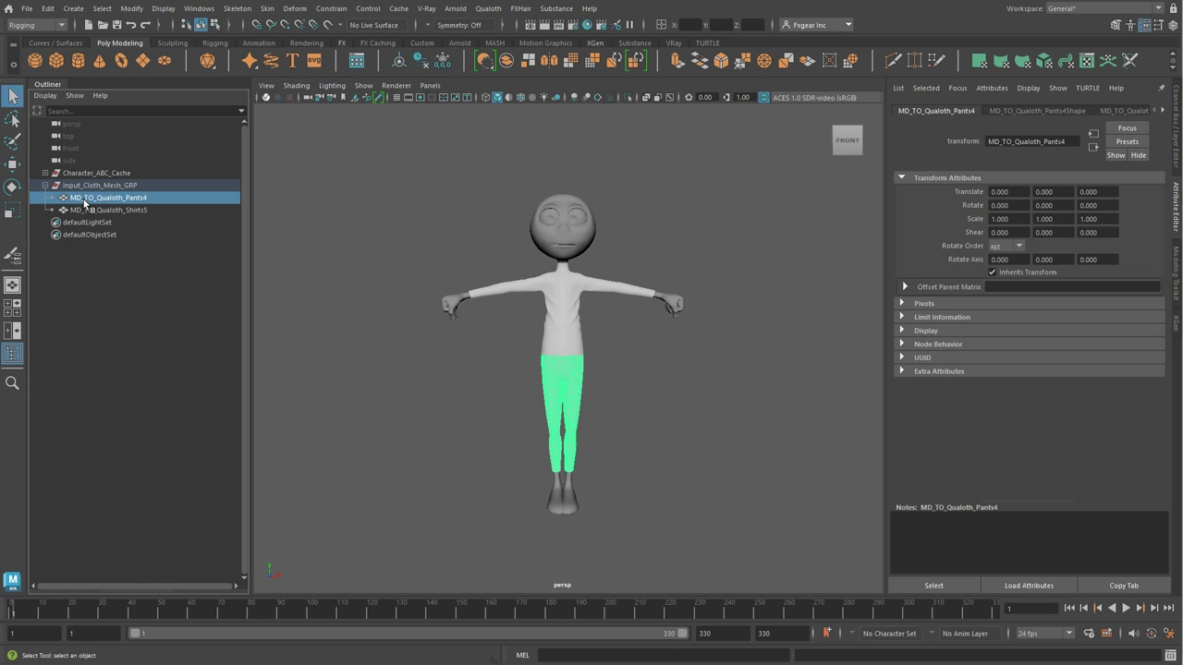
pyautogui.click(487, 8)
# Create Qualoth cloth from the pants, then repeat with G on the shirt for qlCloth2
pyautogui.click(508, 39)
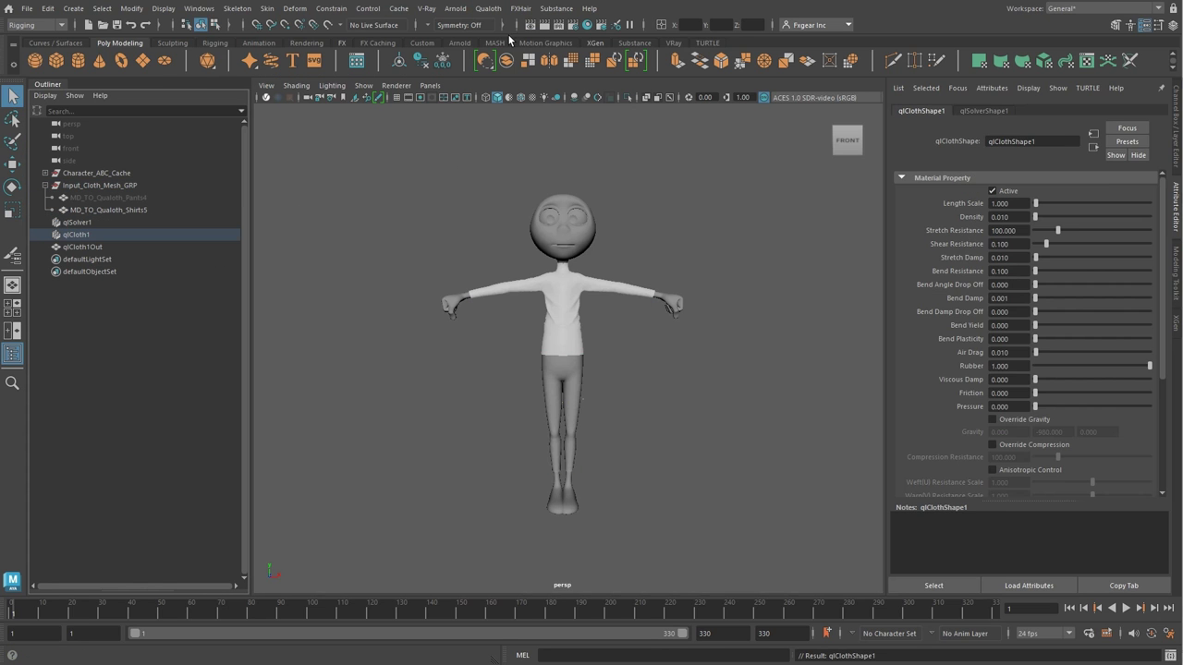
pyautogui.click(125, 207)
pyautogui.press('g')
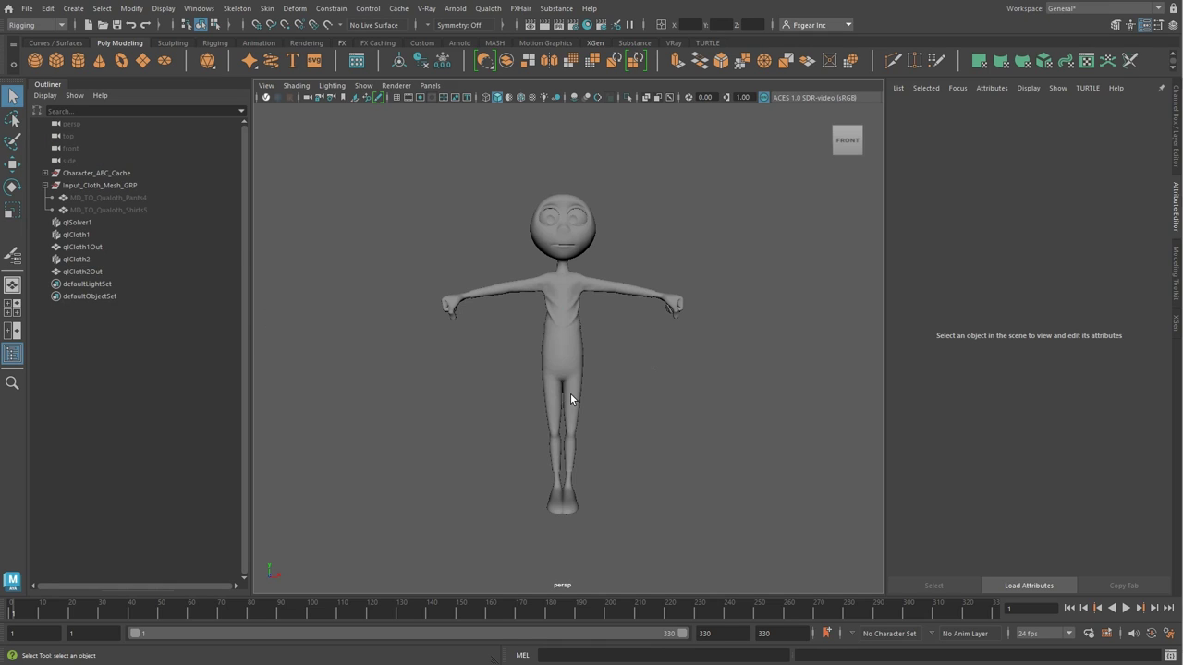
# In wireframe, select the pants' waist vertex loop plus the character body
pyautogui.click(570, 399)
pyautogui.press('4')
pyautogui.scroll(5, 580, 291)
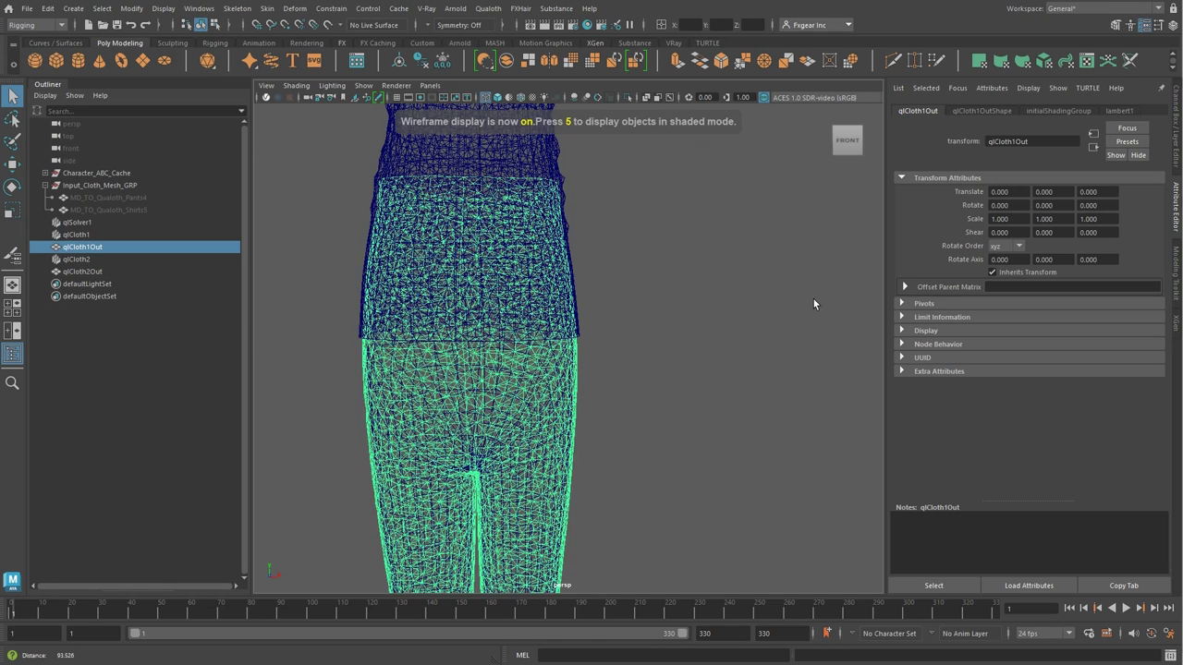
pyautogui.scroll(-3, 814, 304)
pyautogui.moveTo(727, 272); pyautogui.dragTo(679, 269, button='right')
pyautogui.doubleClick(557, 328)
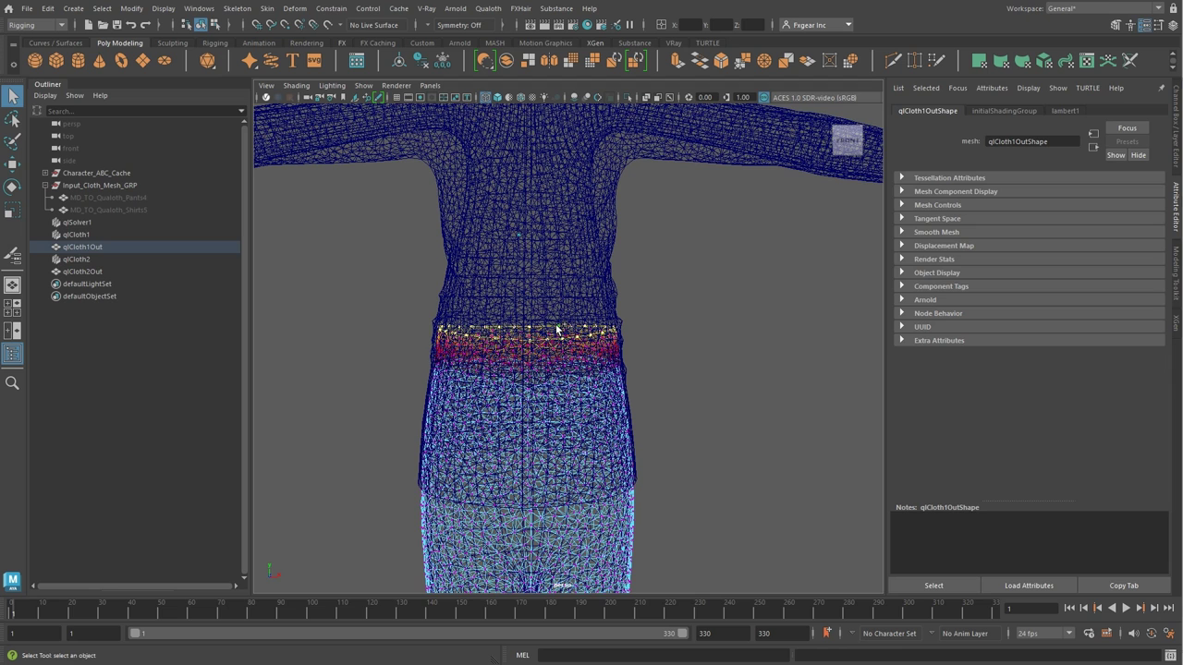
pyautogui.scroll(-4, 557, 328)
pyautogui.click(347, 231)
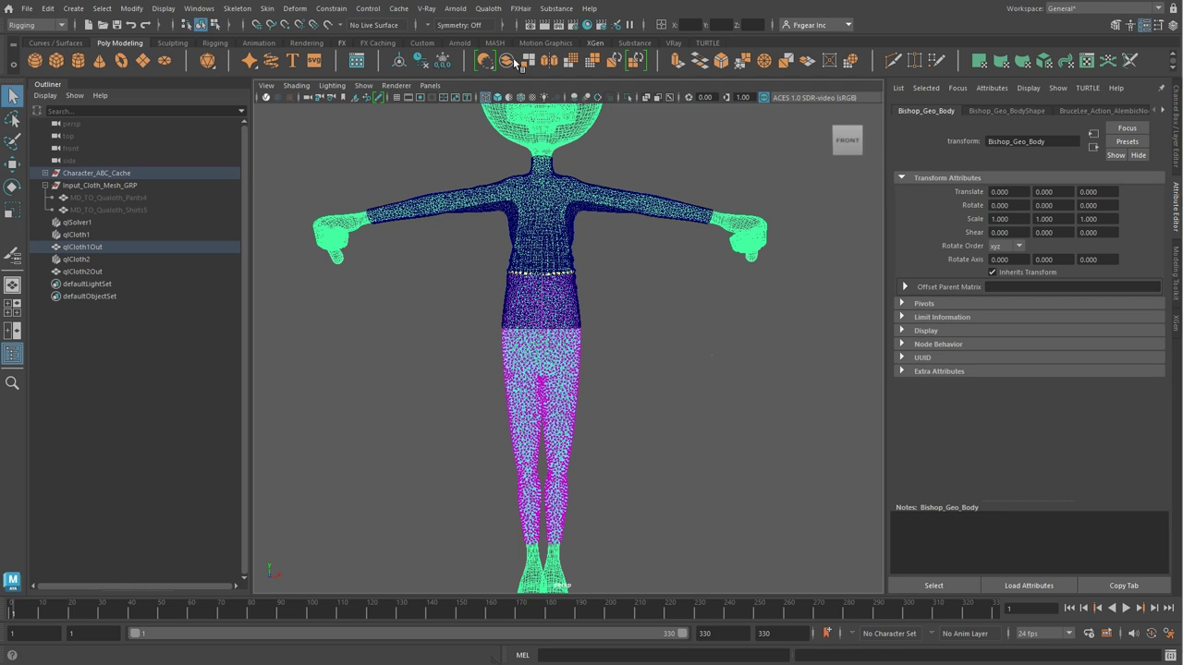
# Tear off the Qualoth Constraint menu and apply Attach Constraint to pin the waistband
pyautogui.click(488, 8)
pyautogui.moveTo(517, 162)
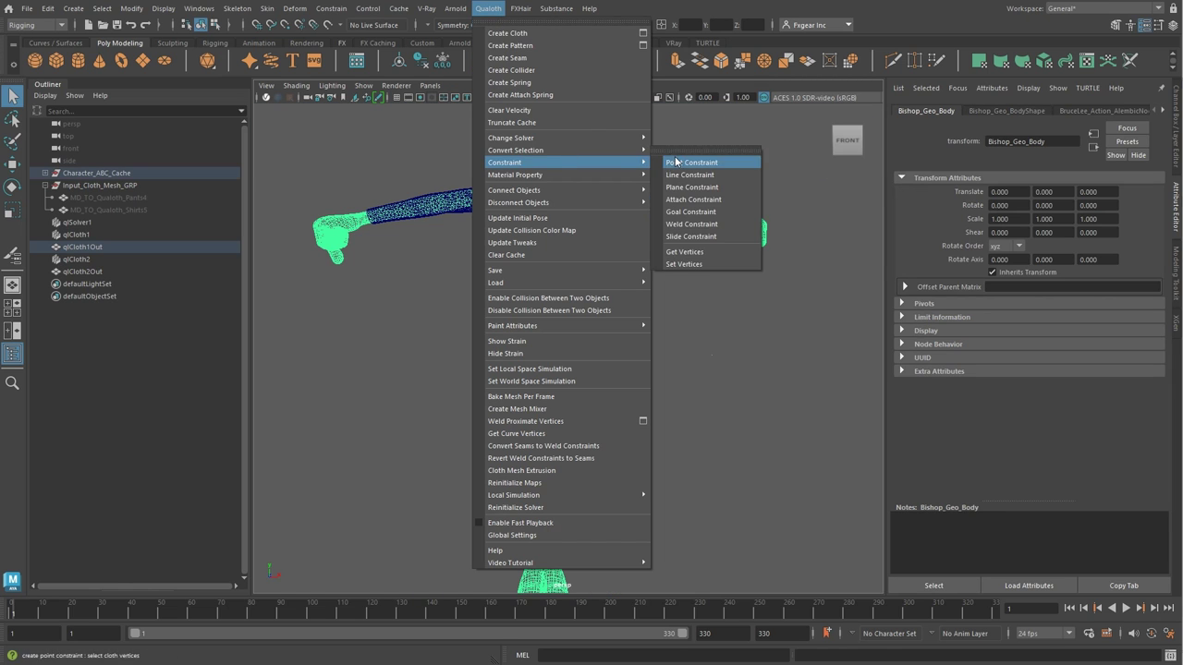
pyautogui.click(683, 150)
pyautogui.moveTo(694, 138); pyautogui.dragTo(778, 138)
pyautogui.click(783, 190)
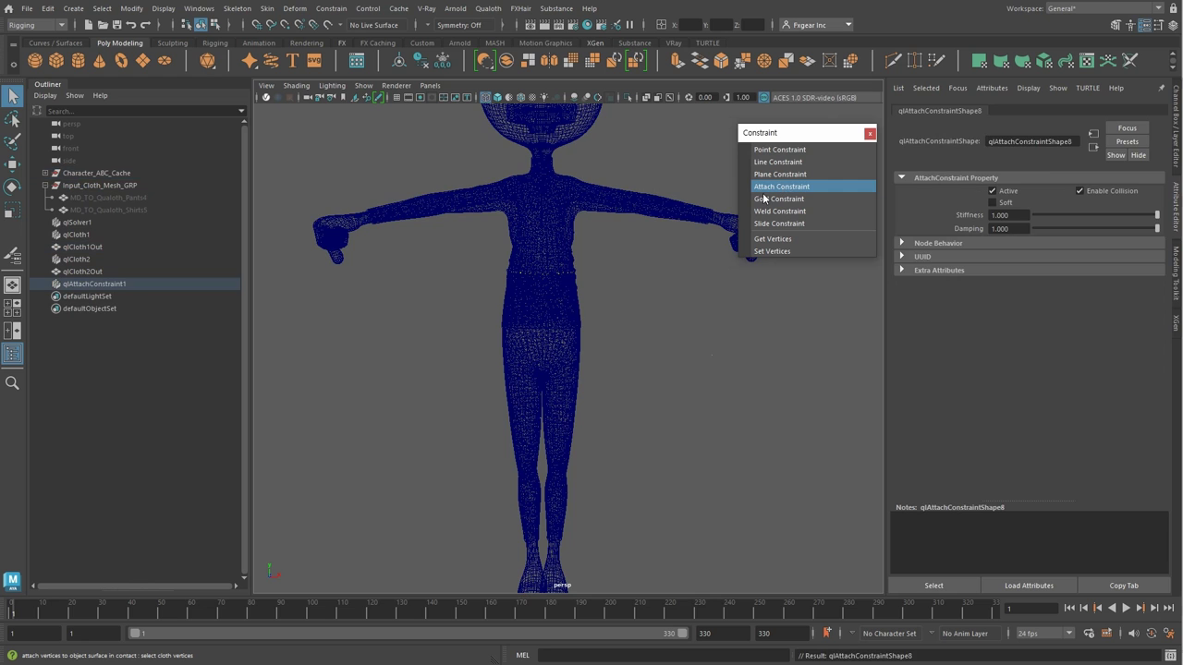
pyautogui.click(417, 354)
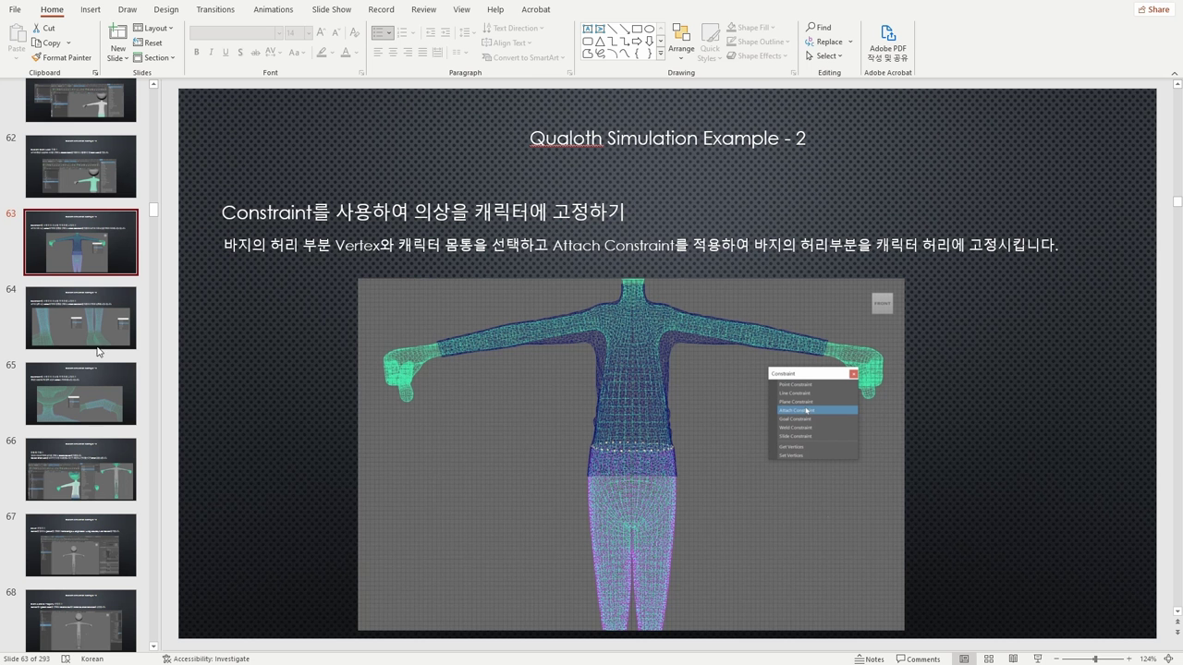
# Go to slides 64 and 65 on pinning the clothes to the character
pyautogui.click(93, 330)
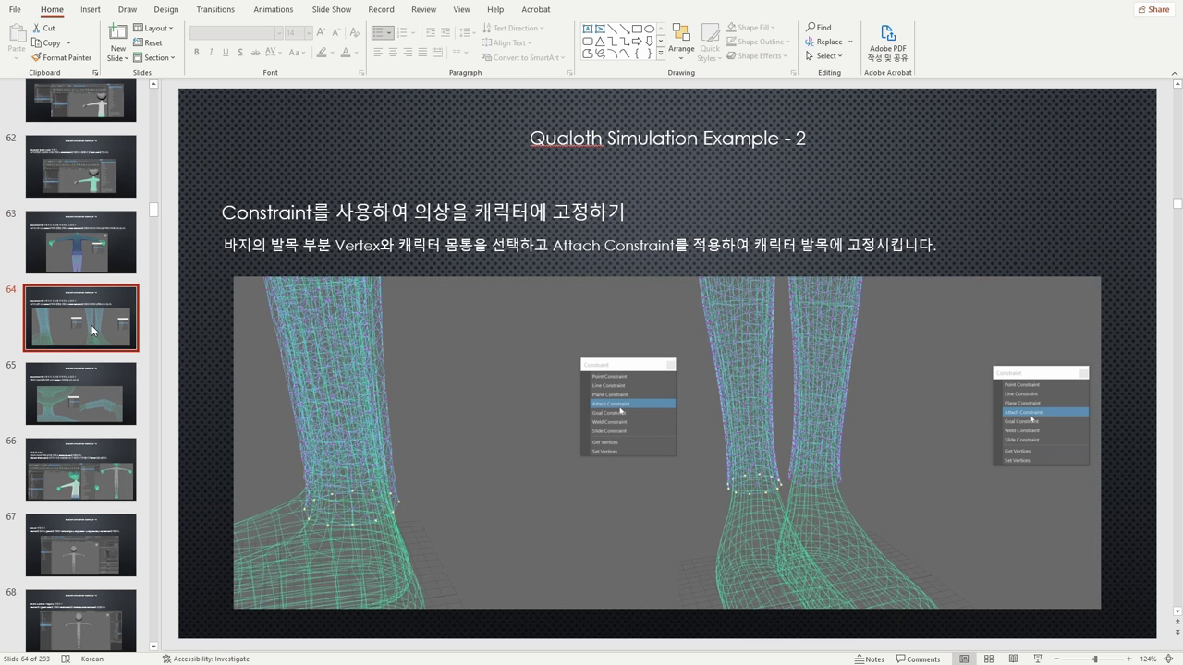
pyautogui.click(78, 389)
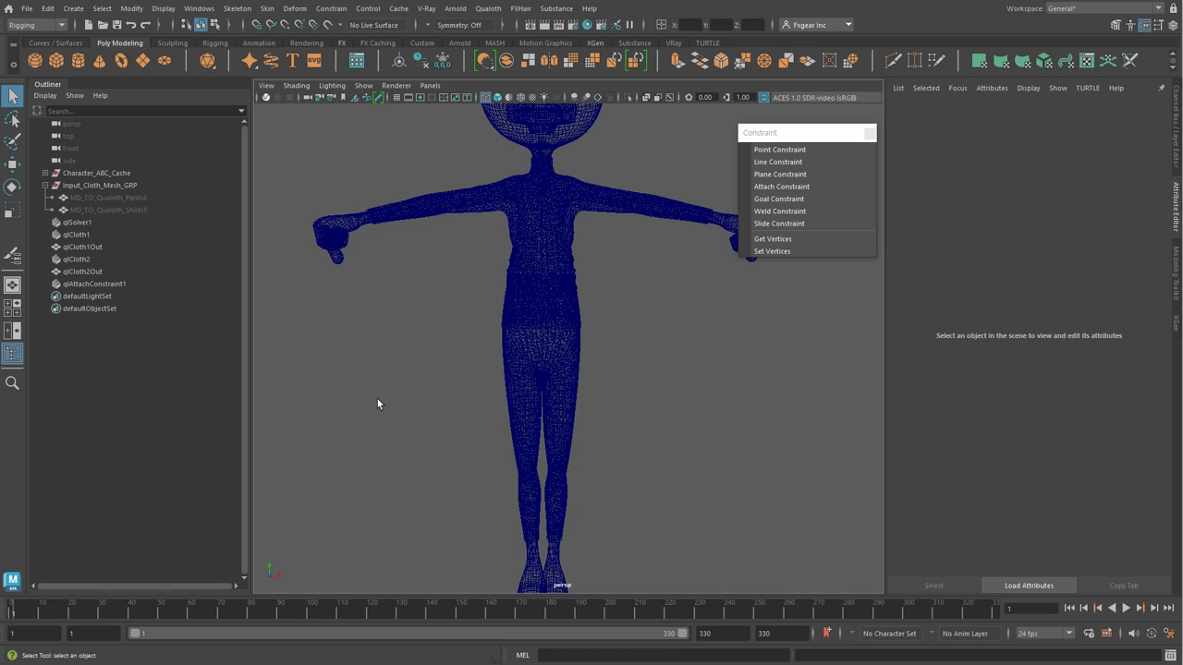
# Pin the first pant hem's vertices to the leg with an attach constraint
pyautogui.scroll(3, 530, 327)
pyautogui.scroll(3, 507, 335)
pyautogui.click(503, 367)
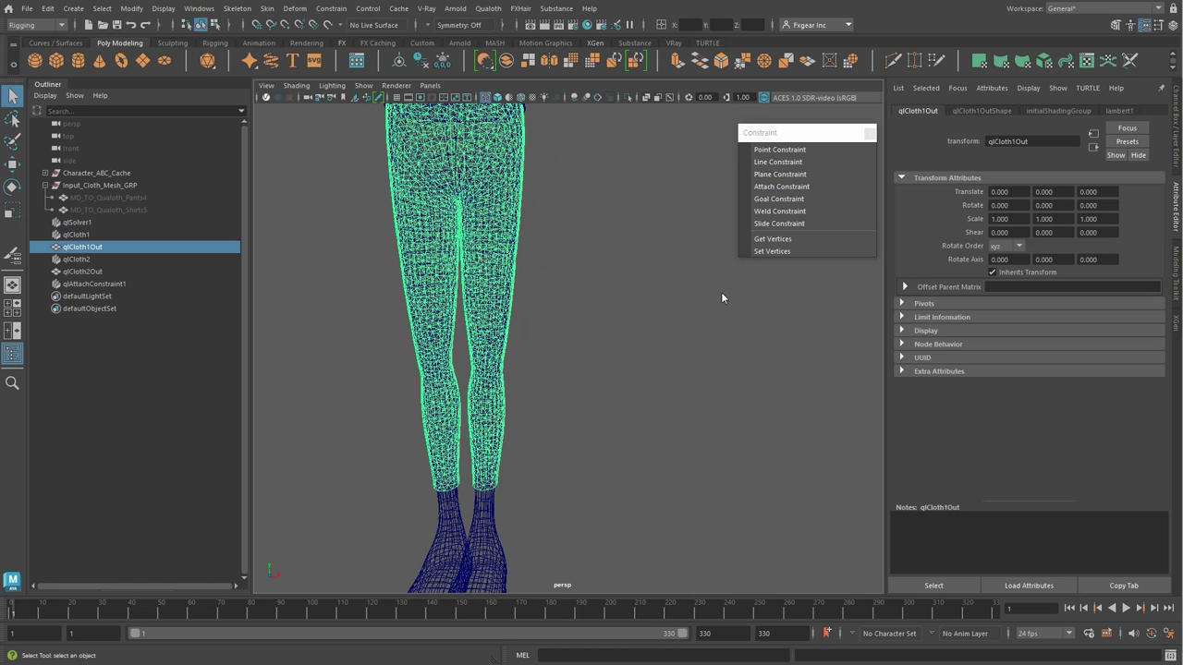
pyautogui.moveTo(720, 293); pyautogui.dragTo(695, 296, button='right')
pyautogui.scroll(3, 474, 375)
pyautogui.scroll(3, 422, 366)
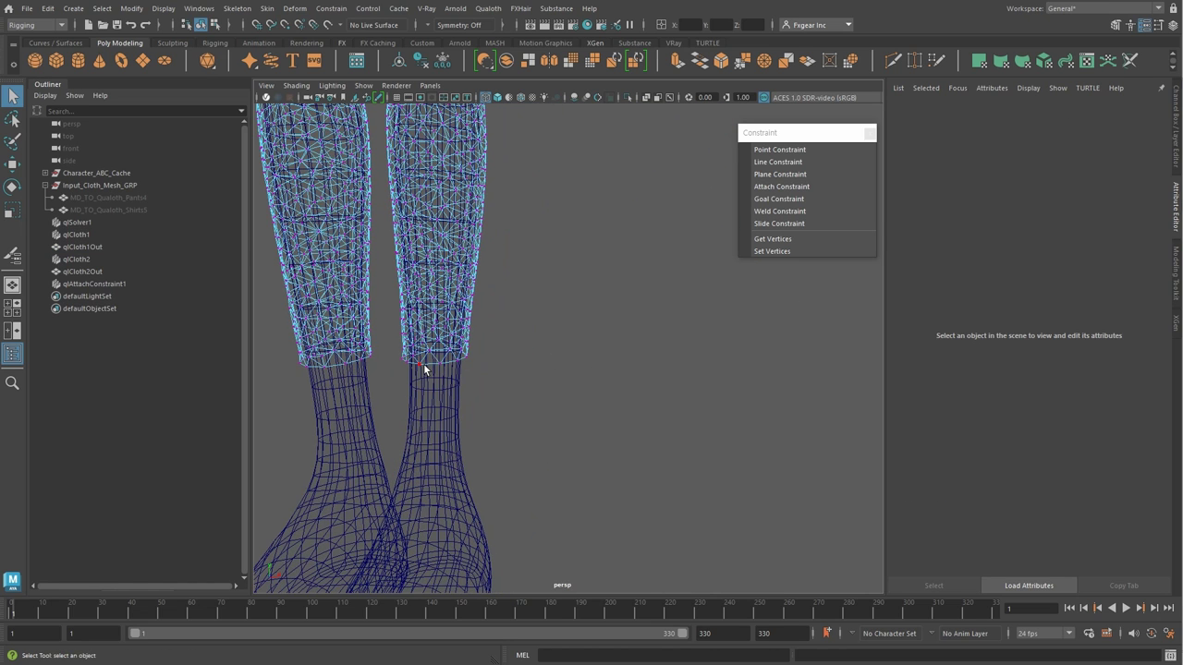
pyautogui.keyDown('shift'); pyautogui.click(459, 411); pyautogui.keyUp('shift')
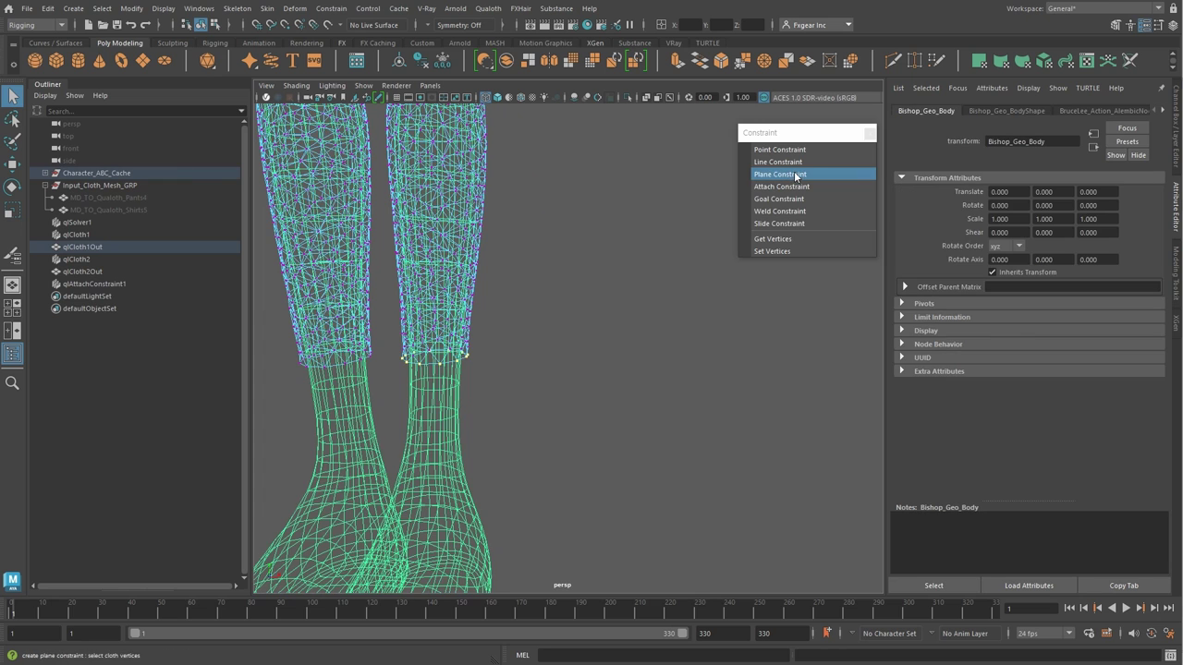
pyautogui.click(780, 186)
# Pin the other pant hem's vertices to the leg with an attach constraint
pyautogui.click(366, 351)
pyautogui.rightClick(586, 342)
pyautogui.click(527, 351)
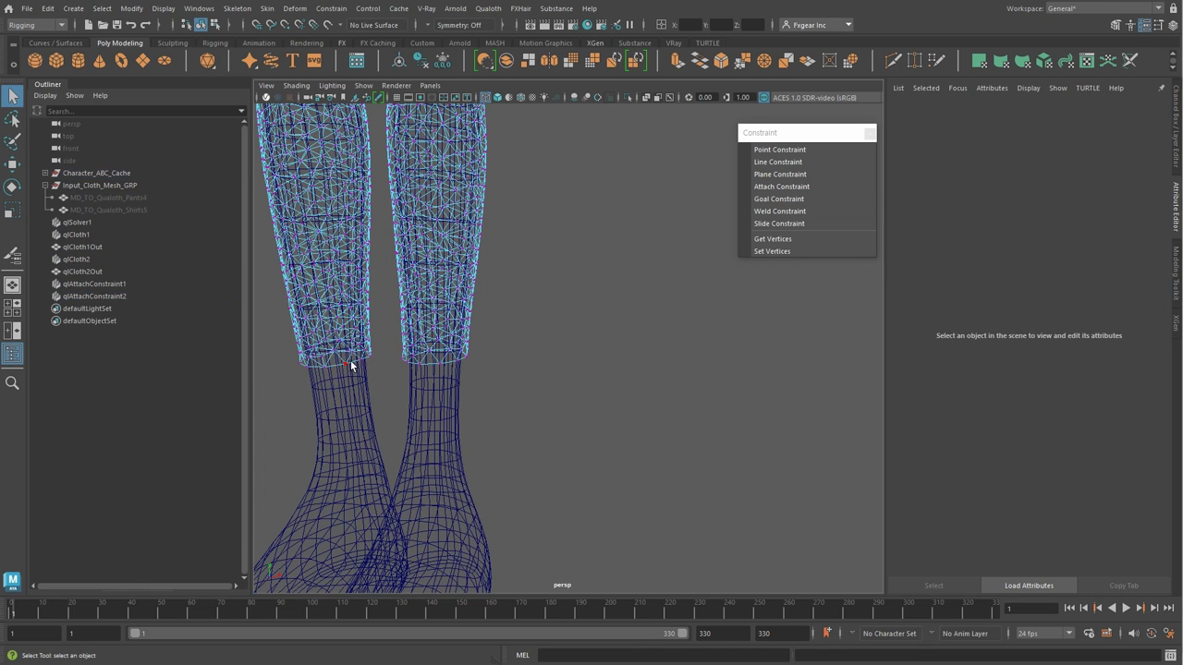
pyautogui.moveTo(294, 346); pyautogui.dragTo(375, 369)
pyautogui.keyDown('shift'); pyautogui.click(348, 409); pyautogui.keyUp('shift')
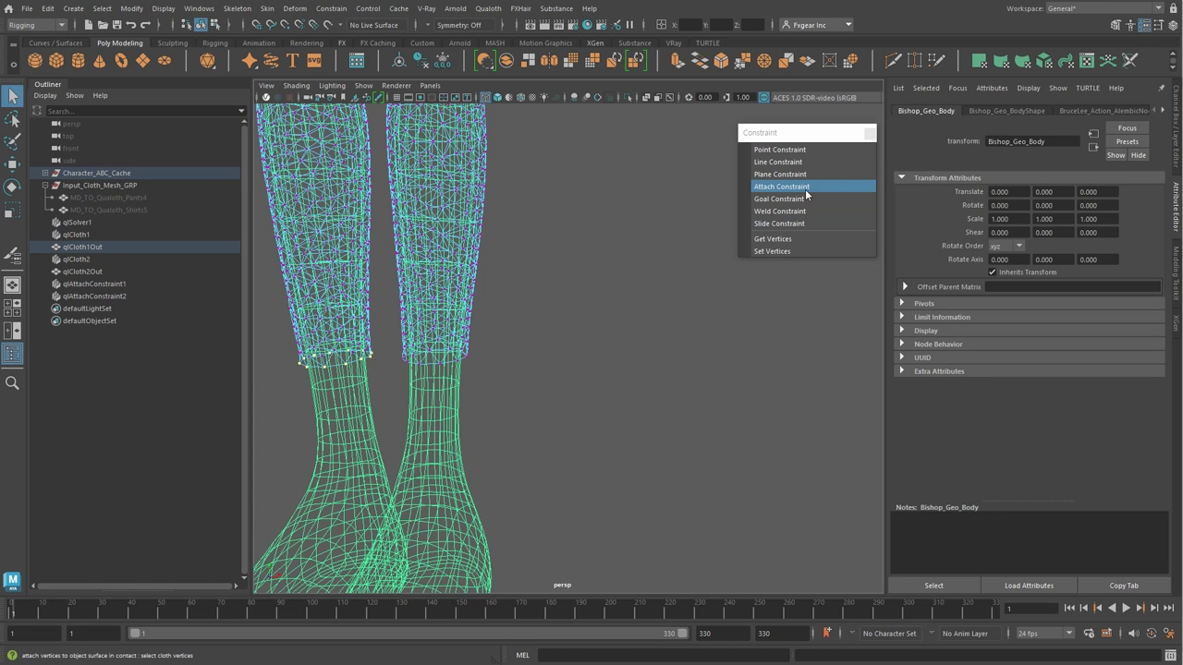
pyautogui.click(781, 186)
# Pin one shirt sleeve cuff to the wrist, repeating the attach constraint with G
pyautogui.scroll(-5, 579, 299)
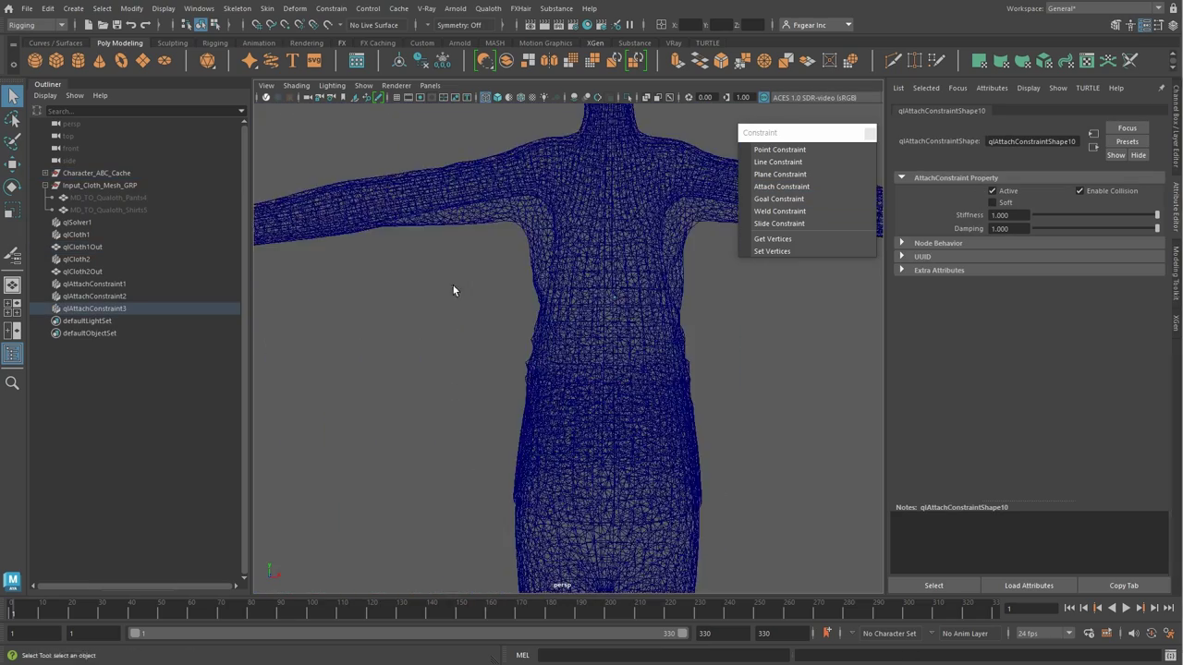
pyautogui.scroll(5, 452, 292)
pyautogui.click(436, 328)
pyautogui.scroll(-3, 449, 462)
pyautogui.moveTo(469, 434); pyautogui.dragTo(446, 431, button='right')
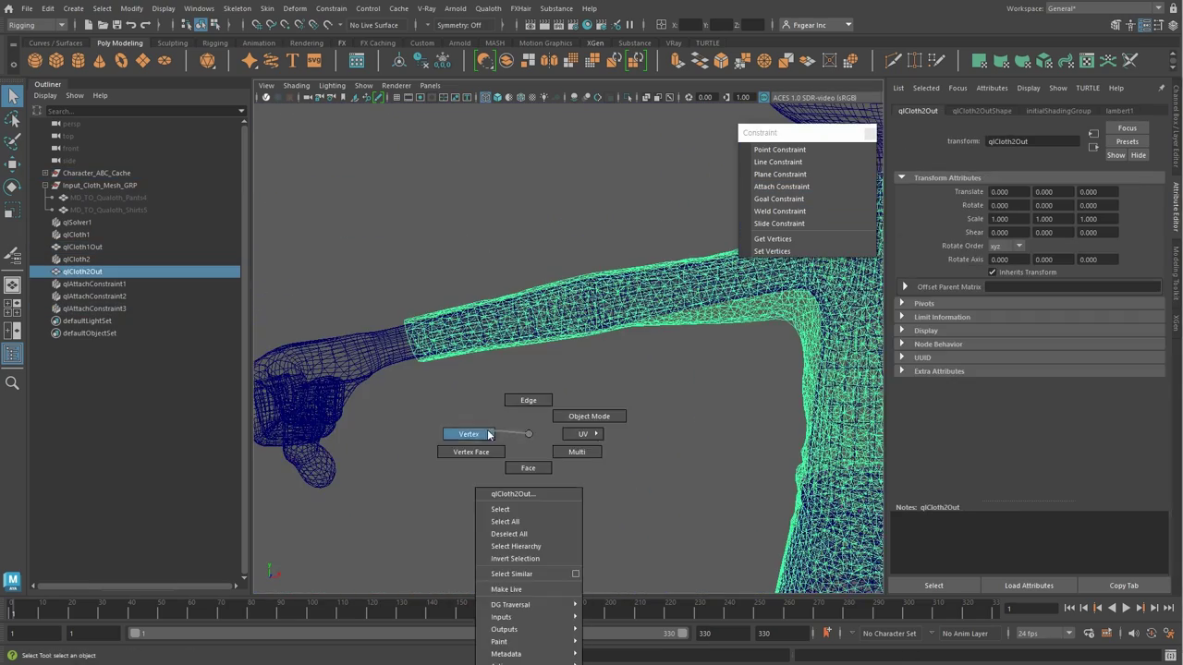
pyautogui.scroll(3, 390, 392)
pyautogui.keyDown('shift'); pyautogui.click(381, 391); pyautogui.keyUp('shift')
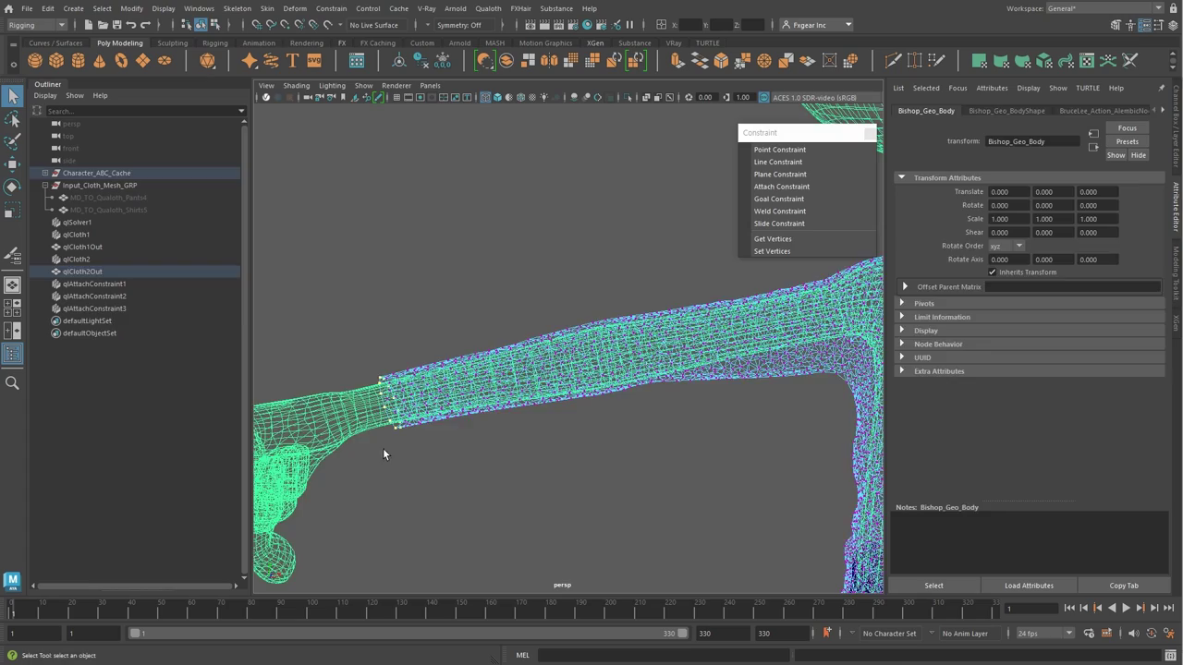
pyautogui.press('g')
# Pin the other sleeve cuff's vertices to the hand with an attach constraint
pyautogui.scroll(-3, 453, 396)
pyautogui.scroll(3, 585, 405)
pyautogui.click(585, 405)
pyautogui.moveTo(699, 413); pyautogui.dragTo(674, 413, button='right')
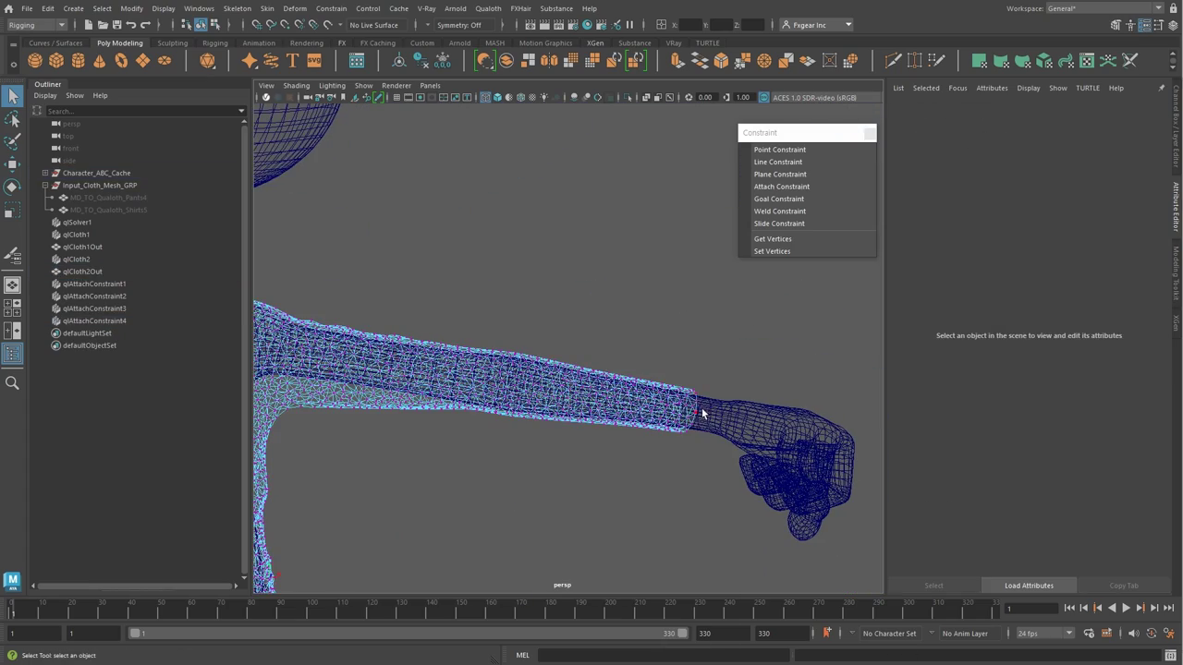
pyautogui.moveTo(675, 384); pyautogui.dragTo(704, 434)
pyautogui.keyDown('shift'); pyautogui.click(724, 413); pyautogui.keyUp('shift')
pyautogui.press('g')
# Pin the ring of shirt collar vertices to the neck with an attach constraint
pyautogui.scroll(-3, 656, 393)
pyautogui.scroll(3, 681, 333)
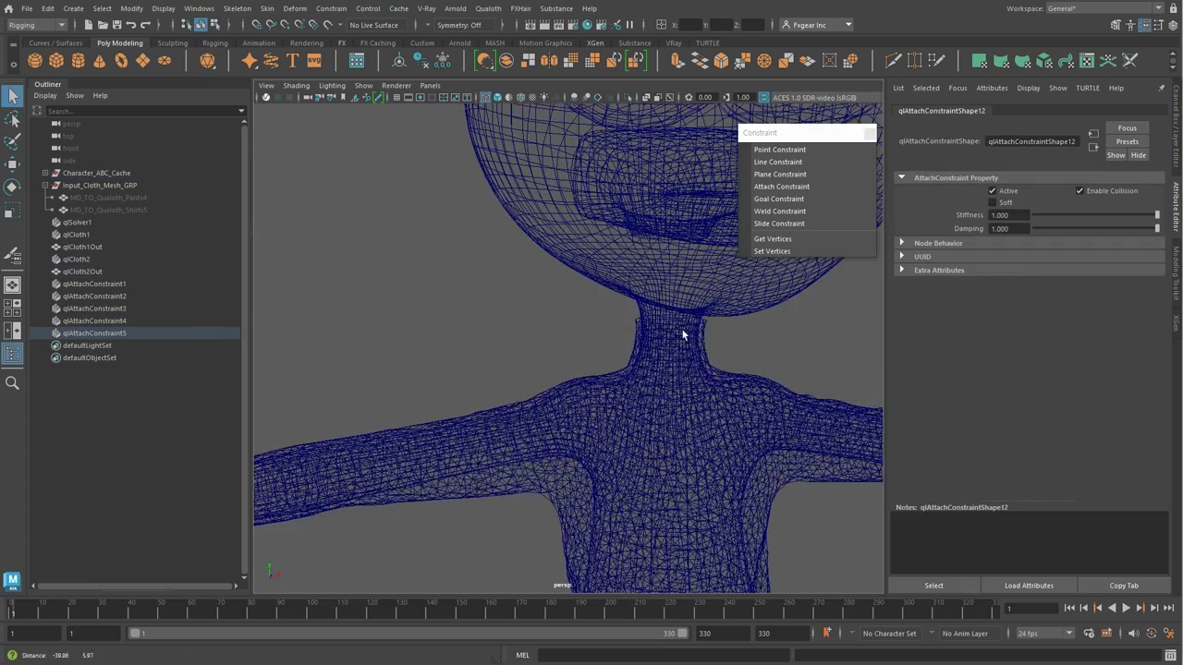
pyautogui.click(681, 333)
pyautogui.moveTo(522, 294); pyautogui.dragTo(494, 294, button='right')
pyautogui.scroll(3, 495, 337)
pyautogui.scroll(2, 490, 212)
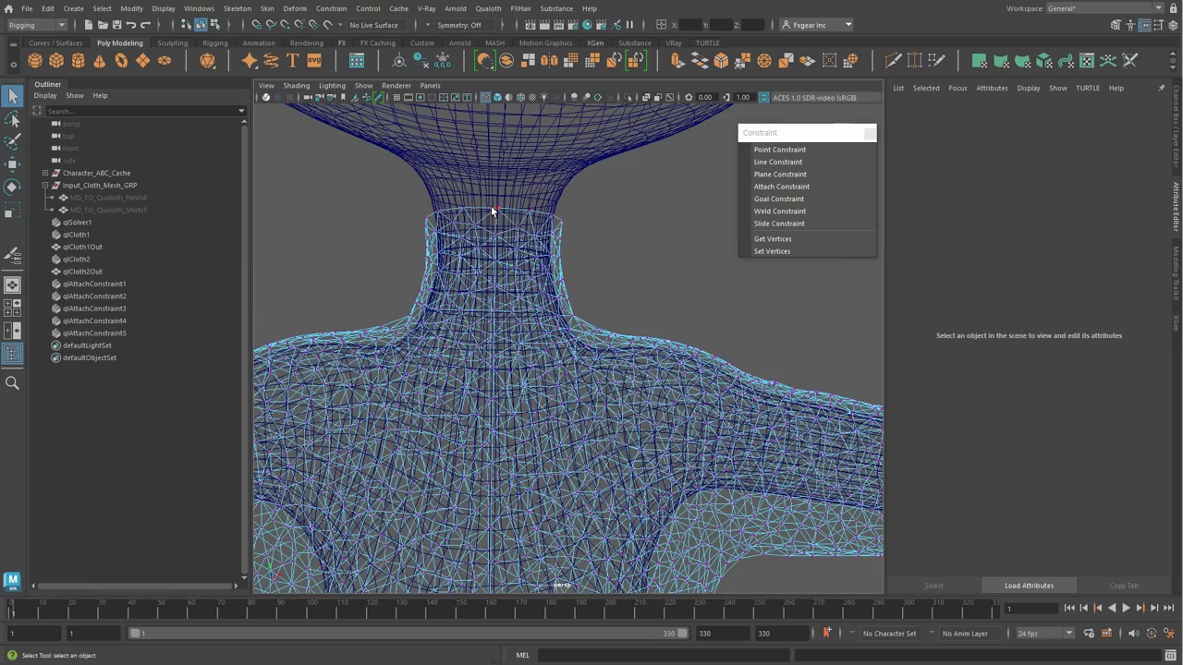
pyautogui.moveTo(420, 250); pyautogui.dragTo(566, 205)
pyautogui.keyDown('shift'); pyautogui.click(552, 188); pyautogui.keyUp('shift')
pyautogui.press('g')
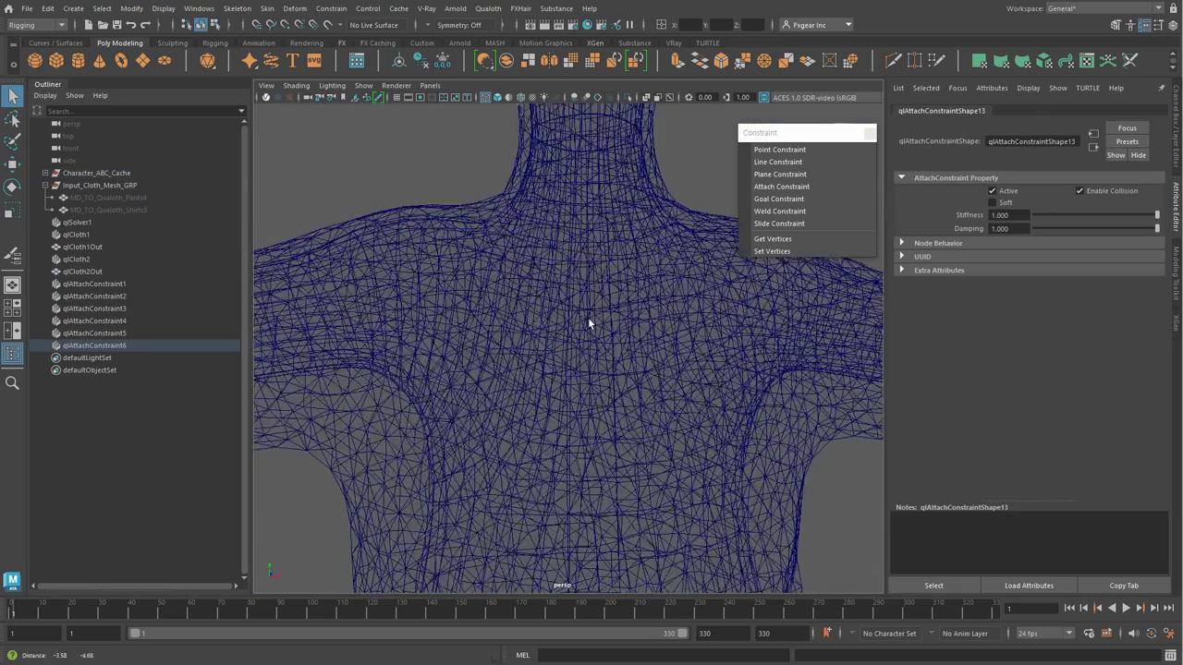
pyautogui.scroll(-3, 587, 317)
pyautogui.scroll(-2, 551, 314)
pyautogui.keyDown('alt'); pyautogui.moveTo(551, 314); pyautogui.dragTo(549, 298); pyautogui.keyUp('alt')
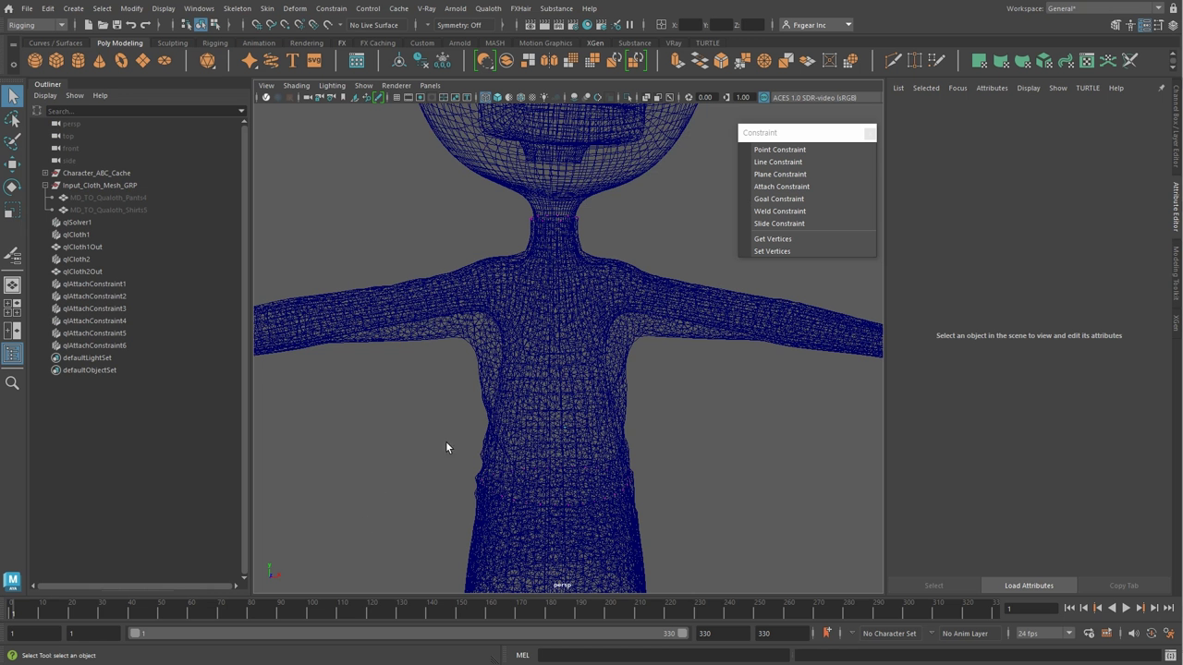
# Return to shaded view and make Bishop_Geo_Body a Qualoth collider
pyautogui.scroll(-5, 439, 284)
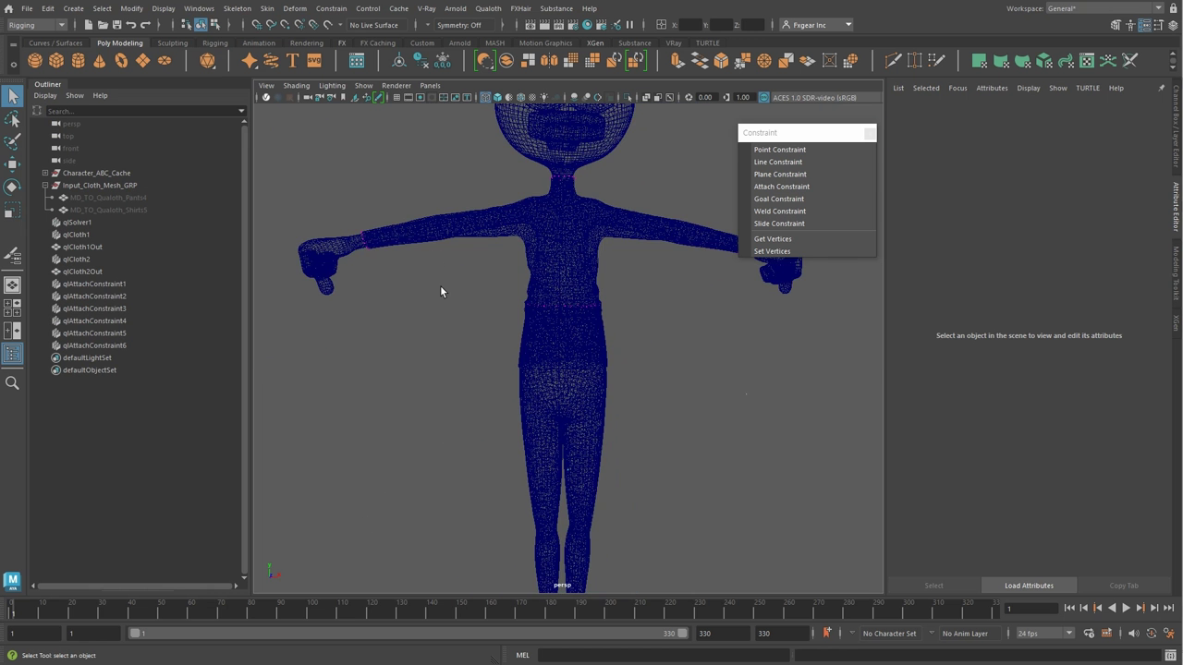
pyautogui.press('5')
pyautogui.click(540, 266)
pyautogui.click(346, 250)
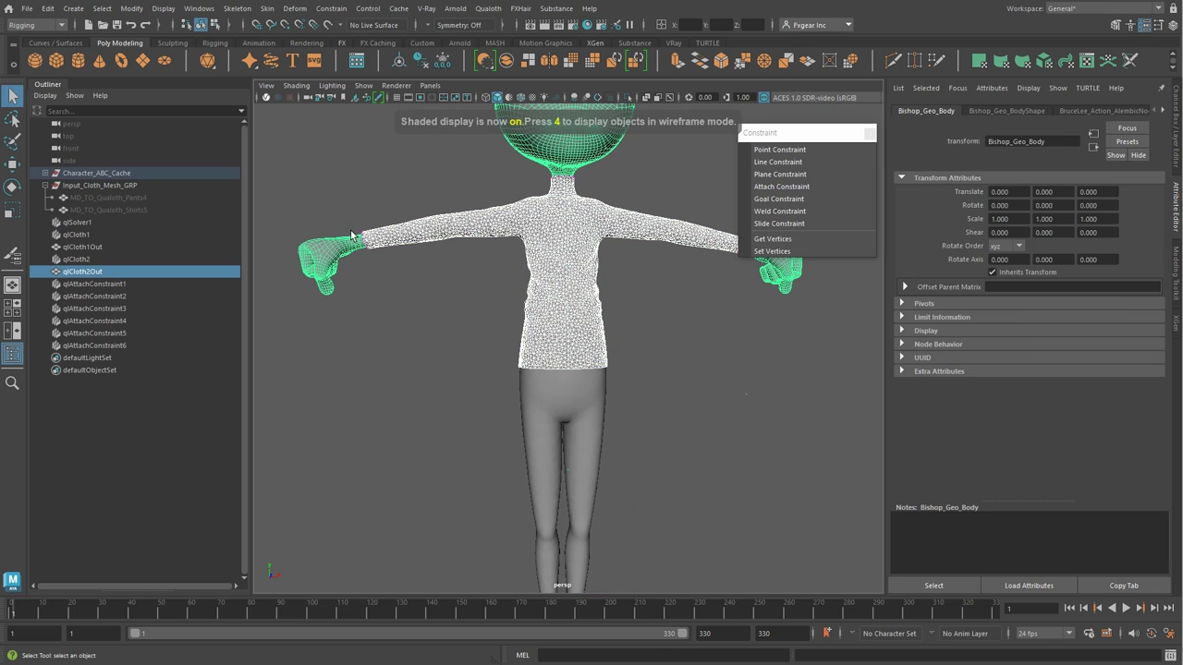
pyautogui.click(488, 9)
pyautogui.click(504, 69)
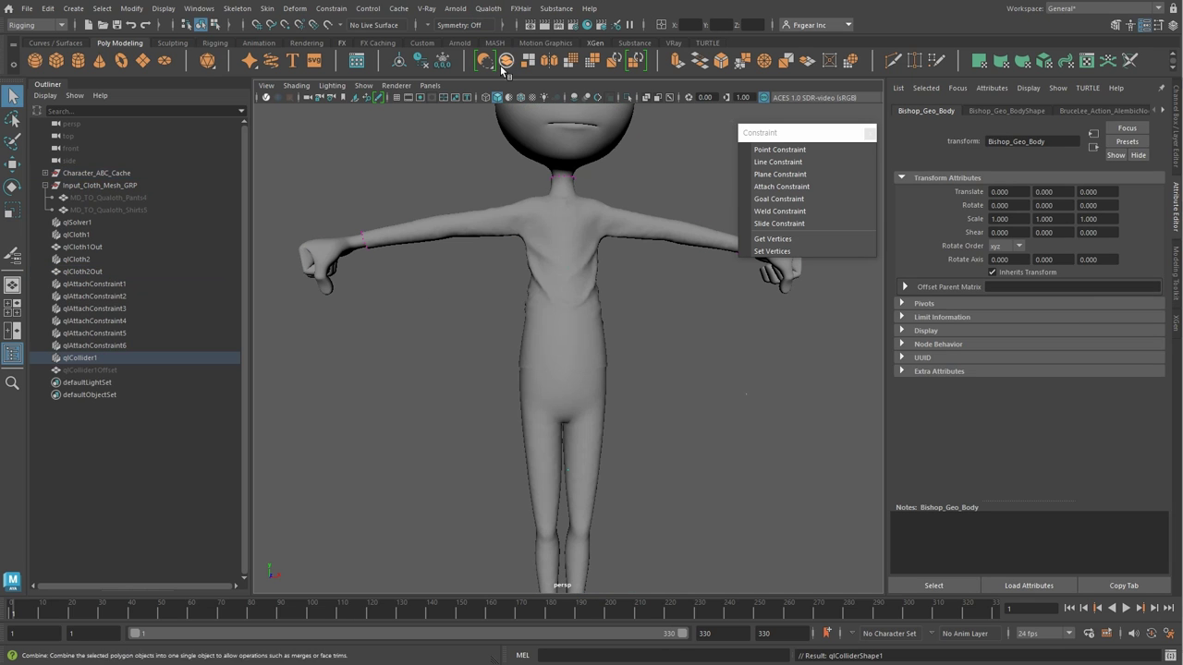
# Show the qlCollider1Offset mesh and lower the collider Offset from 0.300 to 0.1
pyautogui.click(122, 370)
pyautogui.press('h')
pyautogui.scroll(3, 420, 274)
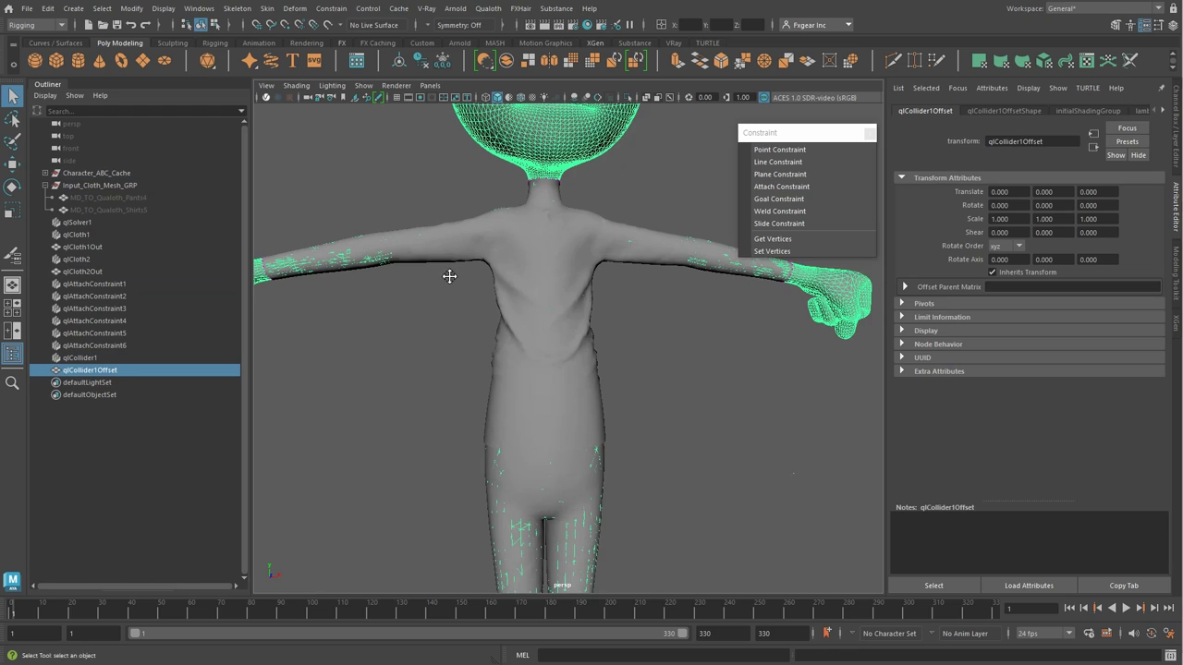
pyautogui.scroll(2, 449, 275)
pyautogui.click(79, 358)
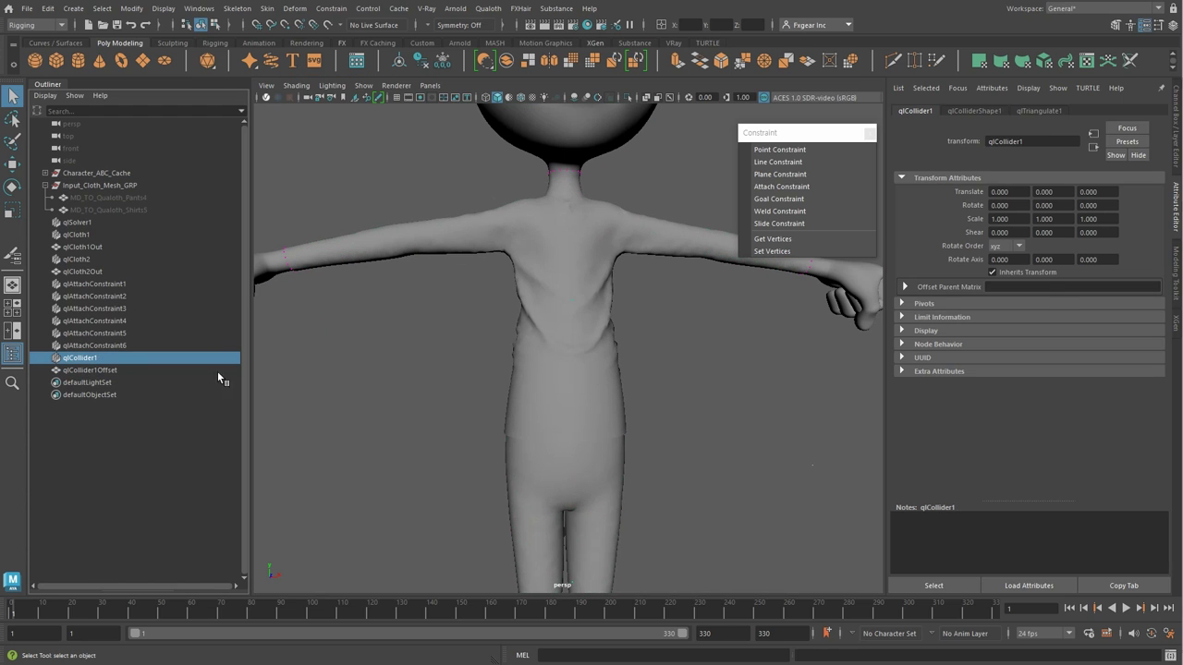
pyautogui.click(991, 111)
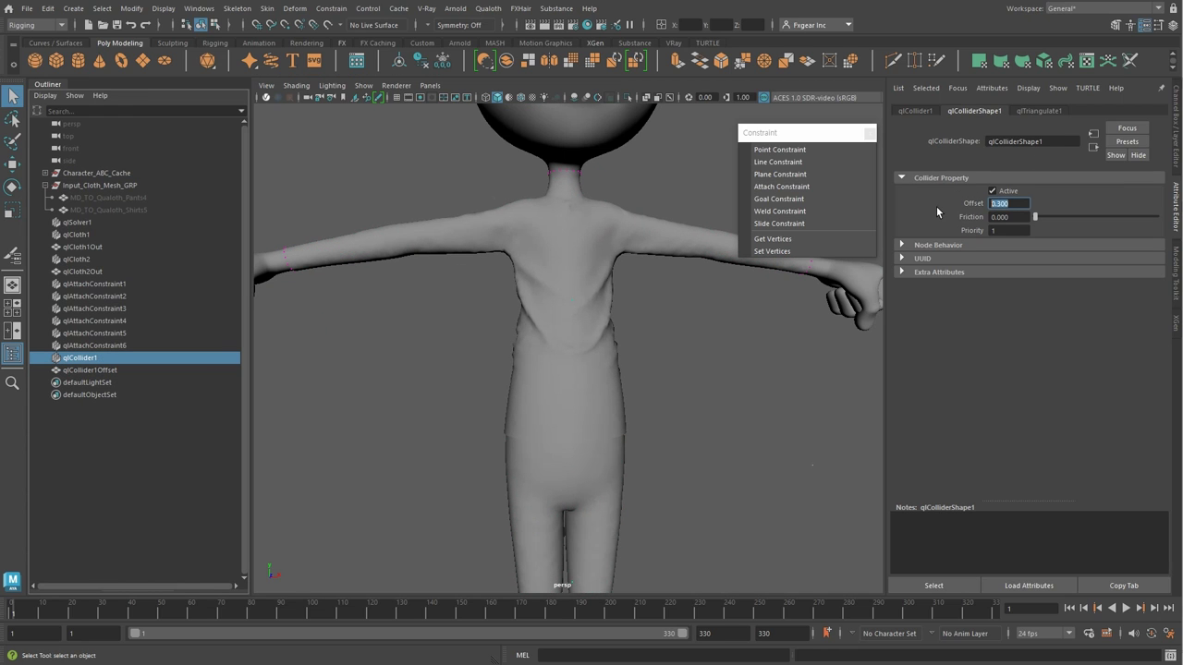
pyautogui.write('0.1')
pyautogui.press('Return')
pyautogui.click(109, 371)
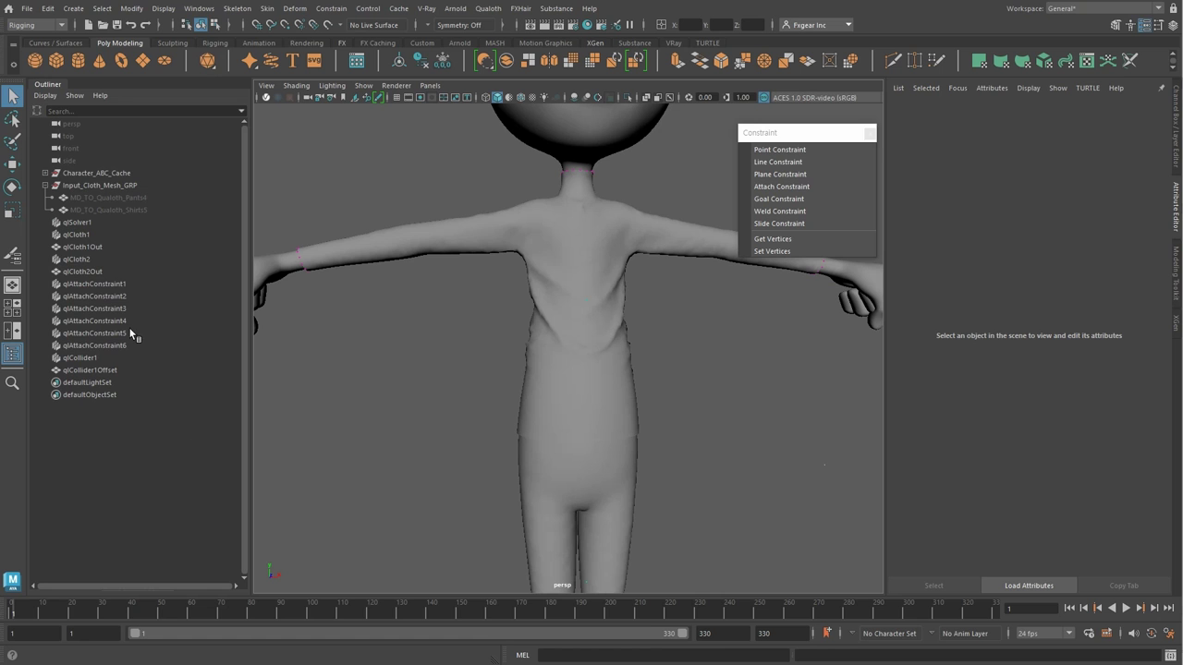
# Group all Qualoth nodes from qlSolver1 through qlCollider1Offset into Qualoth_GRP
pyautogui.click(77, 223)
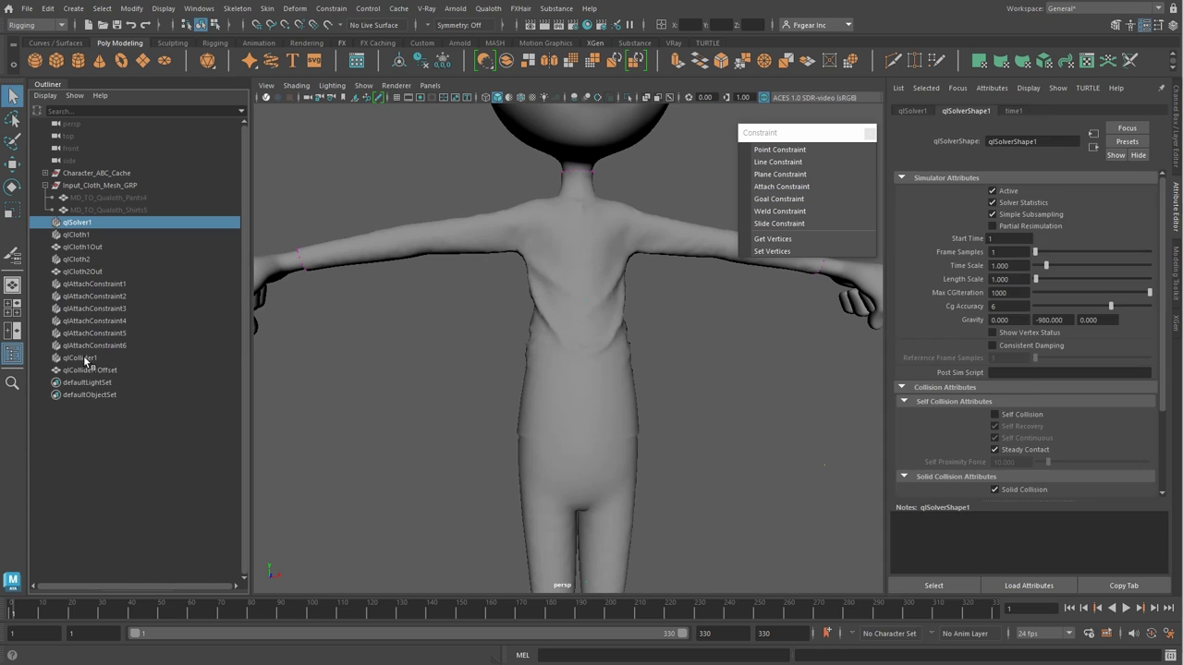
pyautogui.keyDown('shift'); pyautogui.click(90, 371); pyautogui.keyUp('shift')
pyautogui.hotkey('ctrl', 'g')
pyautogui.doubleClick(90, 222)
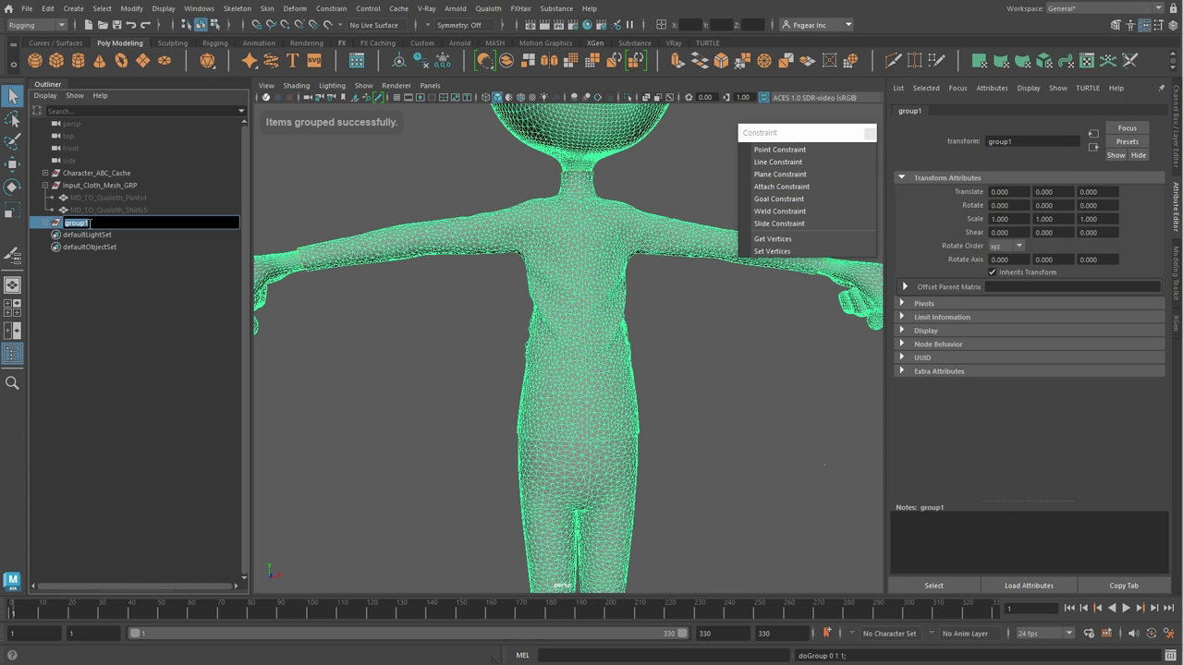
pyautogui.write('Qualoth_GRP')
pyautogui.press('Return')
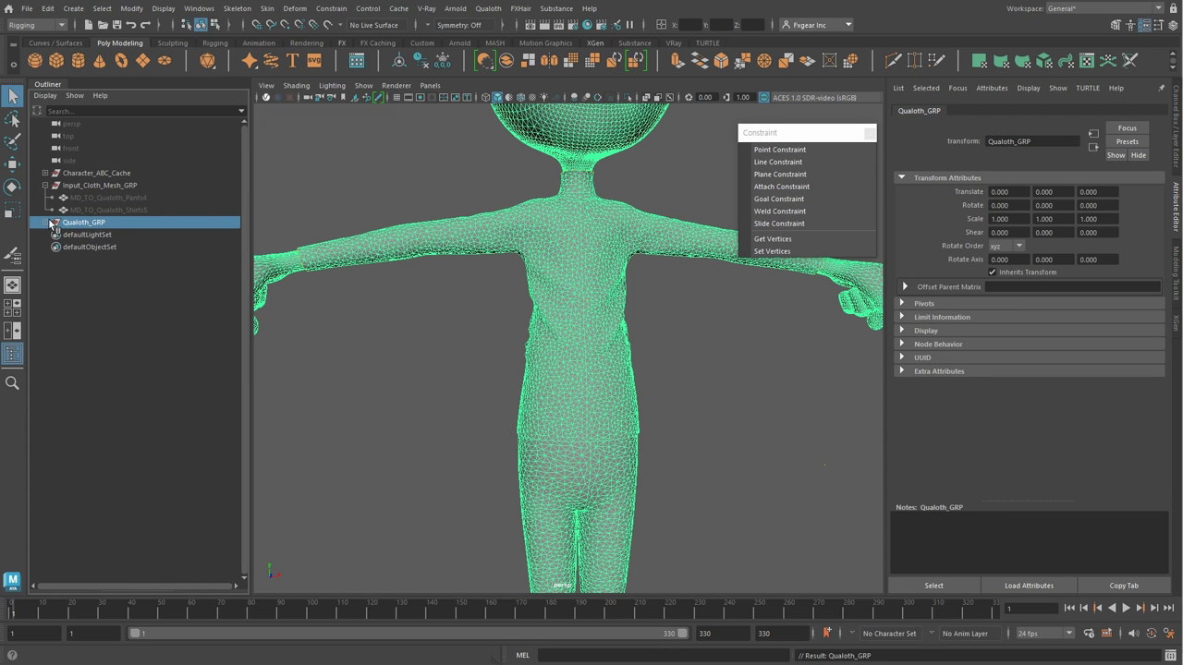
# Group the two cloth nodes as 'Cloth' and the two cloth output meshes as 'Cloth_Mesh'
pyautogui.click(45, 222)
pyautogui.click(96, 248)
pyautogui.keyDown('ctrl'); pyautogui.click(90, 272); pyautogui.keyUp('ctrl')
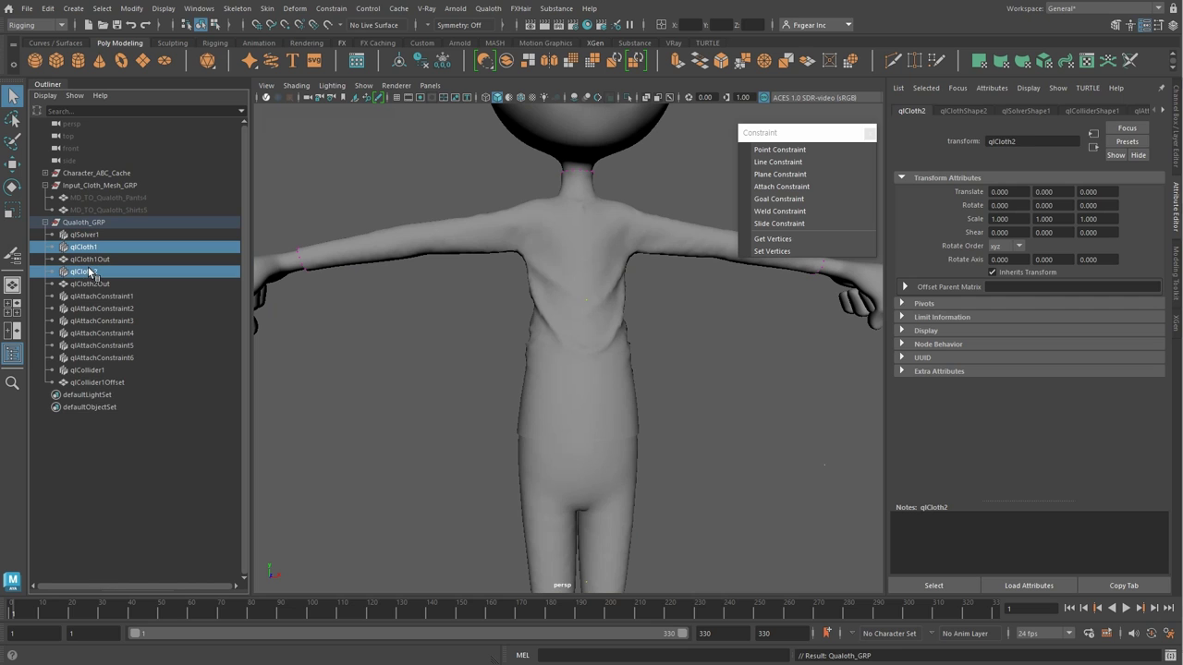
pyautogui.hotkey('ctrl', 'g')
pyautogui.doubleClick(90, 370)
pyautogui.write('C')
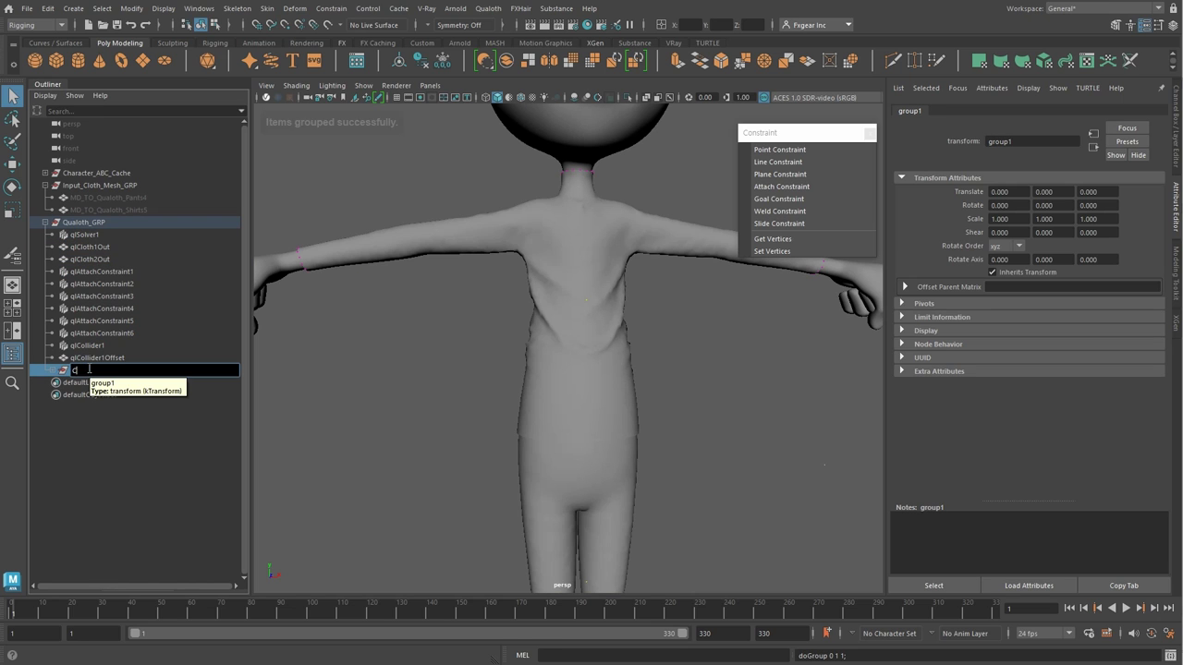
pyautogui.write('loth_')
pyautogui.press('Return')
pyautogui.click(91, 258)
pyautogui.keyDown('ctrl'); pyautogui.click(96, 246); pyautogui.keyUp('ctrl')
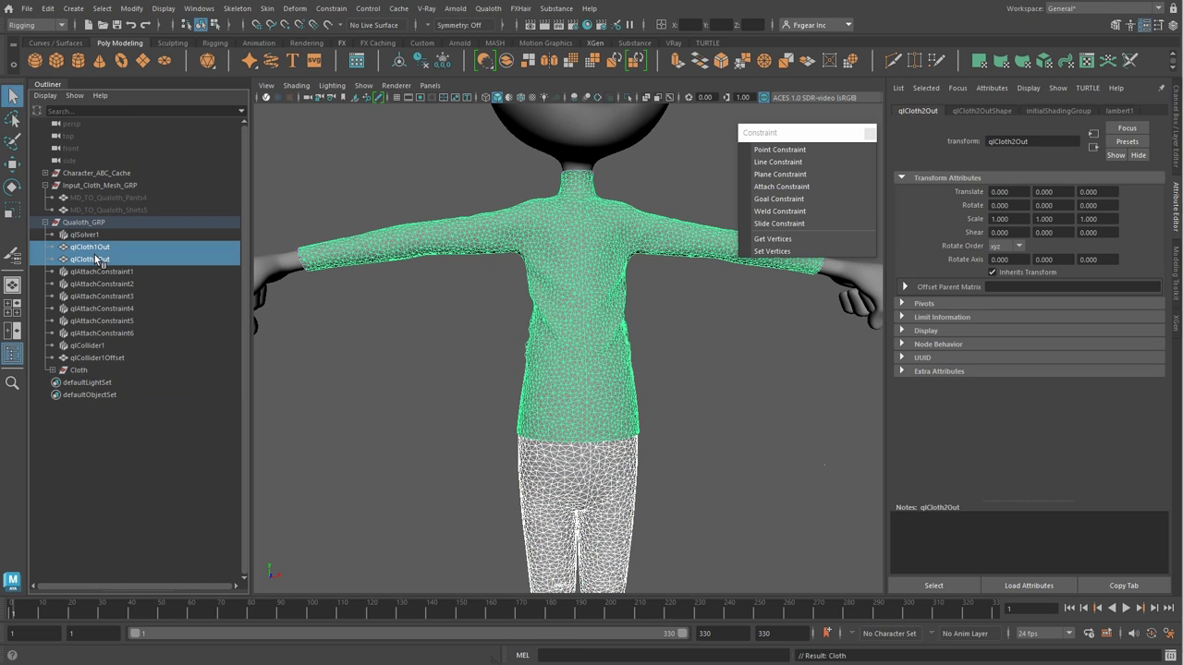
pyautogui.hotkey('ctrl', 'g')
pyautogui.doubleClick(83, 358)
pyautogui.write('Cloth_Mesh')
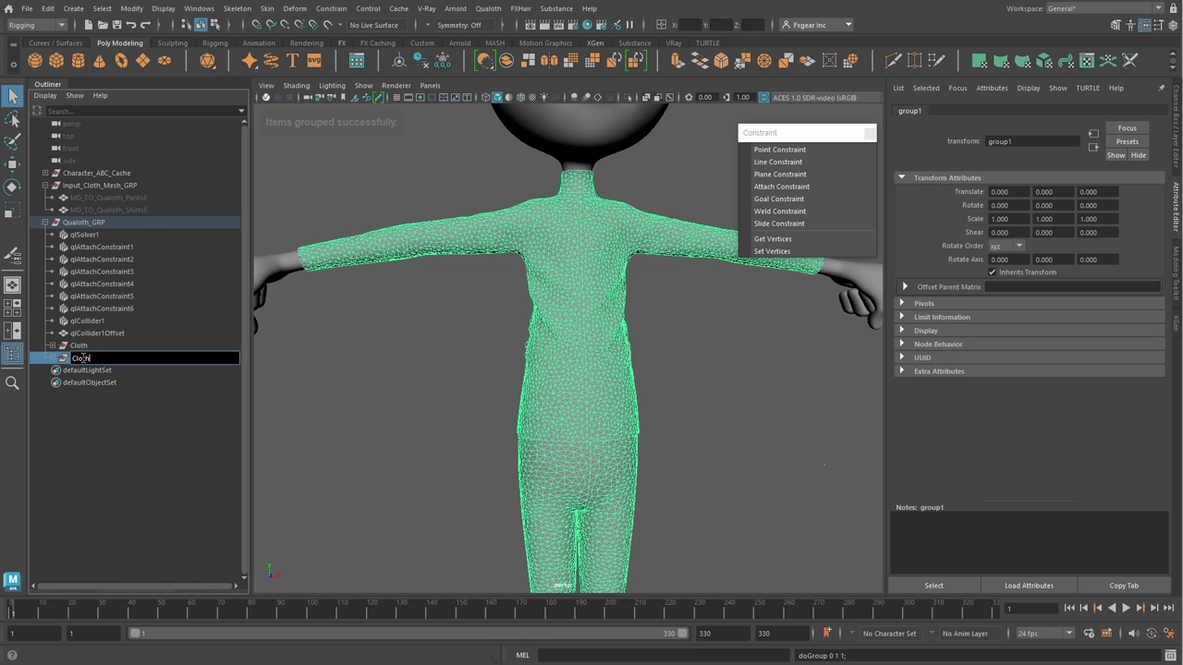
pyautogui.press('Return')
# Group the six attach constraints as 'Constraint' and the two collider nodes as 'Collider'
pyautogui.click(102, 246)
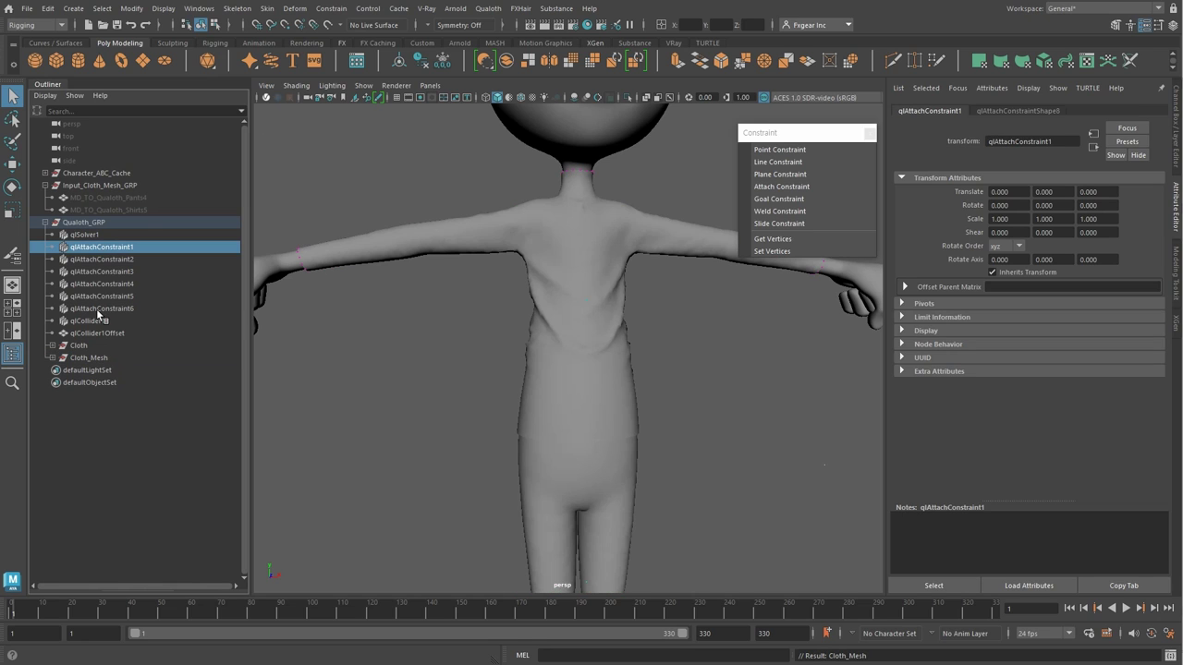
pyautogui.keyDown('shift'); pyautogui.click(102, 308); pyautogui.keyUp('shift')
pyautogui.hotkey('ctrl', 'g')
pyautogui.doubleClick(96, 296)
pyautogui.write('Constraint')
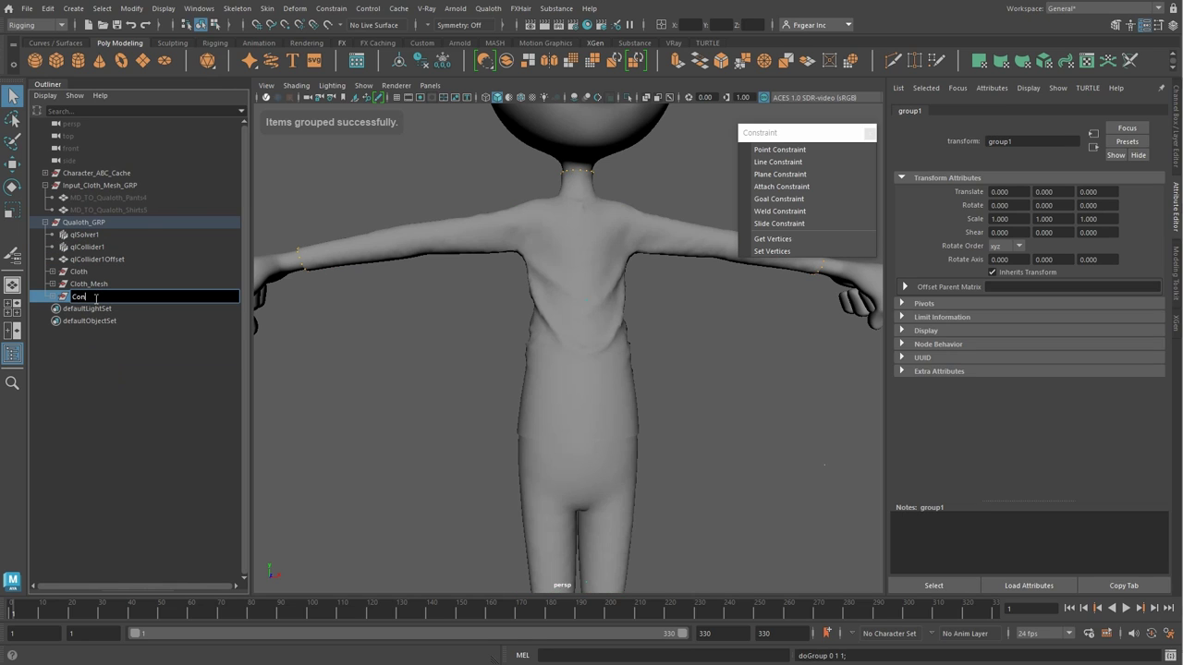
pyautogui.press('Return')
pyautogui.click(88, 247)
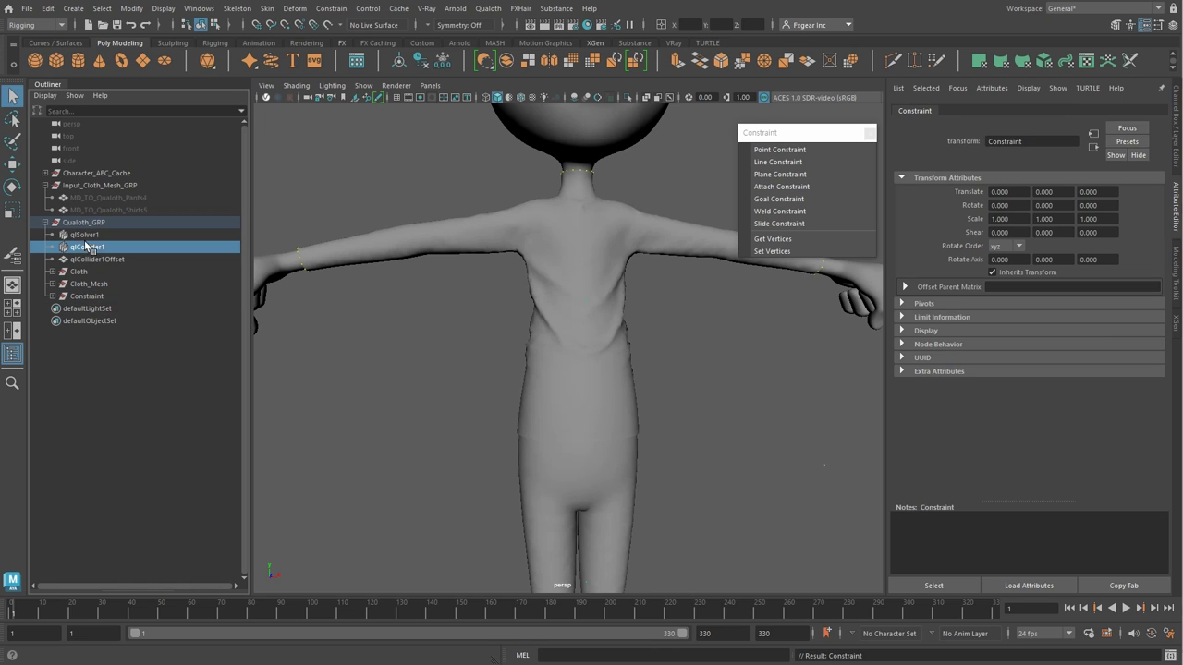
pyautogui.keyDown('shift'); pyautogui.click(94, 261); pyautogui.keyUp('shift')
pyautogui.hotkey('ctrl', 'g')
pyautogui.doubleClick(85, 283)
pyautogui.write('Collider')
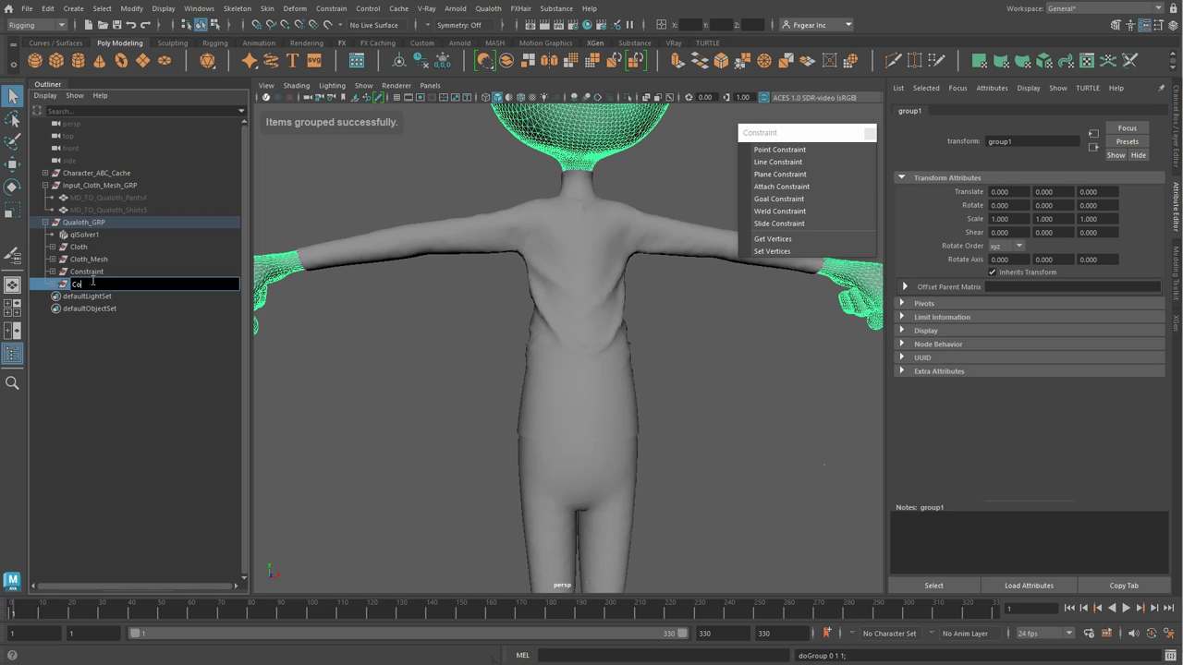
pyautogui.press('Return')
# Set qlSolver1 to Frame Samples 4, Length Scale 1.4, Cg Accuracy 7, with self collision on
pyautogui.click(96, 238)
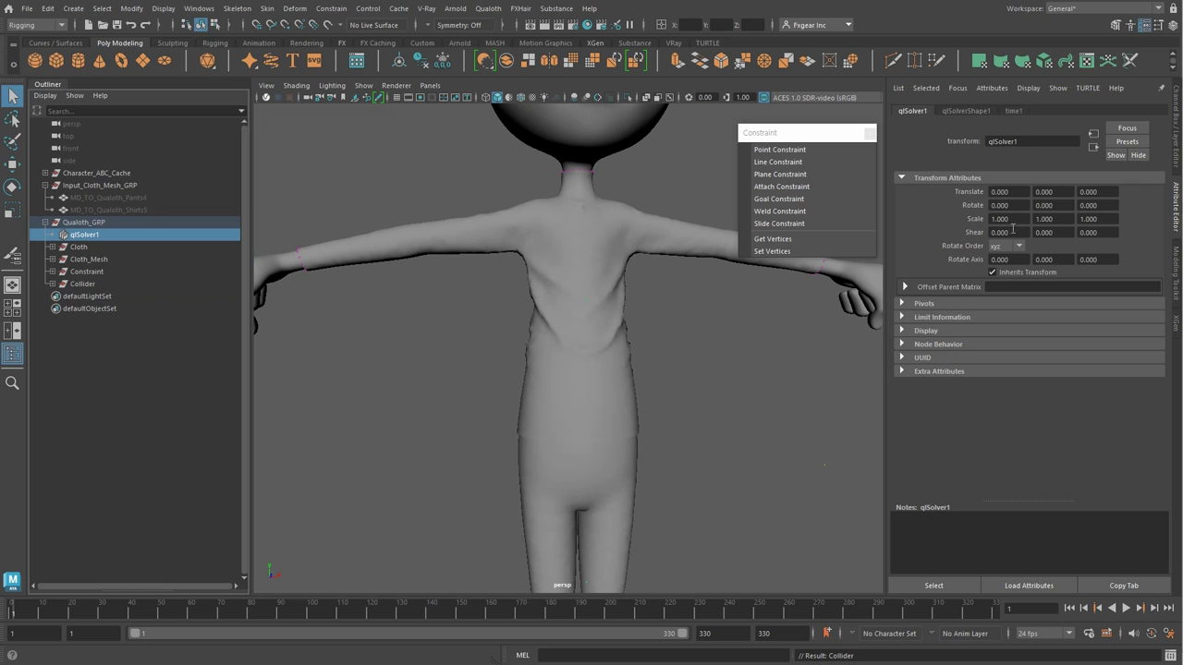
pyautogui.click(983, 112)
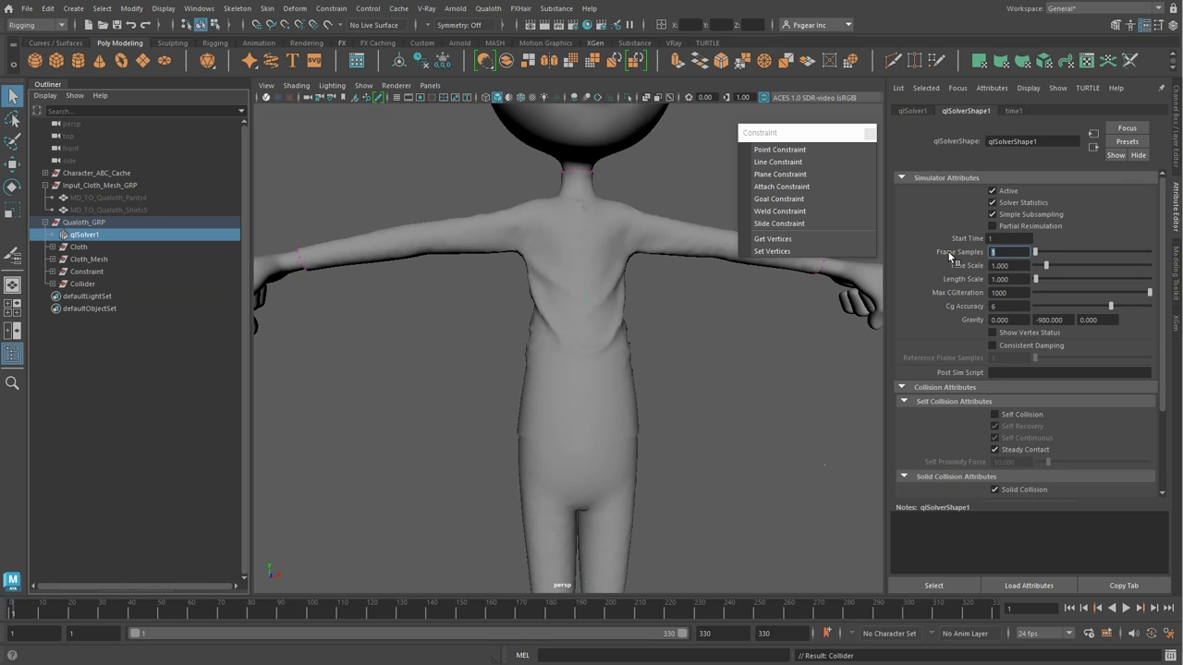
pyautogui.write('4')
pyautogui.press('Return')
pyautogui.click(937, 280)
pyautogui.write('1.4')
pyautogui.click(963, 306)
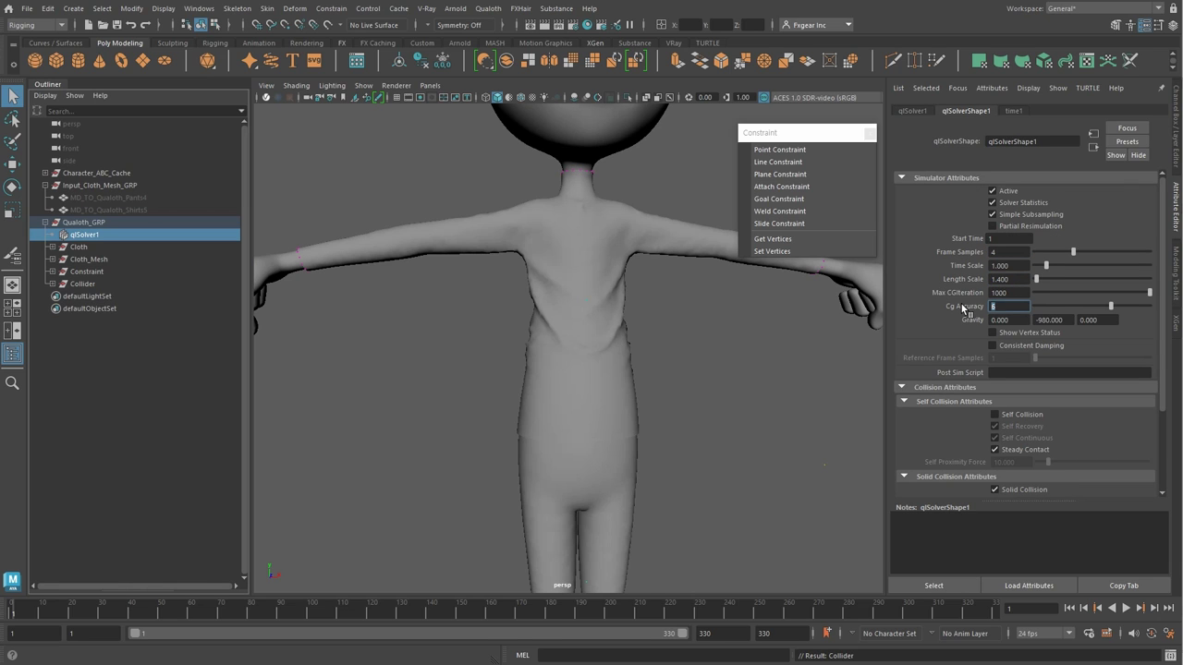
pyautogui.write('7')
pyautogui.click(994, 414)
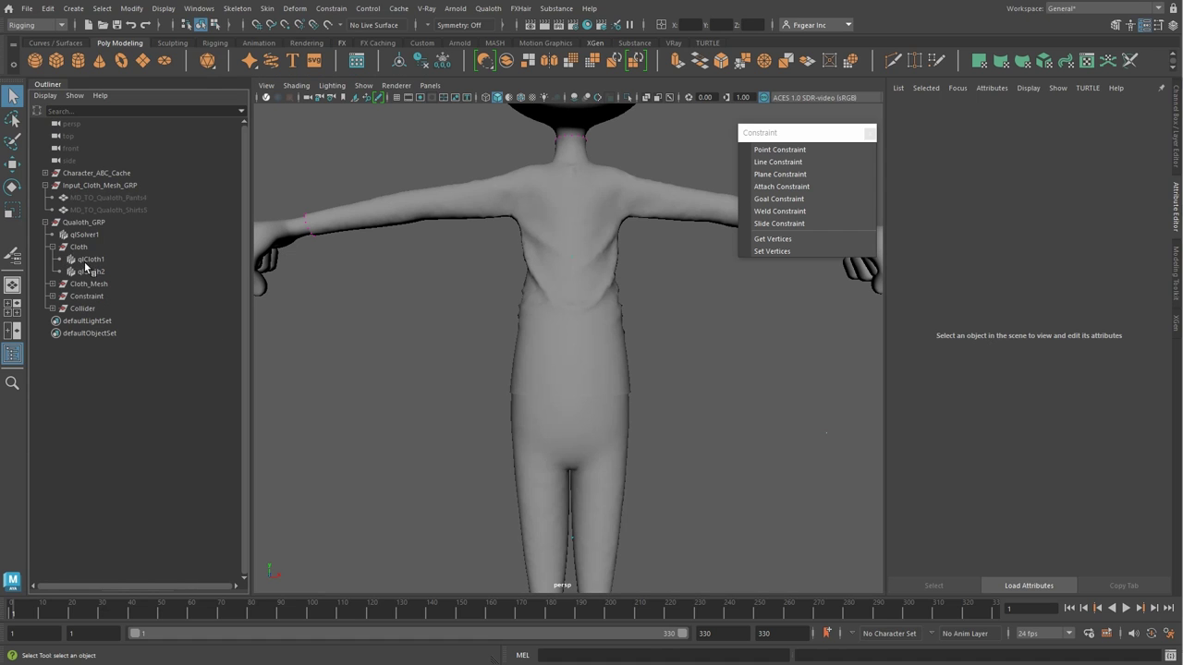
# Set Stretch to 85 and Shear and Bend to 0.04 on qlCloth1 and qlCloth2
pyautogui.keyDown('shift'); pyautogui.click(95, 272); pyautogui.keyUp('shift')
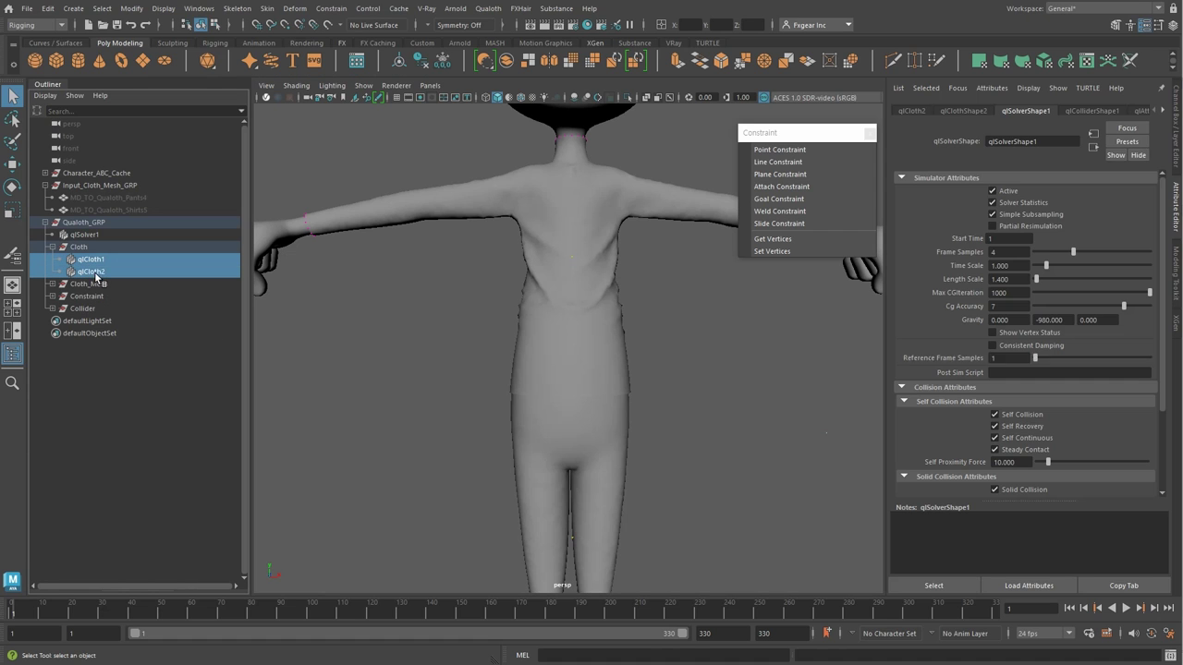
pyautogui.click(1176, 129)
pyautogui.doubleClick(1146, 328)
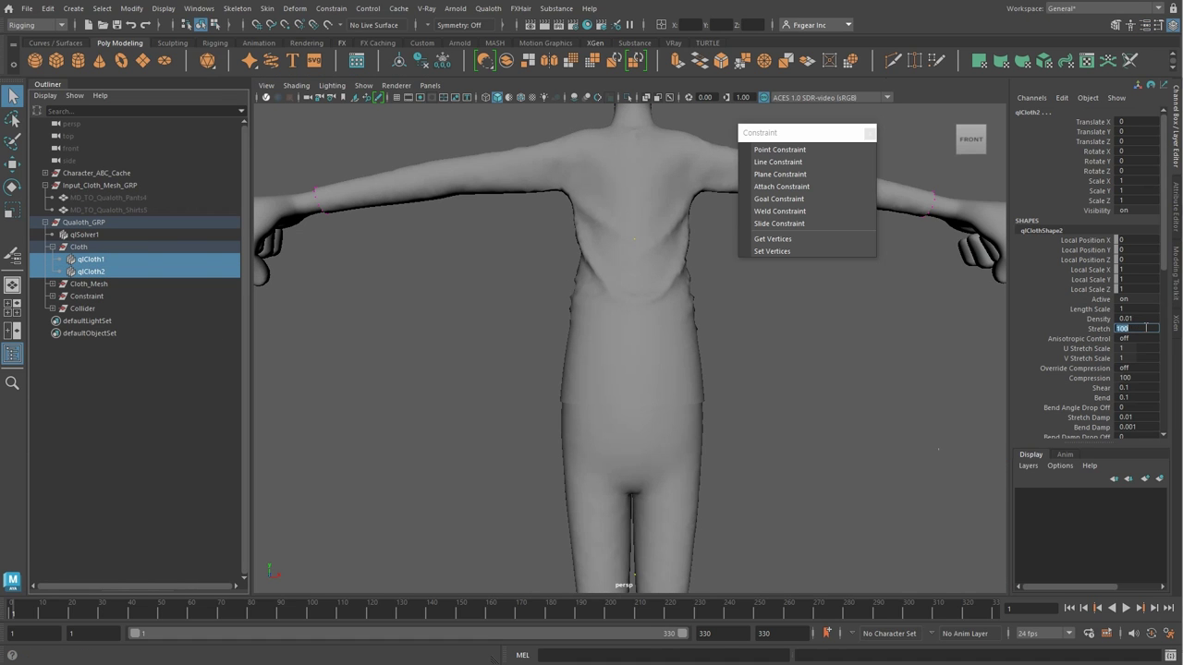
pyautogui.write('85')
pyautogui.moveTo(1136, 387); pyautogui.dragTo(1140, 396)
pyautogui.write('0.0')
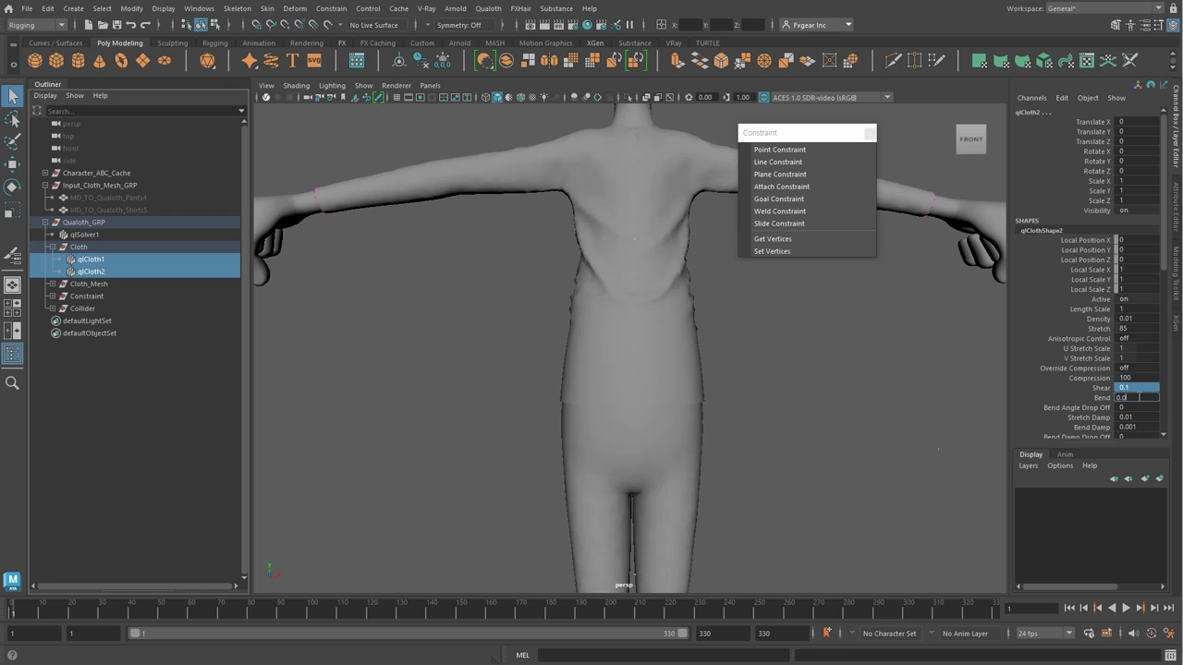
pyautogui.press('Return')
pyautogui.click(785, 373)
pyautogui.click(868, 134)
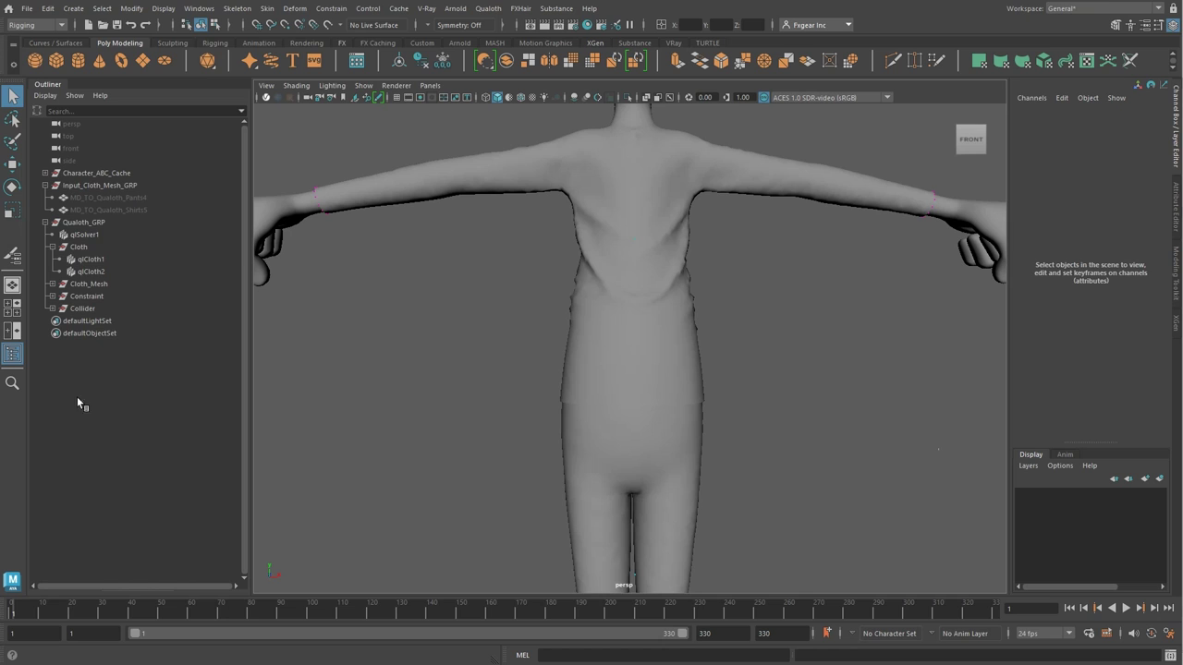
# For both cloth nodes' qlConverter, set Preserve Wrinkle off, Anisotropy From UV on, and Unbiased Triangulation
pyautogui.click(83, 261)
pyautogui.keyDown('shift'); pyautogui.click(90, 271); pyautogui.keyUp('shift')
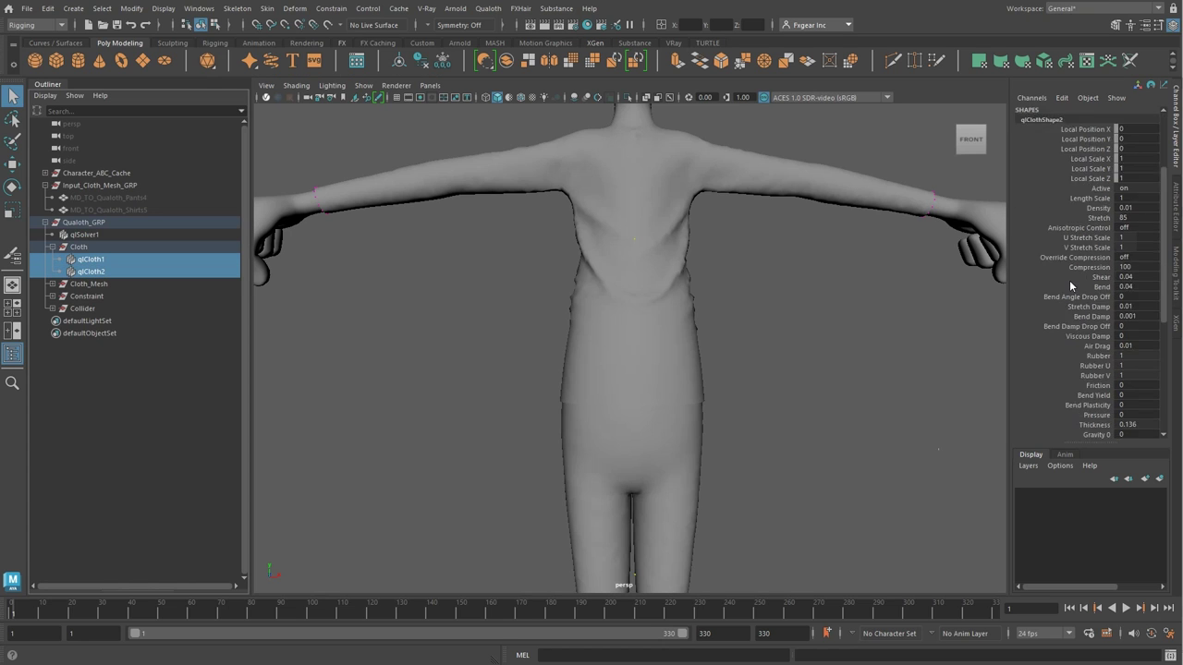
pyautogui.scroll(-4, 1069, 280)
pyautogui.scroll(-1, 1044, 411)
pyautogui.click(1129, 363)
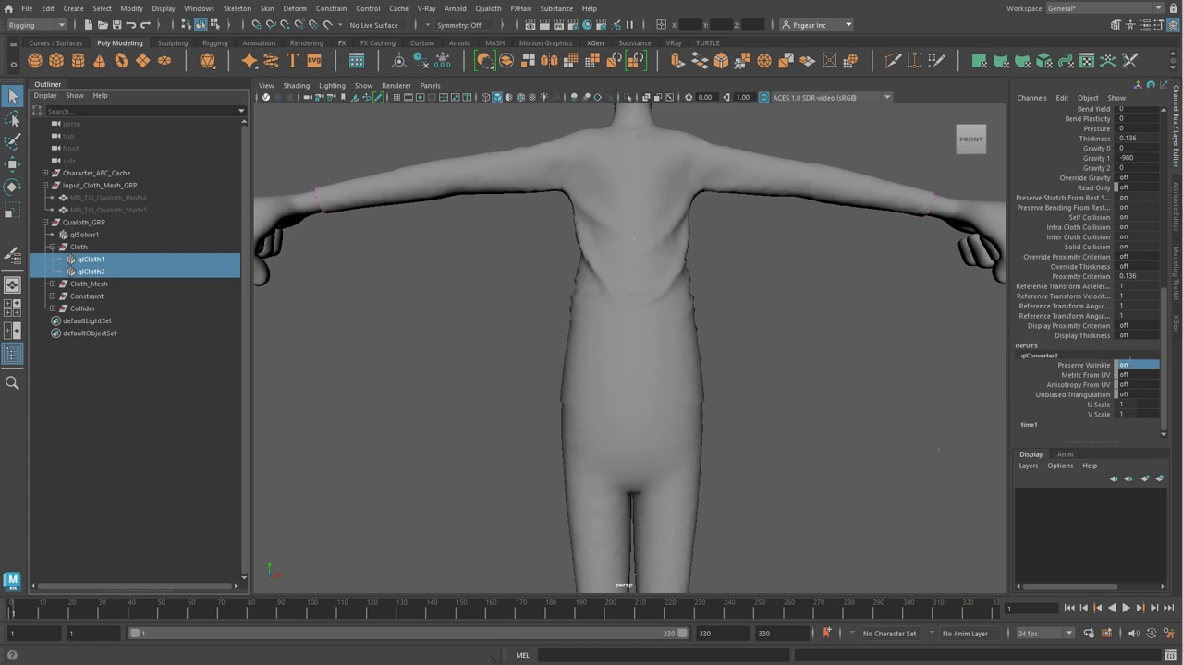
pyautogui.write('0')
pyautogui.press('Return')
pyautogui.click(1132, 385)
pyautogui.write('0')
pyautogui.press('Return')
pyautogui.click(1129, 394)
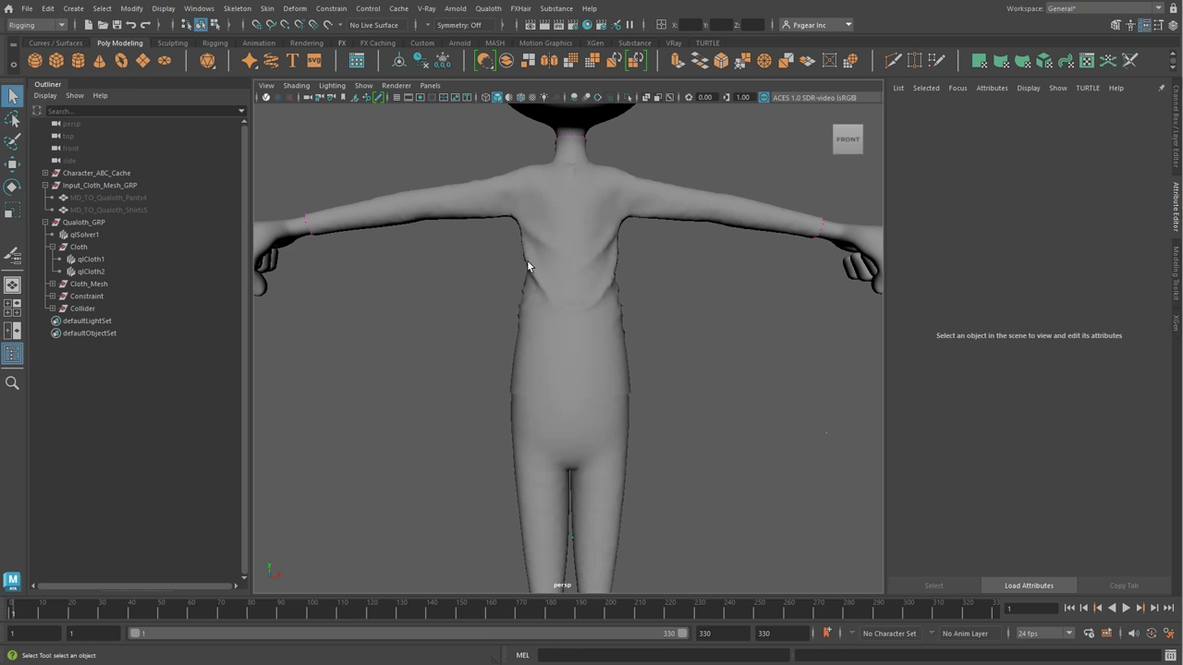
# Assign the shirt a new red Lambert material
pyautogui.click(527, 264)
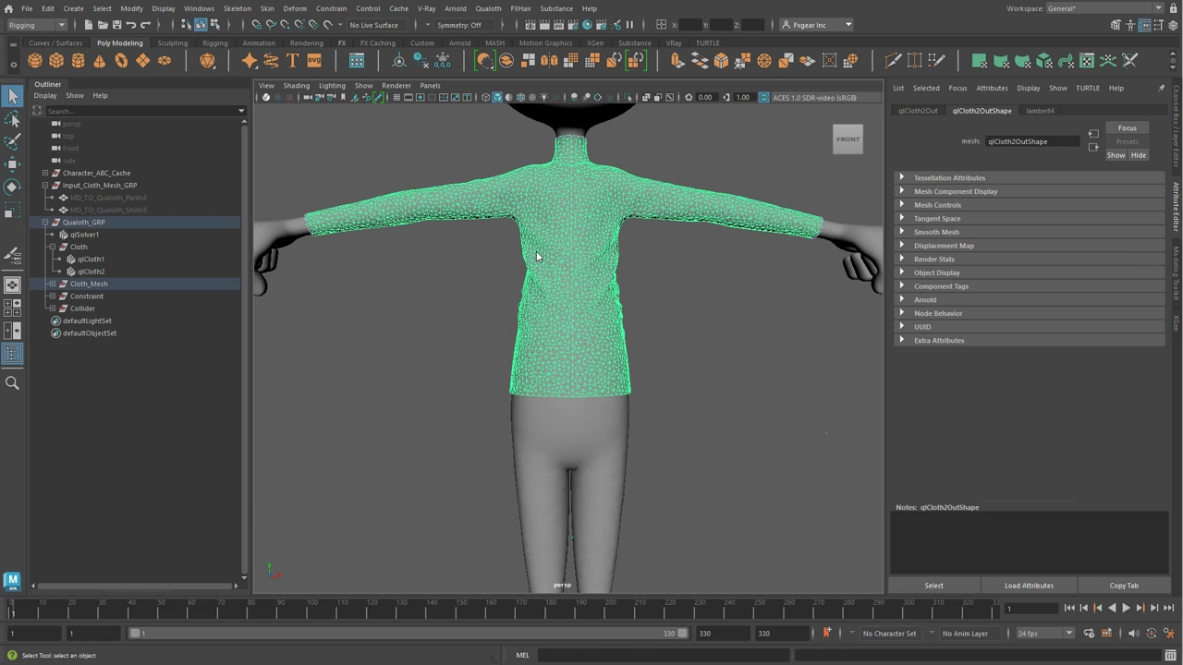
pyautogui.moveTo(529, 258); pyautogui.dragTo(501, 562, button='right')
pyautogui.click(453, 214)
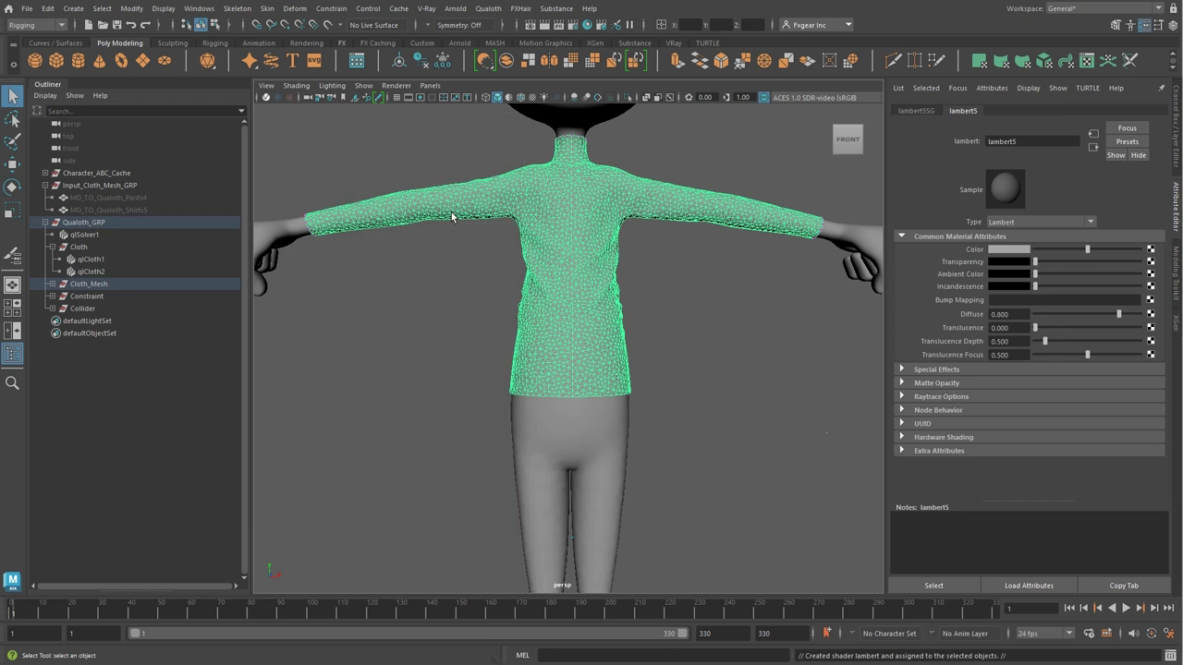
pyautogui.click(1019, 244)
pyautogui.click(974, 217)
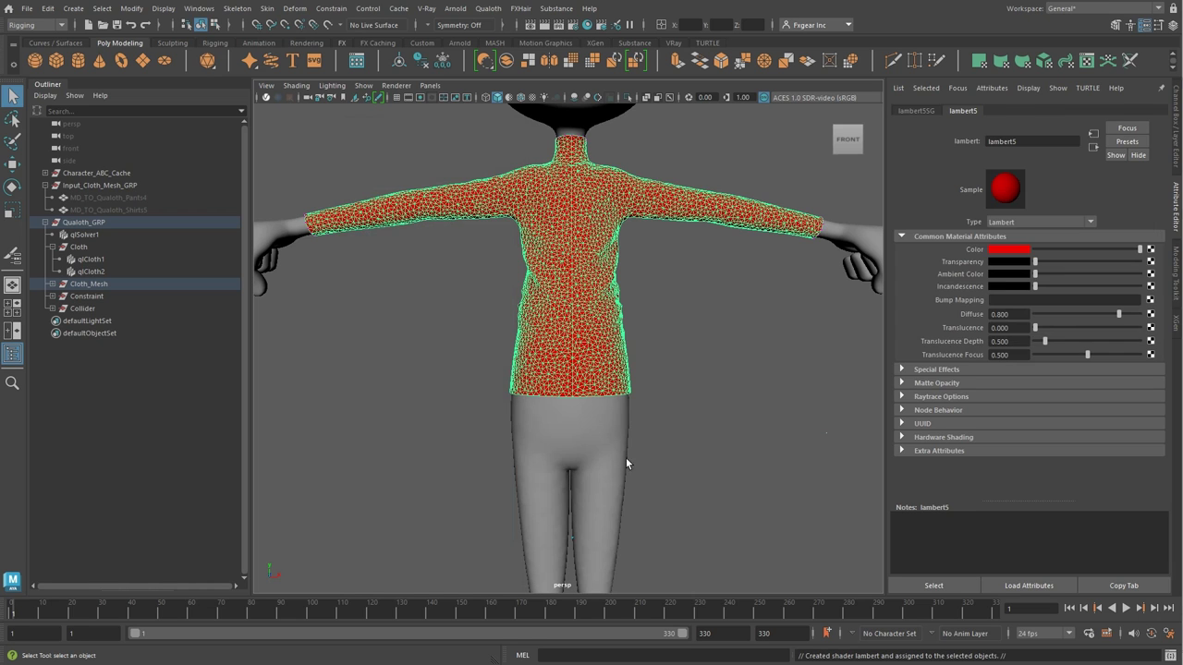
# Assign the pants a new yellow Lambert material
pyautogui.click(624, 452)
pyautogui.moveTo(620, 443); pyautogui.dragTo(600, 592, button='right')
pyautogui.click(440, 213)
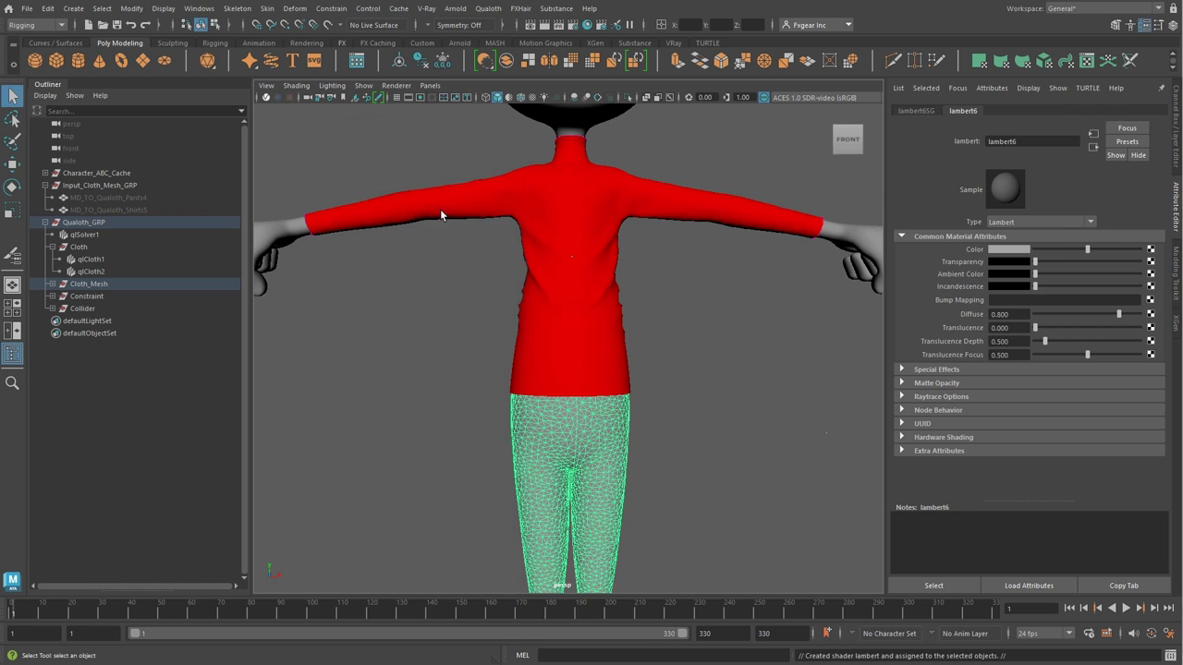
pyautogui.click(1005, 249)
pyautogui.click(967, 227)
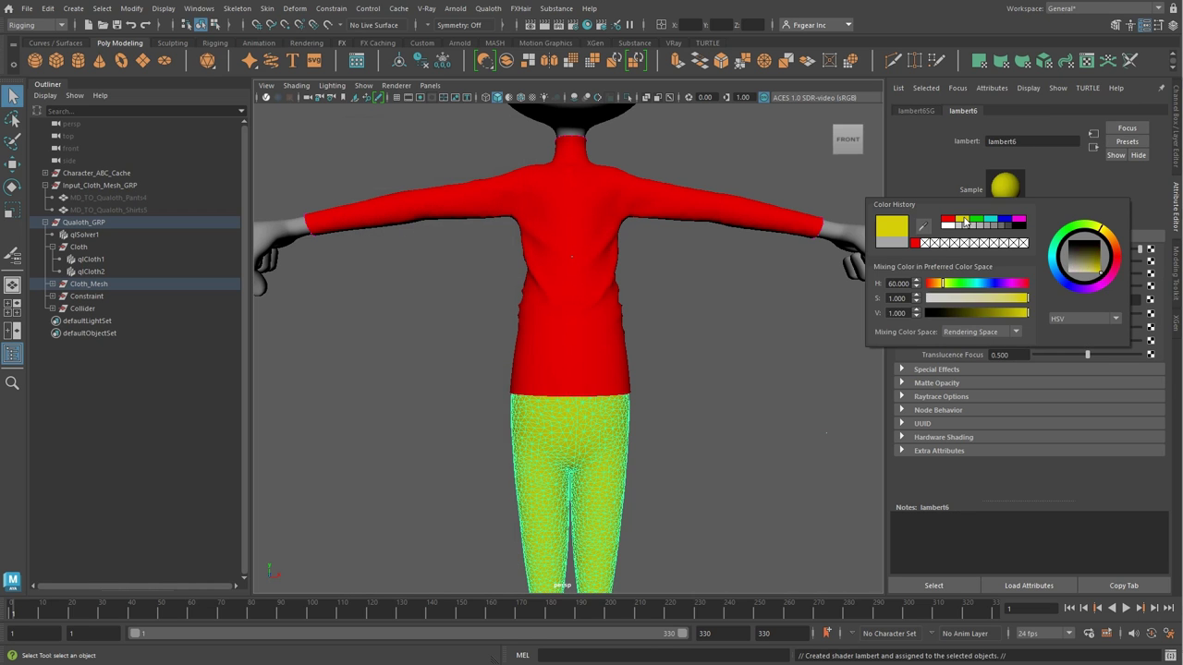
# Hide the Constraint and Collider groups
pyautogui.click(784, 307)
pyautogui.moveTo(83, 295); pyautogui.dragTo(83, 309)
pyautogui.press('h')
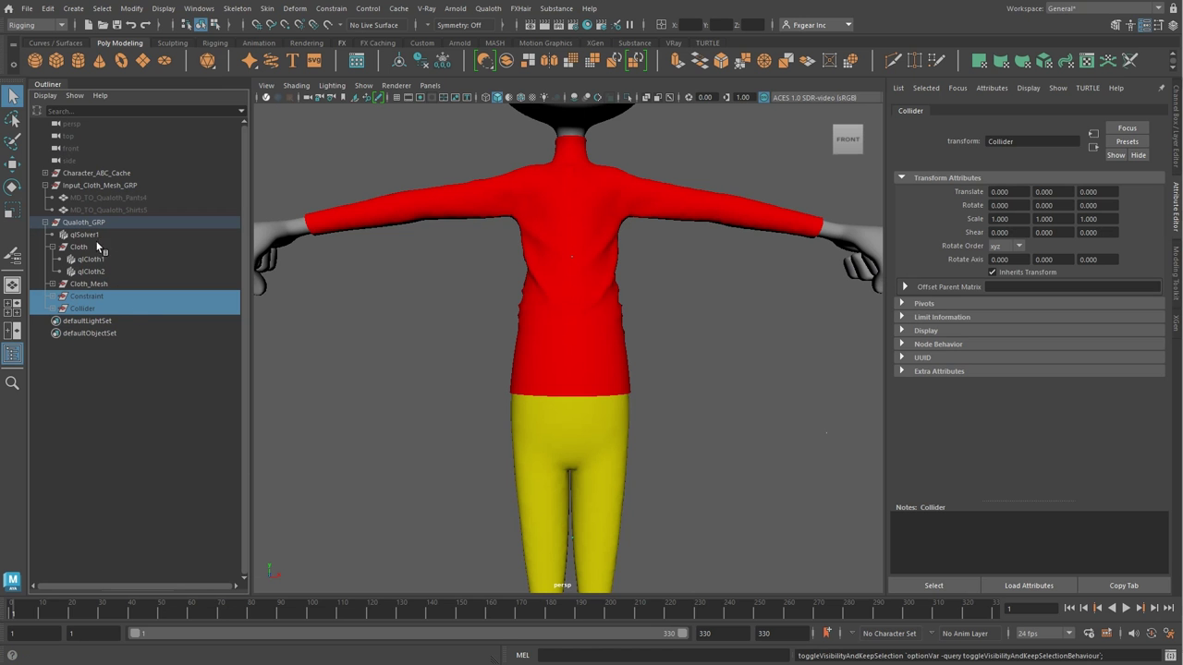
# With qlSolver1 selected, play the timeline to simulate the shirt and pants on the character
pyautogui.click(92, 235)
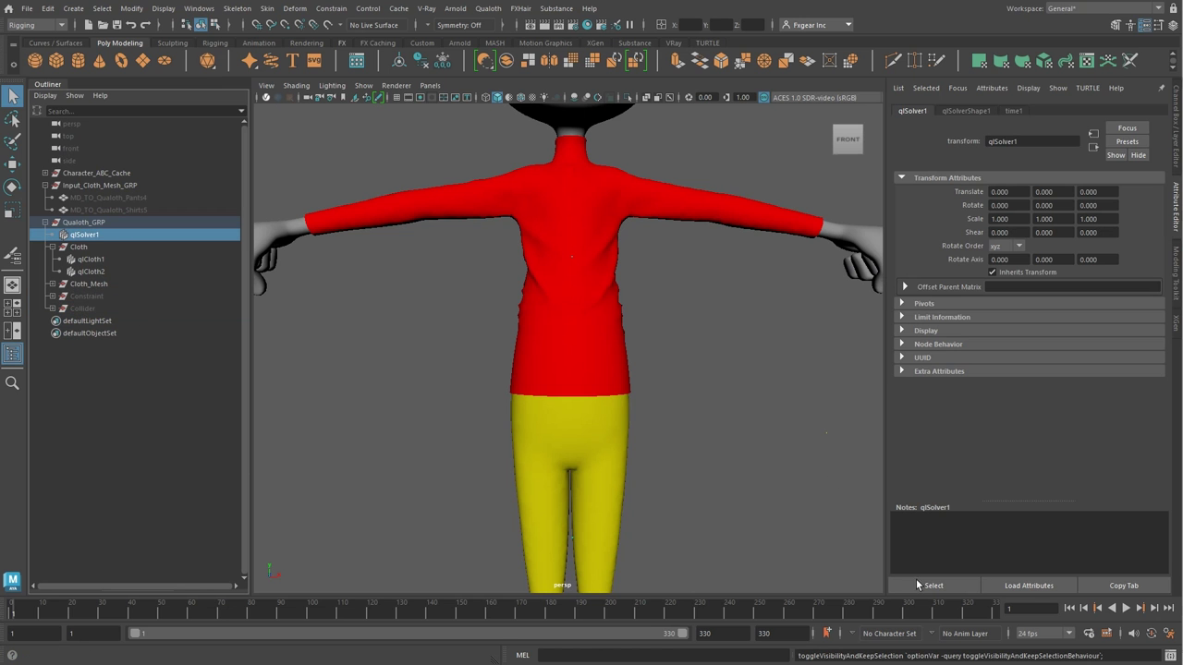
pyautogui.click(966, 111)
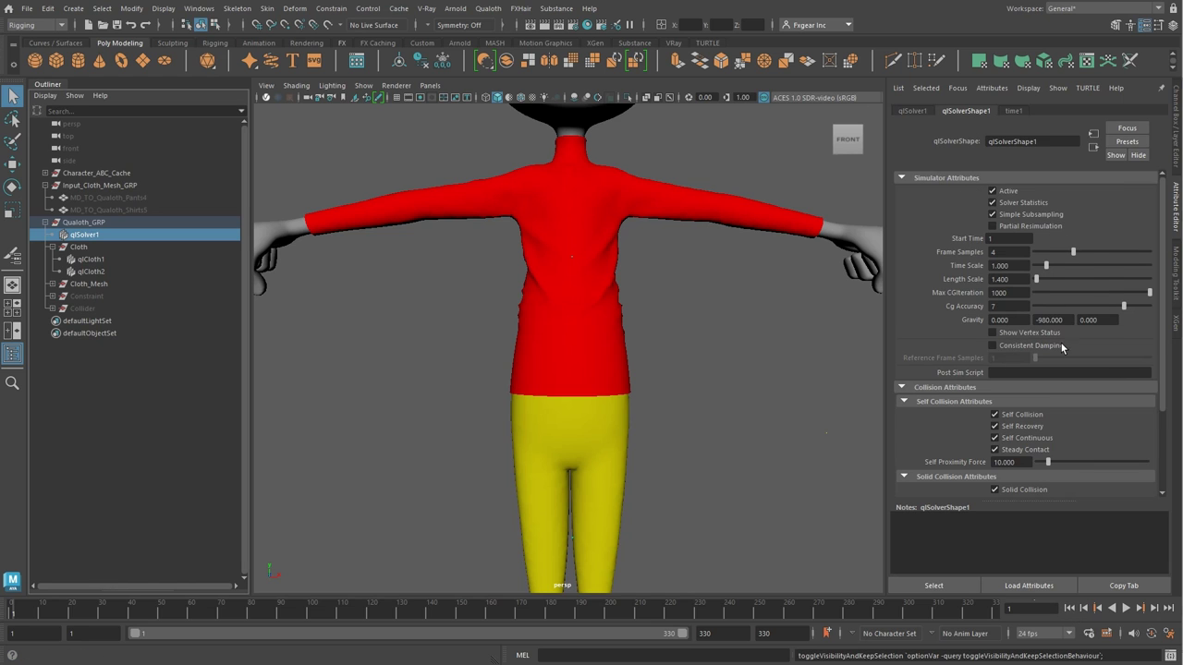
pyautogui.click(1126, 608)
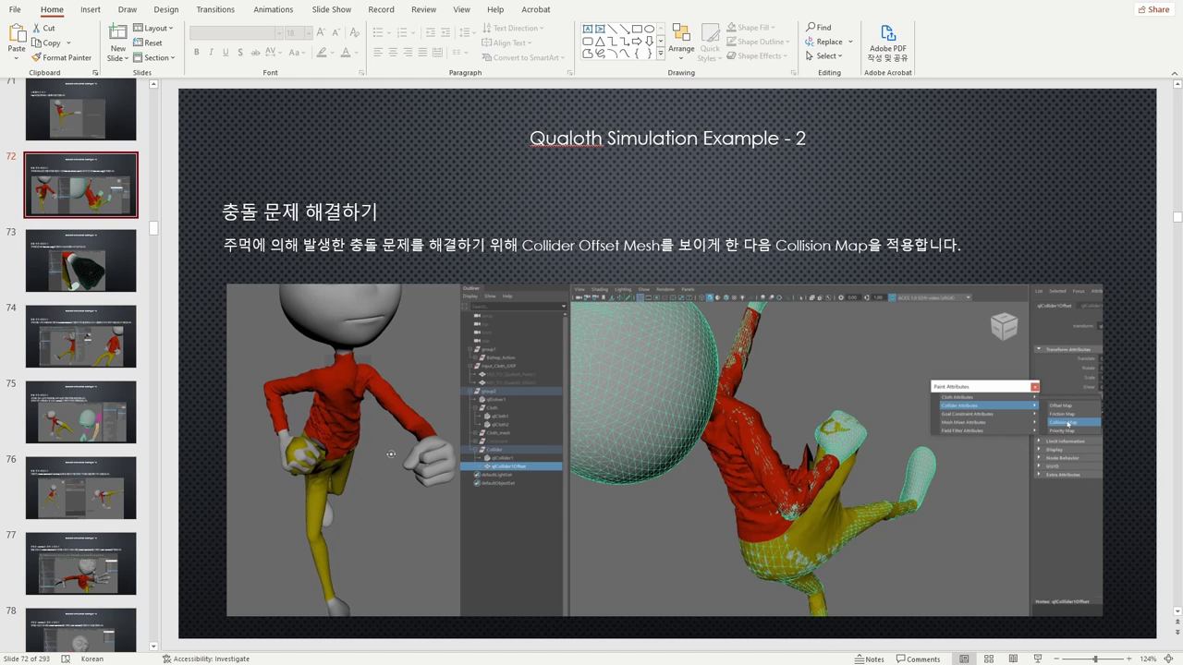
# Go to slide 73 in the PowerPoint deck
pyautogui.click(76, 268)
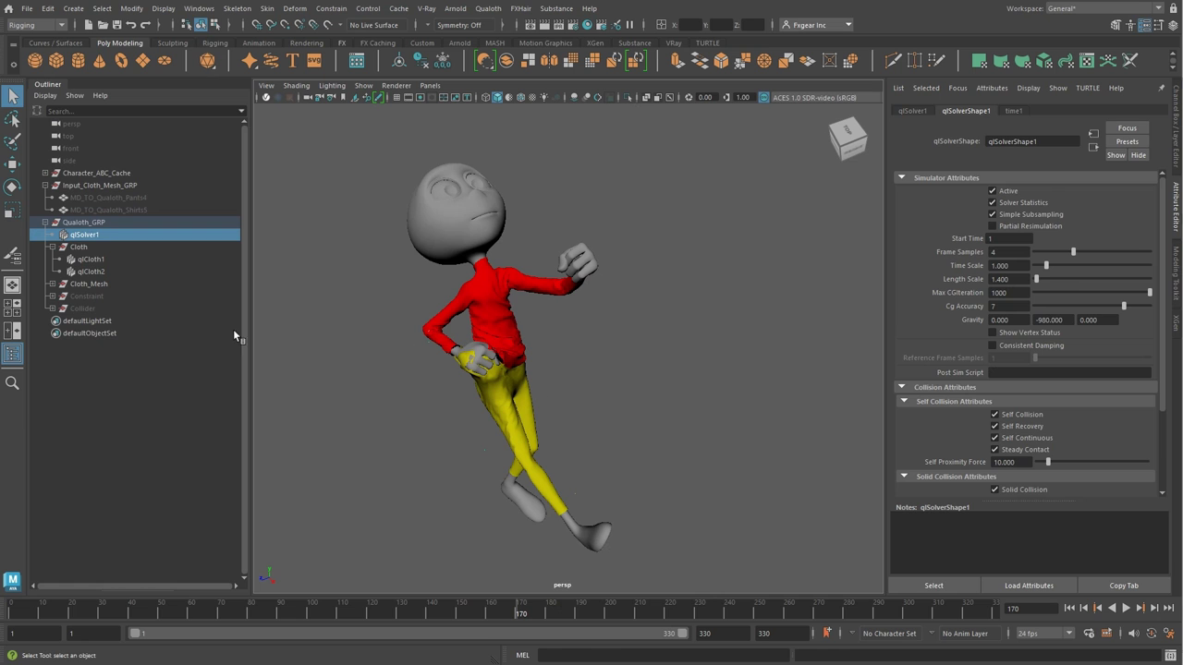
# Select qlCollider1Offset inside the Collider group and go to frame 160
pyautogui.click(78, 310)
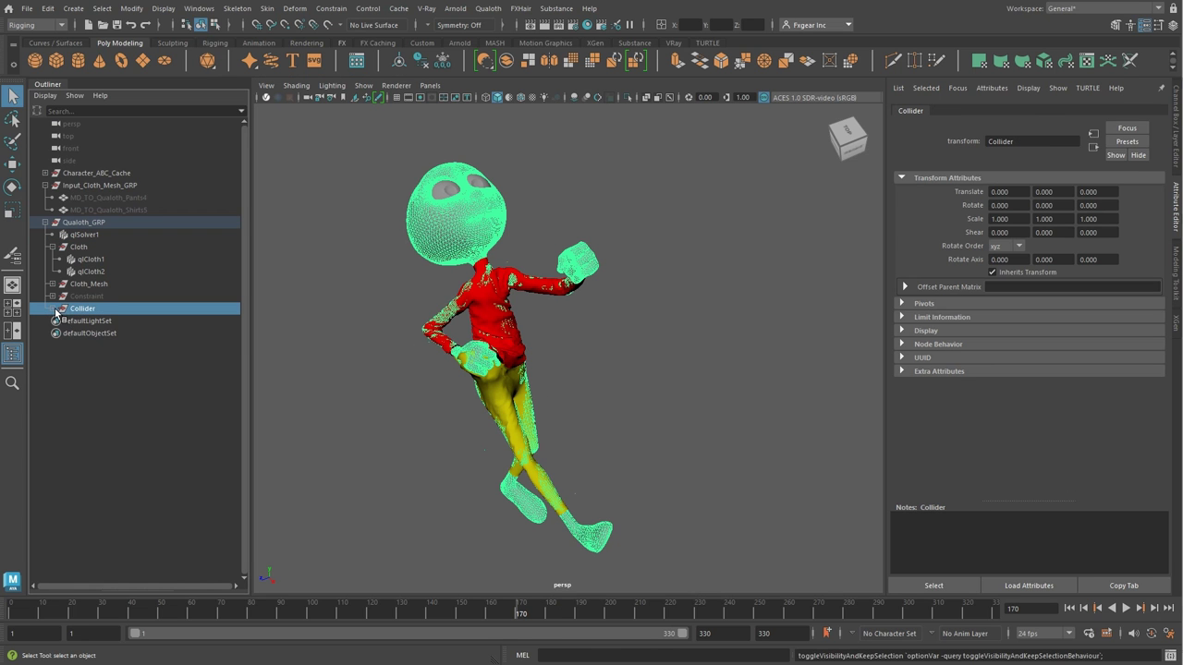
pyautogui.click(52, 308)
pyautogui.click(88, 332)
pyautogui.moveTo(528, 388)
pyautogui.keyDown('alt'); pyautogui.mouseDown(button='right')
pyautogui.moveTo(602, 311)
pyautogui.moveTo(496, 356)
pyautogui.moveTo(490, 330)
pyautogui.mouseUp(button='right'); pyautogui.keyUp('alt')
pyautogui.click(491, 613)
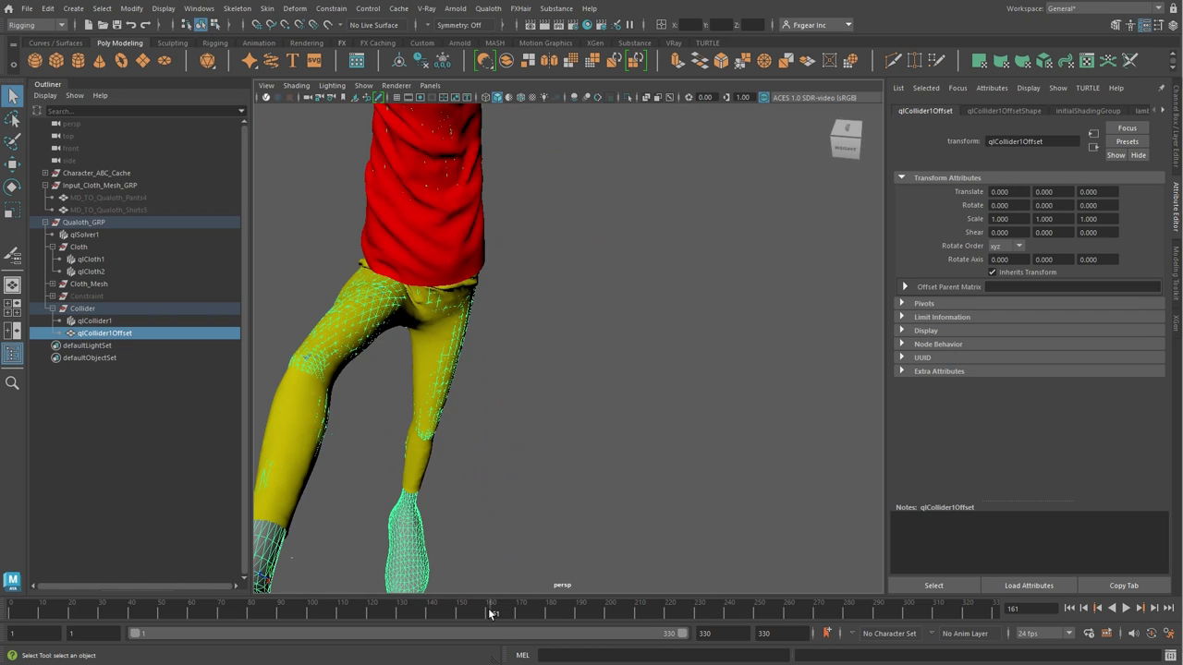
pyautogui.click(489, 614)
pyautogui.keyDown('alt'); pyautogui.moveTo(609, 291); pyautogui.dragTo(498, 300, button='right'); pyautogui.keyUp('alt')
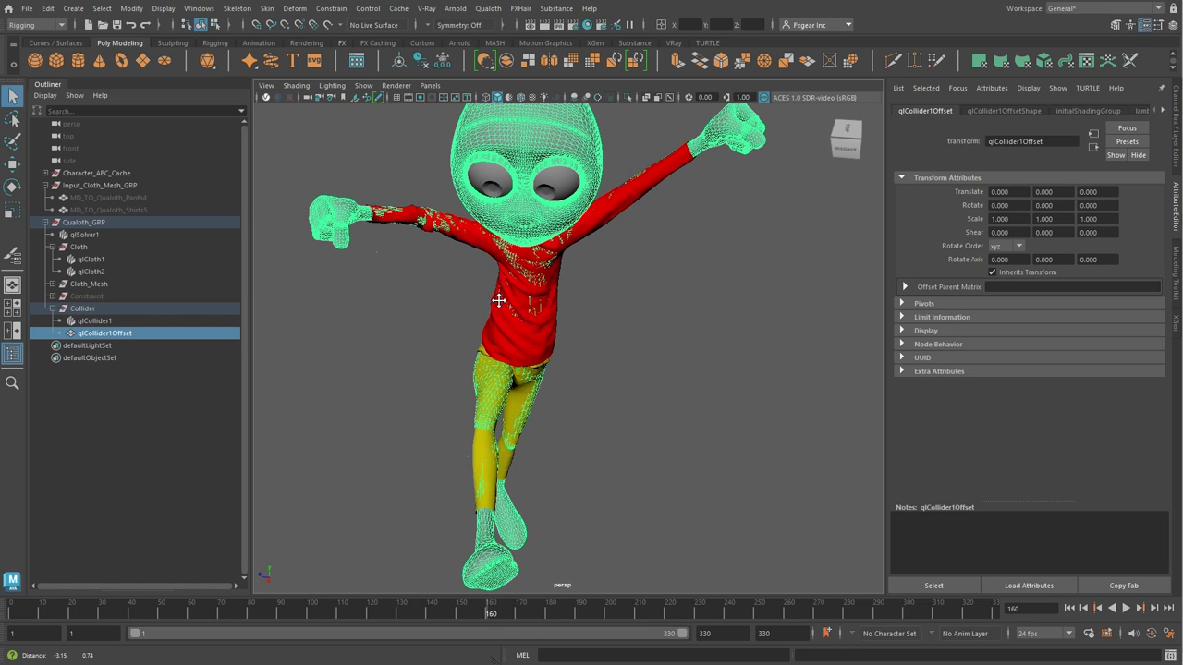
# Paint the collider's Collision Map to value 0 on the character's raised fist
pyautogui.click(483, 9)
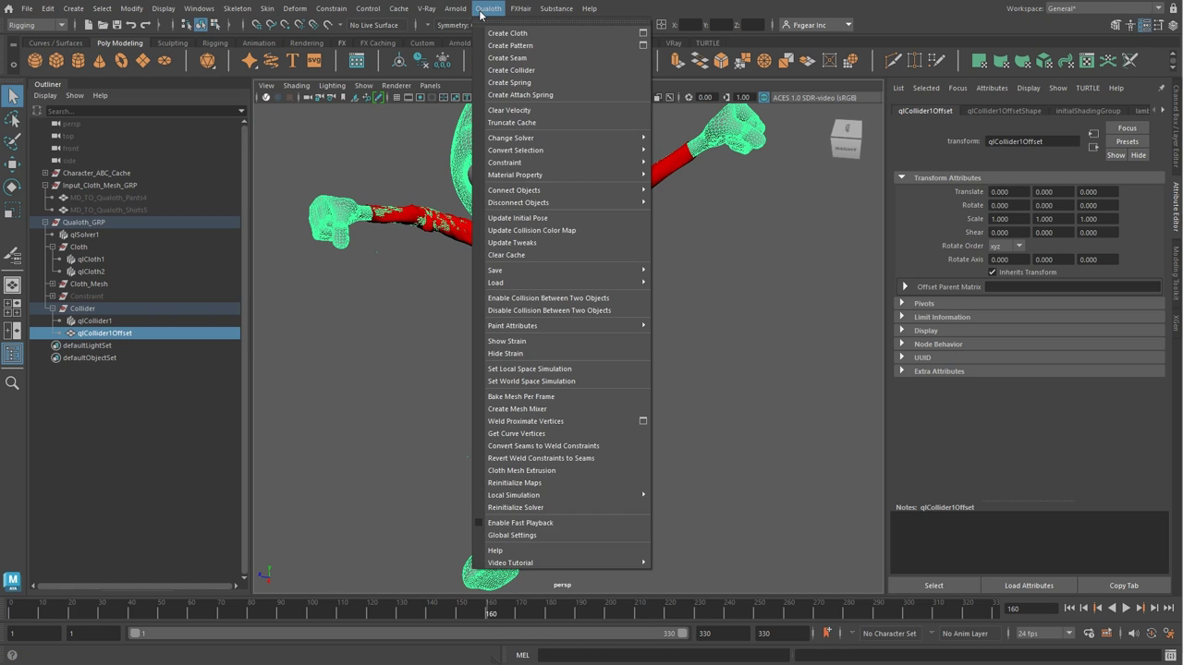
pyautogui.moveTo(694, 338)
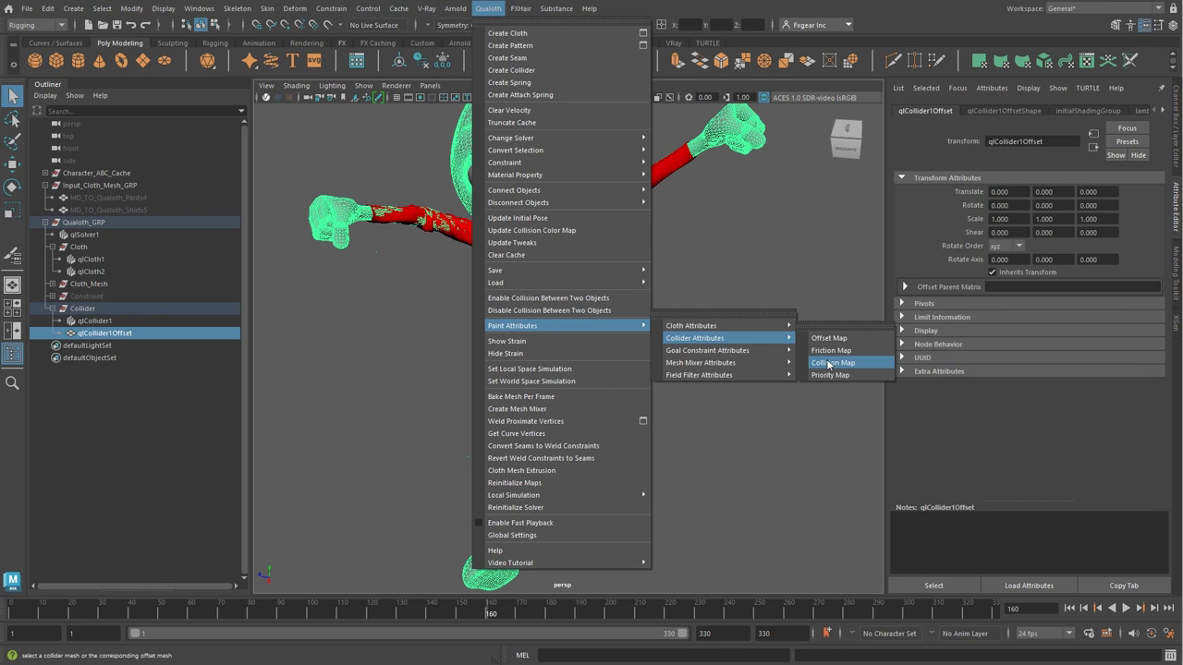
pyautogui.click(828, 363)
pyautogui.moveTo(476, 224)
pyautogui.keyDown('alt'); pyautogui.mouseDown()
pyautogui.moveTo(455, 229)
pyautogui.moveTo(461, 209)
pyautogui.mouseUp(); pyautogui.keyUp('alt')
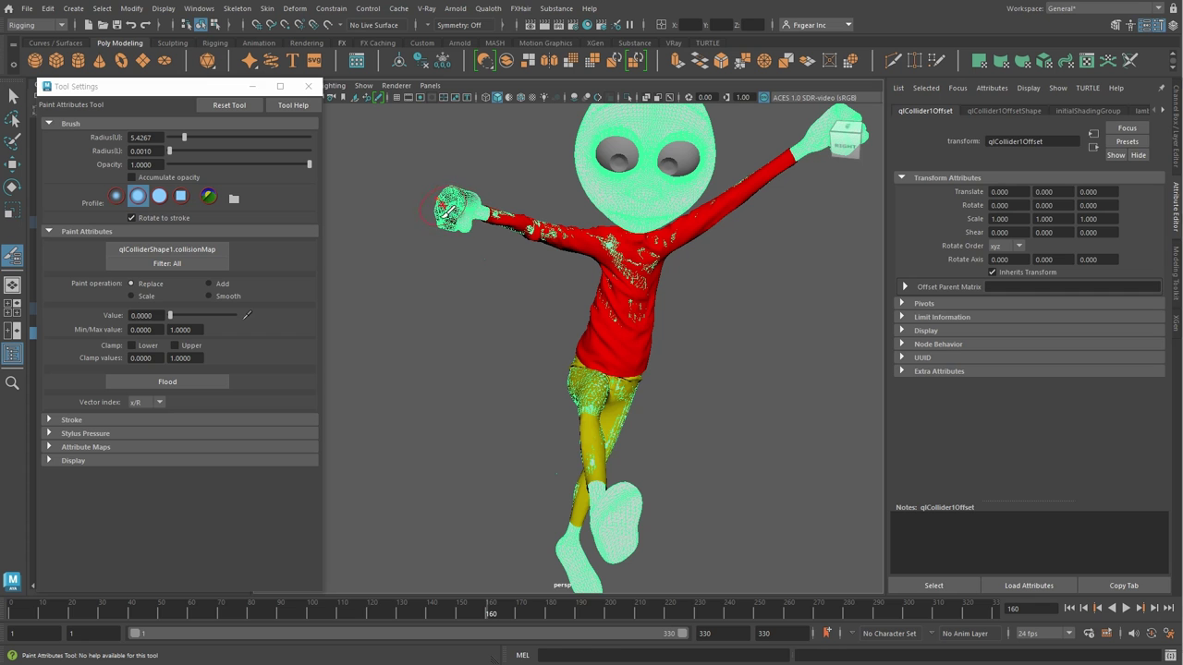
pyautogui.scroll(-5, 452, 222)
pyautogui.scroll(8, 433, 273)
pyautogui.keyDown('alt'); pyautogui.moveTo(526, 366); pyautogui.dragTo(433, 273, button='middle'); pyautogui.keyUp('alt')
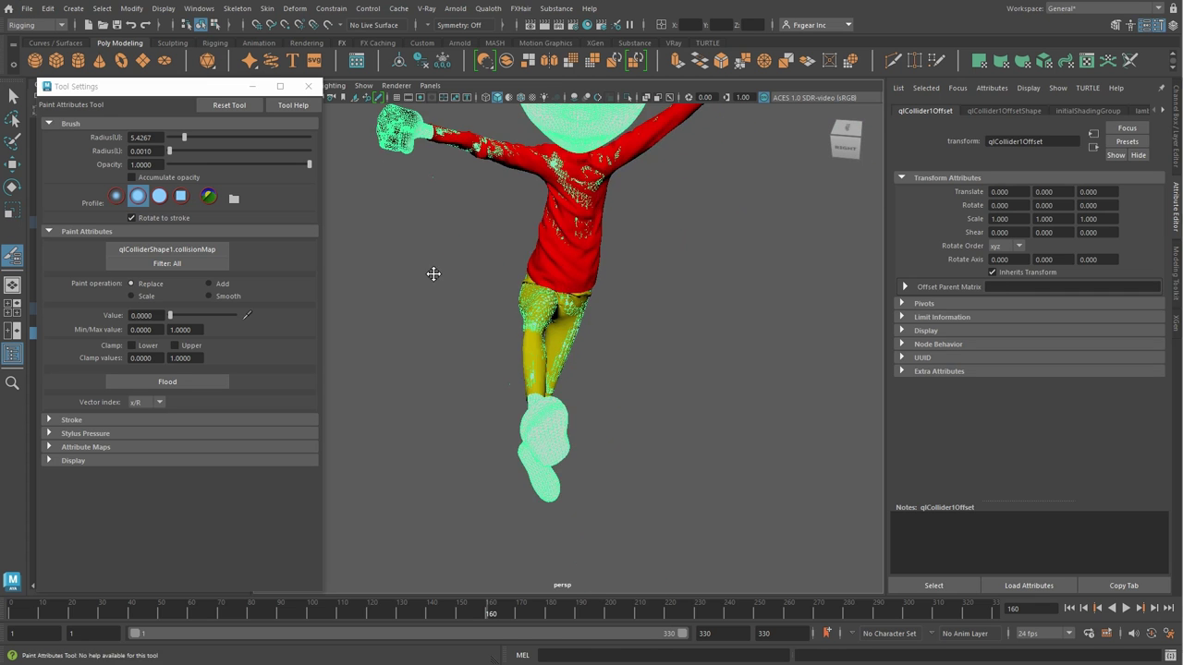
pyautogui.scroll(5, 434, 273)
pyautogui.moveTo(502, 295)
pyautogui.keyDown('alt'); pyautogui.mouseDown()
pyautogui.moveTo(529, 231)
pyautogui.moveTo(453, 256)
pyautogui.moveTo(422, 224)
pyautogui.moveTo(554, 226)
pyautogui.mouseUp(); pyautogui.keyUp('alt')
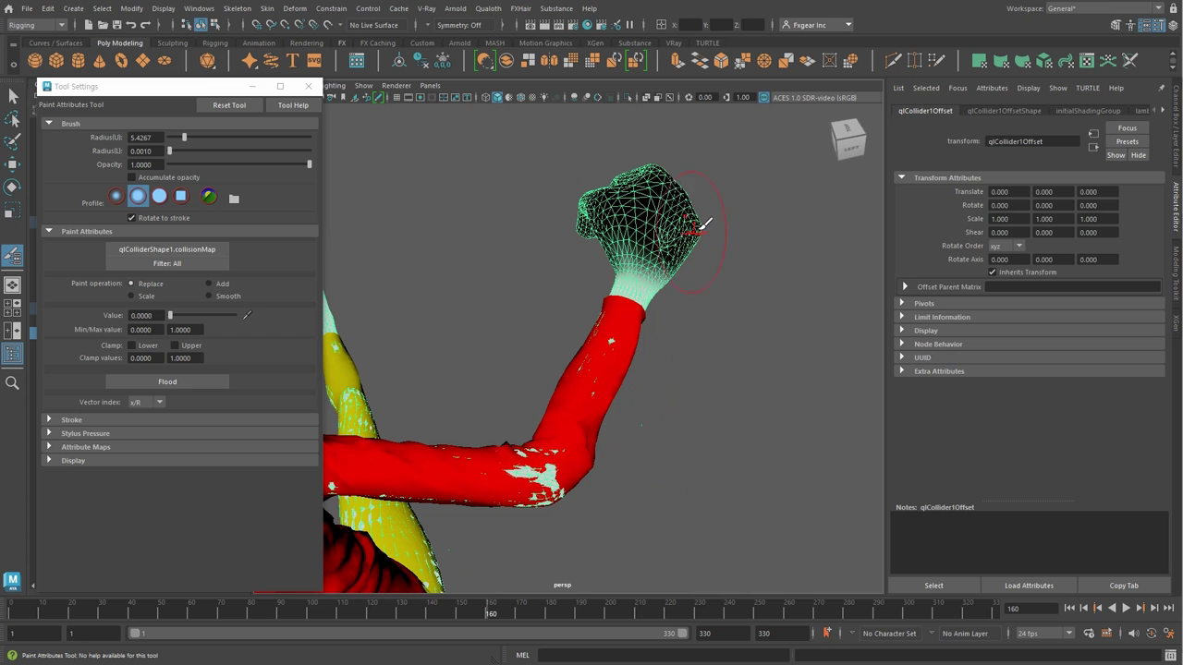
pyautogui.moveTo(703, 221)
pyautogui.keyDown('alt'); pyautogui.mouseDown()
pyautogui.moveTo(586, 250)
pyautogui.moveTo(620, 224)
pyautogui.moveTo(607, 215)
pyautogui.moveTo(474, 298)
pyautogui.moveTo(634, 267)
pyautogui.moveTo(631, 297)
pyautogui.moveTo(615, 309)
pyautogui.moveTo(444, 277)
pyautogui.moveTo(499, 342)
pyautogui.moveTo(555, 379)
pyautogui.moveTo(542, 392)
pyautogui.moveTo(485, 364)
pyautogui.moveTo(473, 370)
pyautogui.moveTo(500, 343)
pyautogui.moveTo(670, 336)
pyautogui.moveTo(647, 336)
pyautogui.moveTo(644, 323)
pyautogui.moveTo(554, 481)
pyautogui.moveTo(671, 462)
pyautogui.moveTo(708, 404)
pyautogui.moveTo(612, 380)
pyautogui.moveTo(671, 425)
pyautogui.moveTo(533, 365)
pyautogui.moveTo(576, 338)
pyautogui.moveTo(903, 278)
pyautogui.moveTo(631, 330)
pyautogui.moveTo(647, 341)
pyautogui.moveTo(748, 324)
pyautogui.moveTo(772, 379)
pyautogui.mouseUp(); pyautogui.keyUp('alt')
pyautogui.scroll(5, 637, 340)
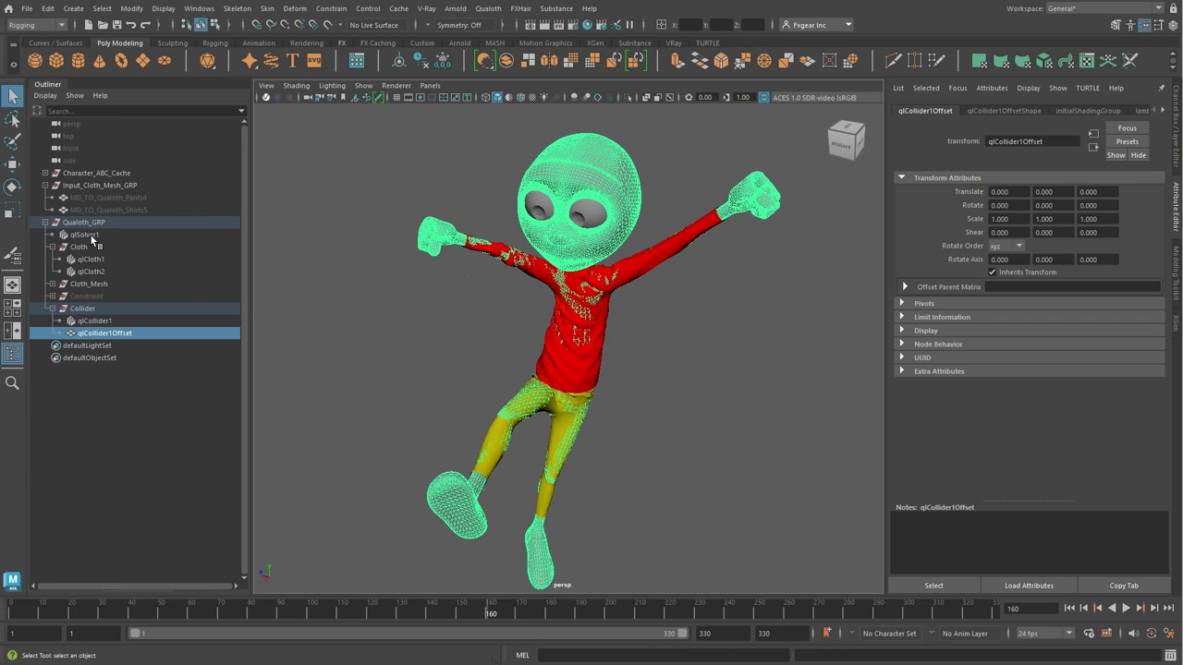
# Hide the Collider group, truncate qlSolver1's cache, and replay to re-simulate
pyautogui.click(98, 307)
pyautogui.press('h')
pyautogui.click(181, 237)
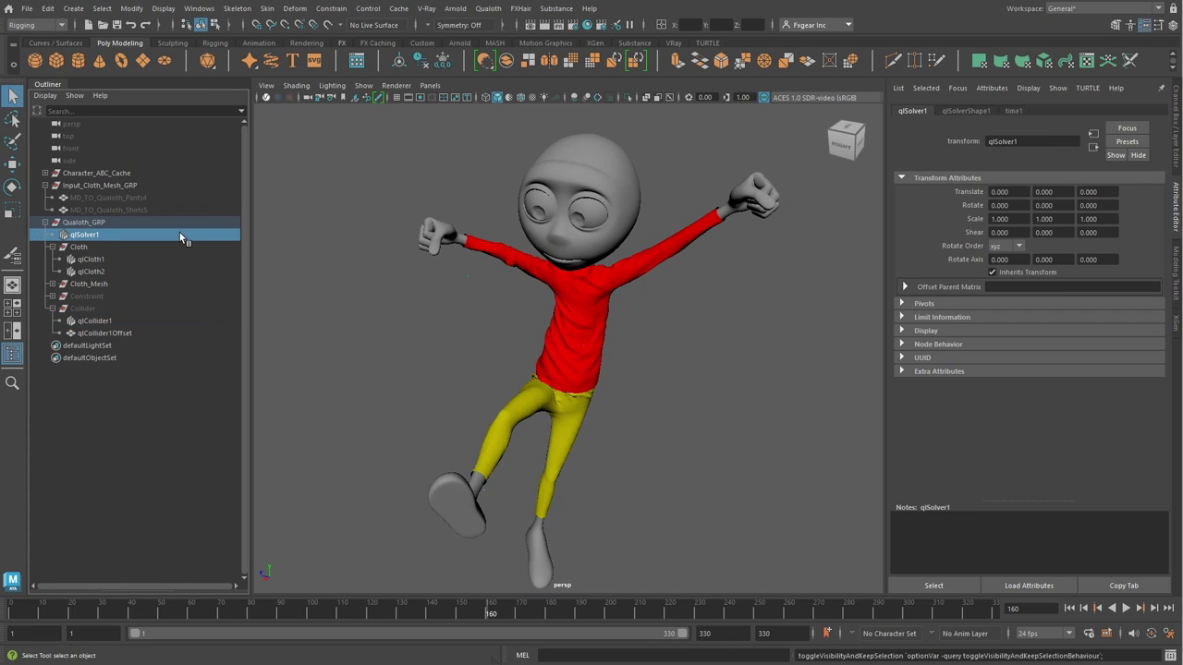
pyautogui.click(488, 8)
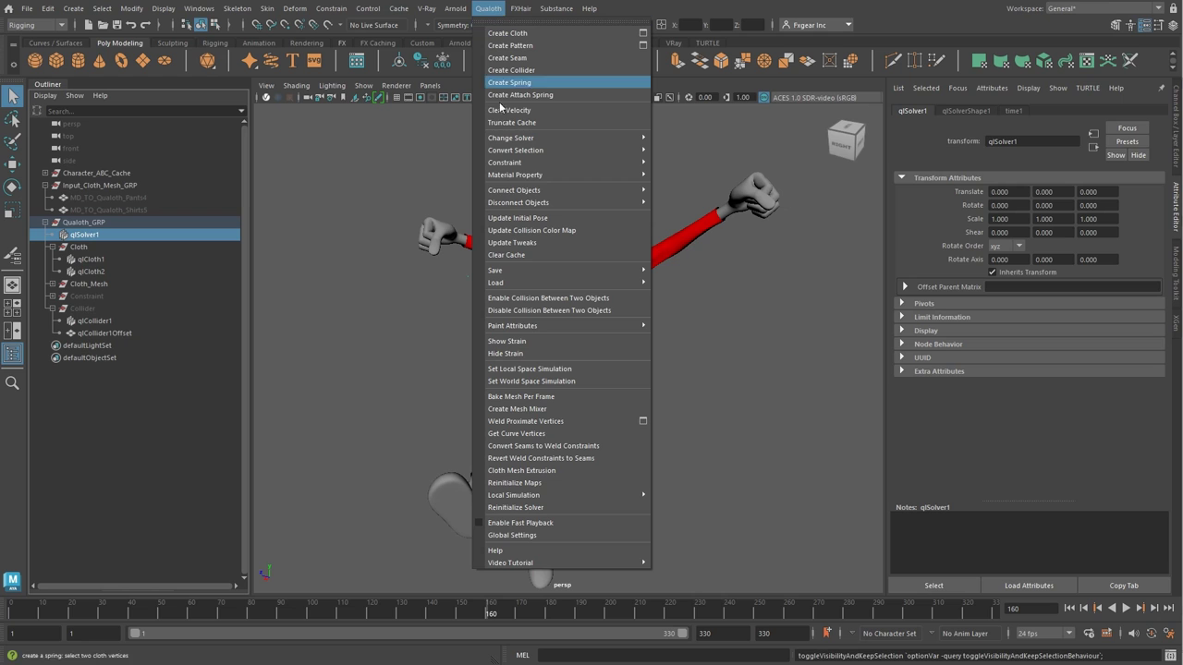
pyautogui.click(511, 122)
pyautogui.hotkey('alt', 'v')
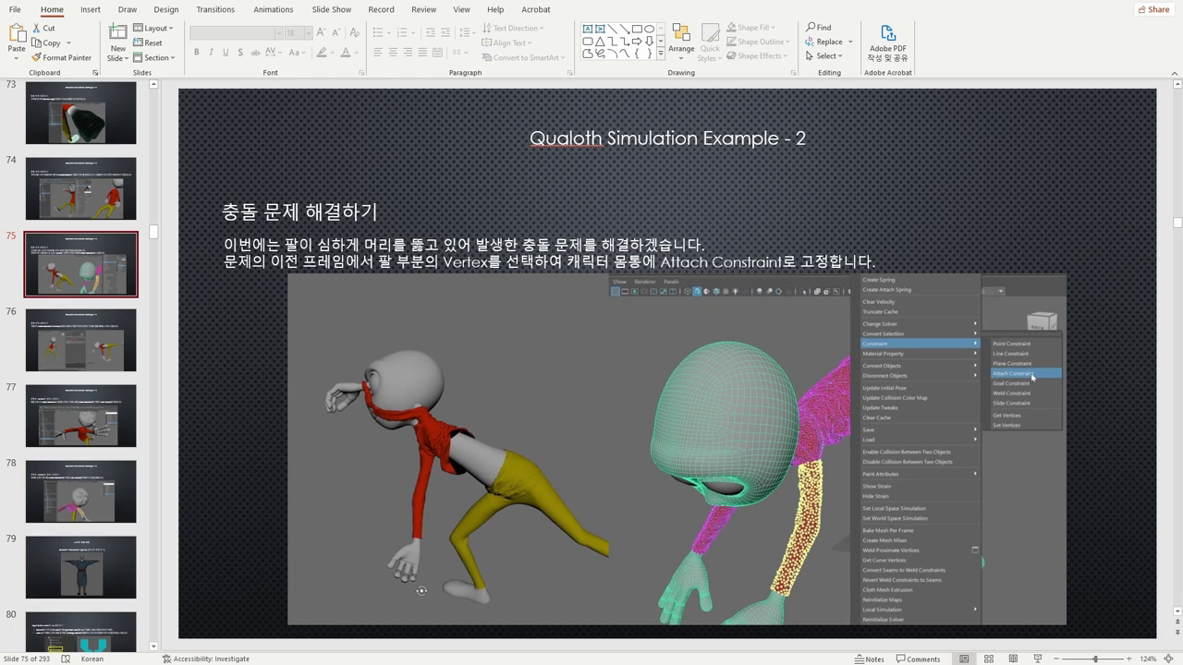
# Go to slide 76, then play the Maya simulation and stop at frame 220
pyautogui.click(67, 360)
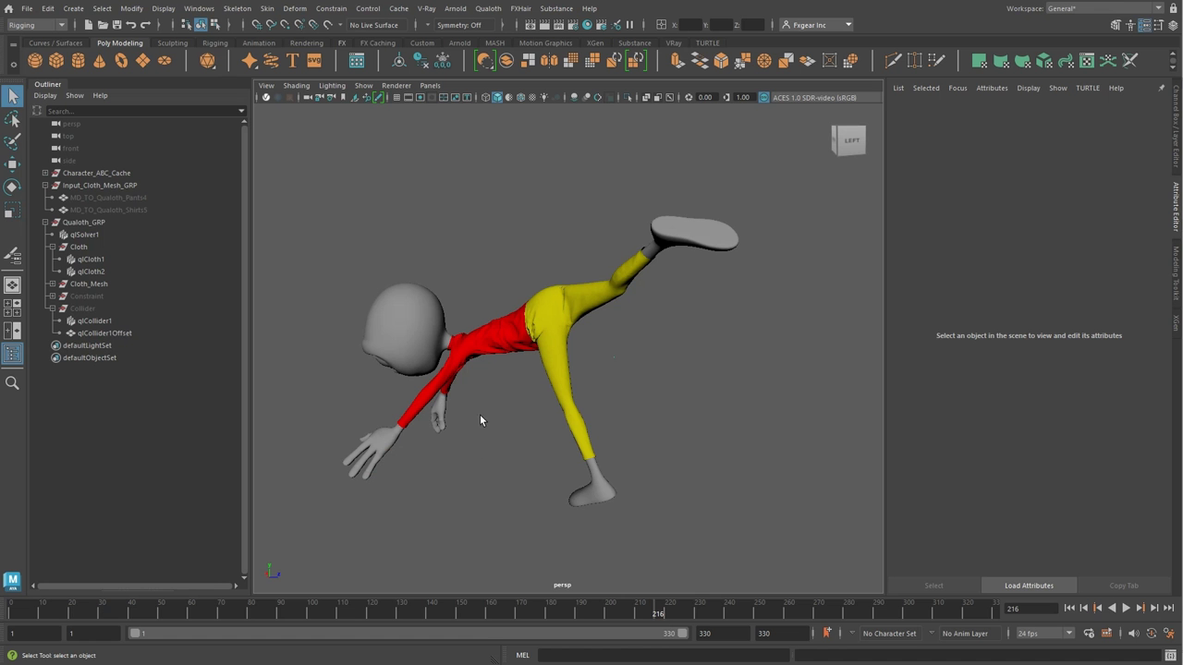
pyautogui.hotkey('alt', 'v')
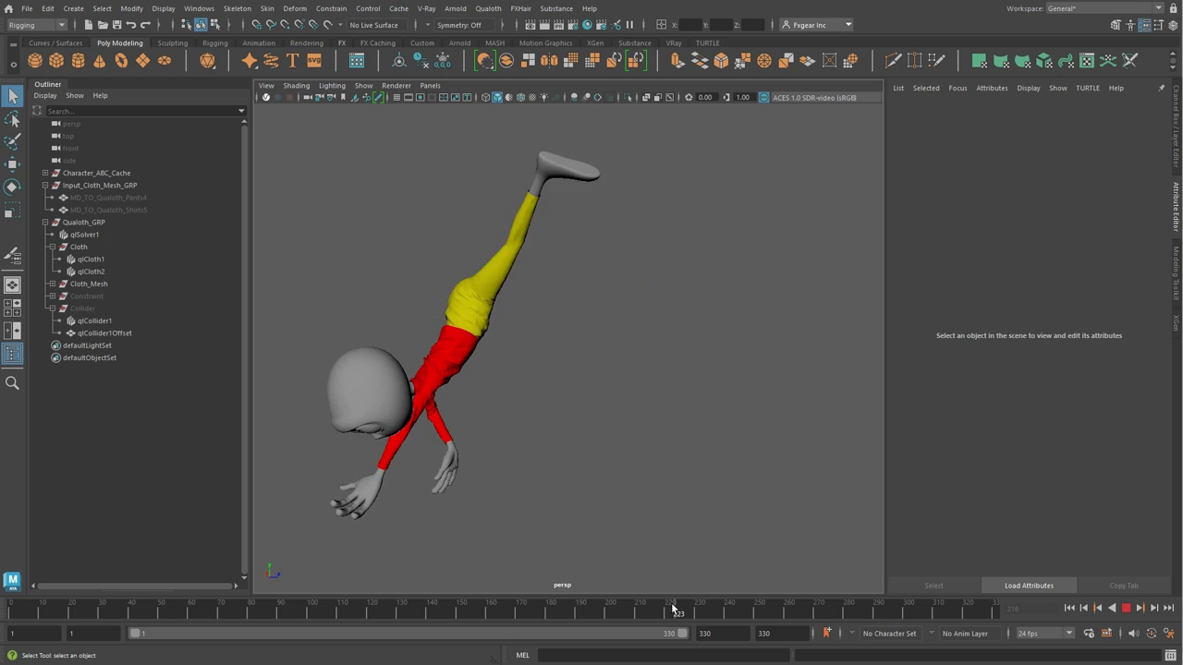
pyautogui.moveTo(684, 601); pyautogui.dragTo(669, 601)
# Put the shirt cloth mesh into vertex selection mode
pyautogui.keyDown('alt'); pyautogui.moveTo(554, 416); pyautogui.dragTo(434, 370); pyautogui.keyUp('alt')
pyautogui.click(424, 358)
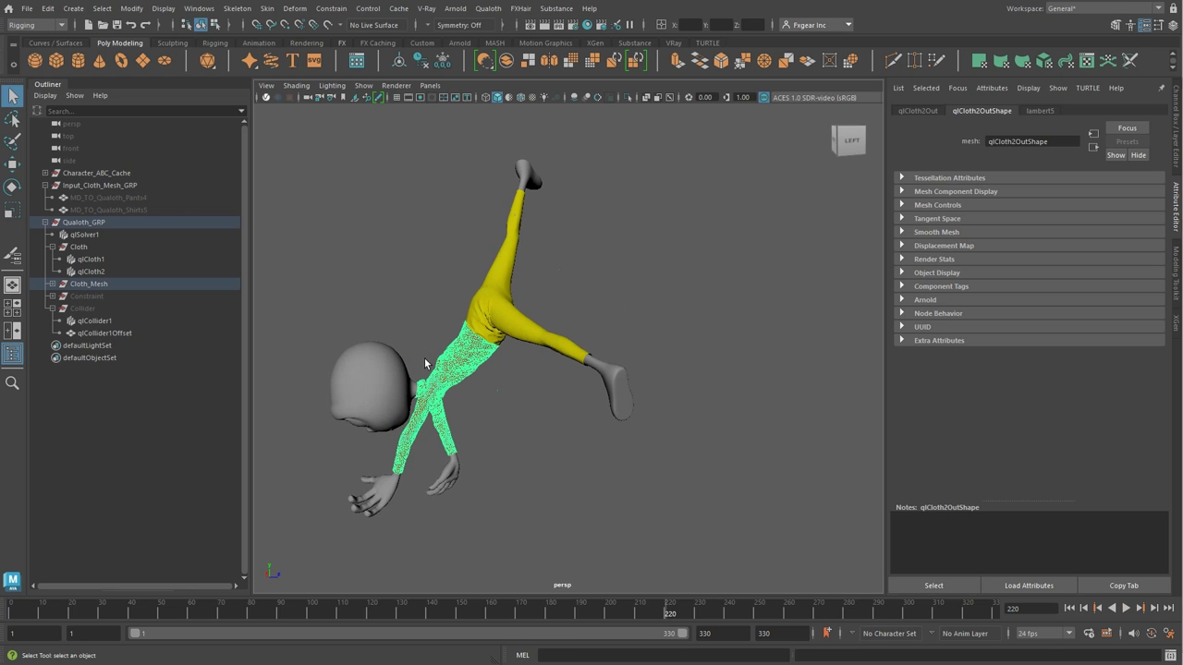
pyautogui.rightClick(692, 245)
pyautogui.click(593, 232)
pyautogui.moveTo(592, 232)
pyautogui.keyDown('alt'); pyautogui.mouseDown()
pyautogui.moveTo(483, 311)
pyautogui.moveTo(538, 283)
pyautogui.moveTo(524, 328)
pyautogui.mouseUp(); pyautogui.keyUp('alt')
# Lasso the forearm sleeve vertices, then add the character's body mesh to the selection
pyautogui.scroll(5, 524, 328)
pyautogui.press('q')
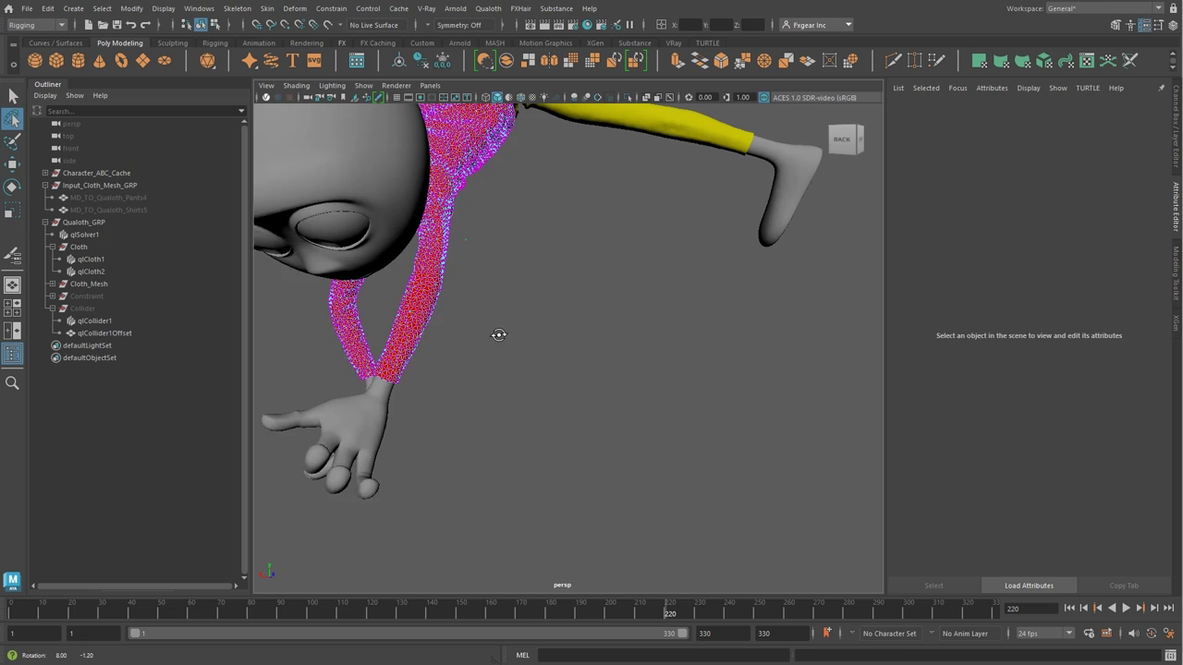
pyautogui.scroll(5, 461, 275)
pyautogui.moveTo(461, 275)
pyautogui.mouseDown()
pyautogui.moveTo(563, 285)
pyautogui.moveTo(542, 427)
pyautogui.moveTo(475, 343)
pyautogui.mouseUp()
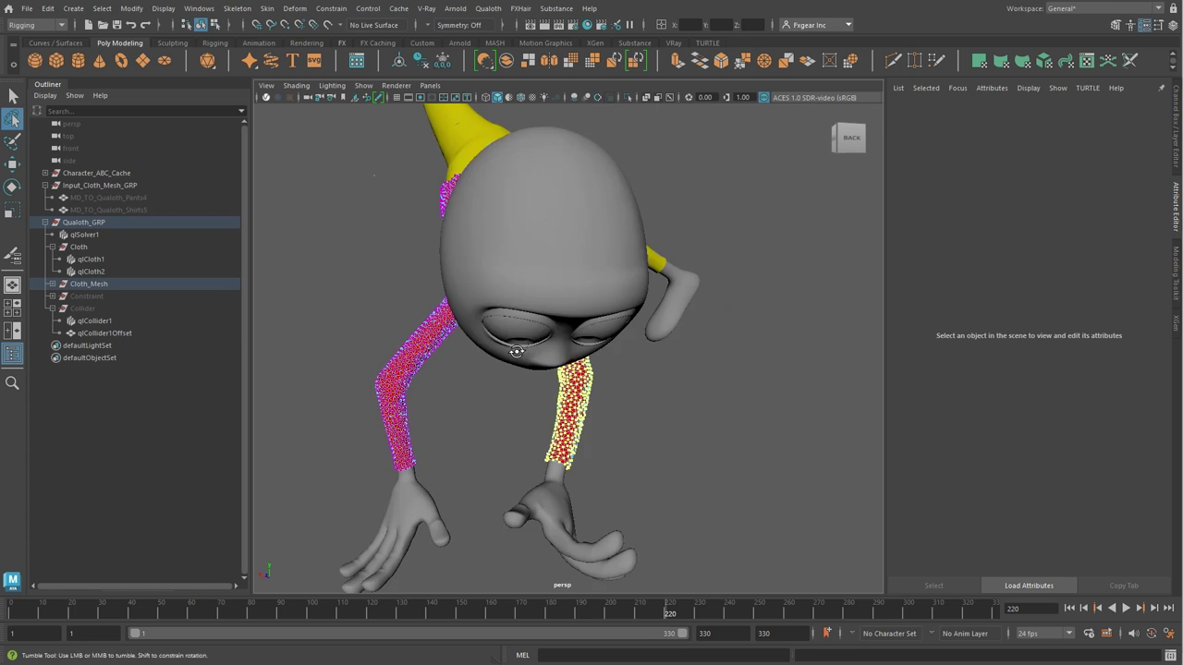
pyautogui.scroll(5, 474, 343)
pyautogui.scroll(-3, 475, 343)
pyautogui.press('q')
pyautogui.click(423, 476)
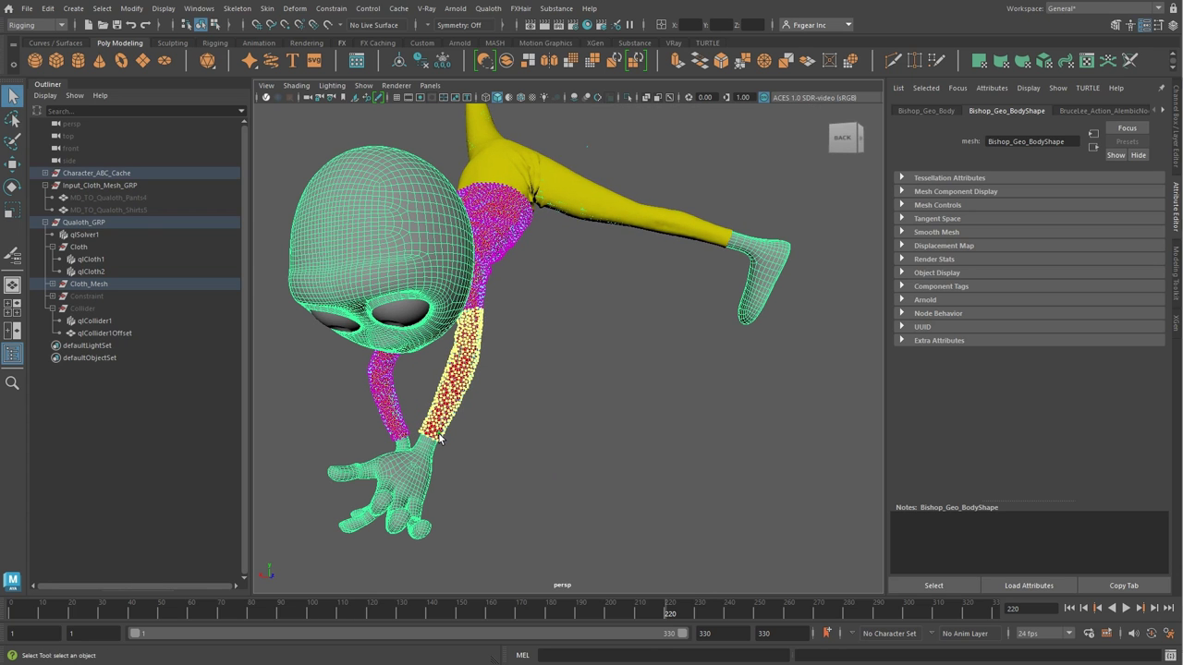
# Create an Attach Constraint for the sleeve and key its Stiffness at 0 on frame 220
pyautogui.click(481, 13)
pyautogui.moveTo(505, 163)
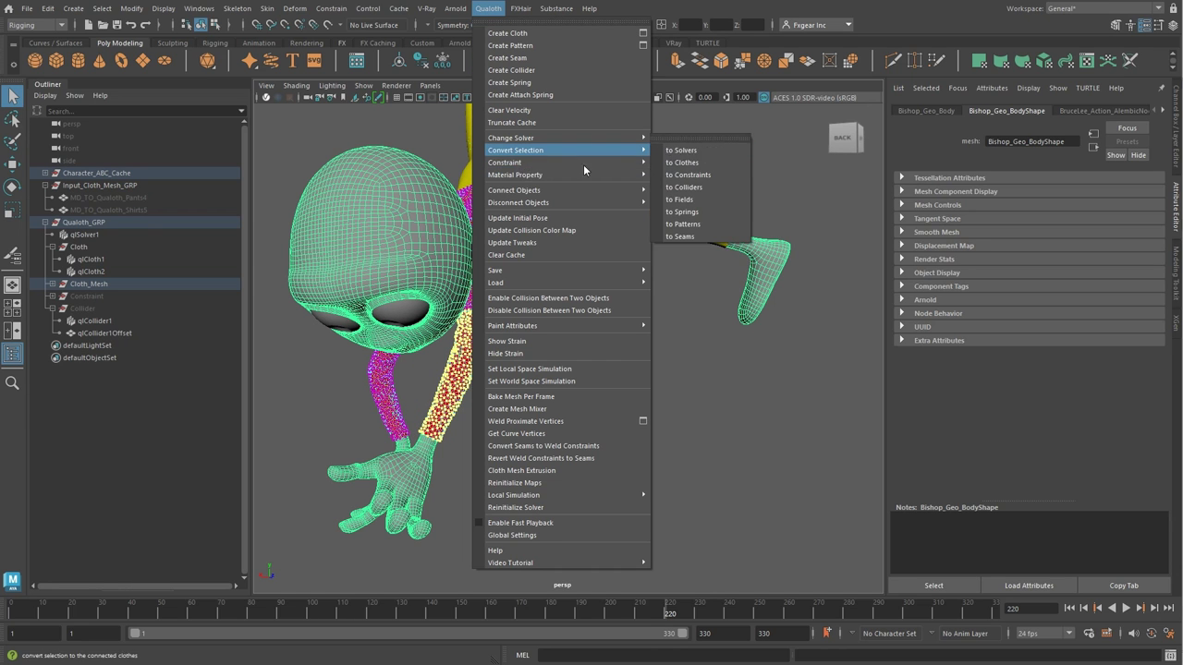
pyautogui.click(709, 200)
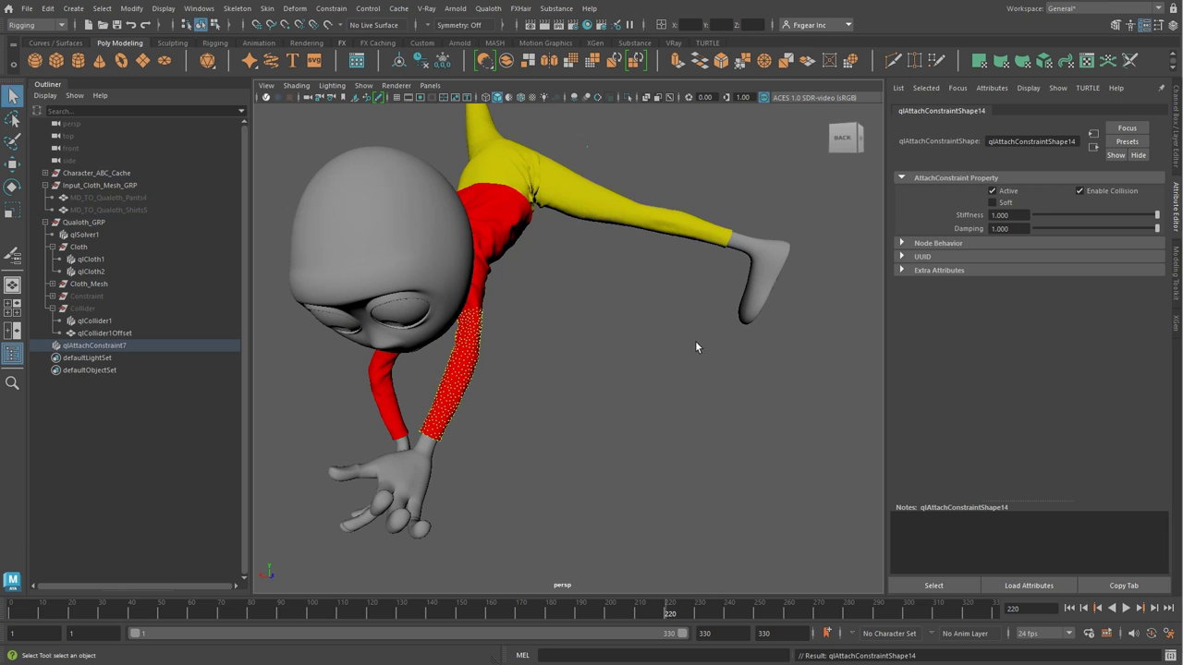
pyautogui.rightClick(1024, 218)
pyautogui.click(1039, 223)
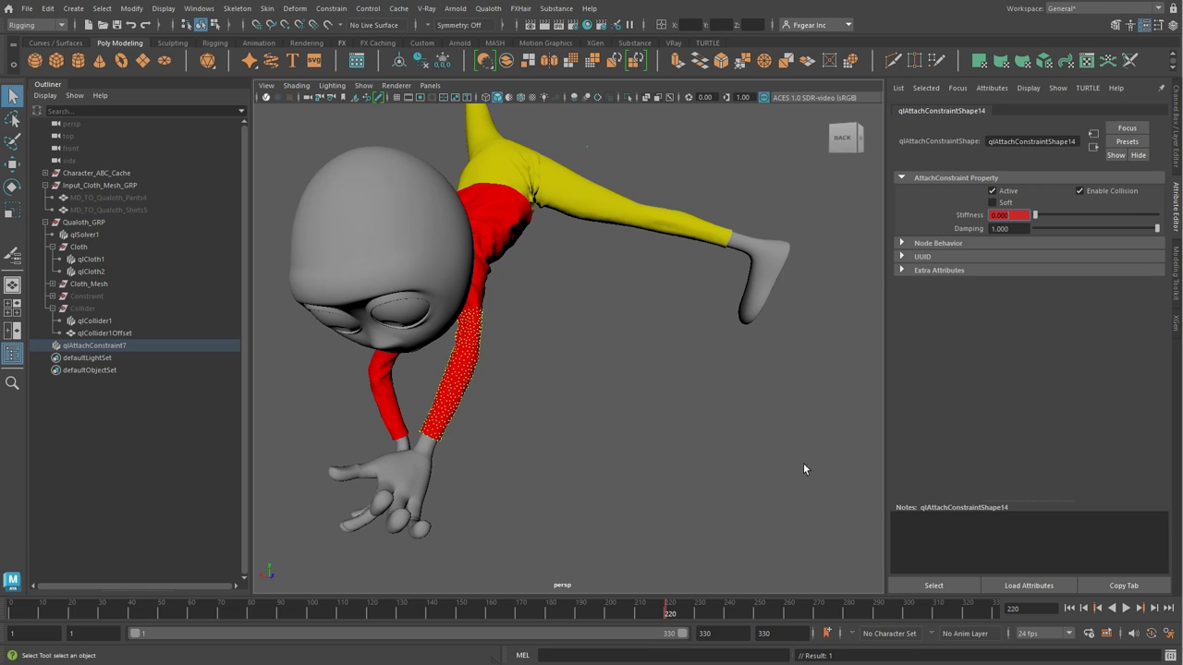
# Key the constraint's Stiffness at 1.000 on frame 221
pyautogui.click(1153, 608)
pyautogui.click(1153, 608)
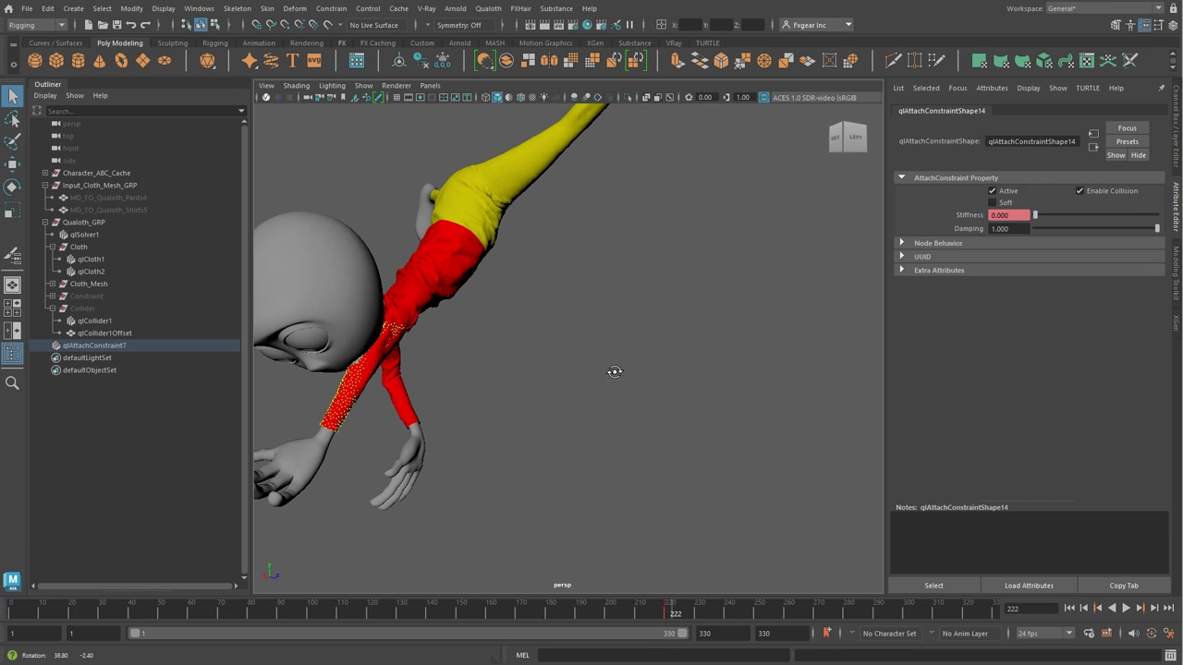
pyautogui.click(1086, 608)
pyautogui.moveTo(1035, 215); pyautogui.dragTo(1162, 216)
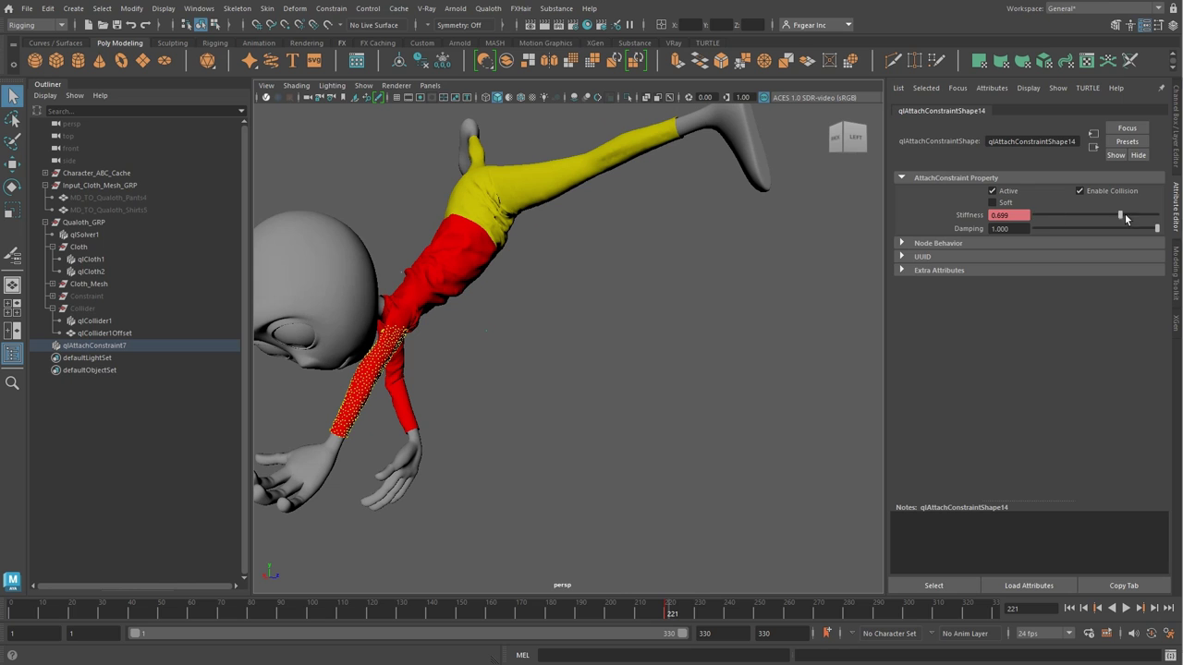
pyautogui.rightClick(1007, 216)
pyautogui.click(1024, 239)
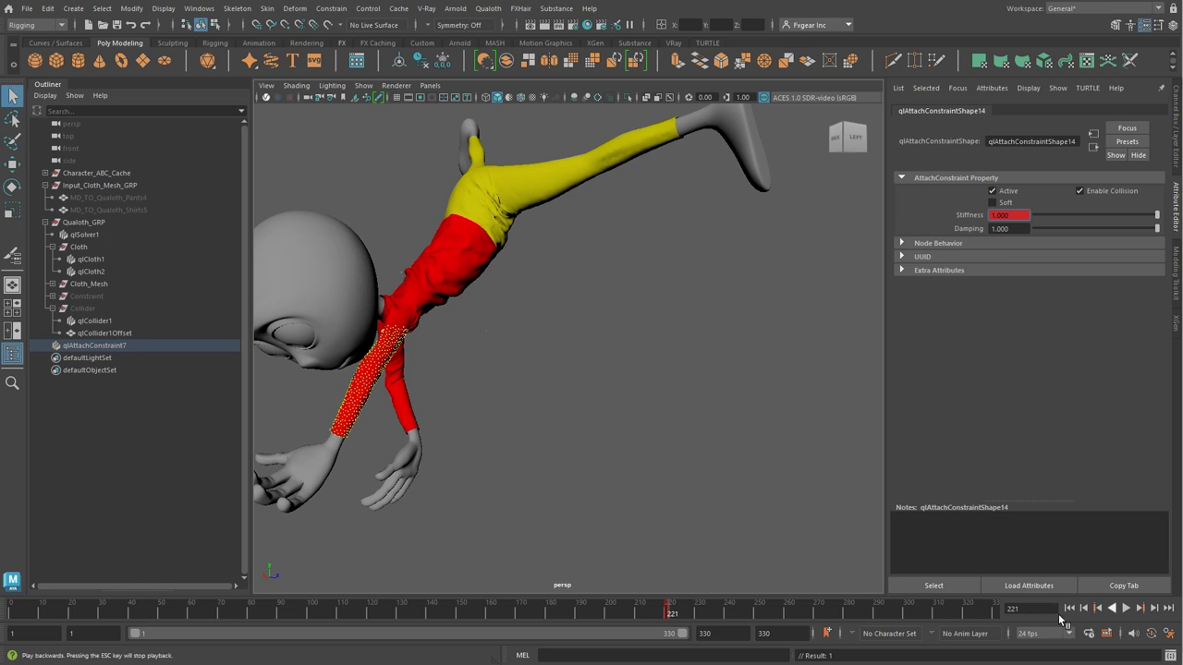
# Key Stiffness back to 0 on frame 236
pyautogui.hotkey('alt', 'v')
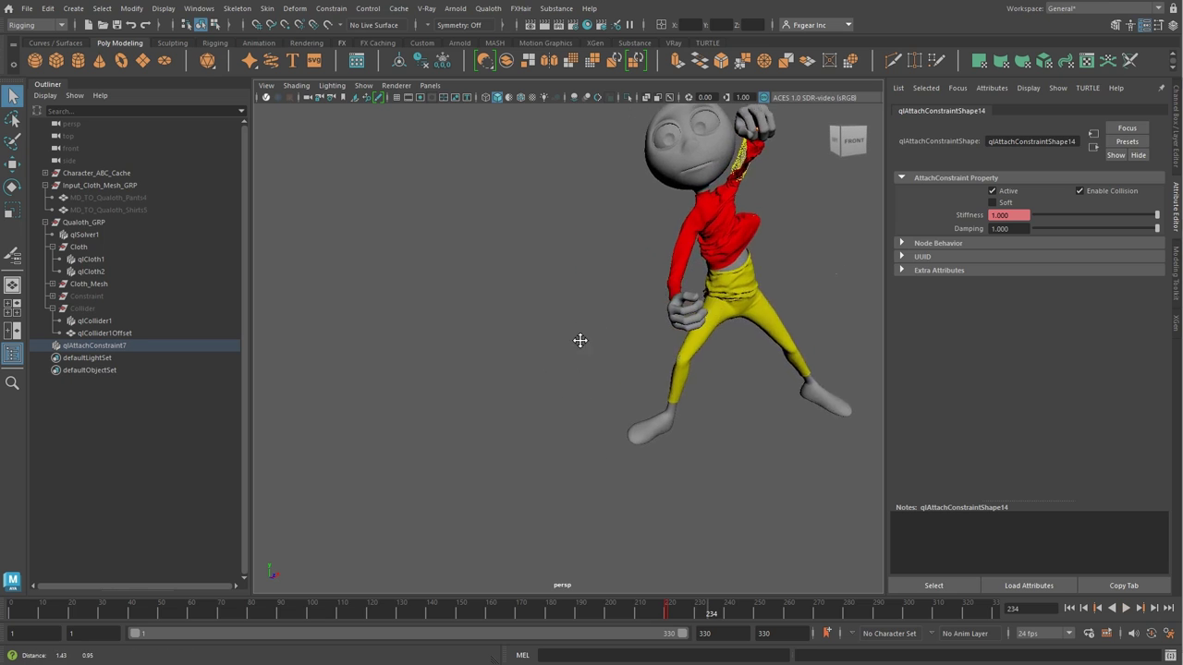
pyautogui.hotkey('alt', 'v')
pyautogui.hotkey('alt', '.')
pyautogui.hotkey('alt', '.')
pyautogui.moveTo(1154, 214); pyautogui.dragTo(1035, 215)
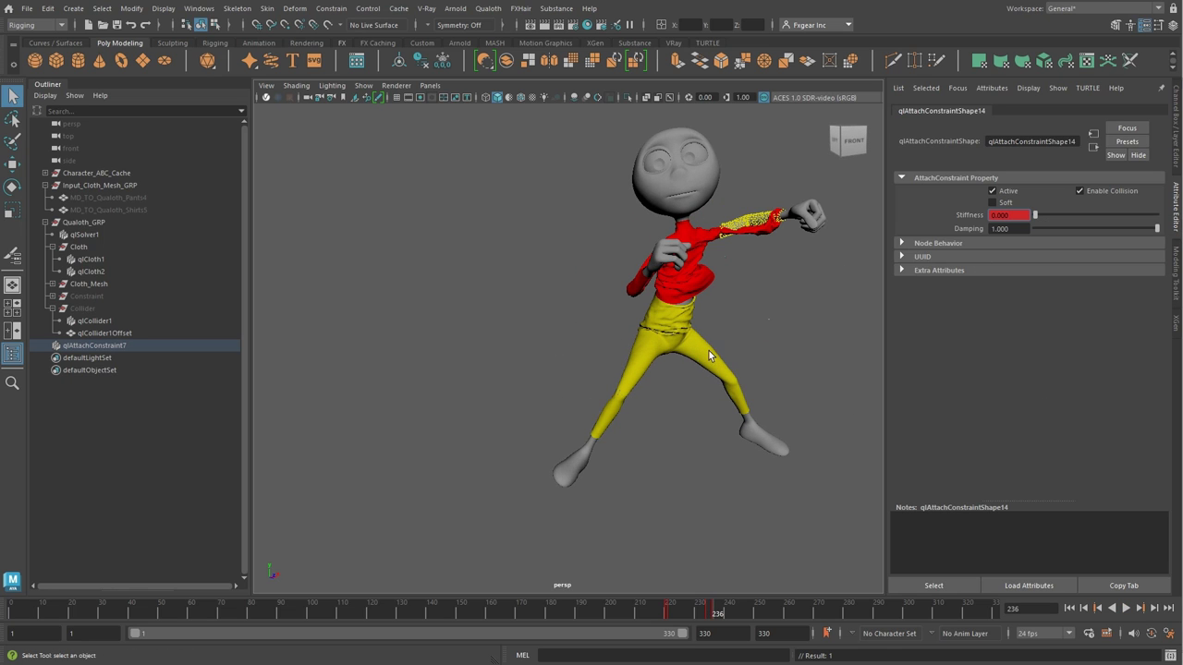
# Return to frame 220 and reselect qlAttachConstraint7 and qlSolver1 to review the pinned sleeve
pyautogui.click(88, 236)
pyautogui.click(139, 345)
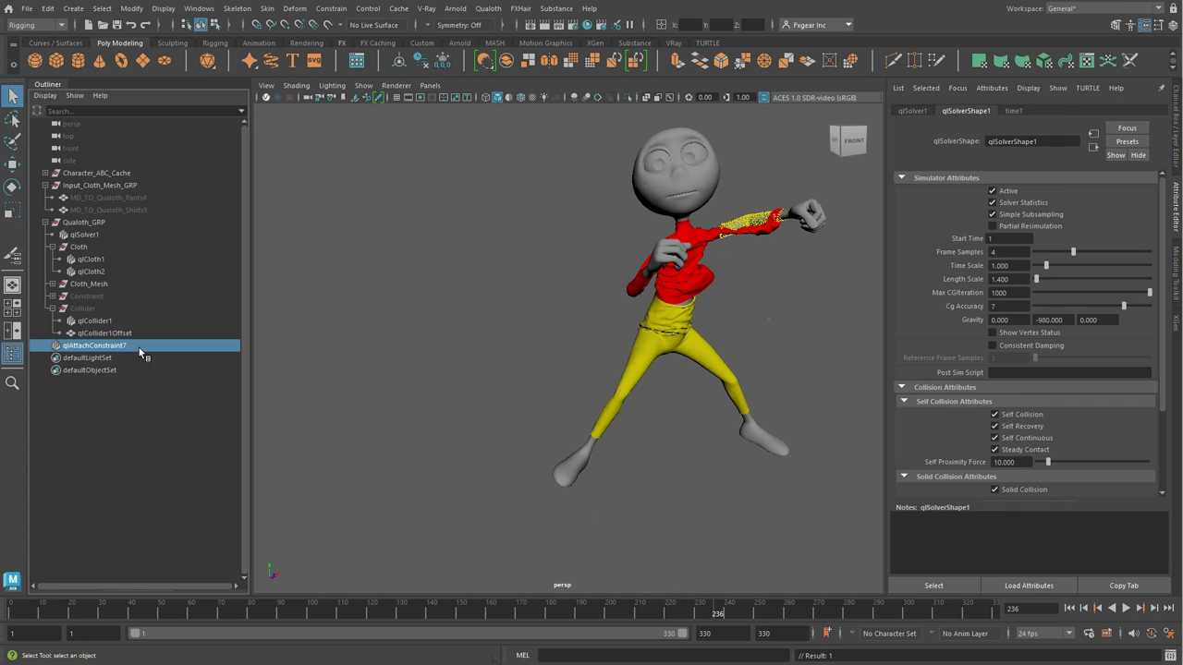
pyautogui.click(1096, 608)
pyautogui.click(1096, 608)
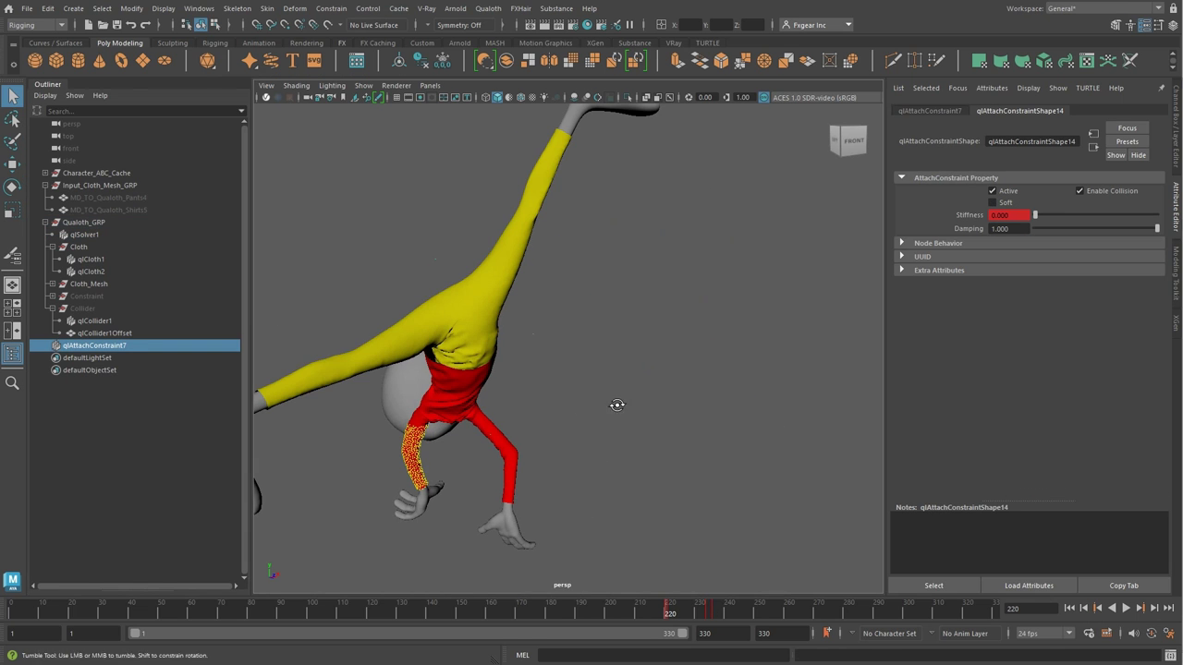
pyautogui.moveTo(615, 404)
pyautogui.keyDown('alt'); pyautogui.mouseDown()
pyautogui.moveTo(549, 325)
pyautogui.moveTo(650, 311)
pyautogui.mouseUp(); pyautogui.keyUp('alt')
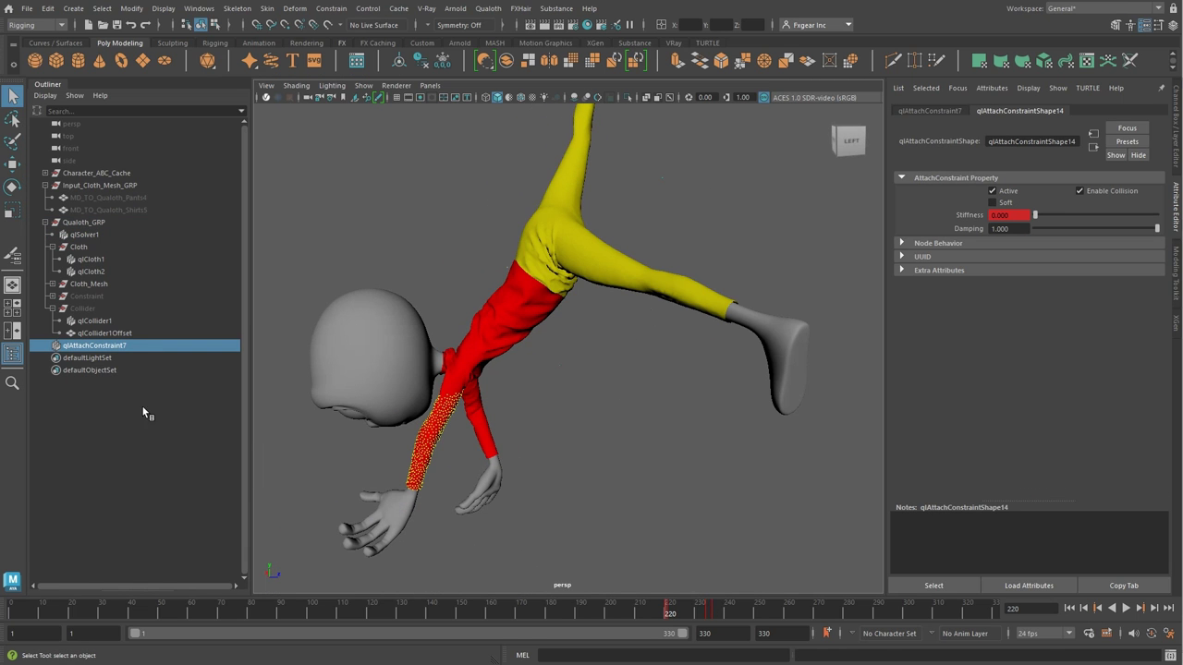
pyautogui.click(90, 235)
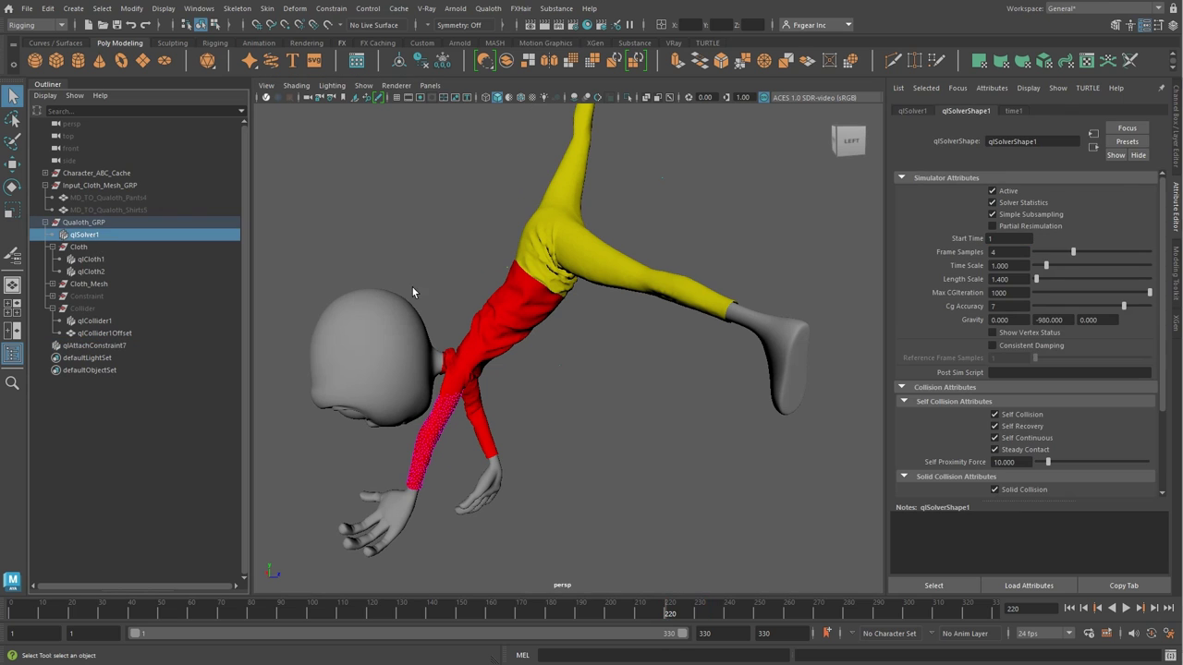
# Truncate qlSolver1's cached simulation and play the animation to re-simulate the cloth
pyautogui.click(488, 8)
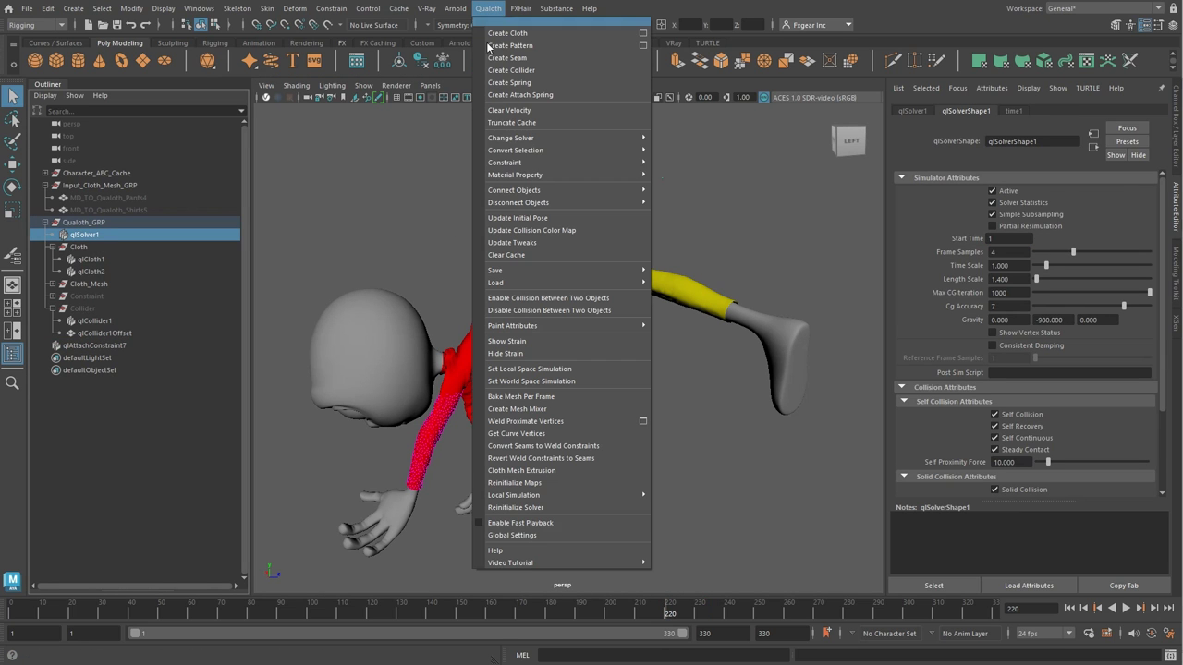
pyautogui.click(507, 128)
pyautogui.keyDown('alt'); pyautogui.moveTo(623, 430); pyautogui.dragTo(493, 378, button='right'); pyautogui.keyUp('alt')
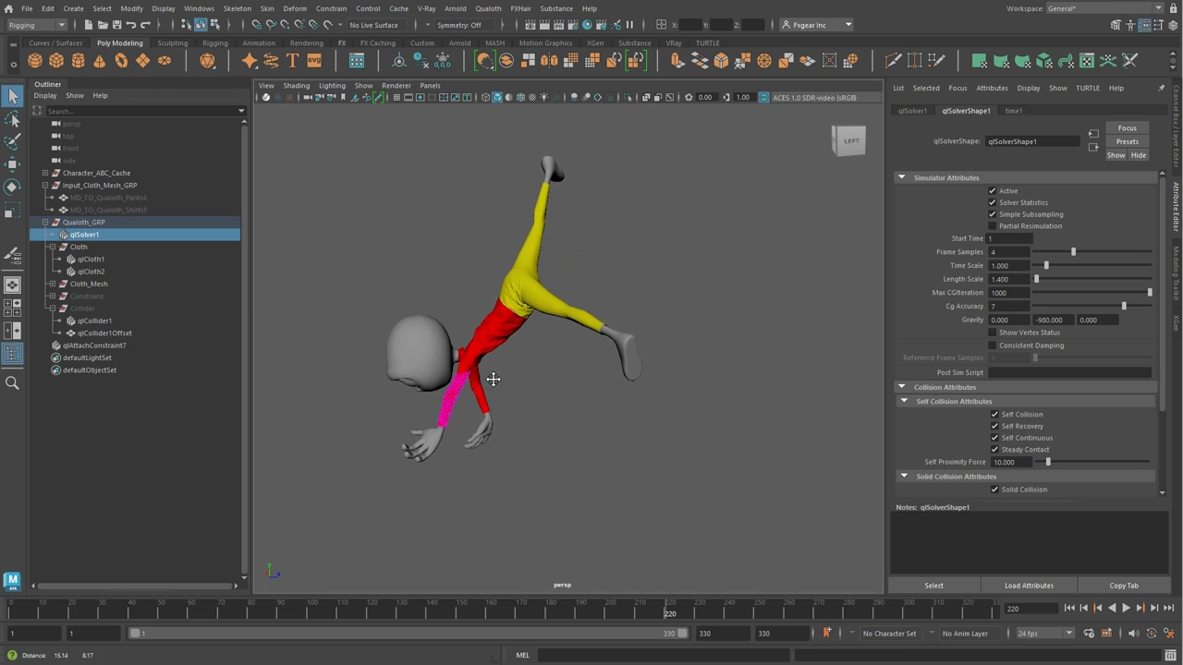
pyautogui.click(1126, 608)
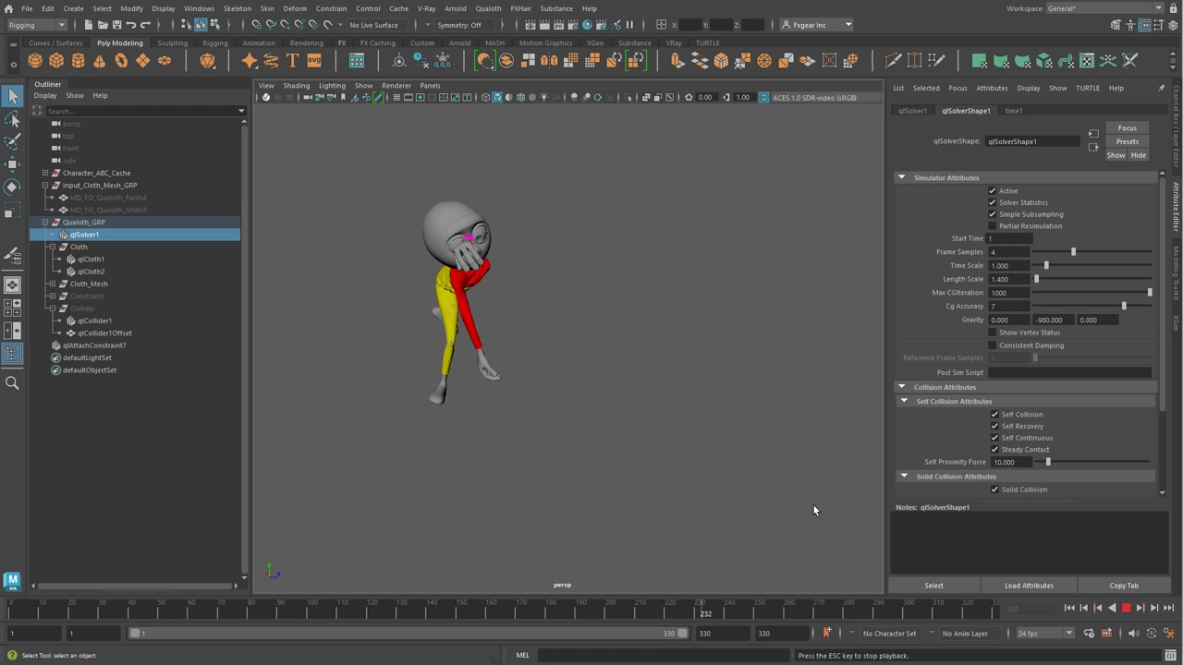
# Inspect the red shirt and yellow pants up close, stopping playback at frame 235
pyautogui.click(721, 488)
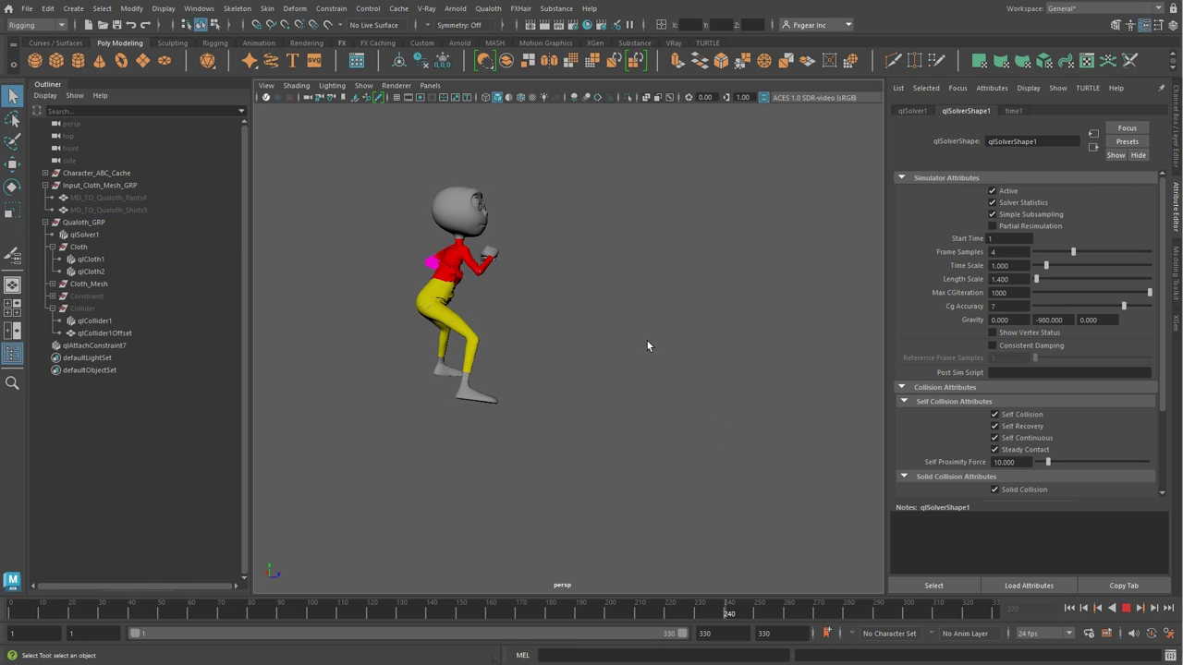
pyautogui.keyDown('alt'); pyautogui.moveTo(647, 346); pyautogui.dragTo(611, 326); pyautogui.keyUp('alt')
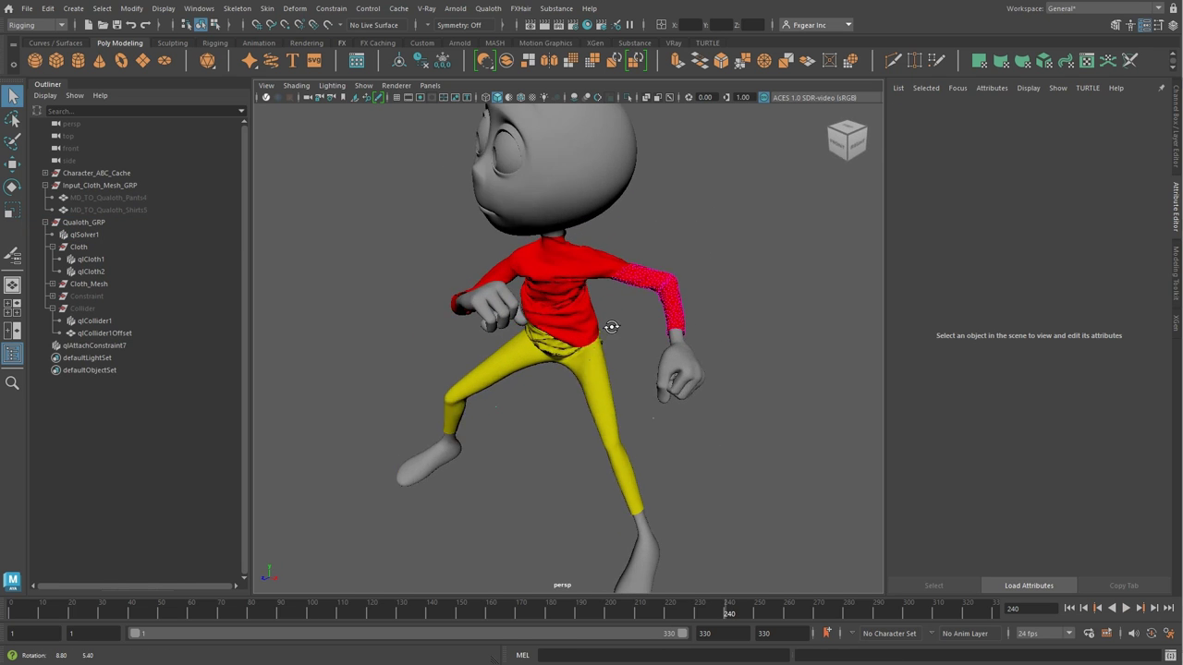
pyautogui.hotkey('alt', 'v')
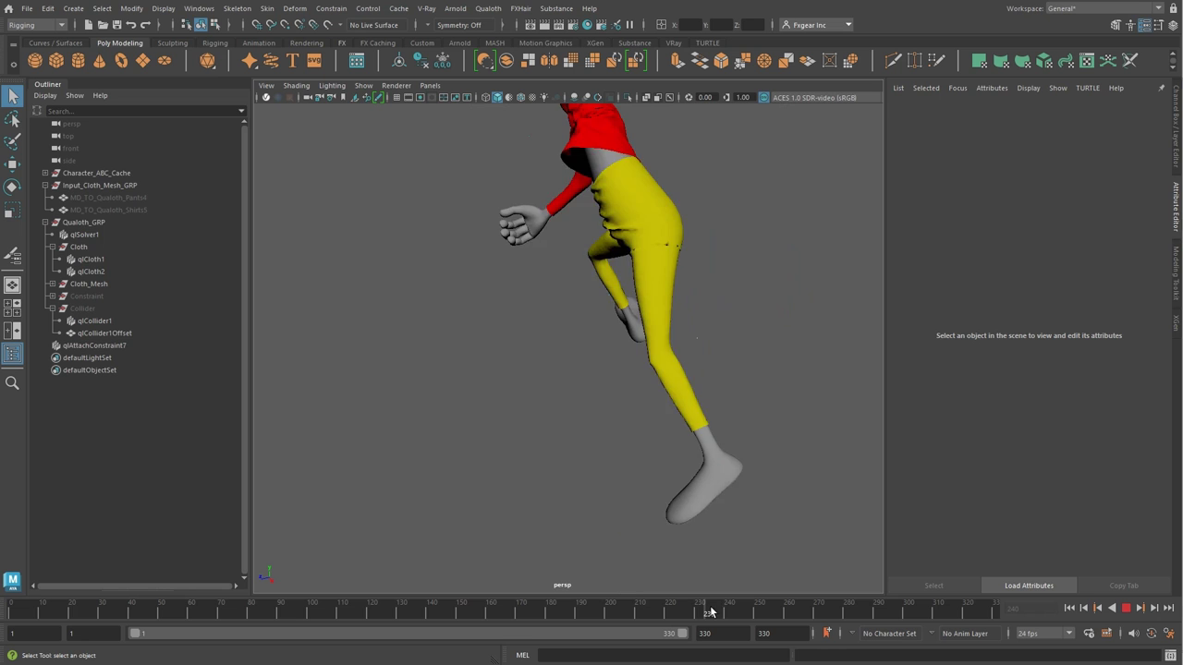
pyautogui.hotkey('alt', 'v')
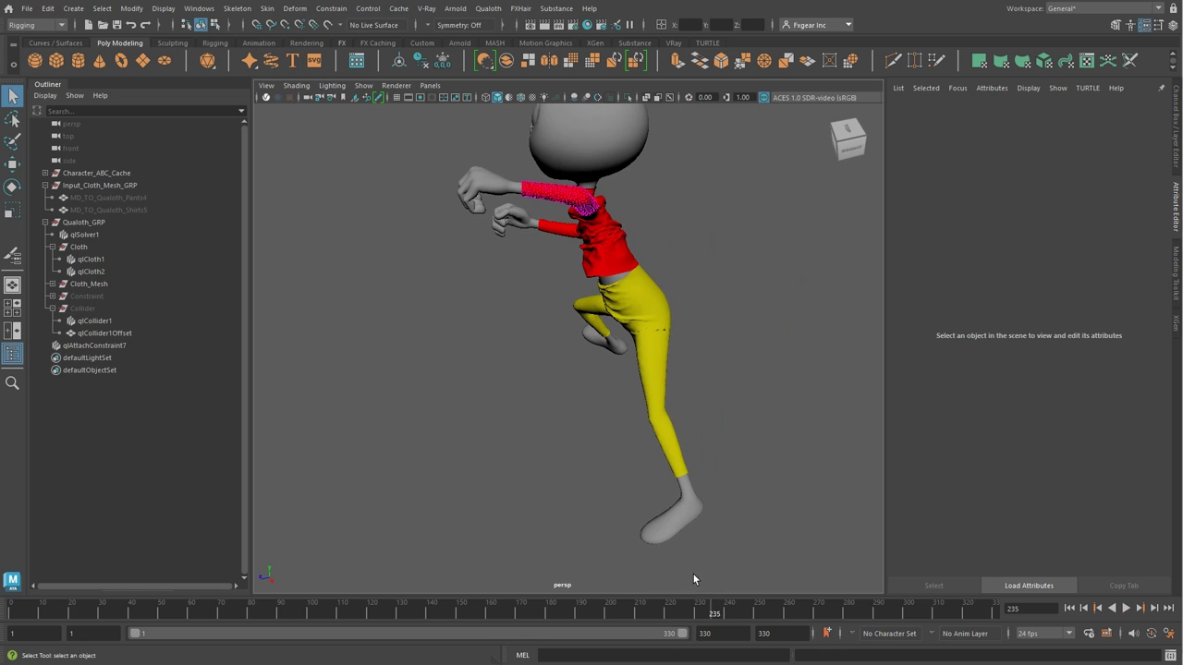
pyautogui.moveTo(693, 579)
pyautogui.keyDown('alt'); pyautogui.mouseDown()
pyautogui.moveTo(463, 326)
pyautogui.moveTo(592, 250)
pyautogui.mouseUp(); pyautogui.keyUp('alt')
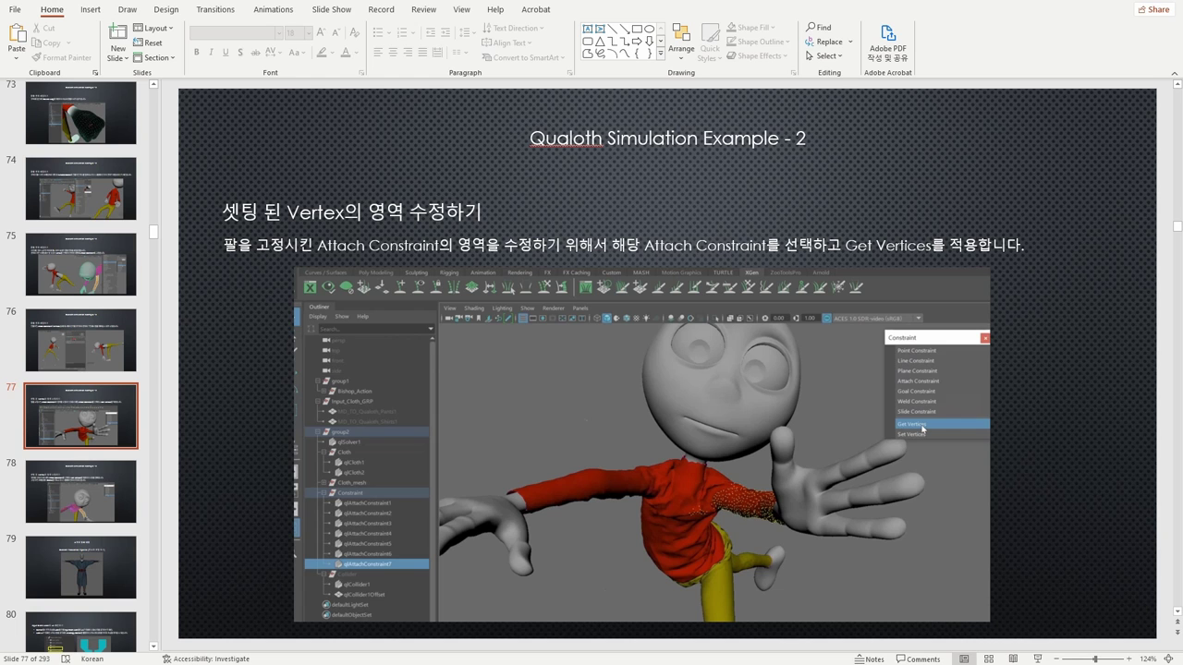
# Go to slide 78 of the Qualoth tutorial deck
pyautogui.click(89, 504)
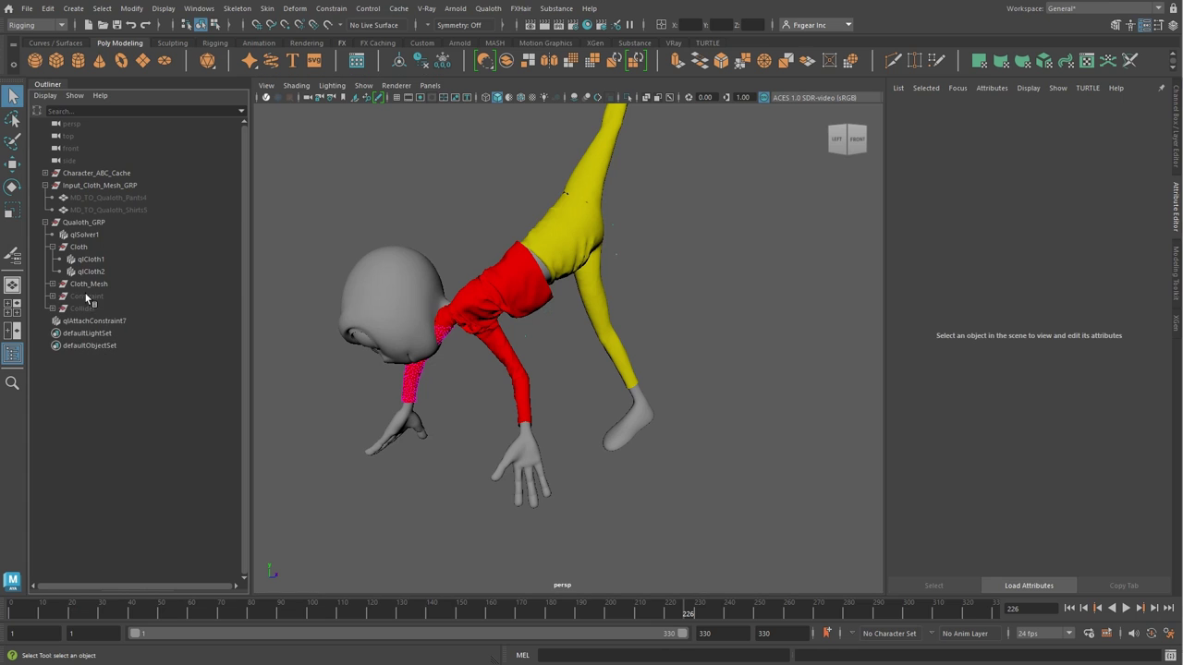
# Select the sleeve's attach constraint qlAttachConstraint7 and step back to frame 220
pyautogui.click(86, 296)
pyautogui.click(92, 321)
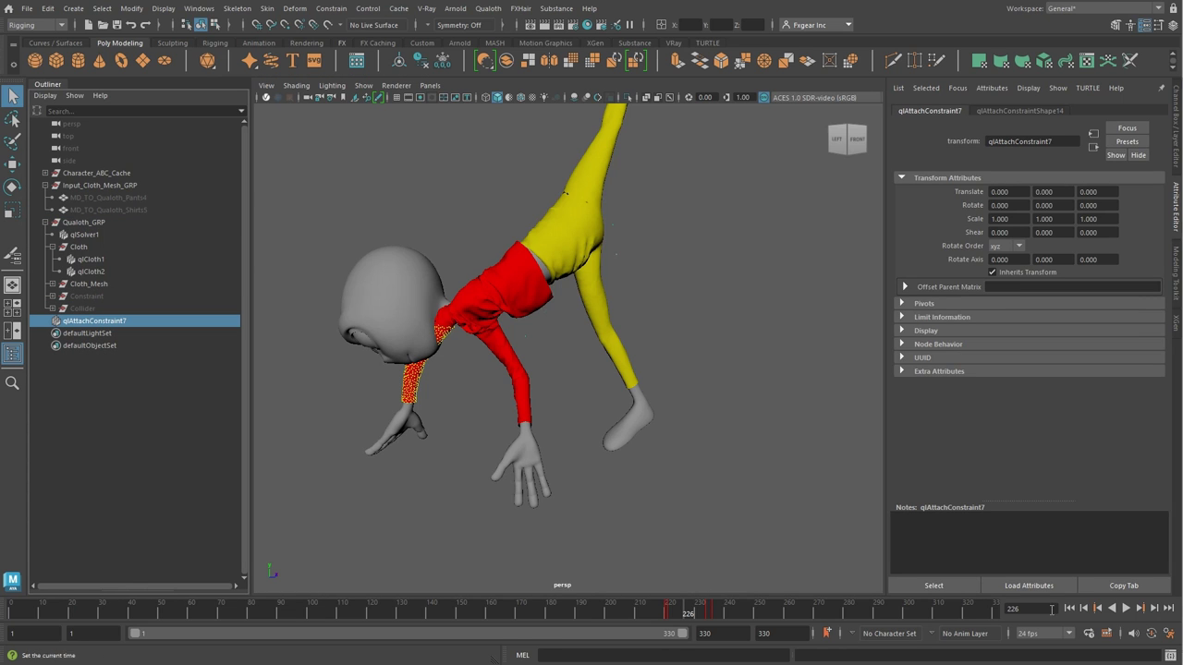
pyautogui.click(1097, 608)
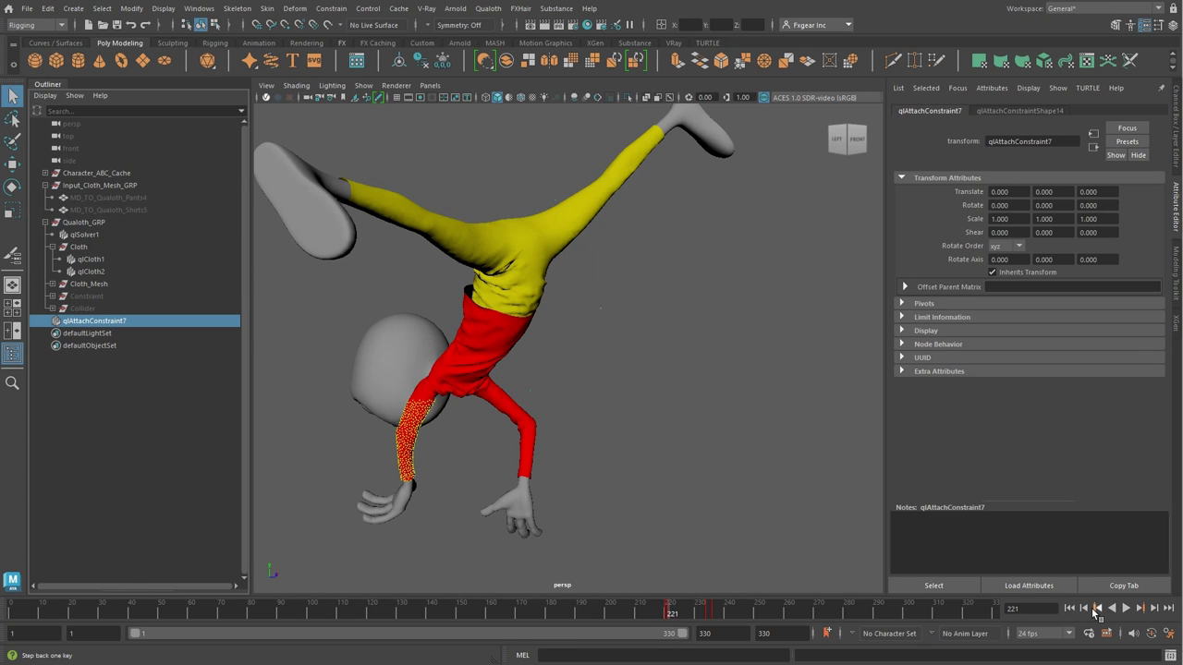
pyautogui.click(1097, 610)
pyautogui.moveTo(530, 375)
pyautogui.keyDown('alt'); pyautogui.mouseDown()
pyautogui.moveTo(583, 338)
pyautogui.moveTo(515, 328)
pyautogui.mouseUp(); pyautogui.keyUp('alt')
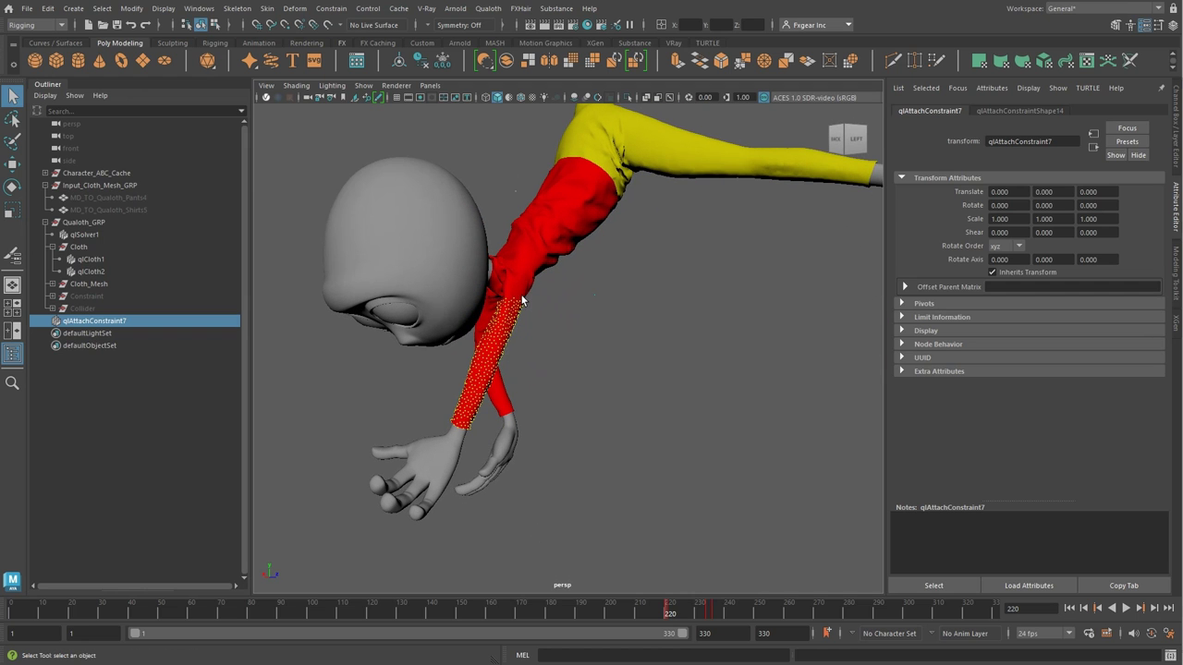
# Get qlAttachConstraint7's vertices, lasso new forearm vertices near the wrist, and Set Vertices
pyautogui.click(491, 9)
pyautogui.moveTo(518, 163)
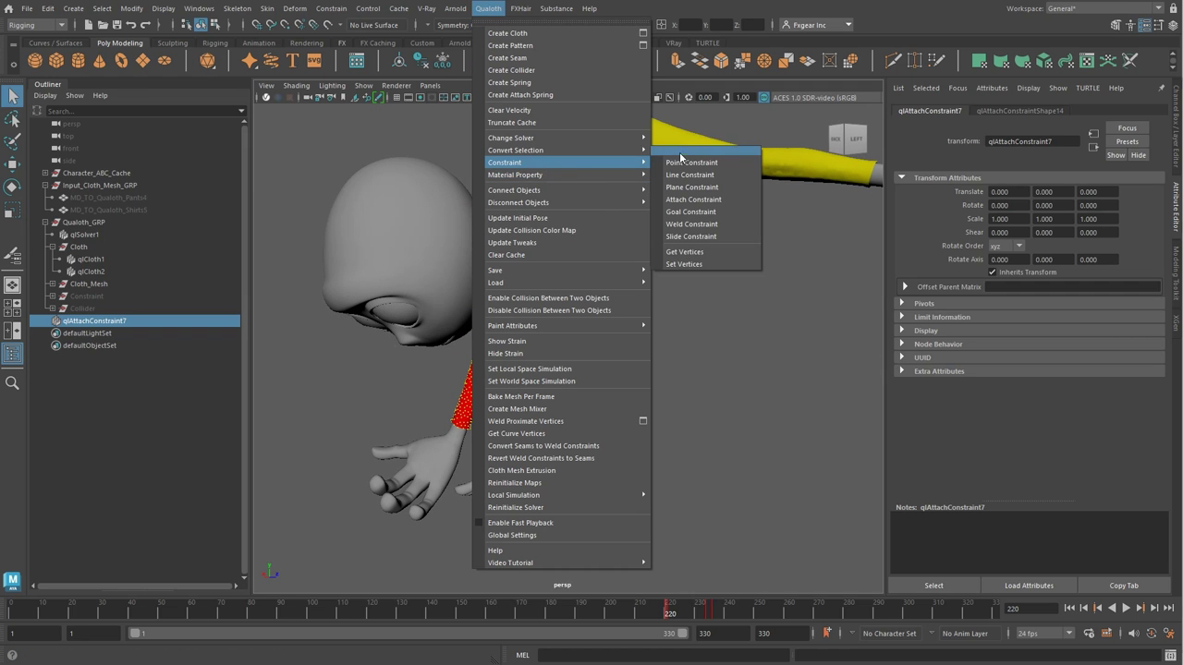
pyautogui.click(680, 157)
pyautogui.click(733, 242)
pyautogui.keyDown('alt'); pyautogui.moveTo(566, 343); pyautogui.dragTo(368, 325); pyautogui.keyUp('alt')
pyautogui.click(12, 118)
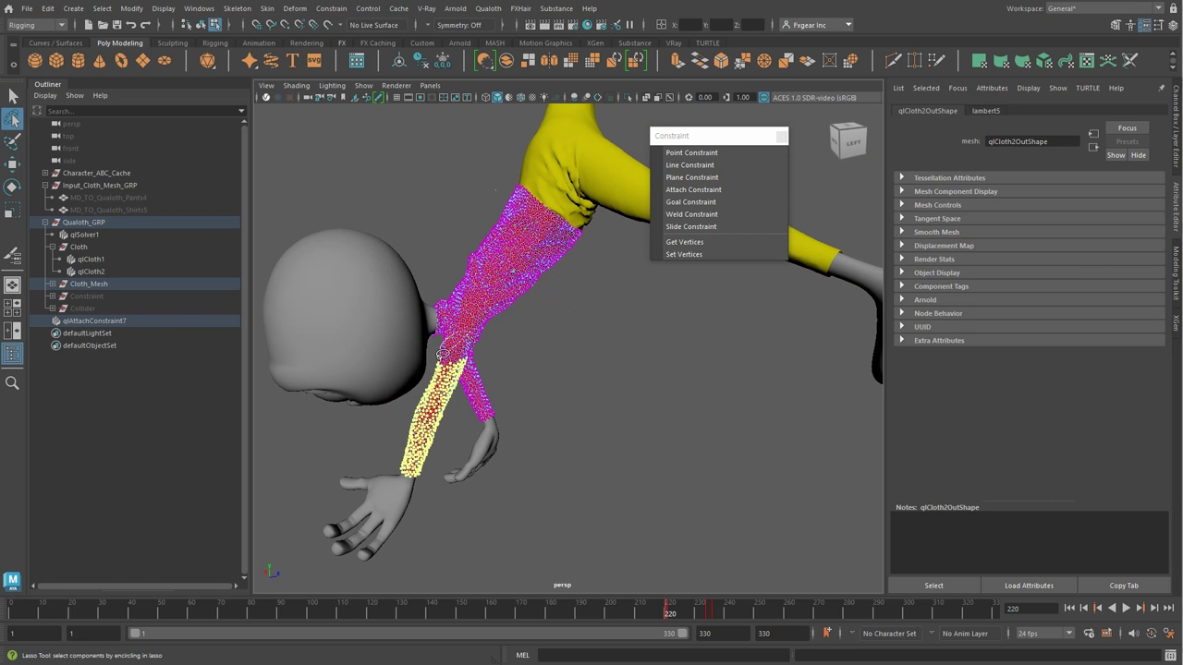
pyautogui.moveTo(481, 355)
pyautogui.keyDown('alt'); pyautogui.mouseDown()
pyautogui.moveTo(533, 317)
pyautogui.moveTo(502, 321)
pyautogui.mouseUp(); pyautogui.keyUp('alt')
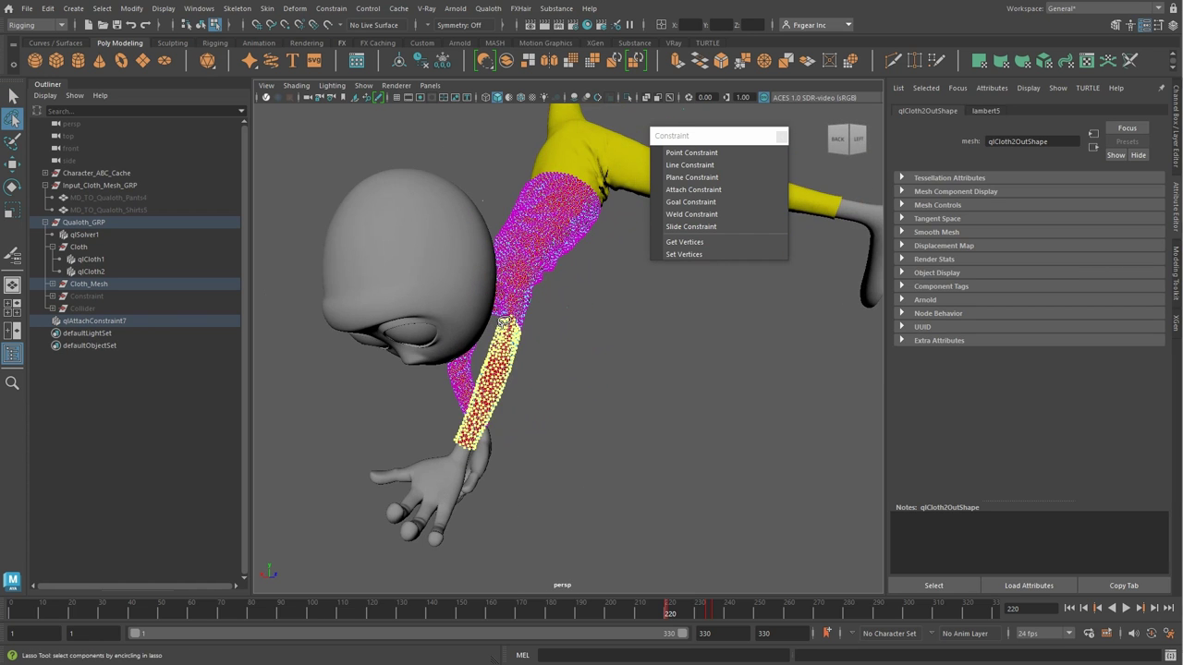
pyautogui.click(703, 257)
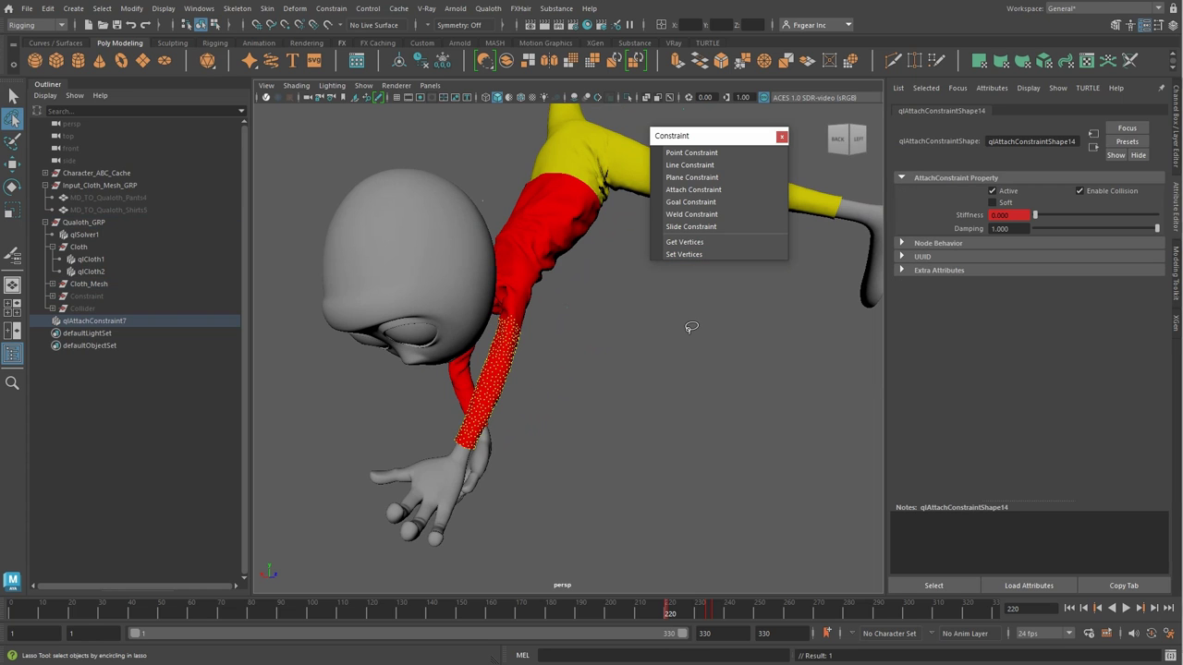
# Parent qlAttachConstraint7 under the Constraint group
pyautogui.press('q')
pyautogui.click(672, 351)
pyautogui.click(97, 321)
pyautogui.keyDown('ctrl'); pyautogui.click(96, 297); pyautogui.keyUp('ctrl')
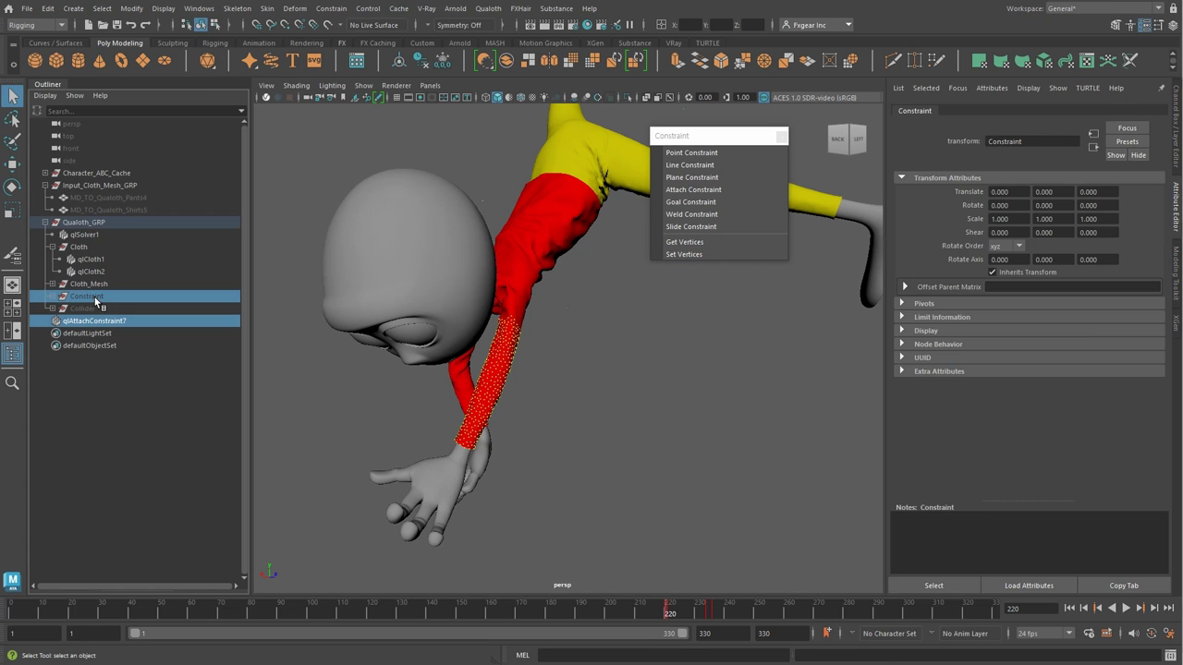
pyautogui.press('Delete')
# Truncate qlSolver1's cache and play the animation to re-simulate the cloth
pyautogui.click(84, 235)
pyautogui.click(488, 8)
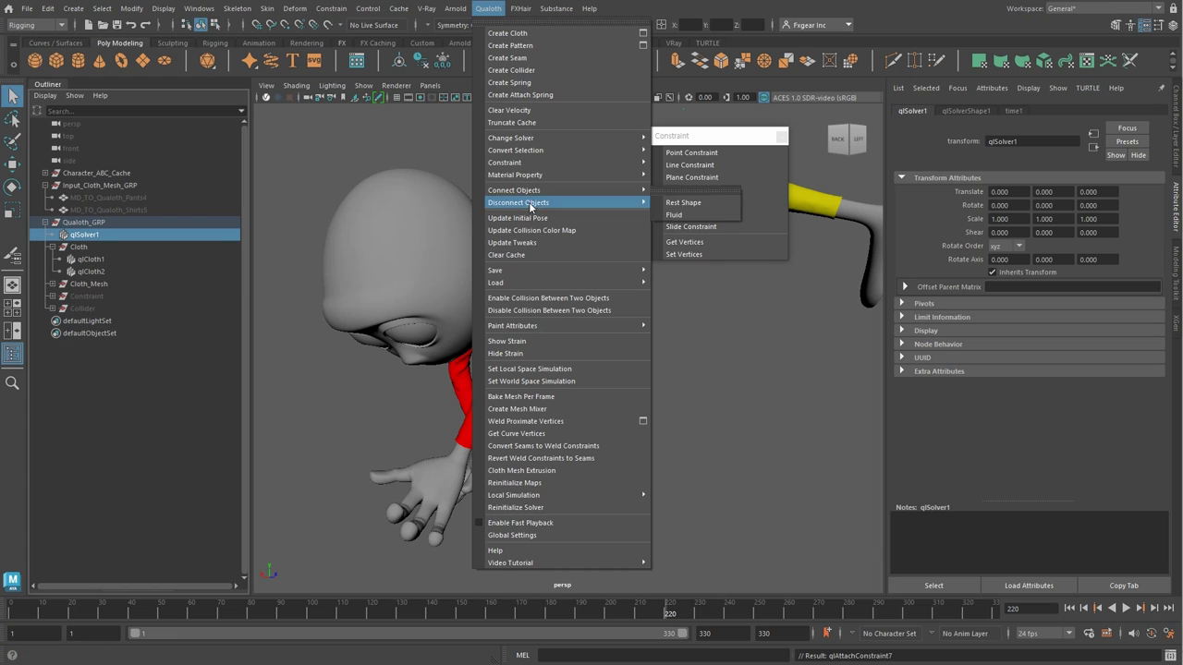
pyautogui.click(511, 122)
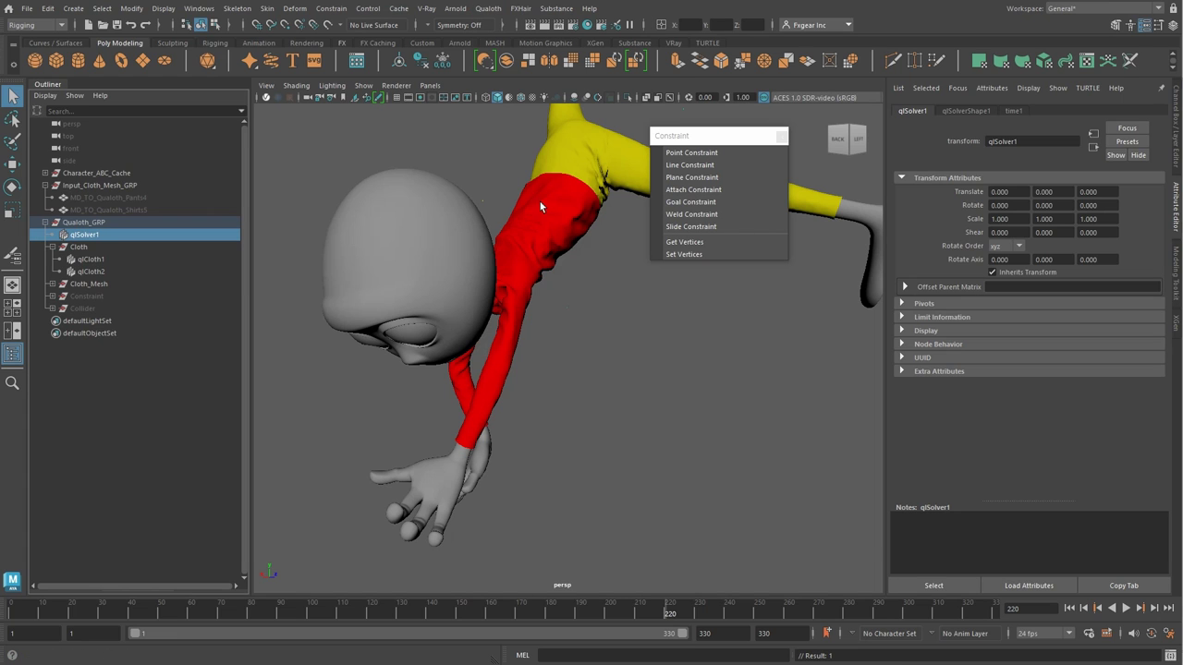
pyautogui.click(1124, 608)
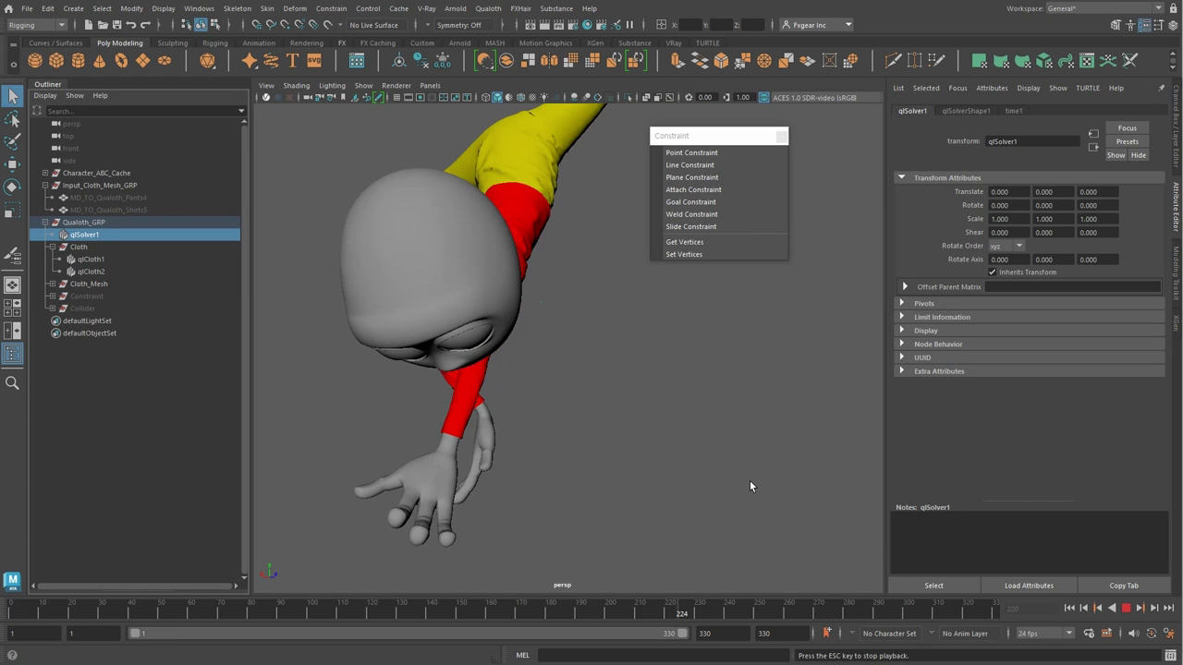